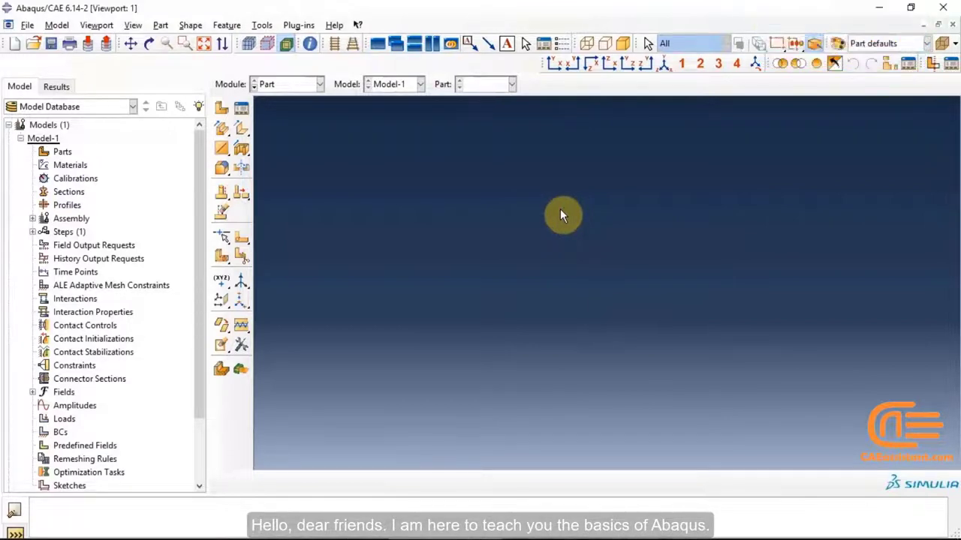
Open the Module list to see the available modules (Part, Property, Assembly, …)
{"action": "left_click", "coordinate": [314, 86]}
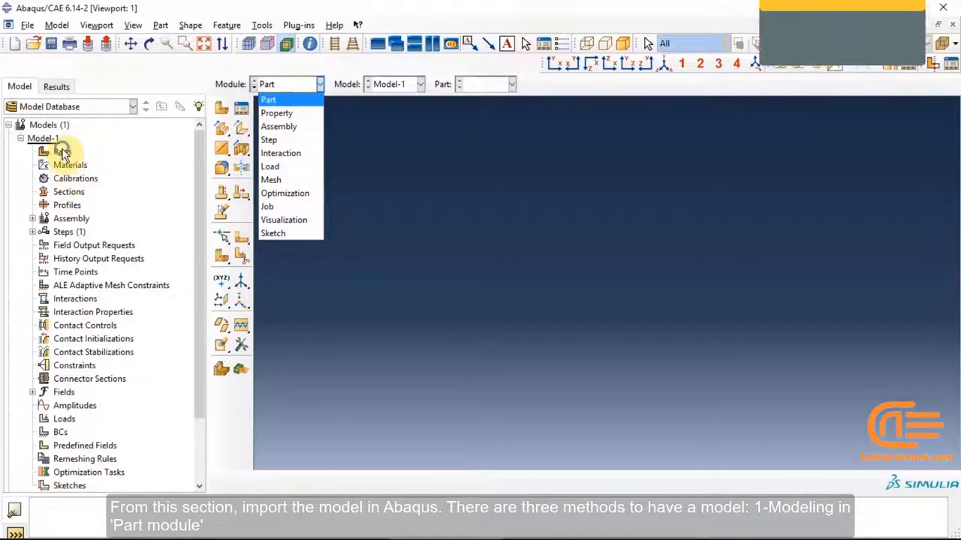
Keep the Part module, then view and dismiss the Parts container's context menu
{"action": "left_click", "coordinate": [354, 165]}
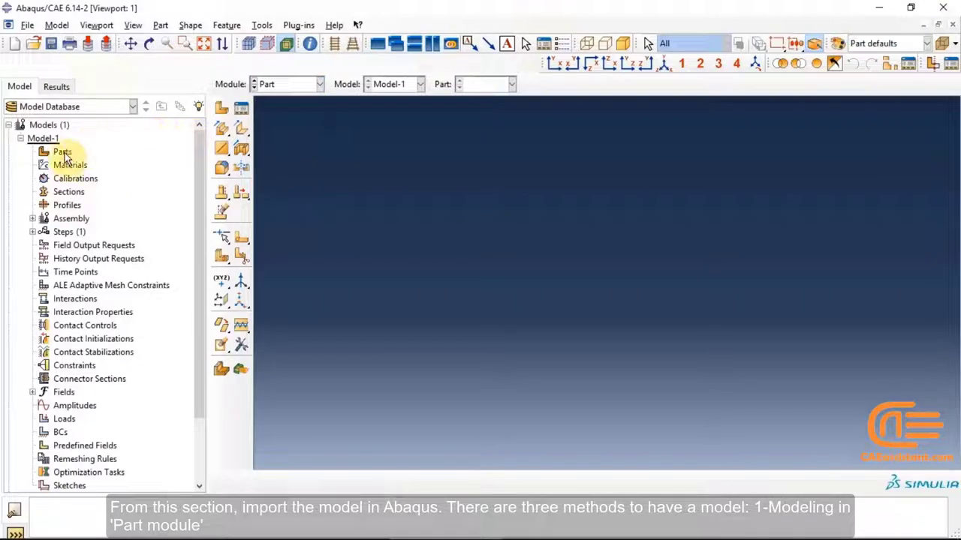
{"action": "right_click", "coordinate": [62, 151]}
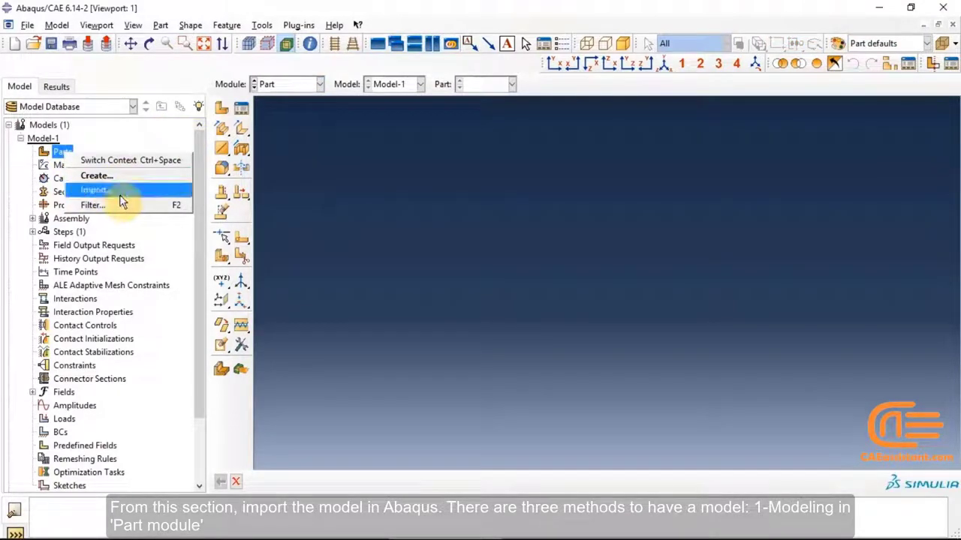
{"action": "left_click", "coordinate": [353, 159]}
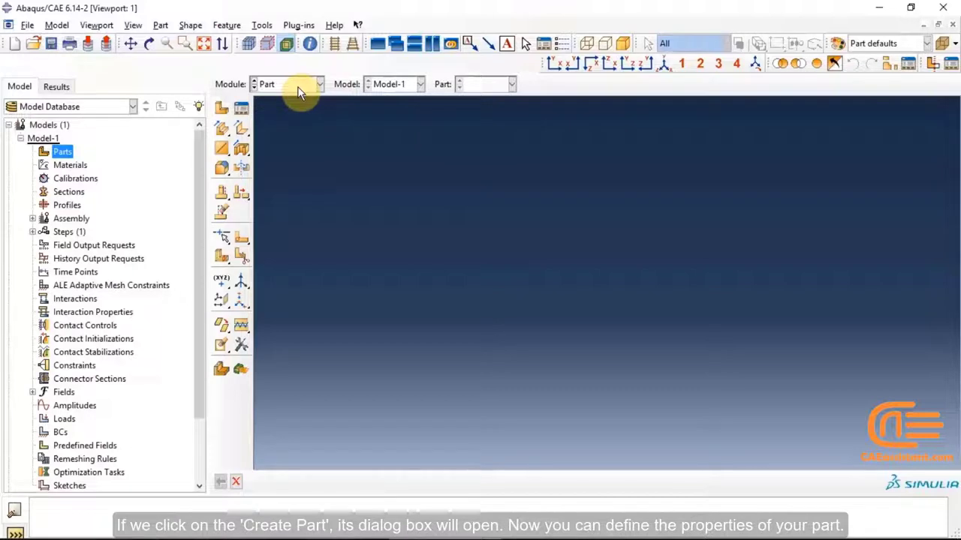
In Create Part, try the Discrete rigid, Analytical rigid and Eulerian part types in turn
{"action": "left_click", "coordinate": [221, 108]}
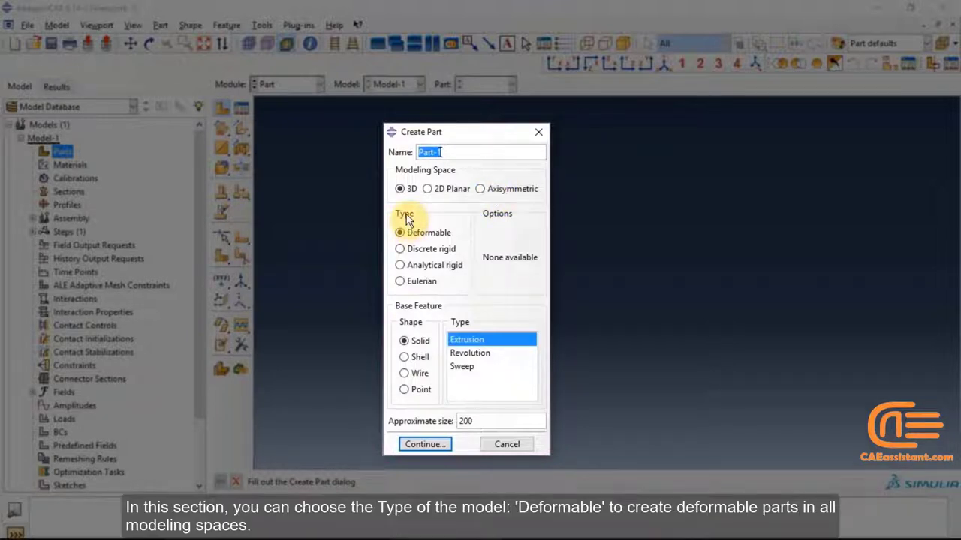
{"action": "left_click", "coordinate": [419, 251]}
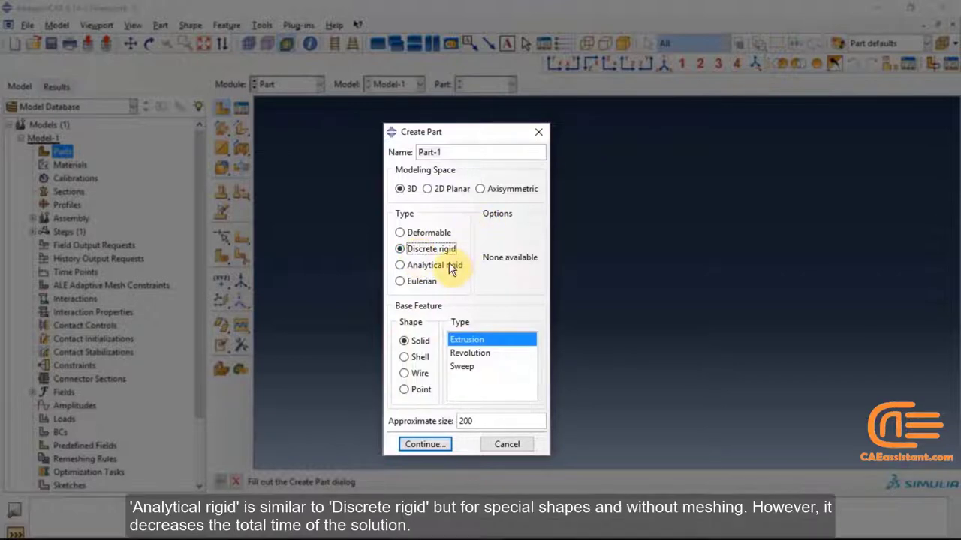
{"action": "left_click", "coordinate": [436, 269]}
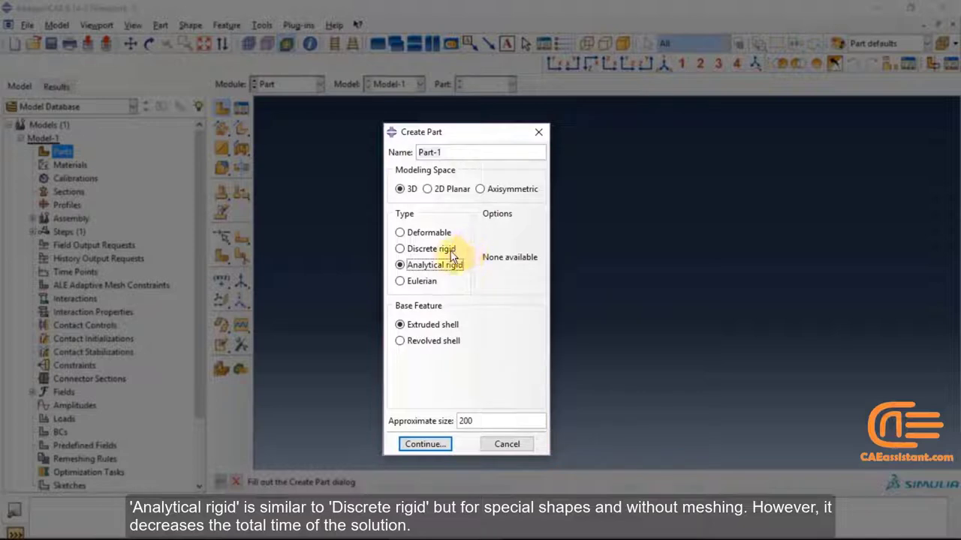
{"action": "left_click", "coordinate": [422, 285]}
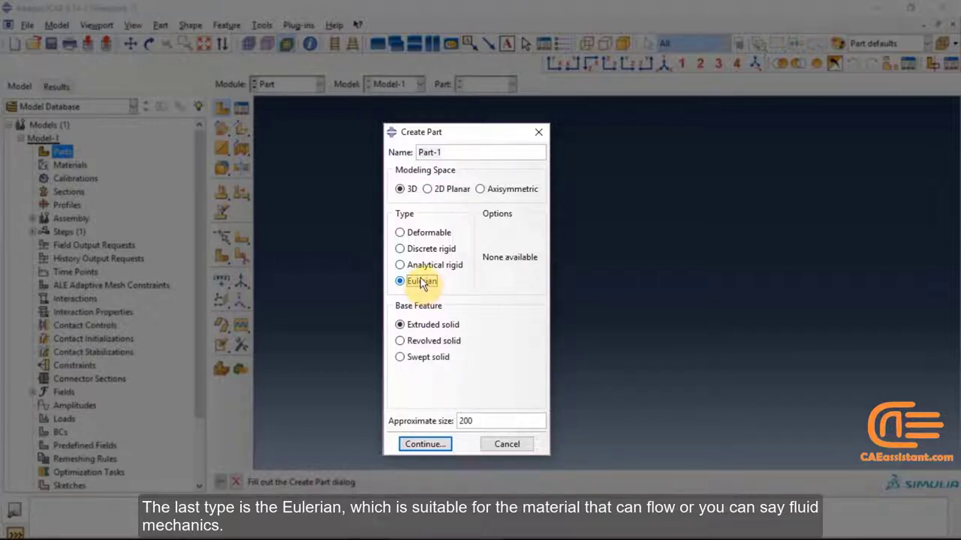
Set Part-1 back to Deformable and select the approximate size 200 for replacement
{"action": "left_click", "coordinate": [420, 236]}
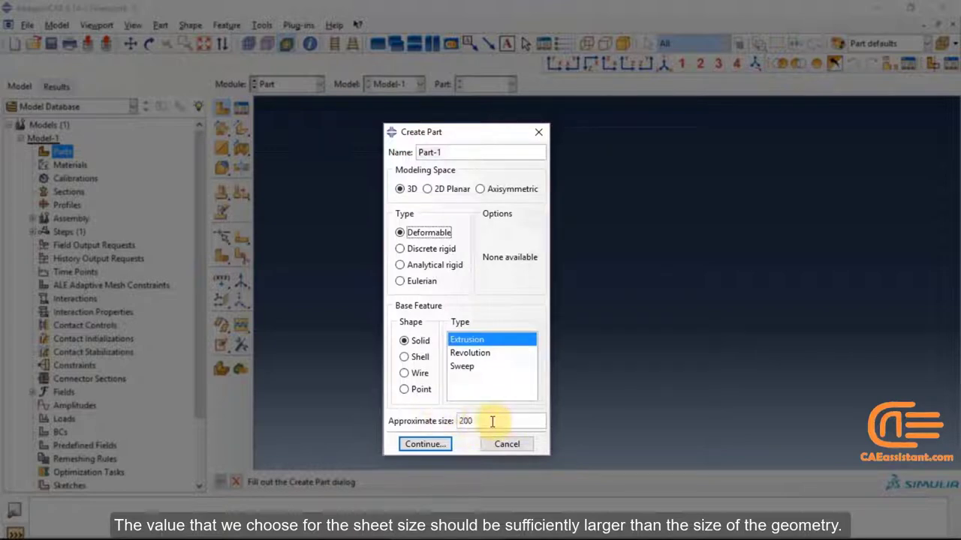
{"action": "double_click", "coordinate": [493, 422]}
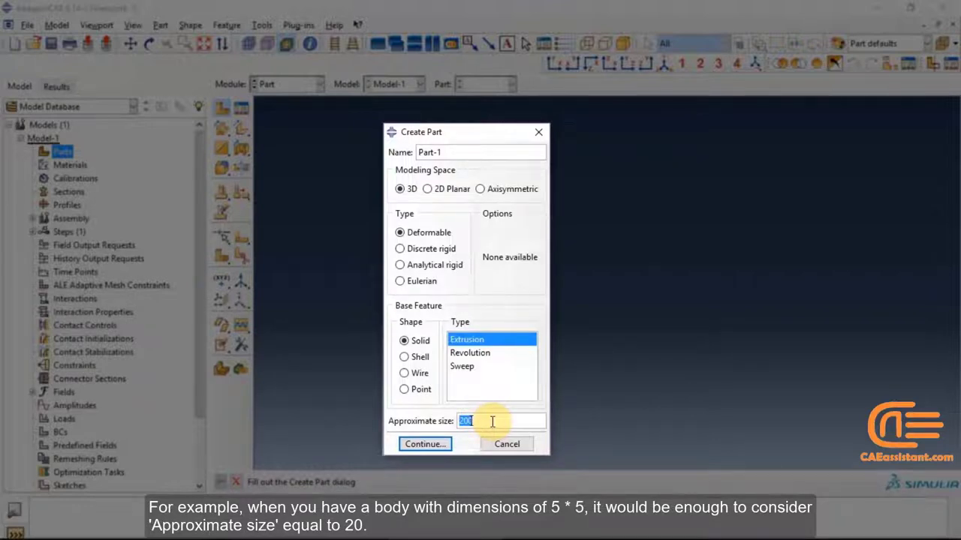
Enter approximate size 20, continue to the sketcher, then draw and undo trial lines
{"action": "type", "text": "20"}
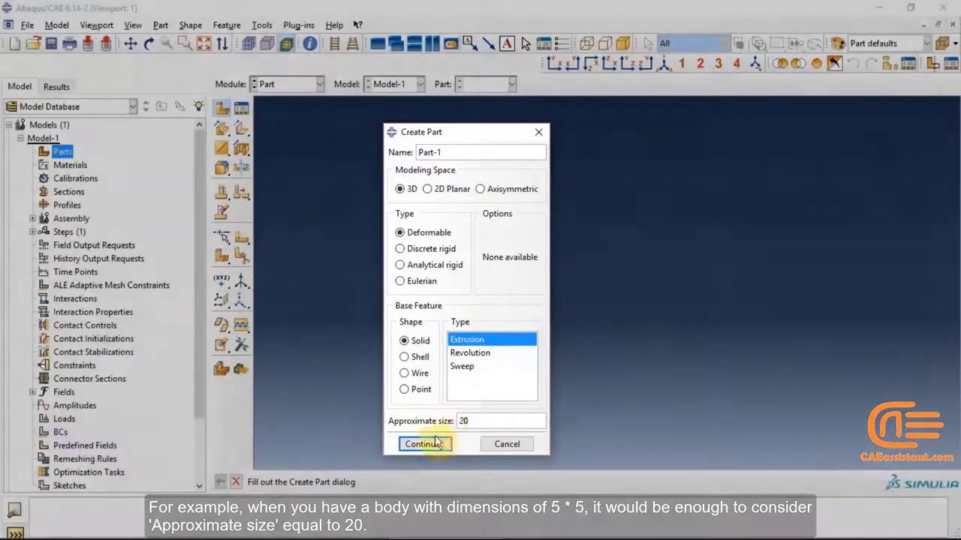
{"action": "left_click", "coordinate": [426, 443]}
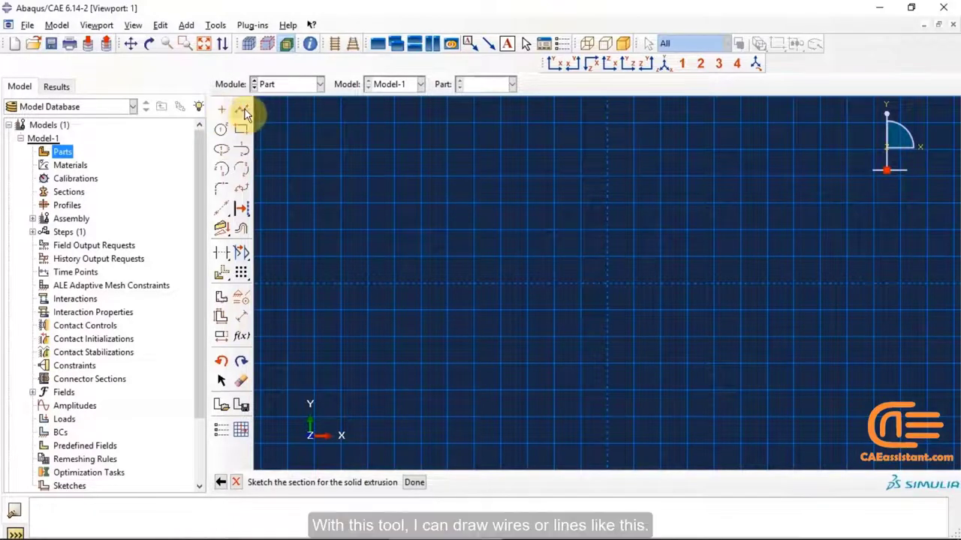
{"action": "left_click", "coordinate": [242, 111]}
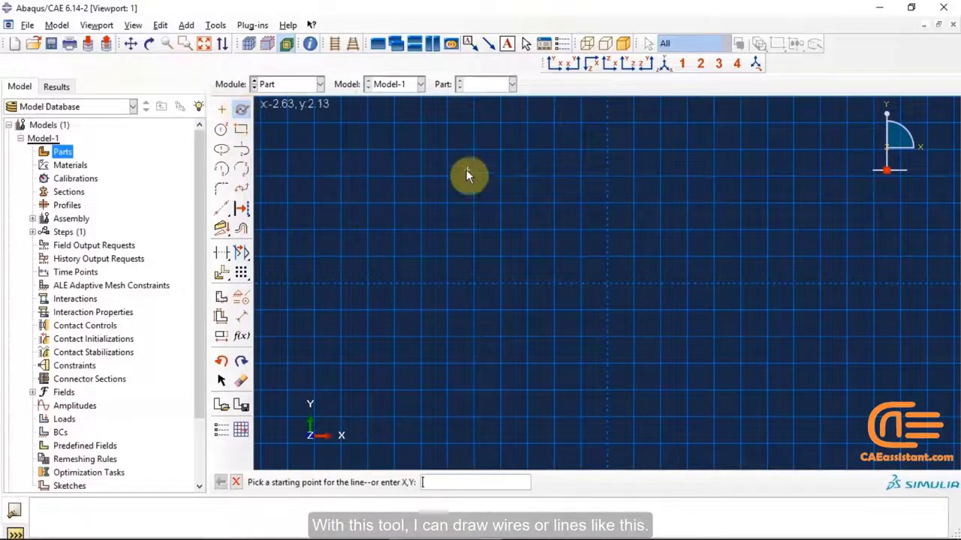
{"action": "left_click", "coordinate": [582, 177]}
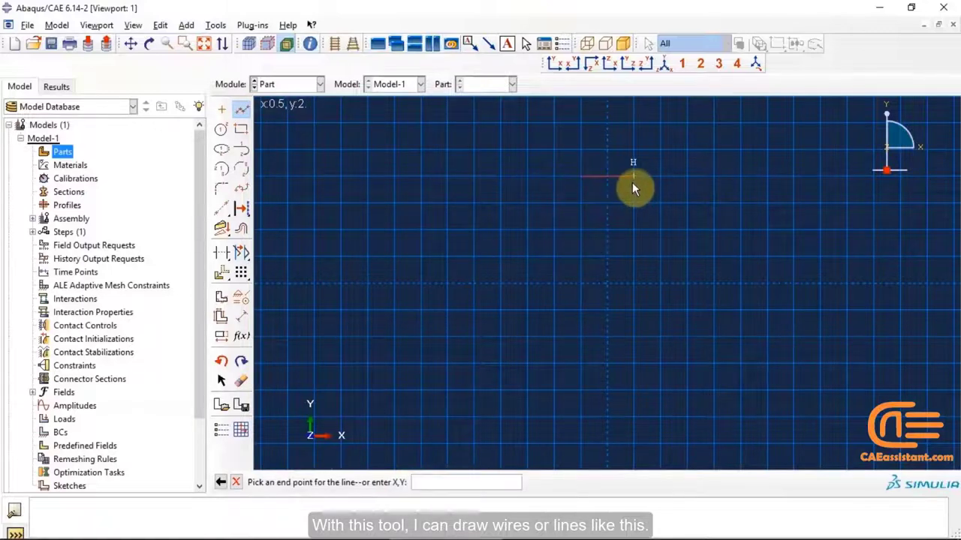
{"action": "left_click", "coordinate": [632, 177]}
{"action": "left_click", "coordinate": [658, 200]}
{"action": "left_click", "coordinate": [688, 231]}
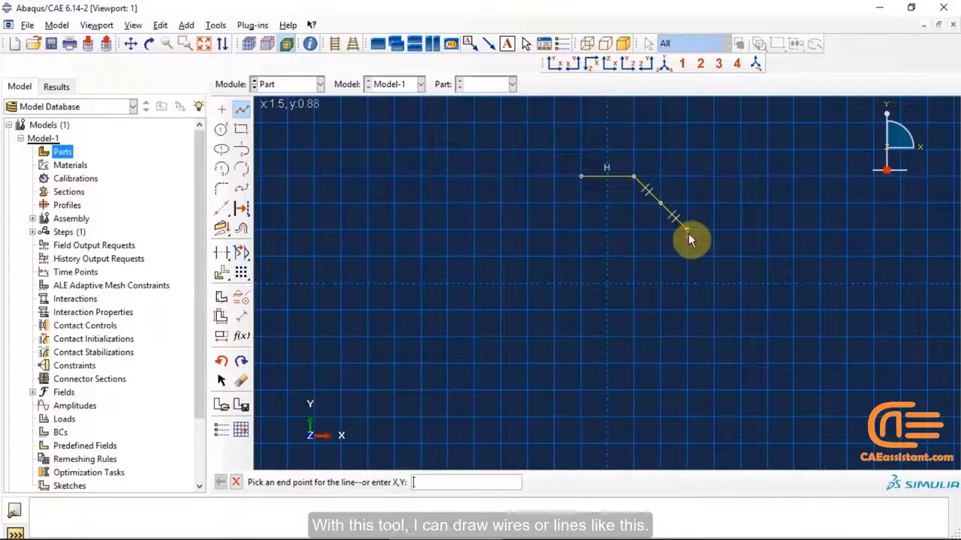
{"action": "left_click", "coordinate": [244, 111]}
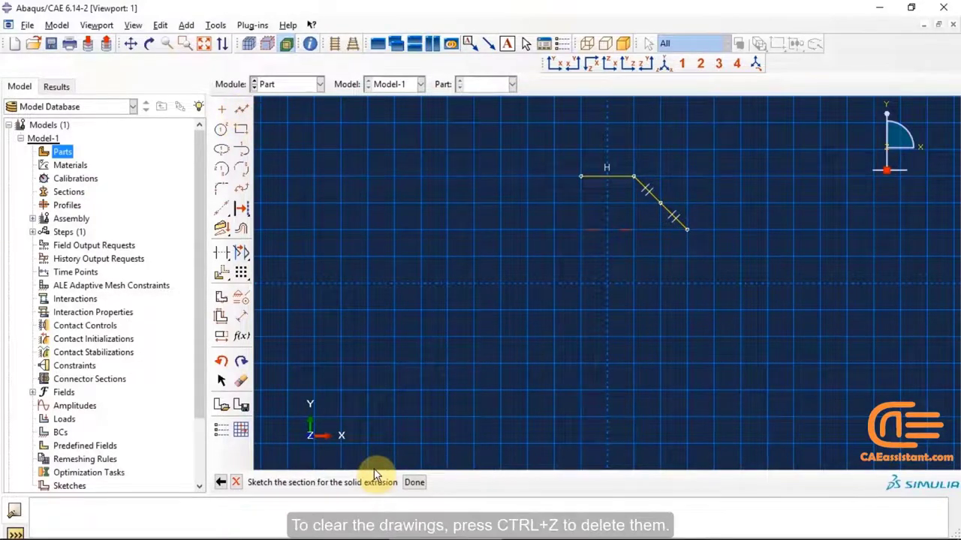
{"action": "key", "text": "ctrl+z"}
{"action": "key", "text": "ctrl+z"}
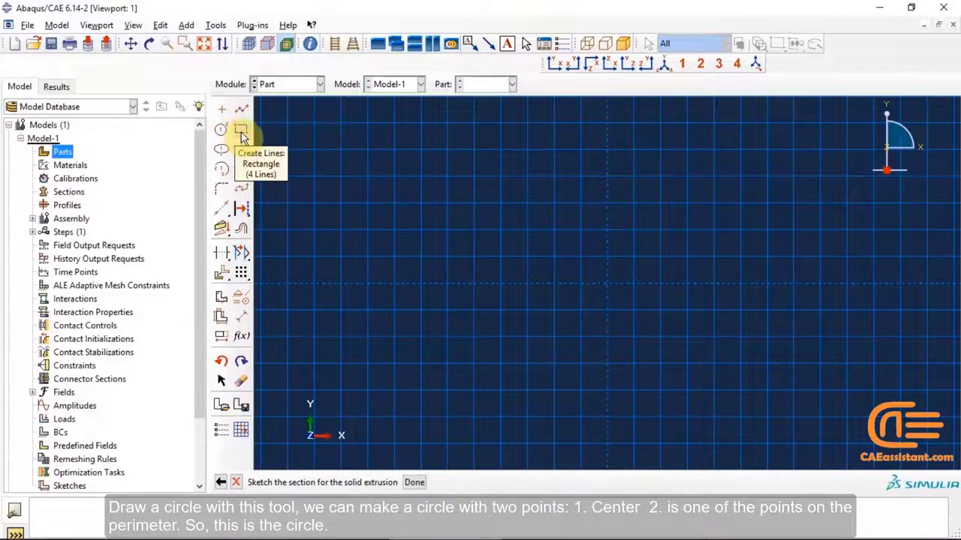
Sketch and undo a trial circle and a trial rectangle, leaving the grid empty
{"action": "left_click", "coordinate": [221, 129]}
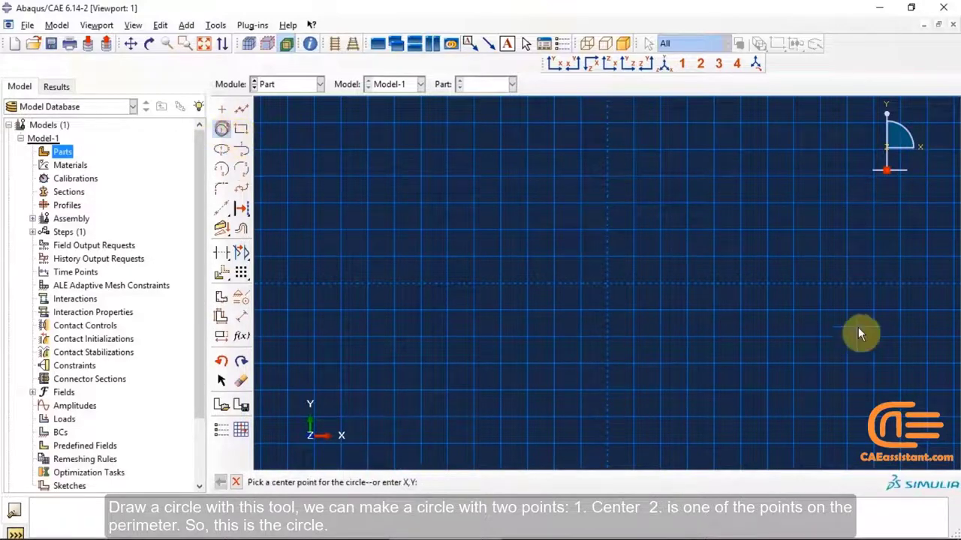
{"action": "left_click", "coordinate": [608, 256]}
{"action": "left_click", "coordinate": [641, 270]}
{"action": "left_click", "coordinate": [223, 137]}
{"action": "key", "text": "ctrl+z"}
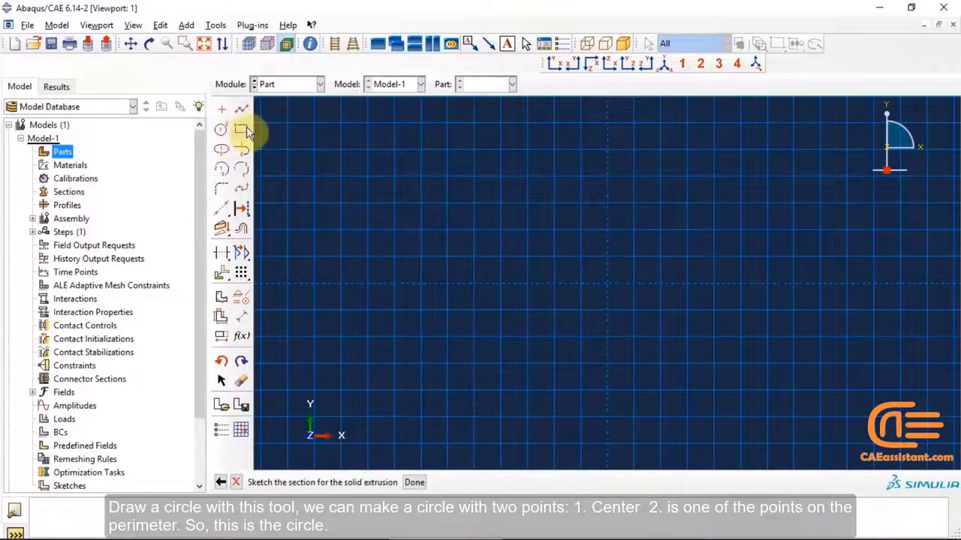
{"action": "left_click", "coordinate": [241, 127]}
{"action": "left_click", "coordinate": [555, 230]}
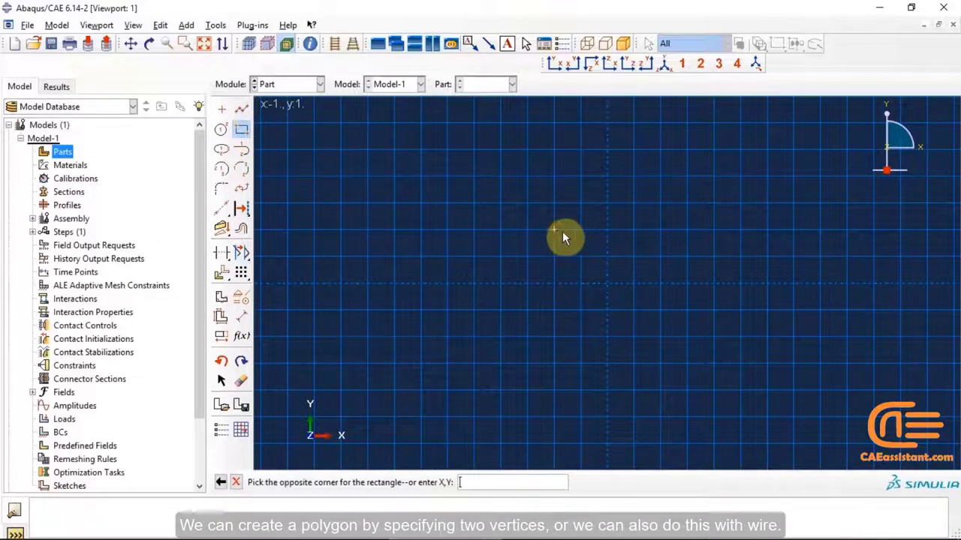
{"action": "left_click", "coordinate": [764, 336]}
{"action": "key", "text": "Escape"}
{"action": "key", "text": "ctrl+z"}
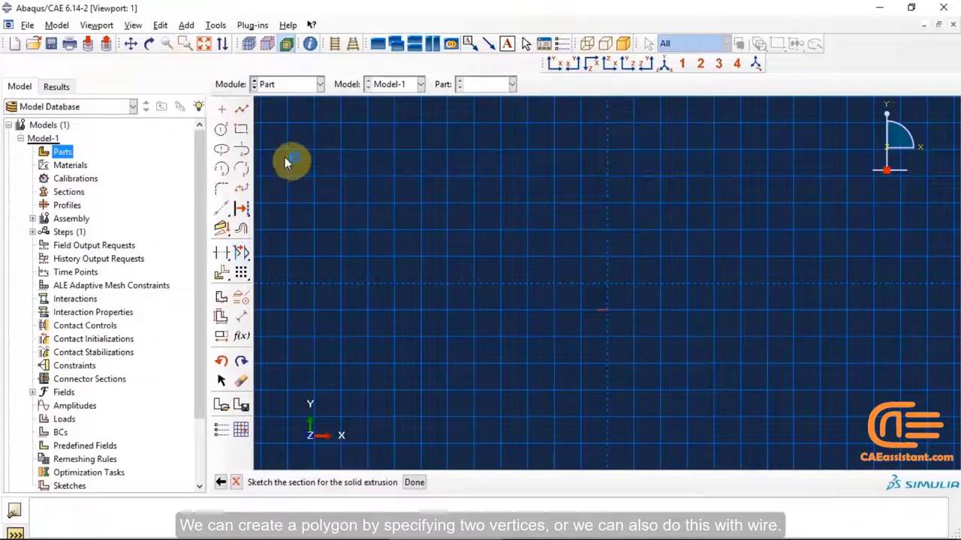
Sketch a center-and-endpoints arc at the origin and a three-point arc
{"action": "left_click", "coordinate": [222, 169]}
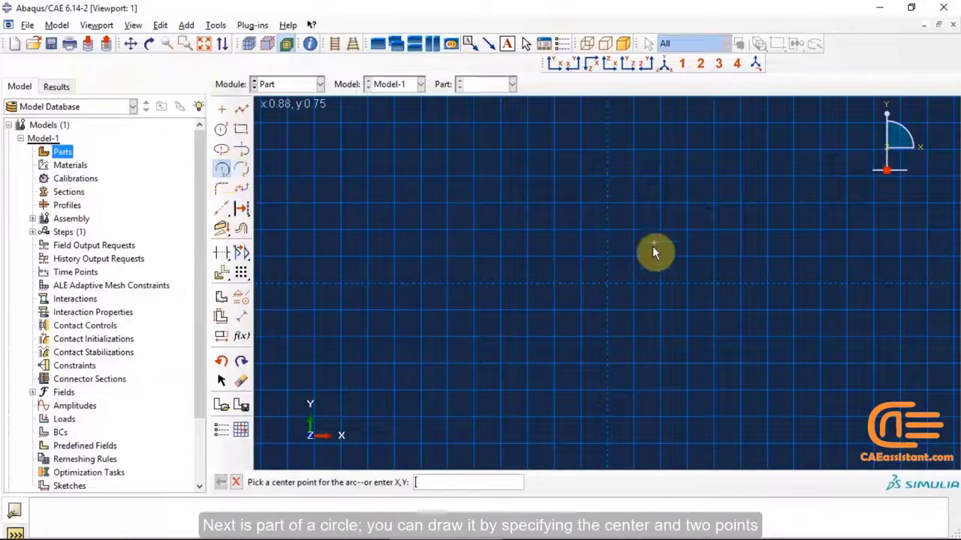
{"action": "left_click", "coordinate": [609, 283]}
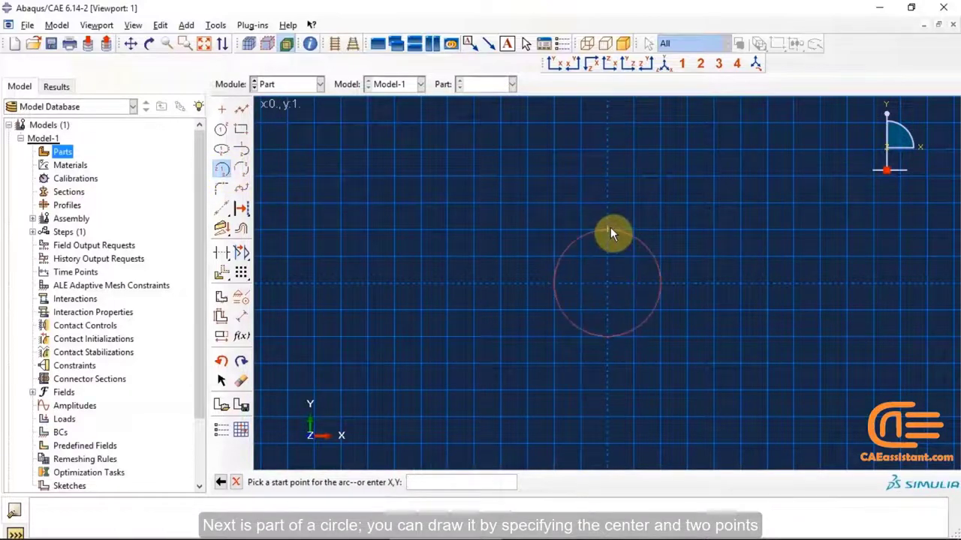
{"action": "left_click", "coordinate": [609, 230]}
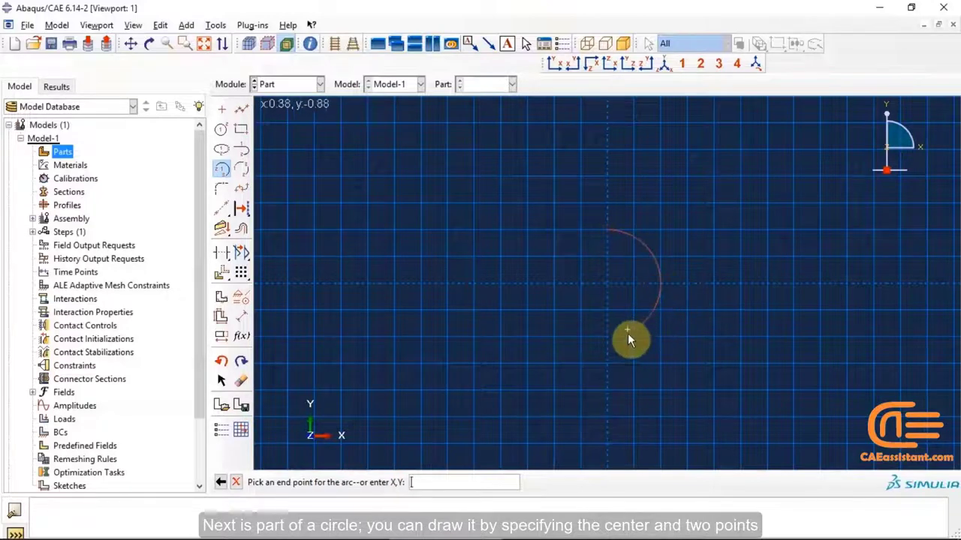
{"action": "left_click", "coordinate": [607, 336]}
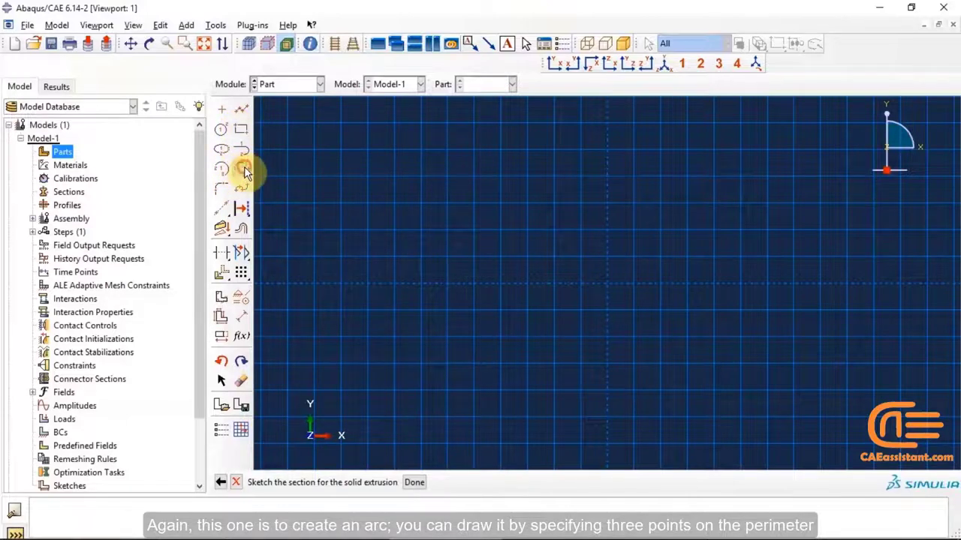
{"action": "left_click", "coordinate": [241, 170]}
{"action": "left_click", "coordinate": [582, 231]}
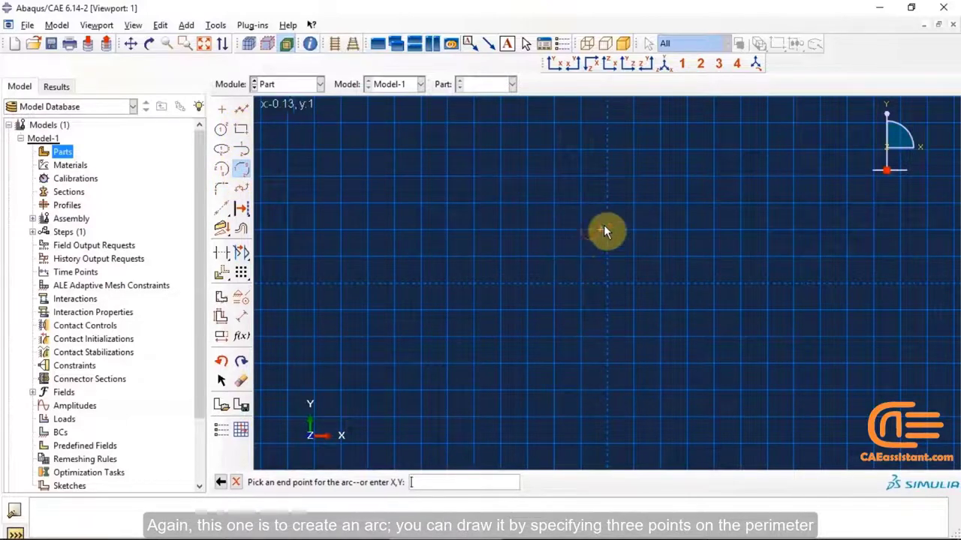
{"action": "left_click", "coordinate": [635, 205]}
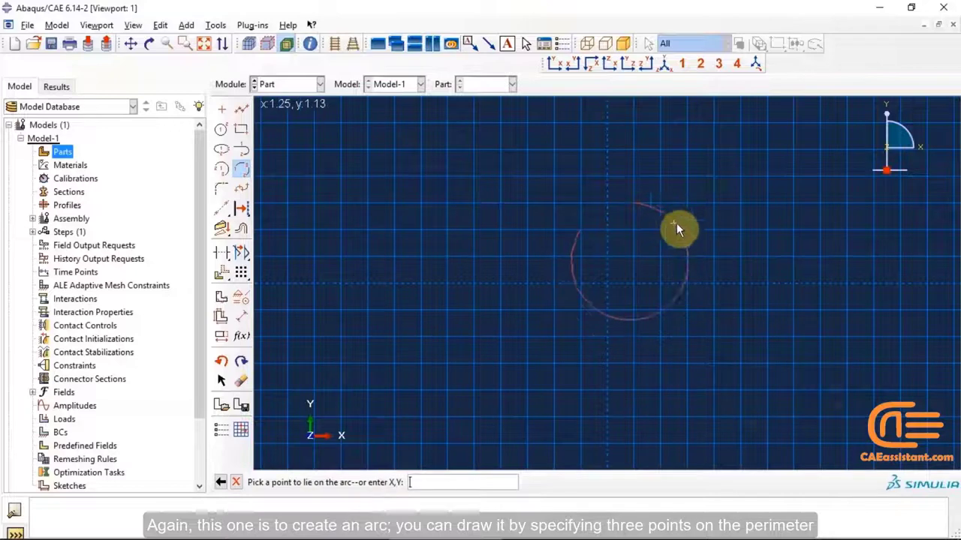
{"action": "left_click", "coordinate": [713, 231]}
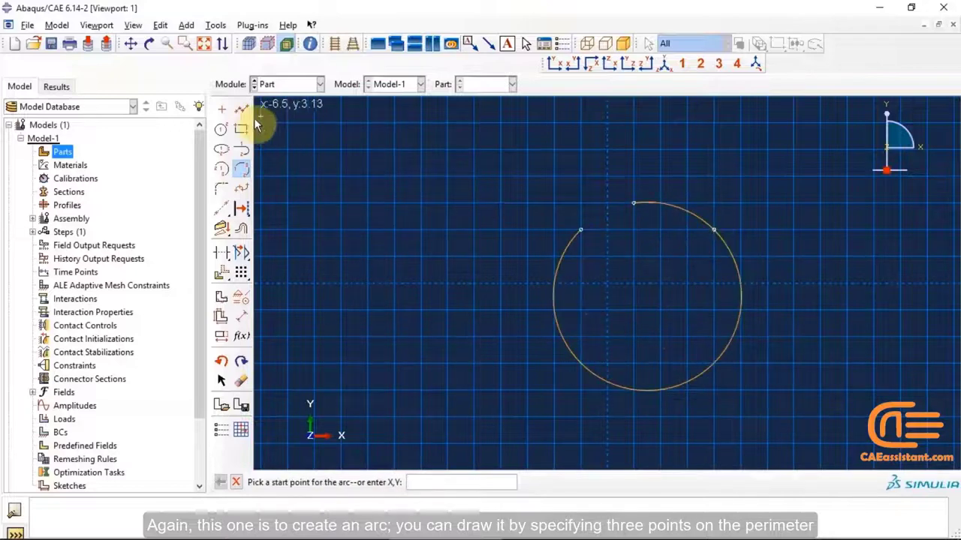
Draw a curved spline beside the circle
{"action": "left_click", "coordinate": [240, 188]}
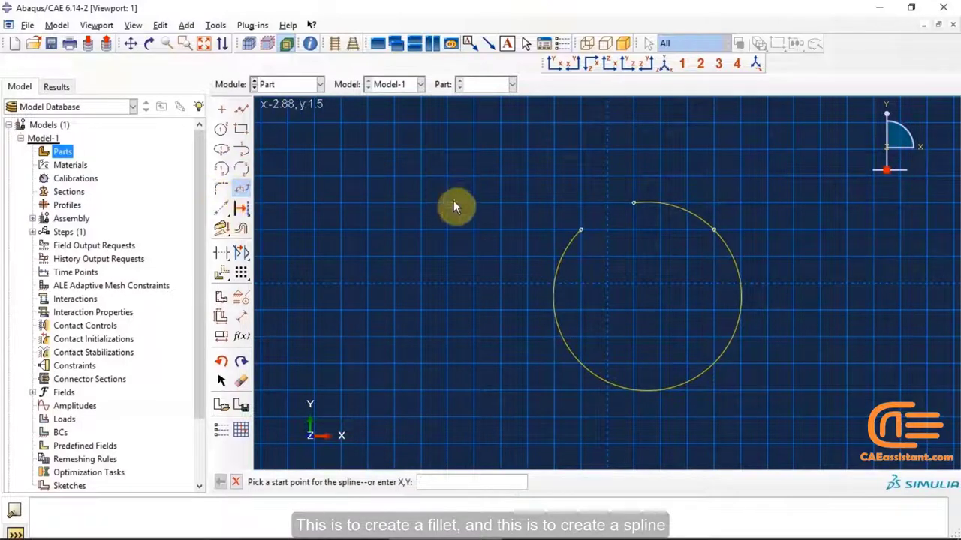
{"action": "left_click", "coordinate": [446, 202]}
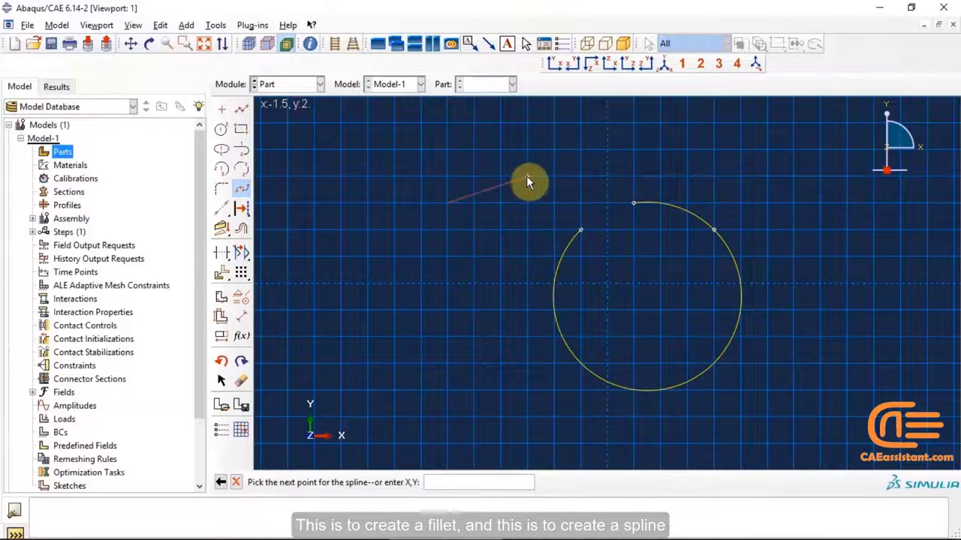
{"action": "left_click", "coordinate": [526, 176]}
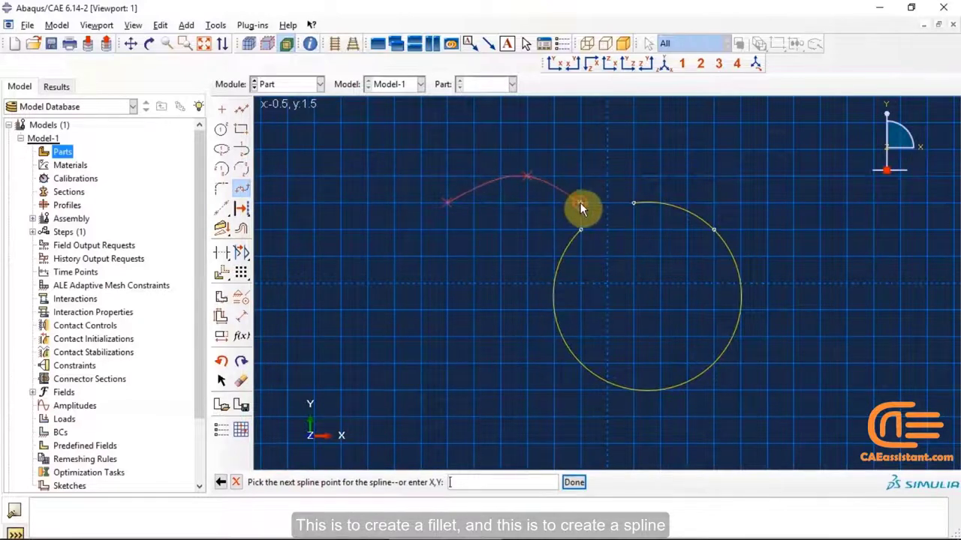
{"action": "left_click", "coordinate": [574, 482]}
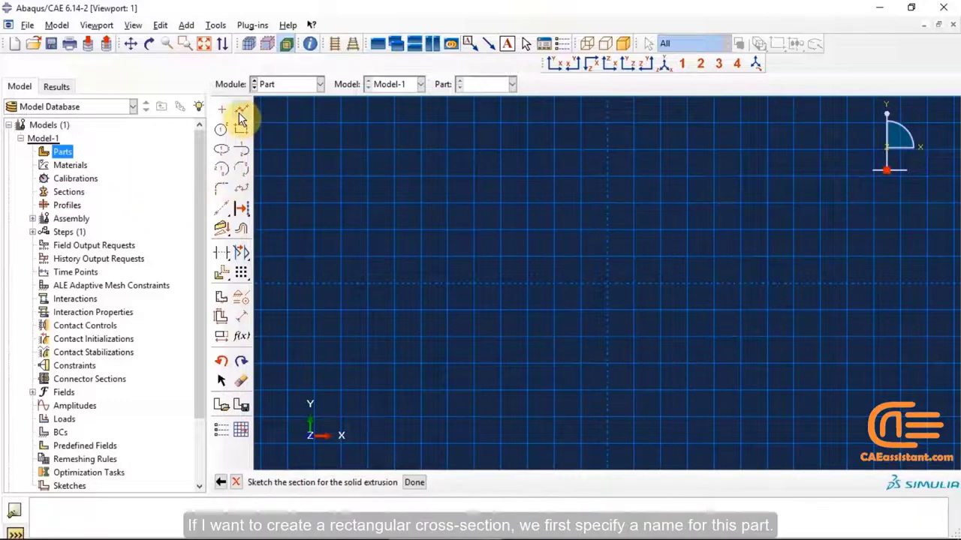
Sketch a small square around the sketch origin with the Rectangle tool
{"action": "left_click", "coordinate": [240, 113]}
{"action": "left_click", "coordinate": [241, 129]}
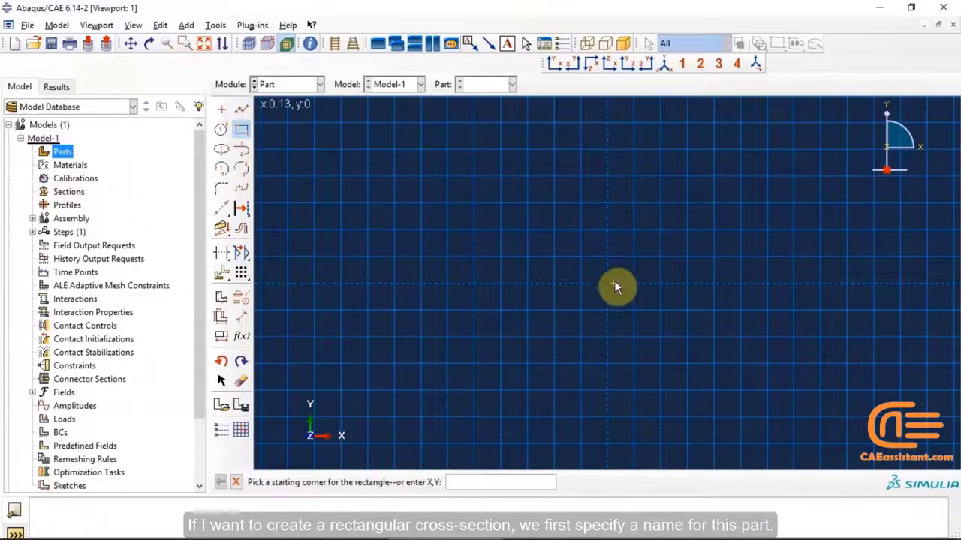
{"action": "left_click", "coordinate": [580, 258]}
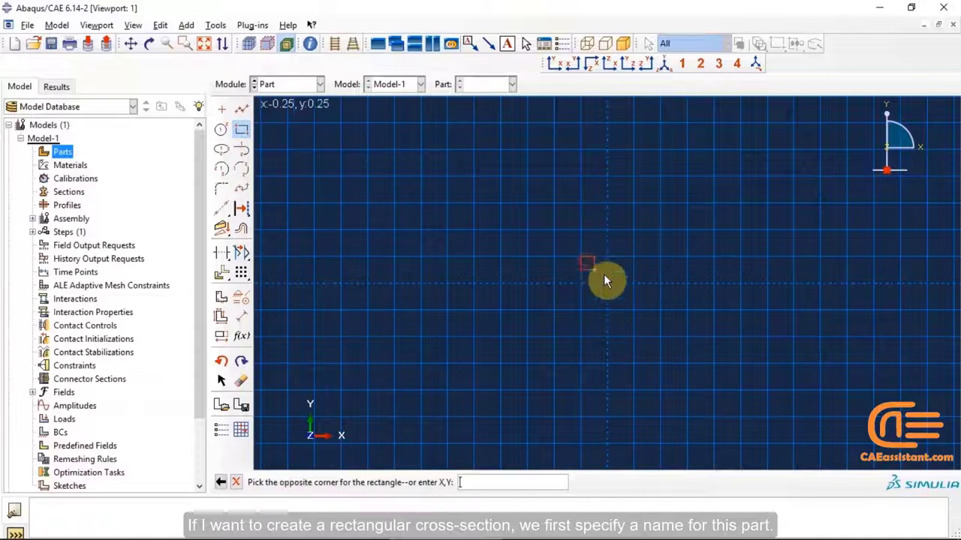
{"action": "left_click", "coordinate": [630, 308]}
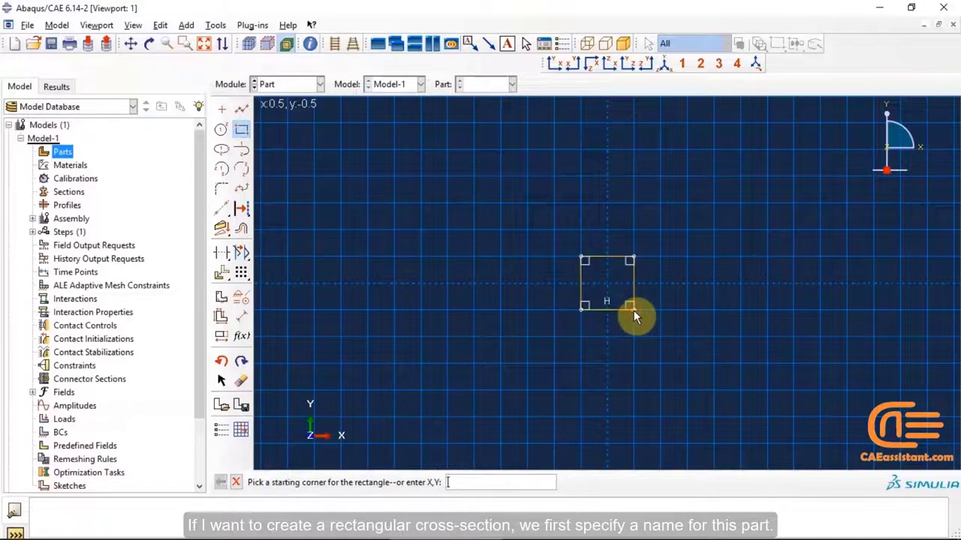
{"action": "left_click", "coordinate": [241, 128]}
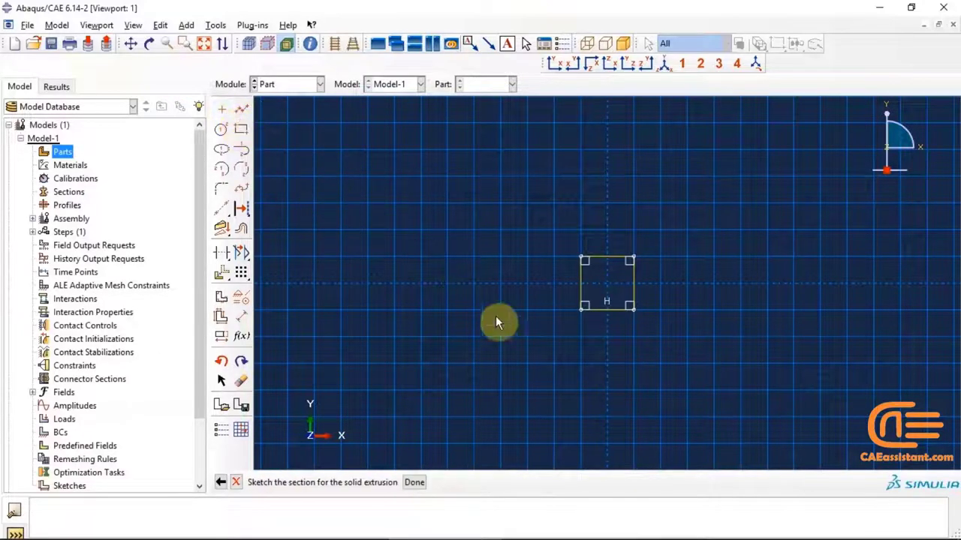
Discard the sketch and start a new 3D solid extruded part named threeDextrude
{"action": "left_click", "coordinate": [226, 481]}
{"action": "left_click", "coordinate": [428, 305]}
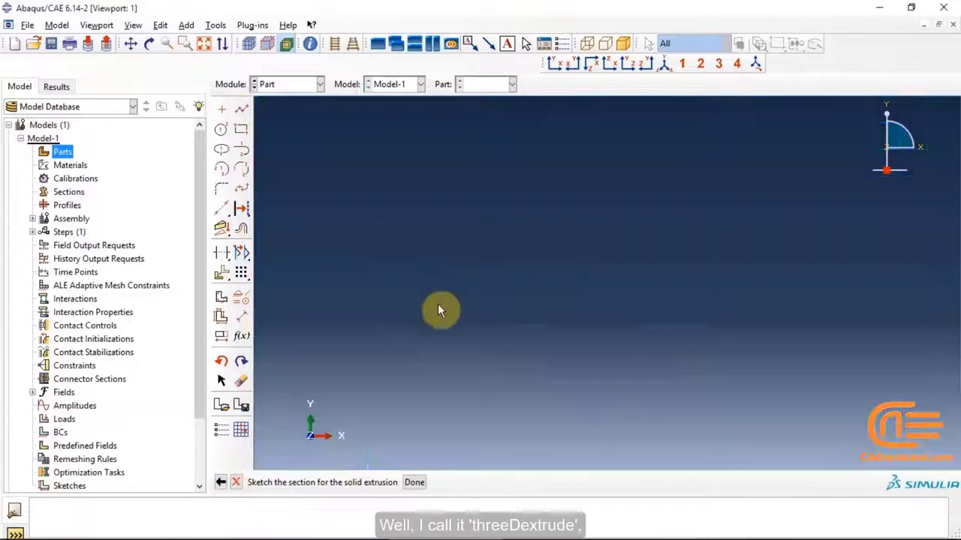
{"action": "type", "text": "threeDextrude"}
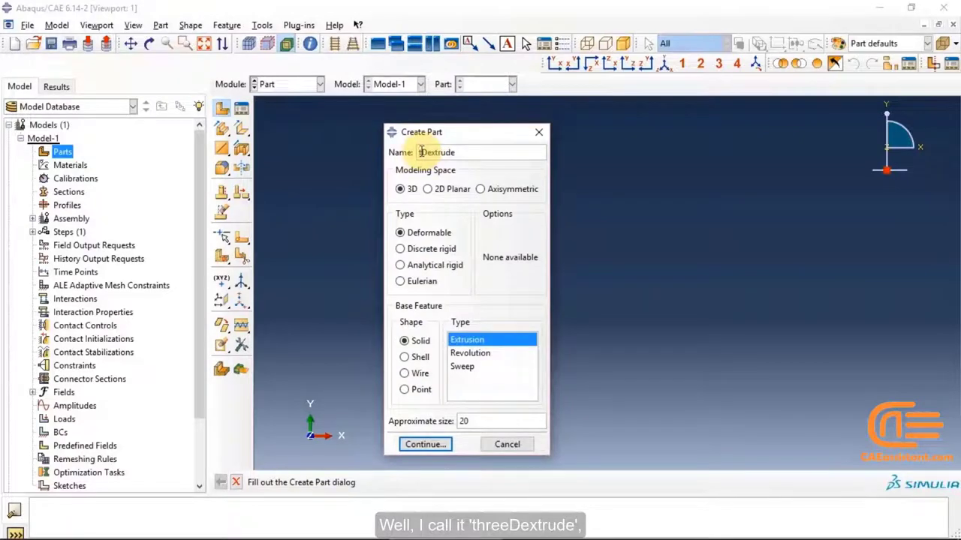
{"action": "type", "text": "re"}
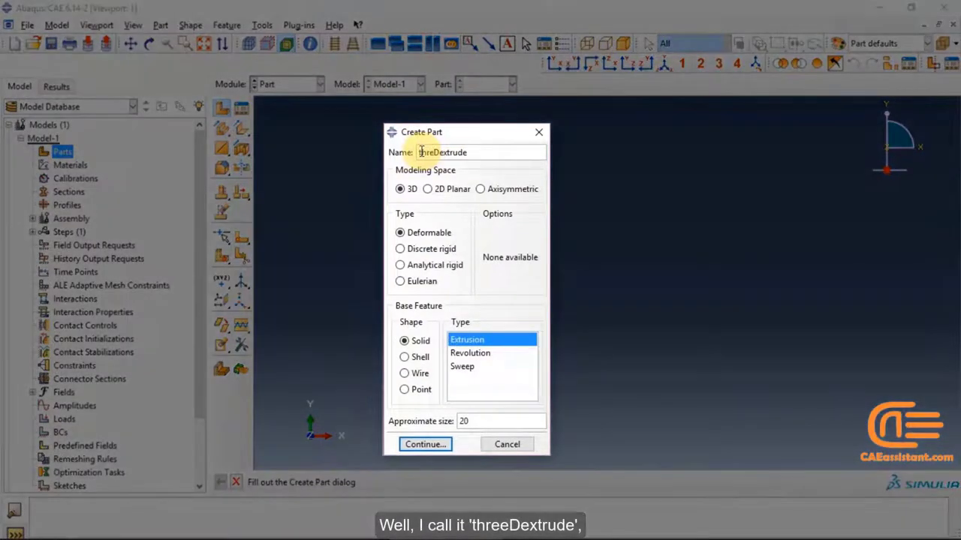
{"action": "type", "text": "e"}
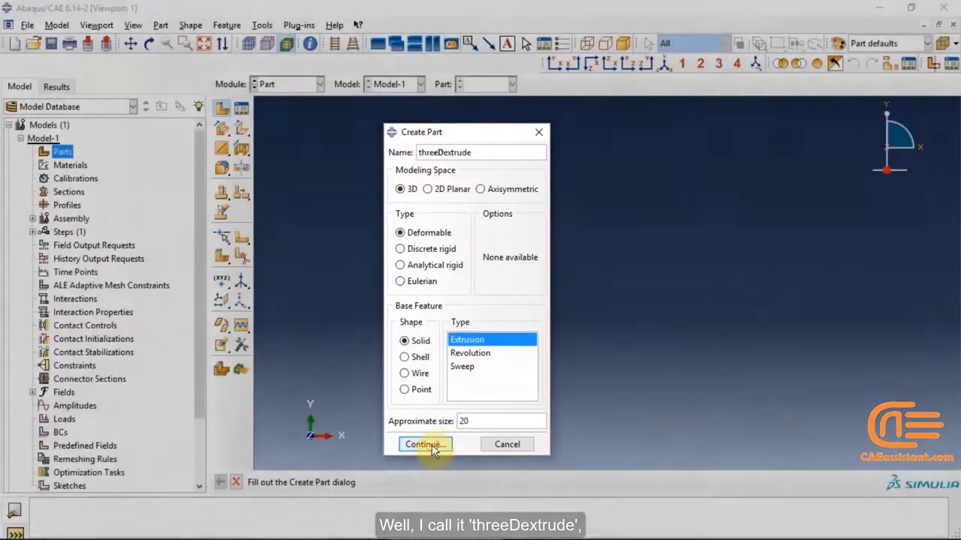
{"action": "left_click", "coordinate": [428, 444]}
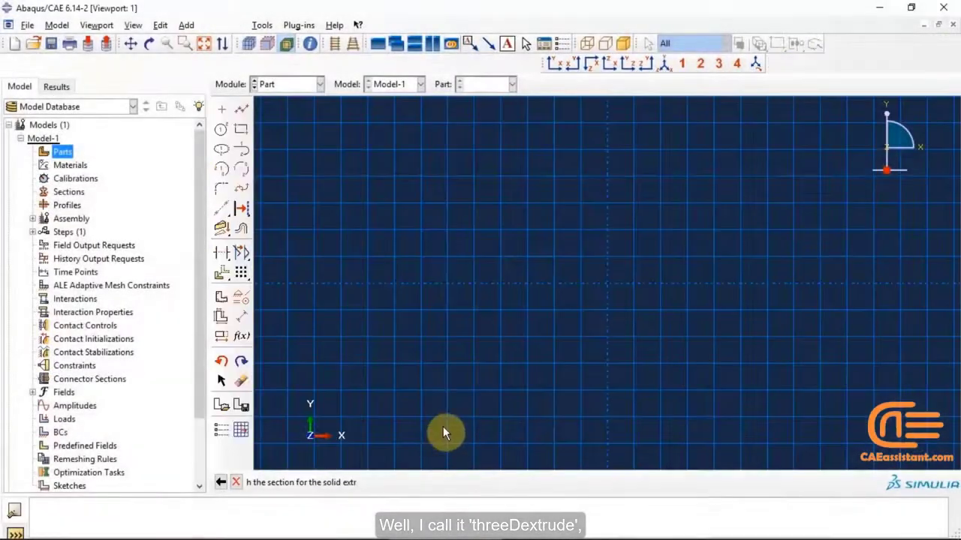
Sketch a small square section around the origin and extrude it to depth 5
{"action": "left_click", "coordinate": [240, 129]}
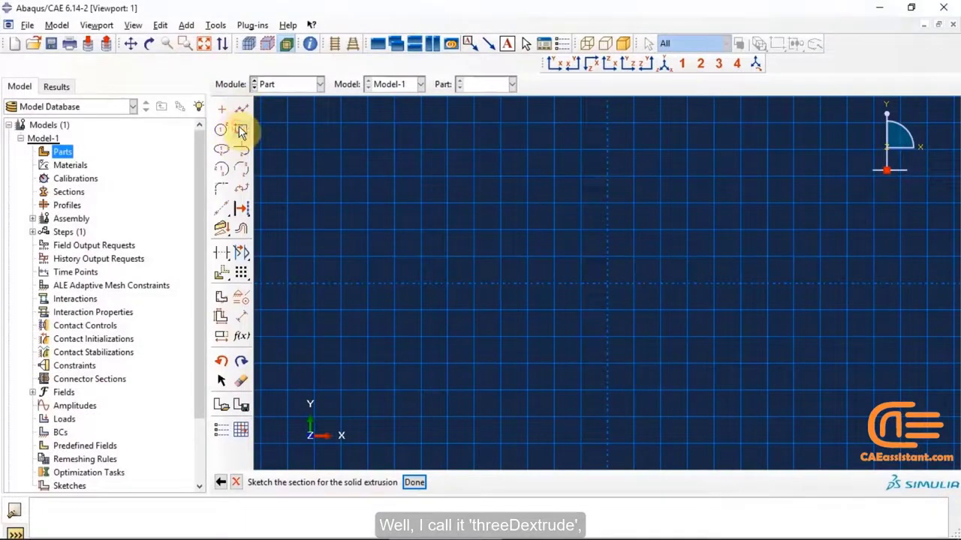
{"action": "left_click", "coordinate": [580, 257]}
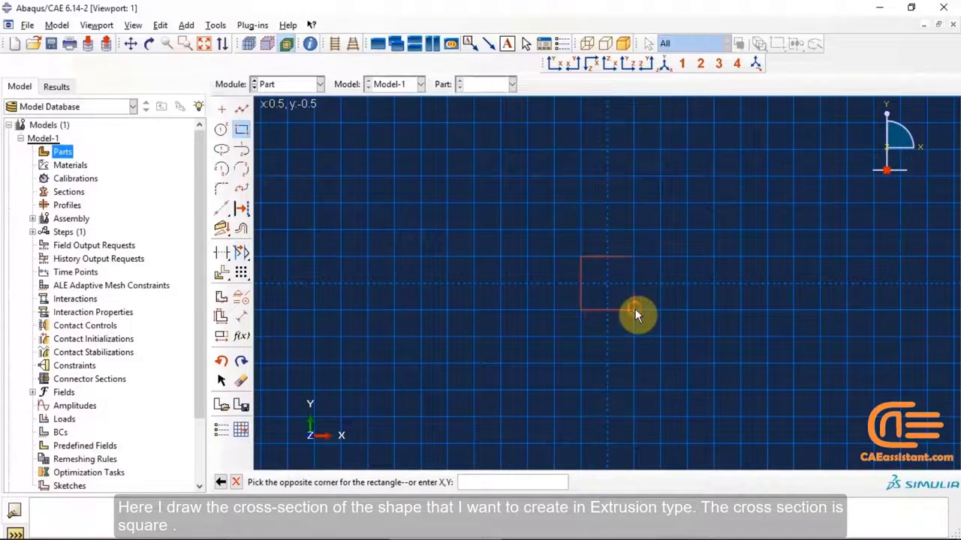
{"action": "left_click", "coordinate": [634, 308]}
{"action": "left_click", "coordinate": [241, 129]}
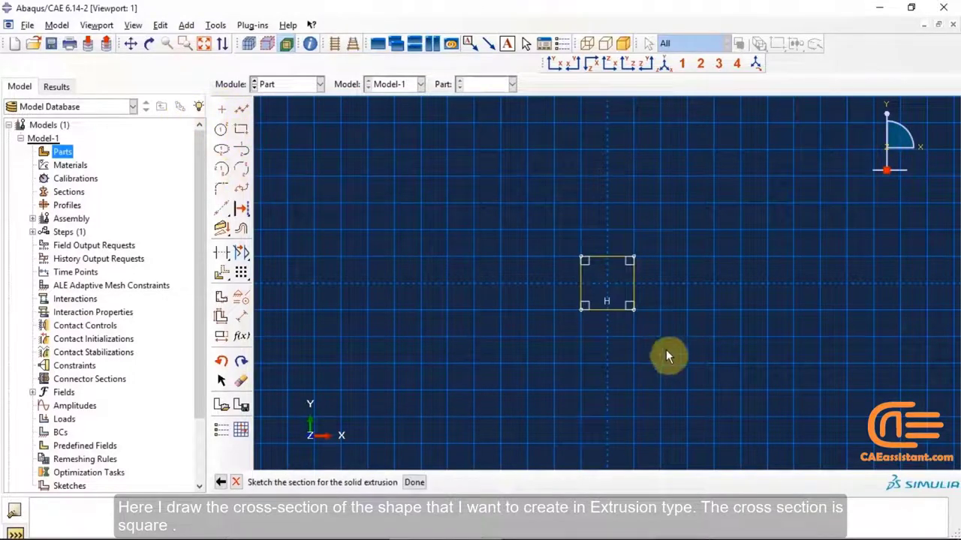
{"action": "left_click", "coordinate": [415, 482]}
{"action": "left_click", "coordinate": [47, 154]}
{"action": "type", "text": "5"}
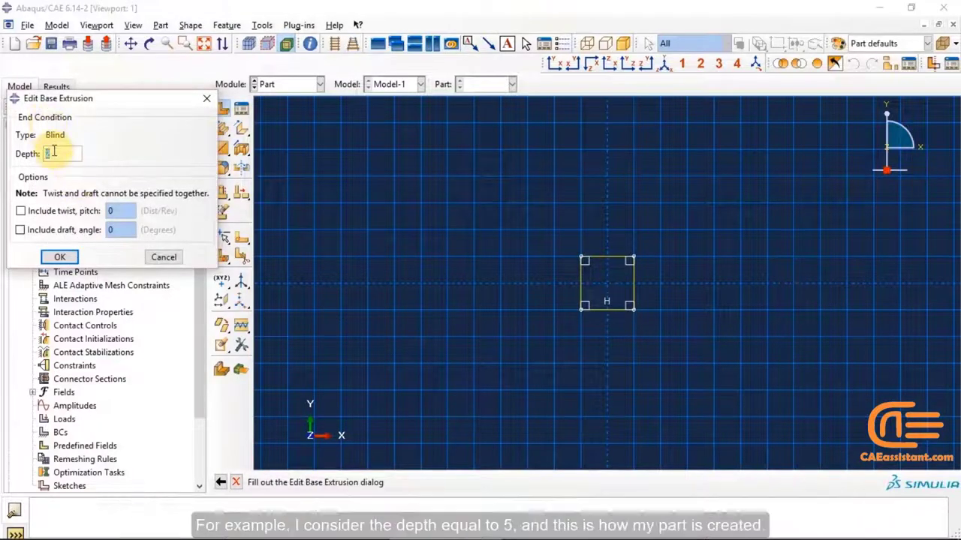
{"action": "left_click", "coordinate": [50, 255]}
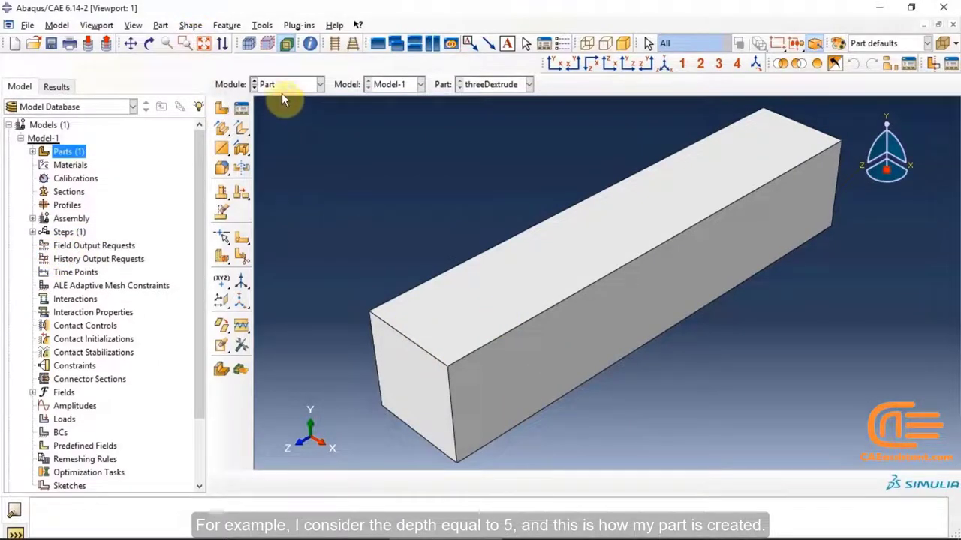
Create a second solid extruded part named threeDextrudetwist
{"action": "left_click", "coordinate": [220, 107]}
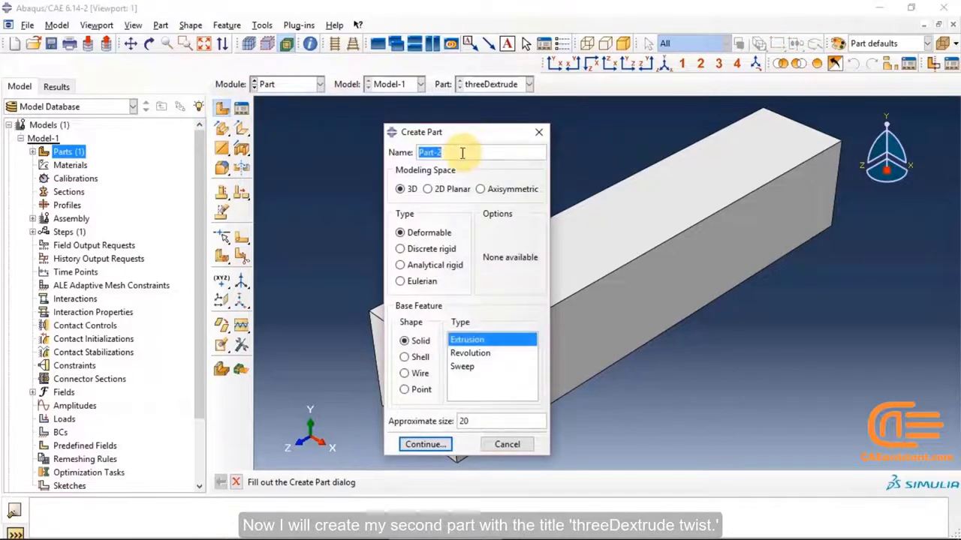
{"action": "type", "text": "thi"}
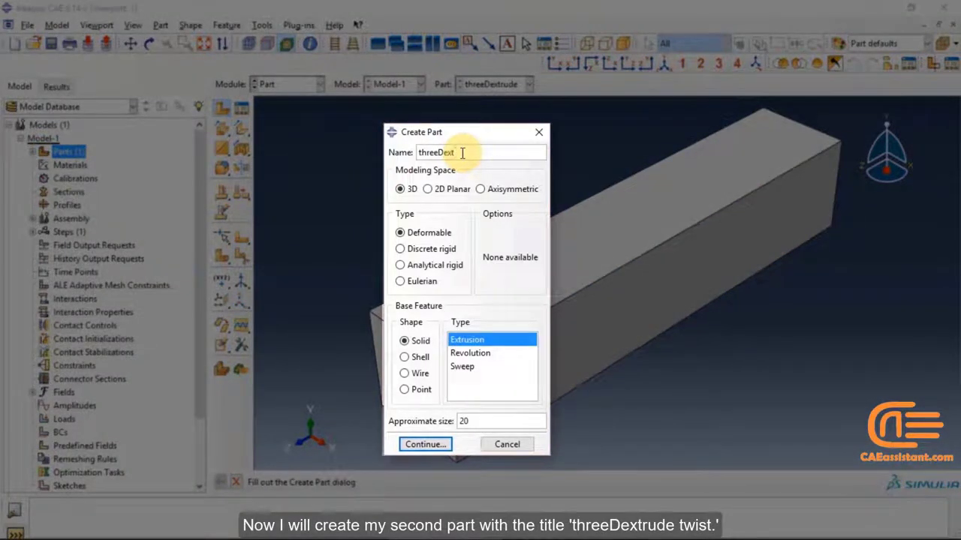
{"action": "type", "text": "eeDextrudetwist"}
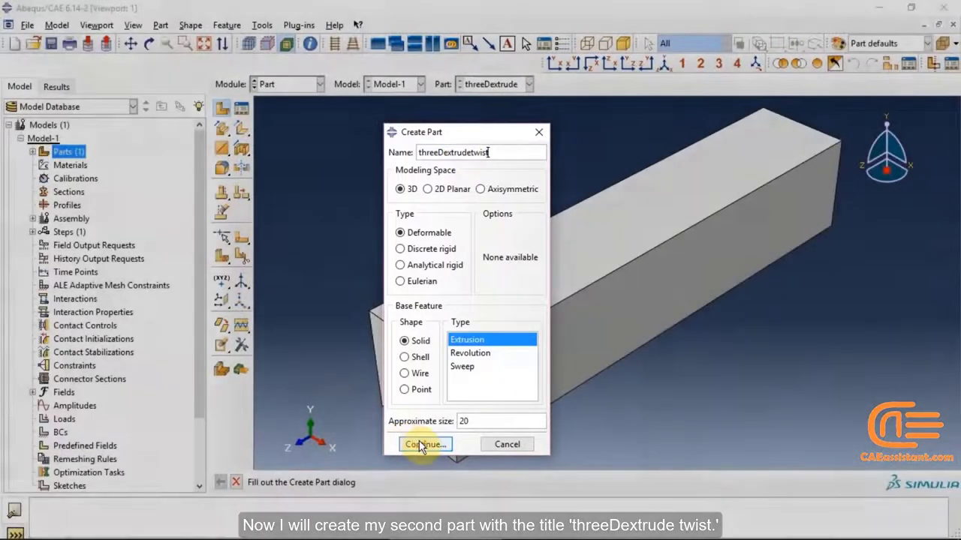
{"action": "left_click", "coordinate": [422, 444]}
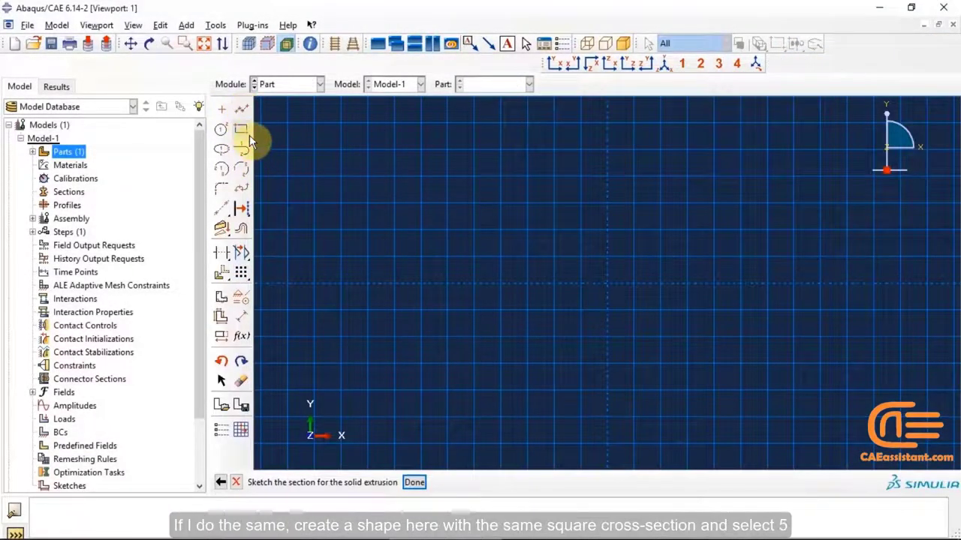
Sketch the same small square section around the origin
{"action": "left_click", "coordinate": [245, 131]}
{"action": "left_click", "coordinate": [581, 258]}
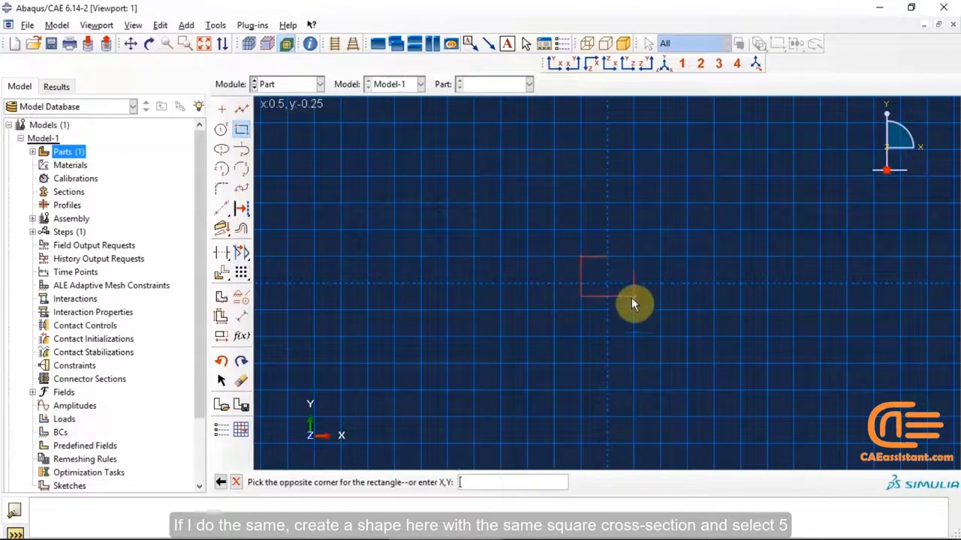
{"action": "left_click", "coordinate": [632, 308]}
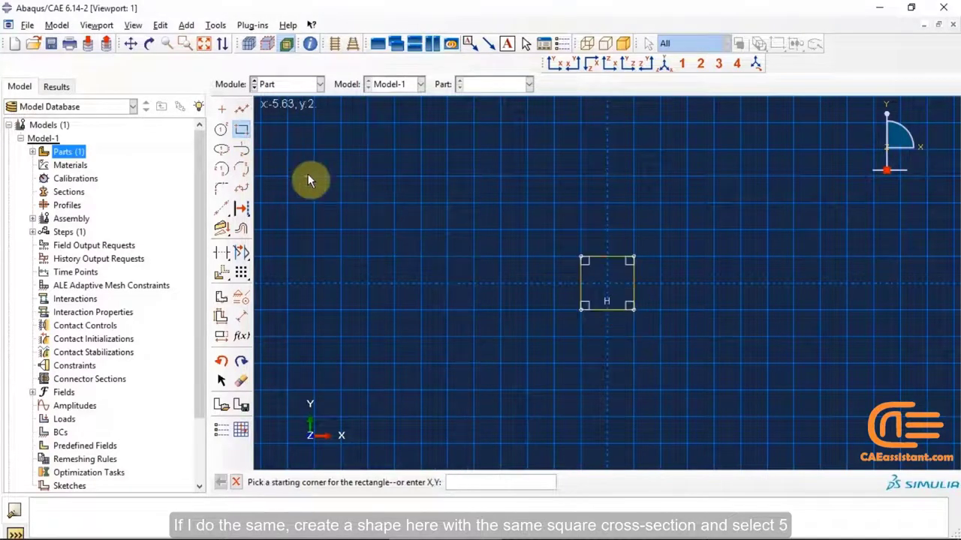
{"action": "left_click", "coordinate": [241, 131]}
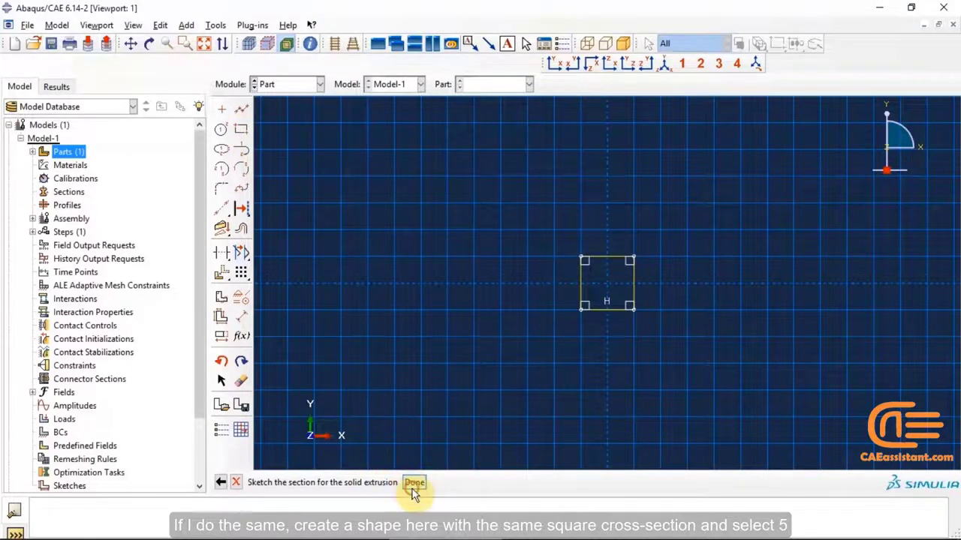
Extrude the square to depth 5 with twist enabled at a pitch of 10
{"action": "left_click", "coordinate": [414, 484]}
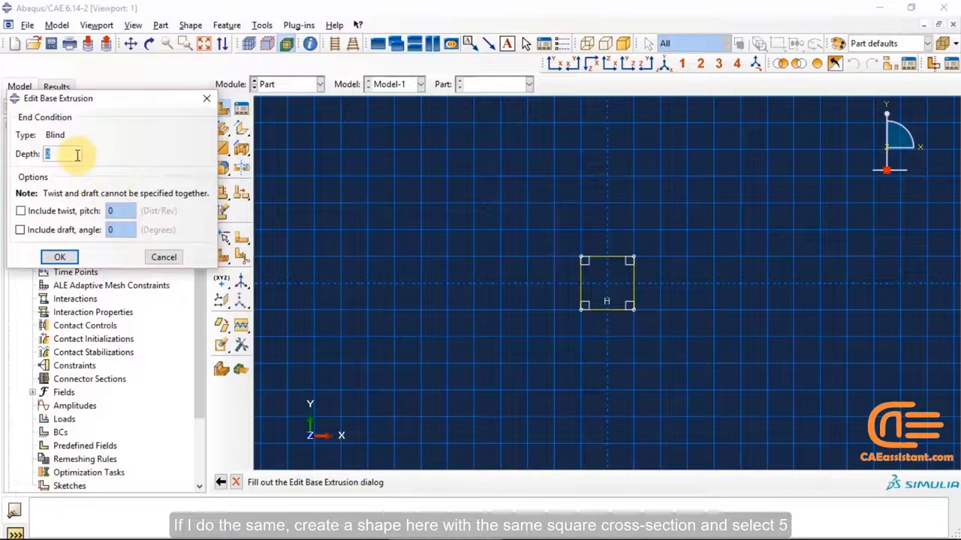
{"action": "type", "text": "5"}
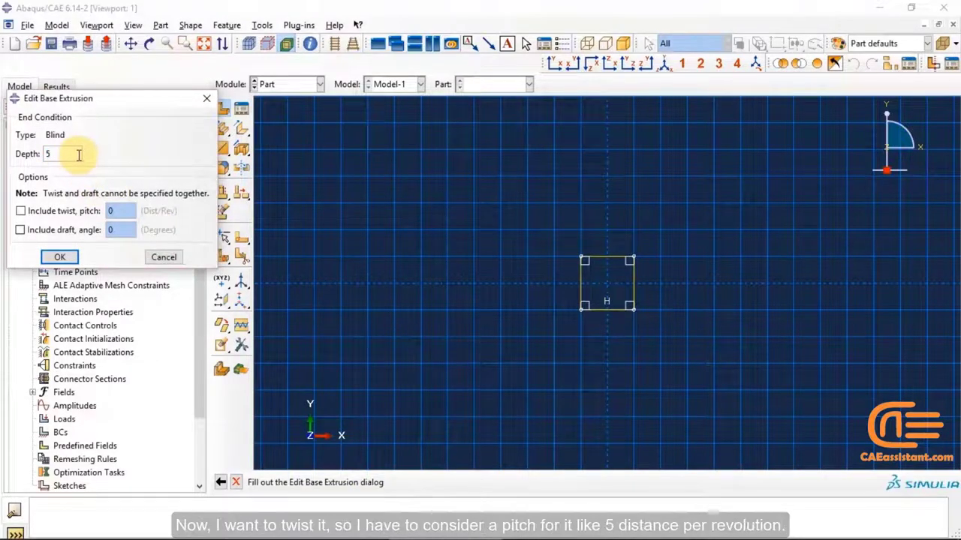
{"action": "left_click", "coordinate": [21, 211]}
{"action": "left_click", "coordinate": [122, 209]}
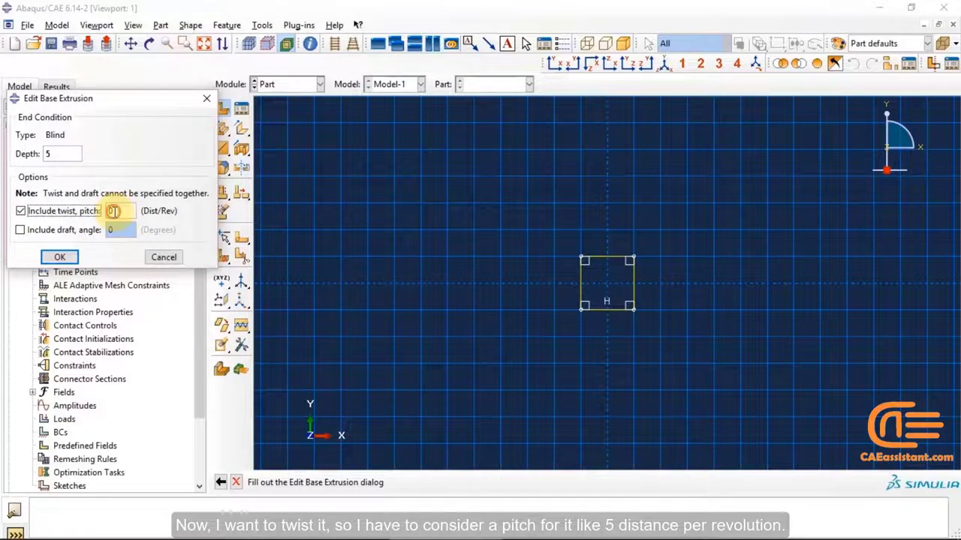
{"action": "left_click_drag", "start_coordinate": [112, 211], "coordinate": [105, 214]}
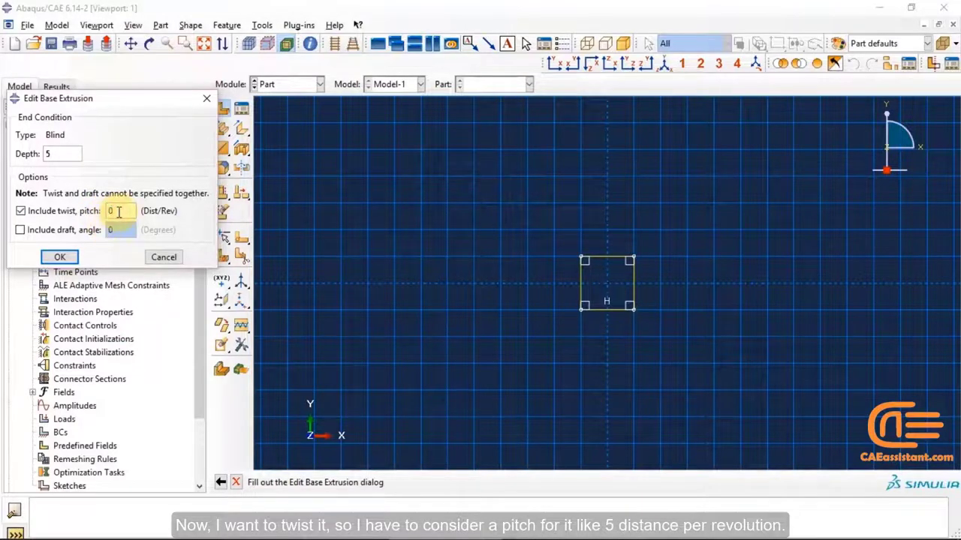
{"action": "double_click", "coordinate": [118, 211]}
{"action": "key", "text": "BackSpace"}
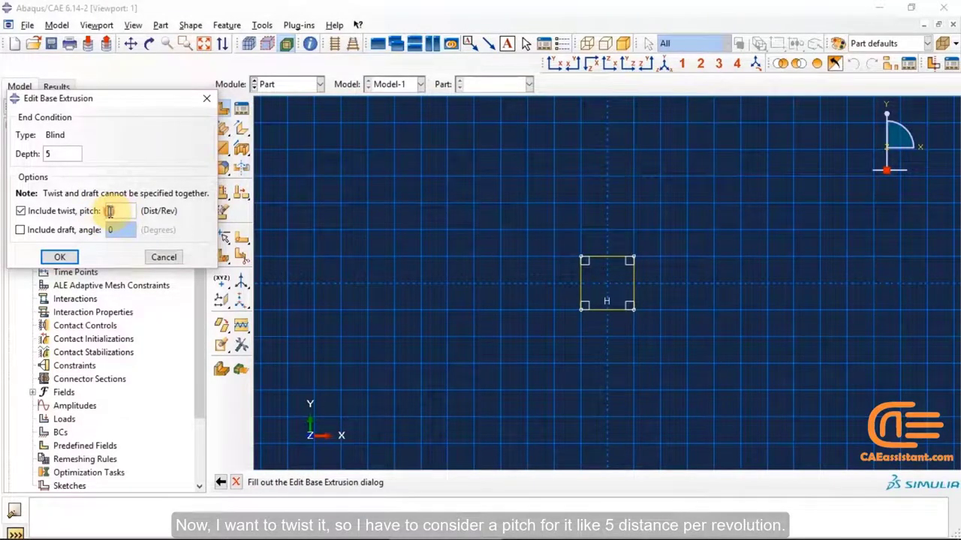
{"action": "type", "text": "5"}
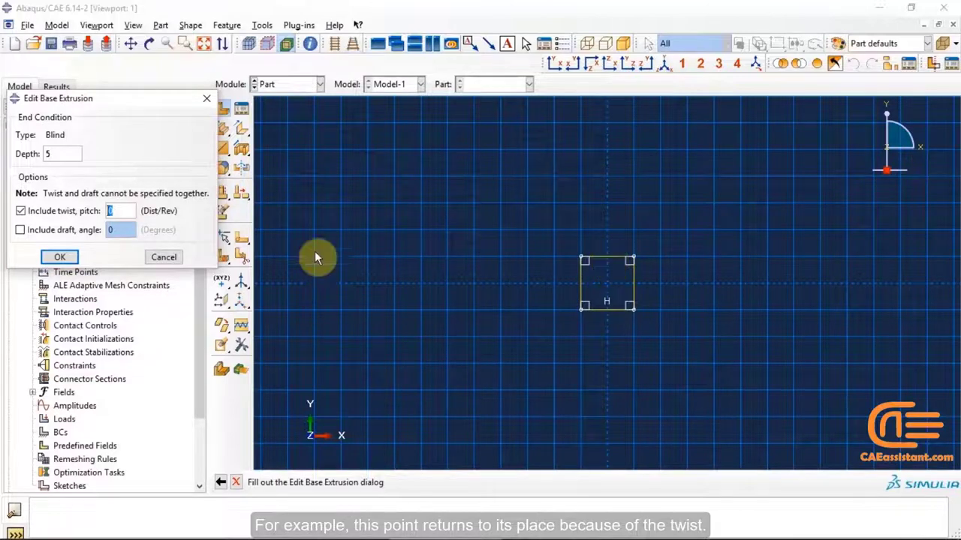
{"action": "type", "text": "10"}
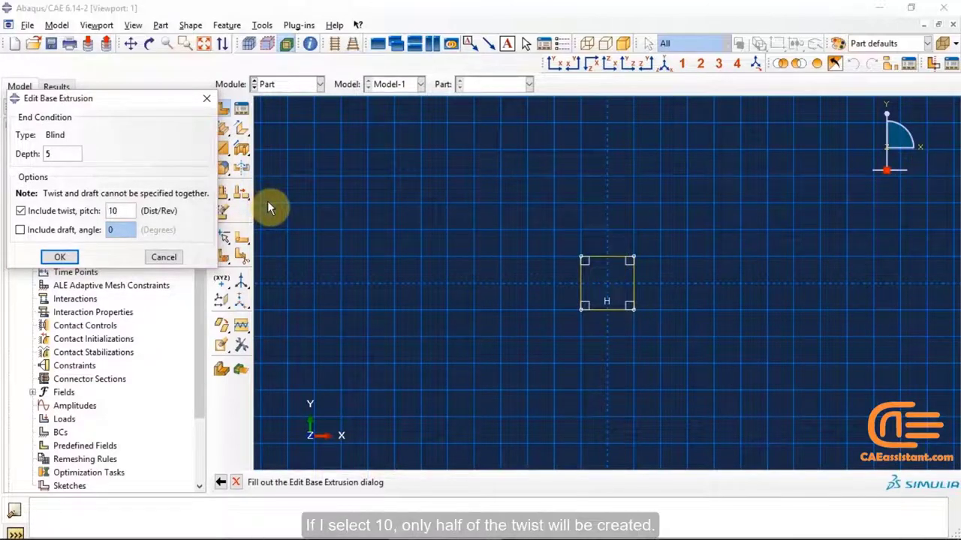
{"action": "left_click", "coordinate": [58, 255]}
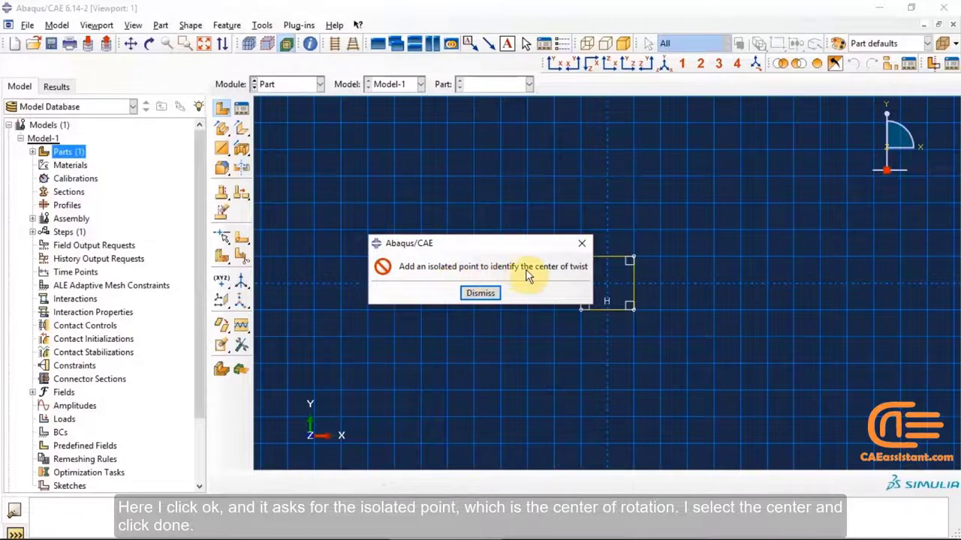
Place an isolated point at the square's centre as the twist centre and confirm the extrusion
{"action": "left_click", "coordinate": [581, 244]}
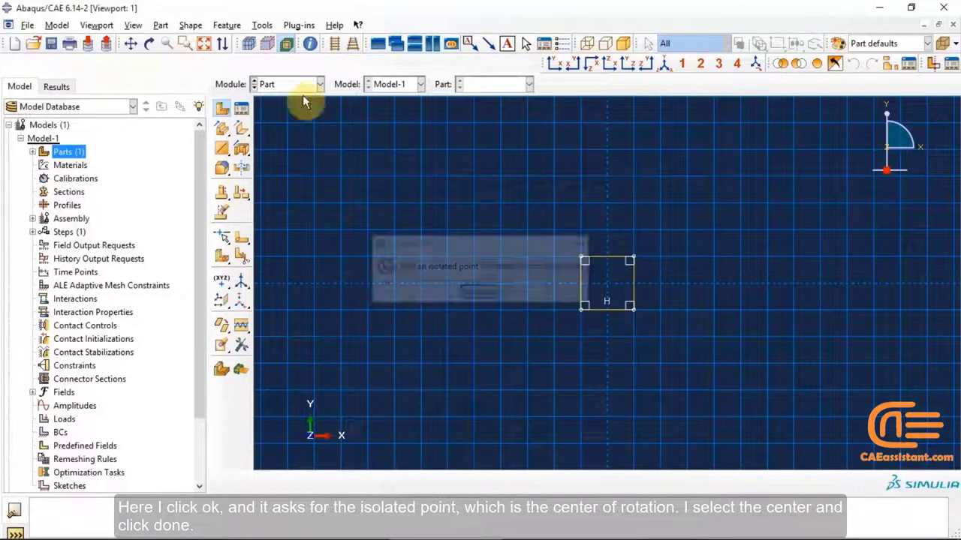
{"action": "left_click", "coordinate": [227, 110]}
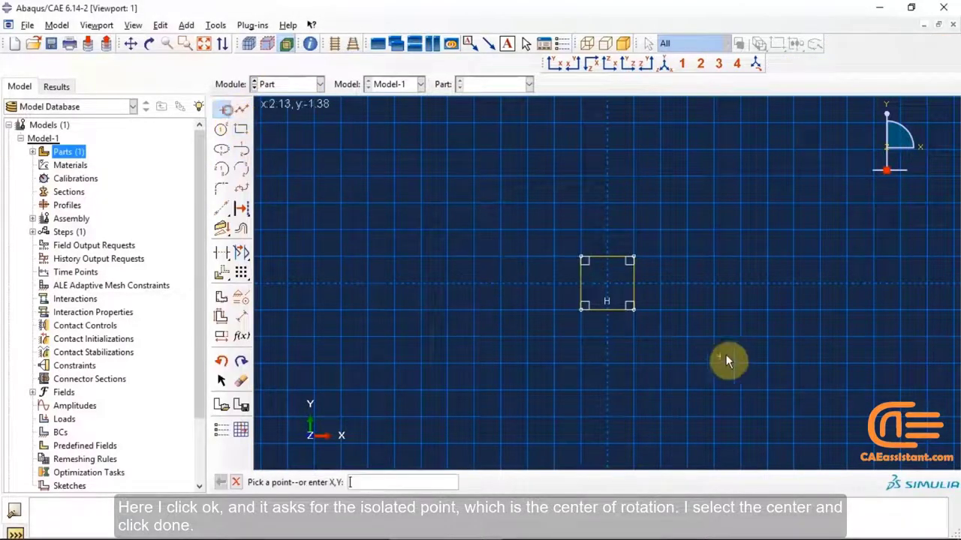
{"action": "left_click", "coordinate": [606, 283]}
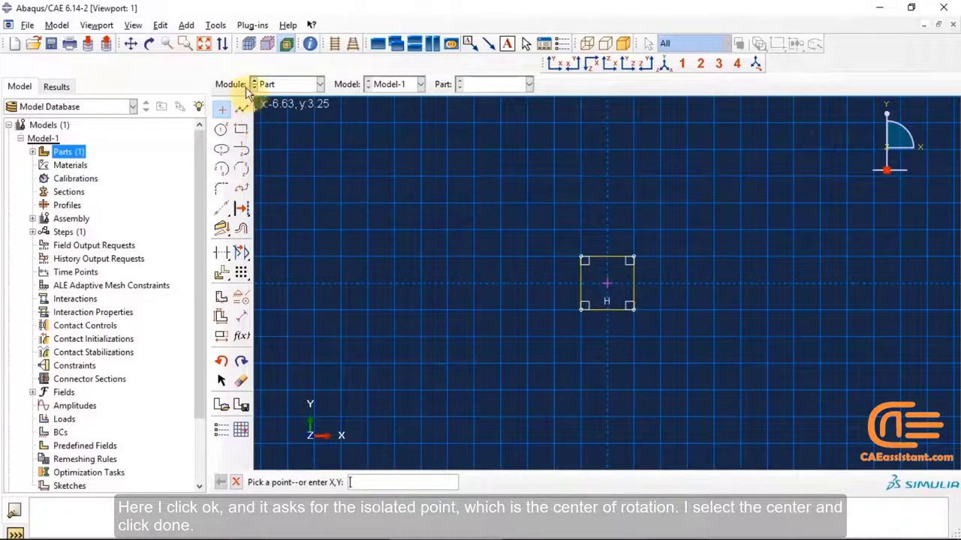
{"action": "left_click", "coordinate": [222, 110]}
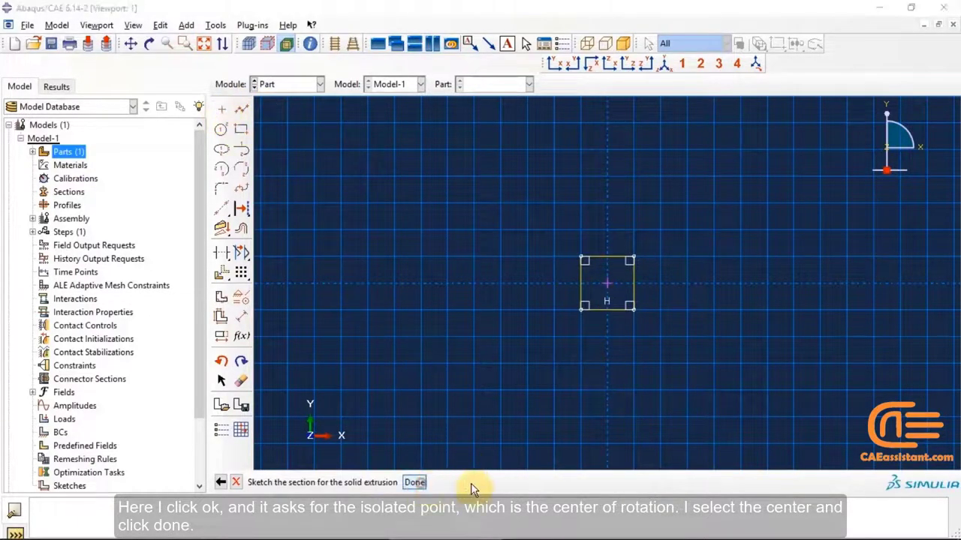
{"action": "left_click", "coordinate": [415, 483]}
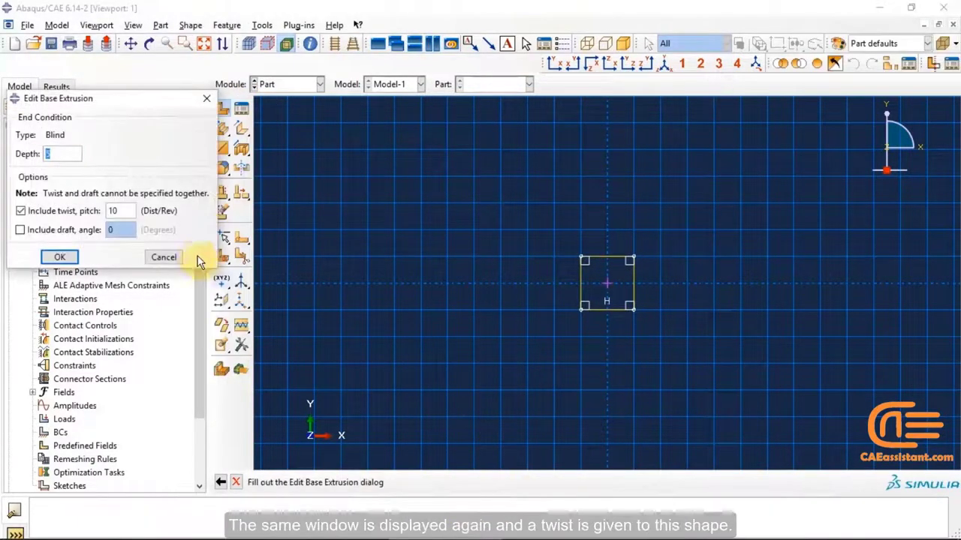
{"action": "left_click", "coordinate": [60, 256]}
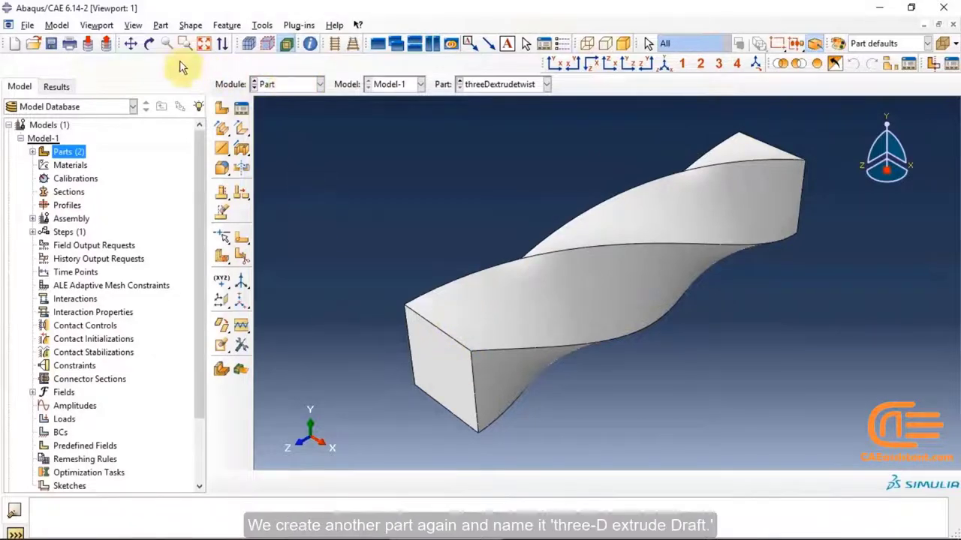
Create a new part named threeDextrudedraft and begin its section sketch
{"action": "left_click", "coordinate": [221, 107]}
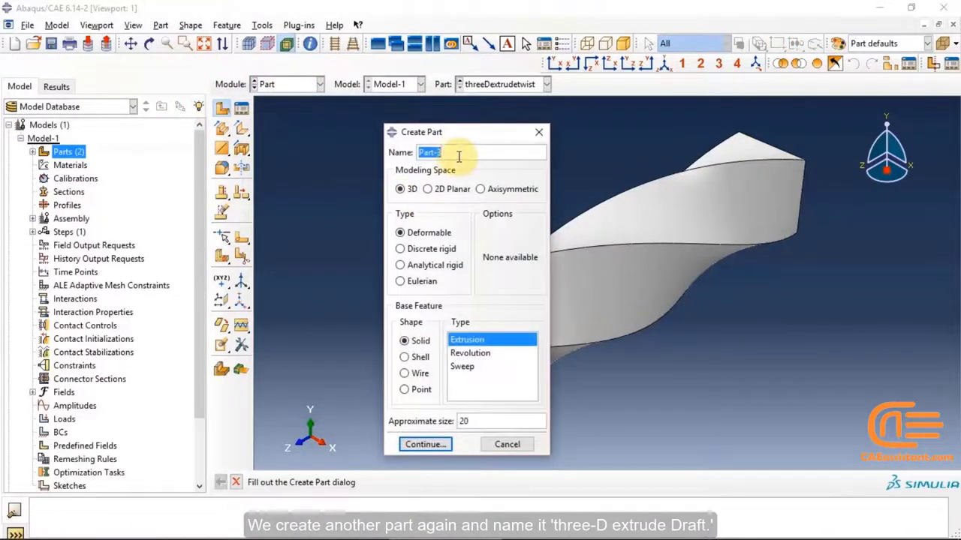
{"action": "type", "text": "t"}
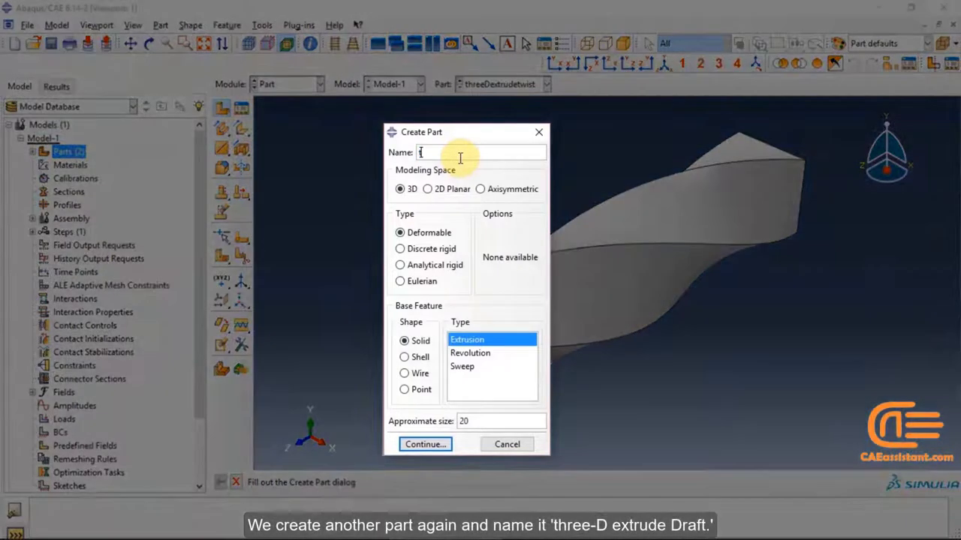
{"action": "type", "text": "hreeDextrudedraft"}
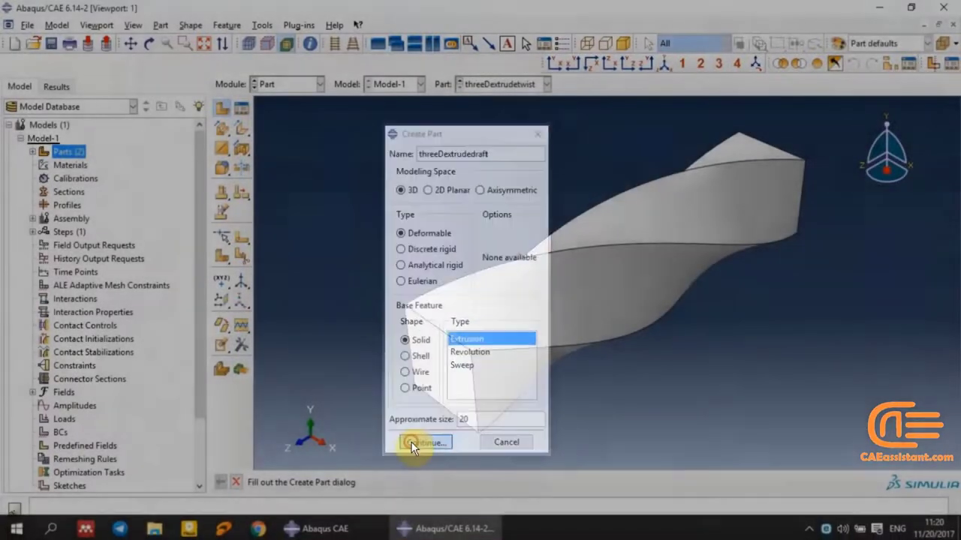
{"action": "left_click", "coordinate": [417, 444]}
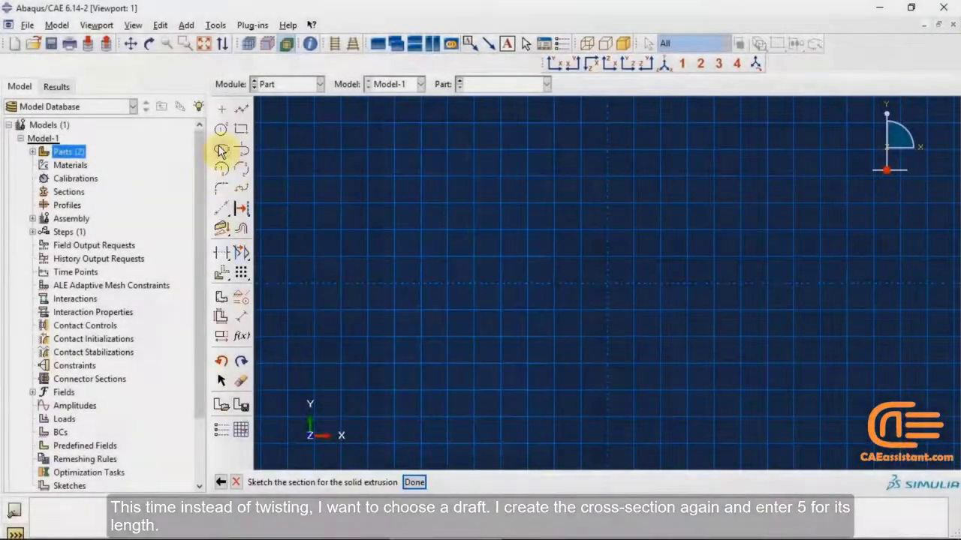
Sketch a small square around the origin as the extrusion's cross-section
{"action": "left_click", "coordinate": [241, 129]}
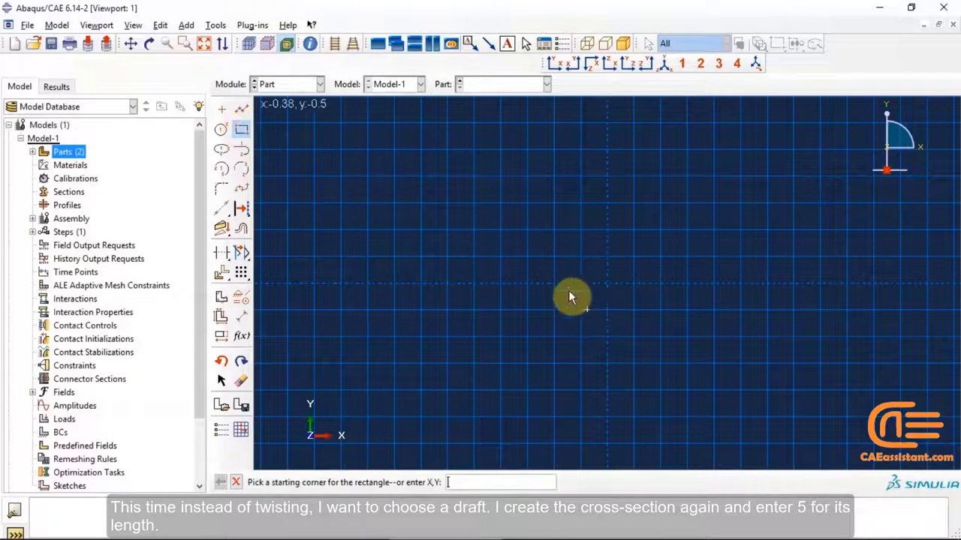
{"action": "left_click", "coordinate": [582, 258]}
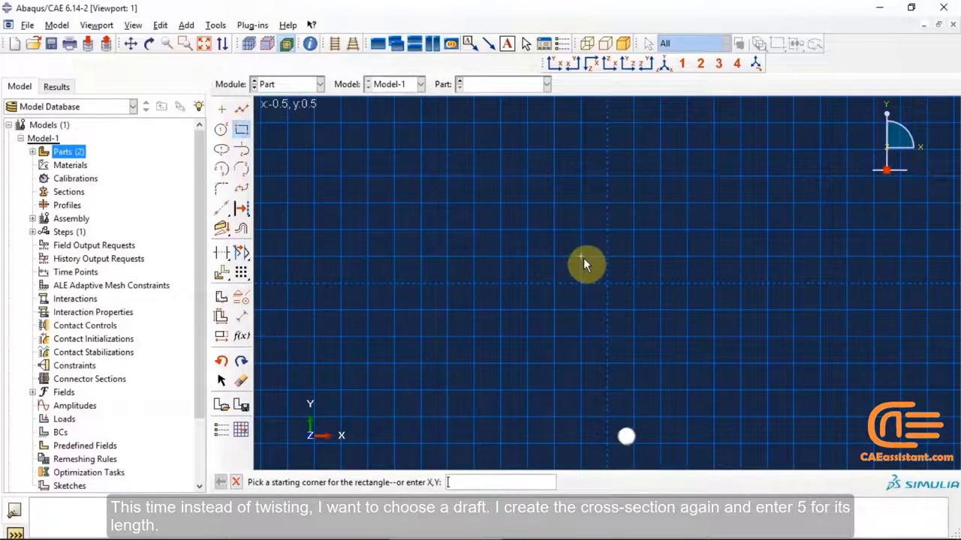
{"action": "left_click", "coordinate": [635, 308]}
{"action": "left_click", "coordinate": [241, 129]}
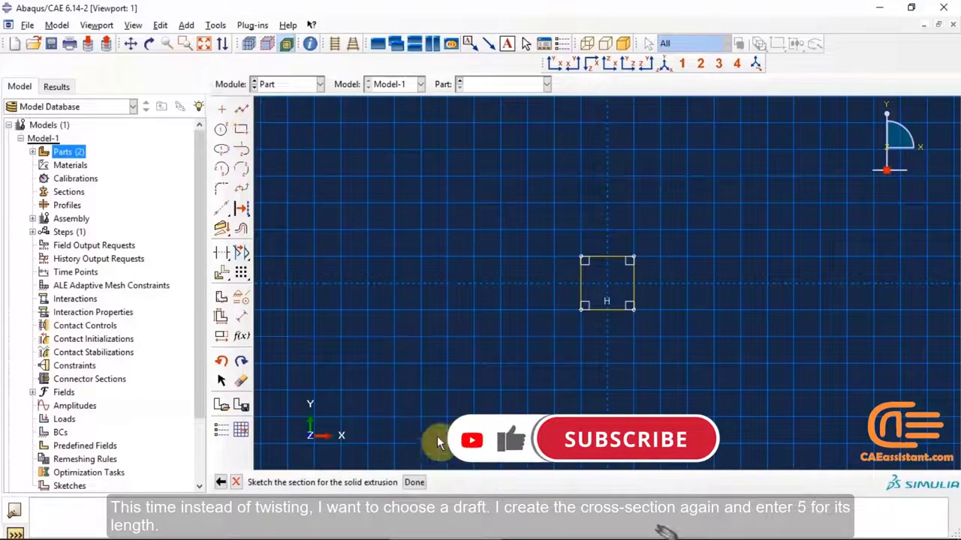
{"action": "left_click", "coordinate": [413, 482]}
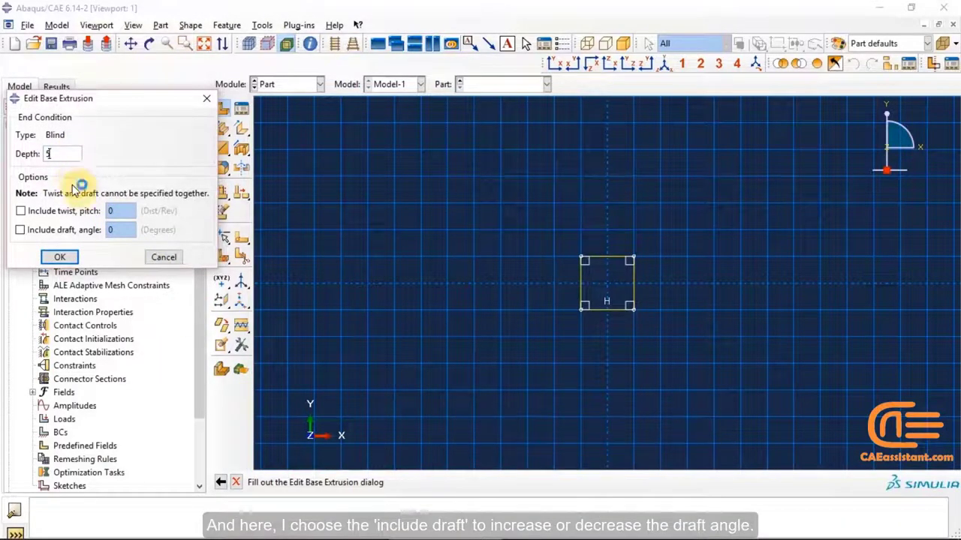
Extrude the square with an included draft angle of -20 degrees
{"action": "left_click", "coordinate": [32, 231]}
{"action": "left_click", "coordinate": [120, 231]}
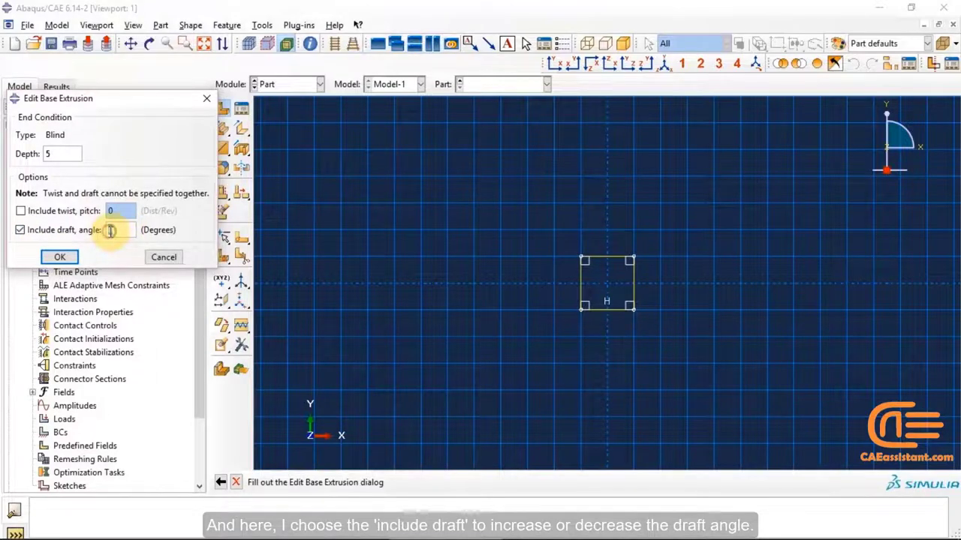
{"action": "key", "text": "BackSpace"}
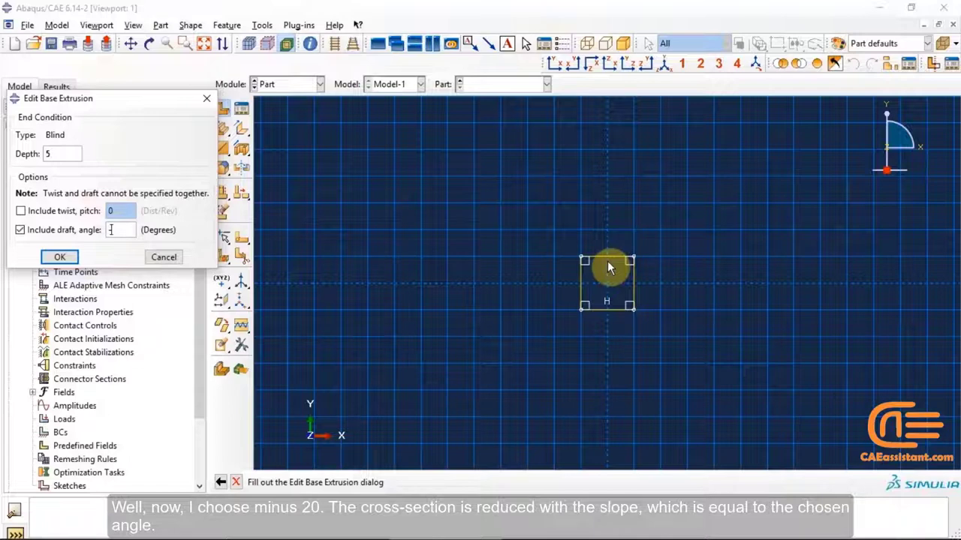
{"action": "type", "text": "-20"}
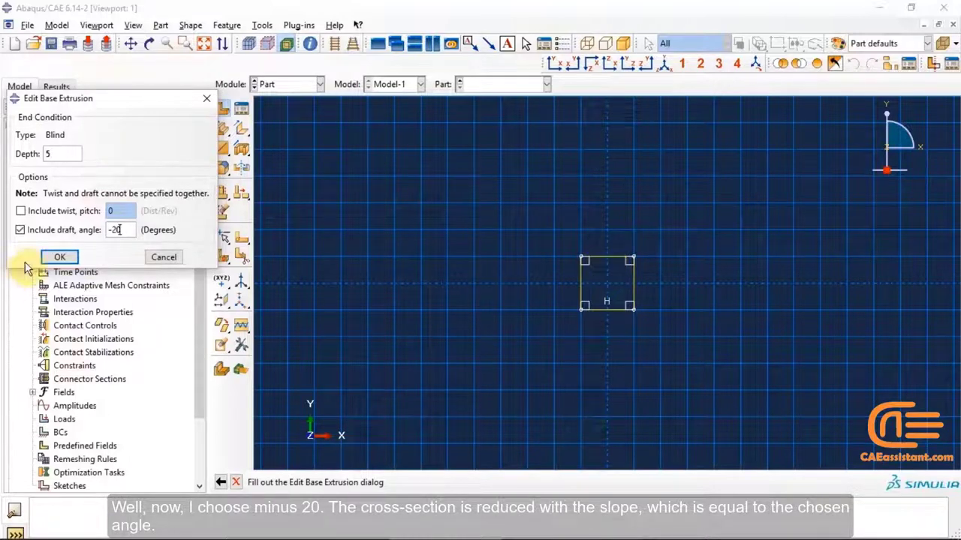
{"action": "left_click", "coordinate": [59, 256]}
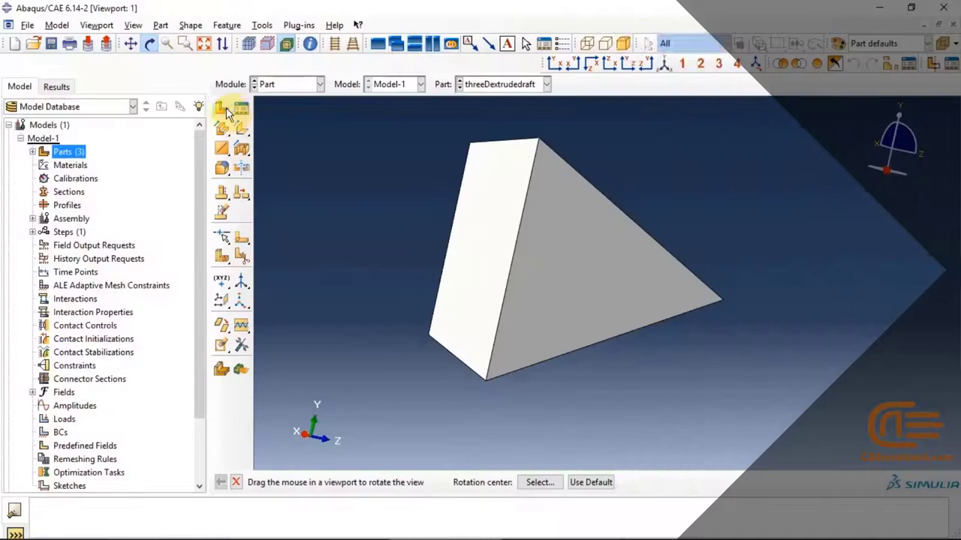
Start creating another new part from the Create Part tool
{"action": "left_click", "coordinate": [221, 107]}
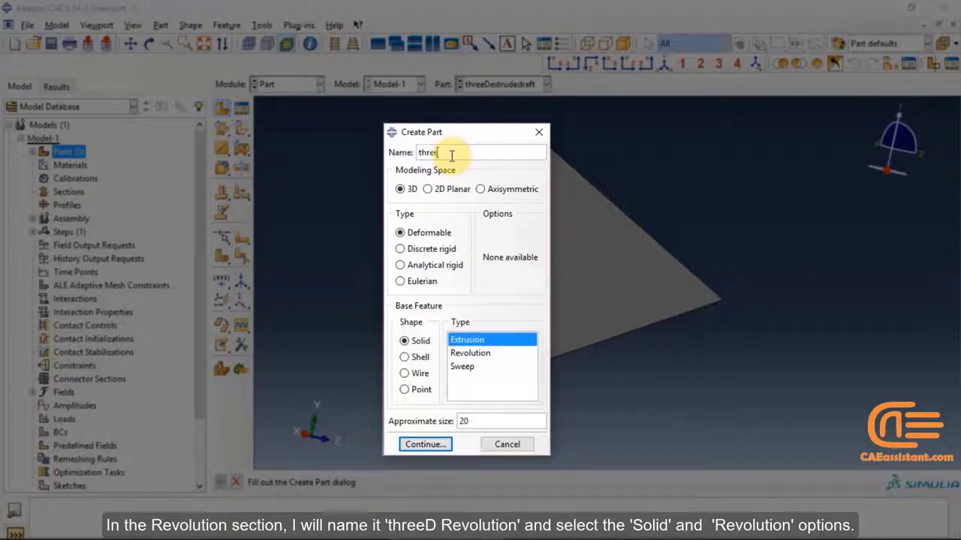
Name the new part threeDrevolution and make it a solid revolution
{"action": "type", "text": "Drevo"}
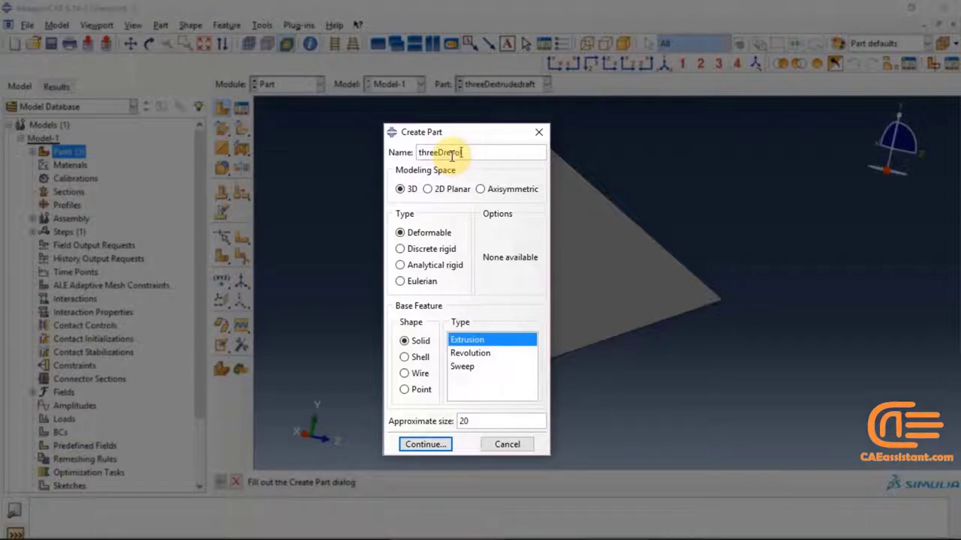
{"action": "type", "text": "lution"}
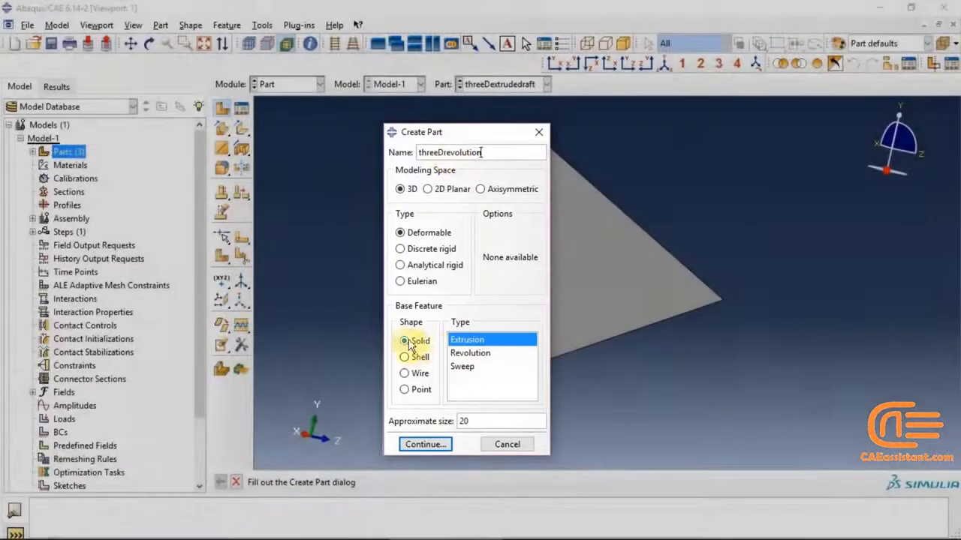
{"action": "left_click", "coordinate": [470, 352]}
{"action": "left_click", "coordinate": [432, 444]}
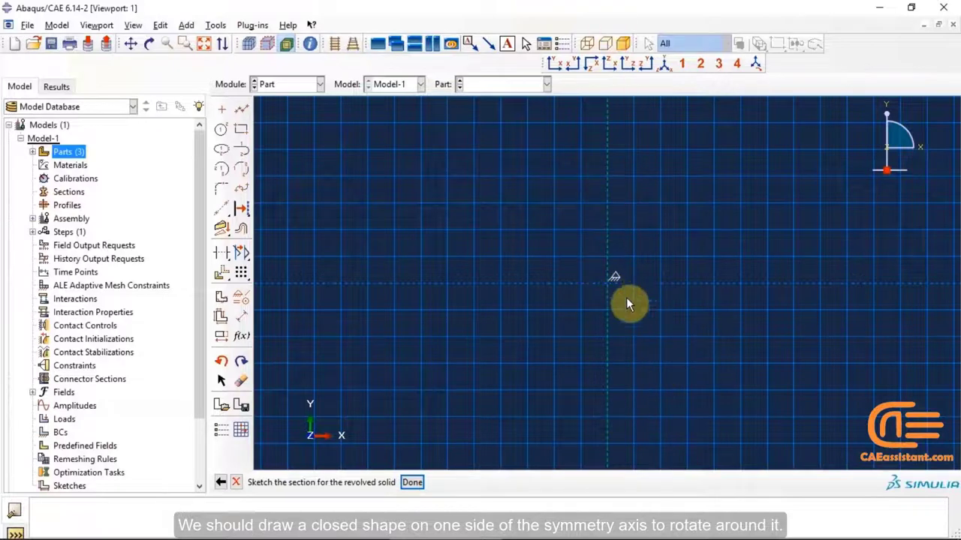
Sketch a circle right of the axis and revolve it 360 degrees into a ring
{"action": "left_click", "coordinate": [220, 130]}
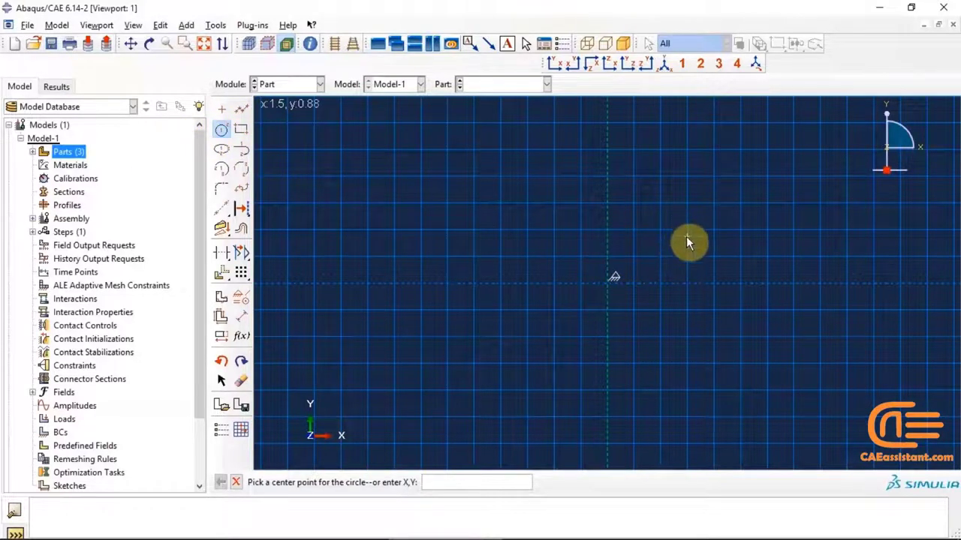
{"action": "left_click", "coordinate": [681, 259]}
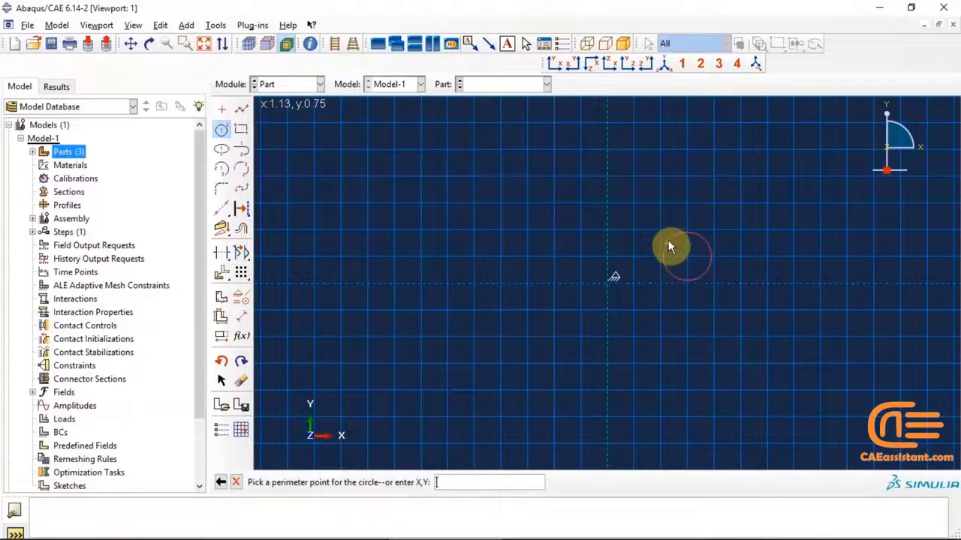
{"action": "left_click", "coordinate": [668, 242]}
{"action": "left_click", "coordinate": [220, 129]}
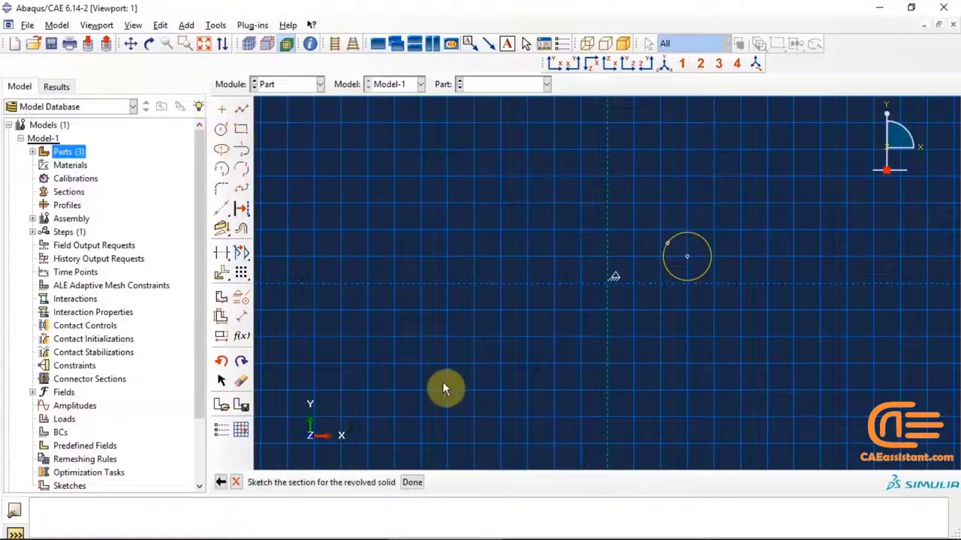
{"action": "left_click", "coordinate": [414, 484]}
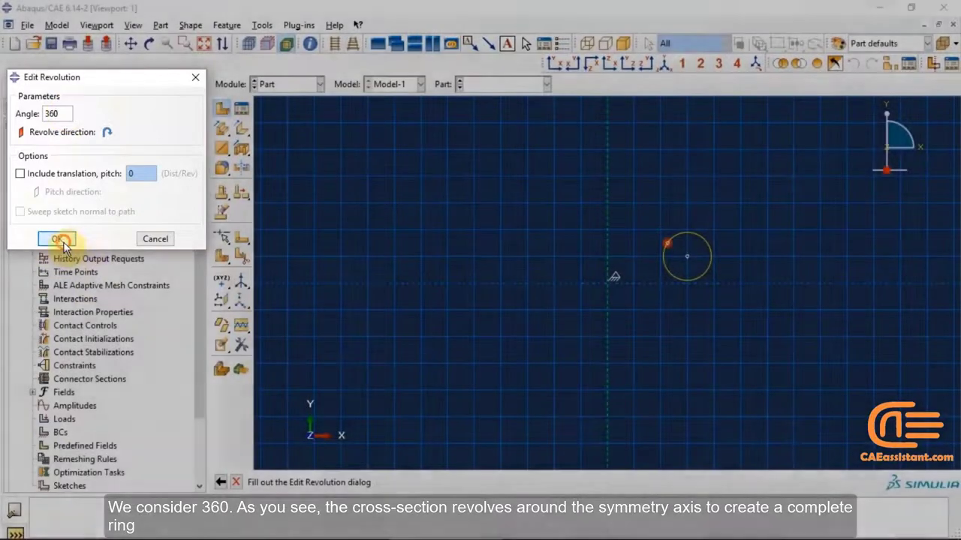
{"action": "left_click", "coordinate": [57, 239]}
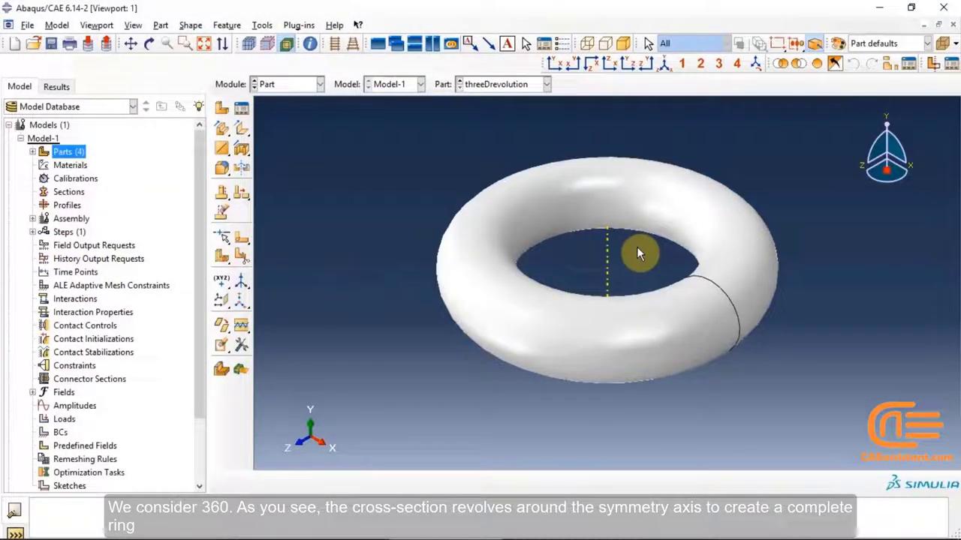
{"action": "left_click", "coordinate": [222, 108]}
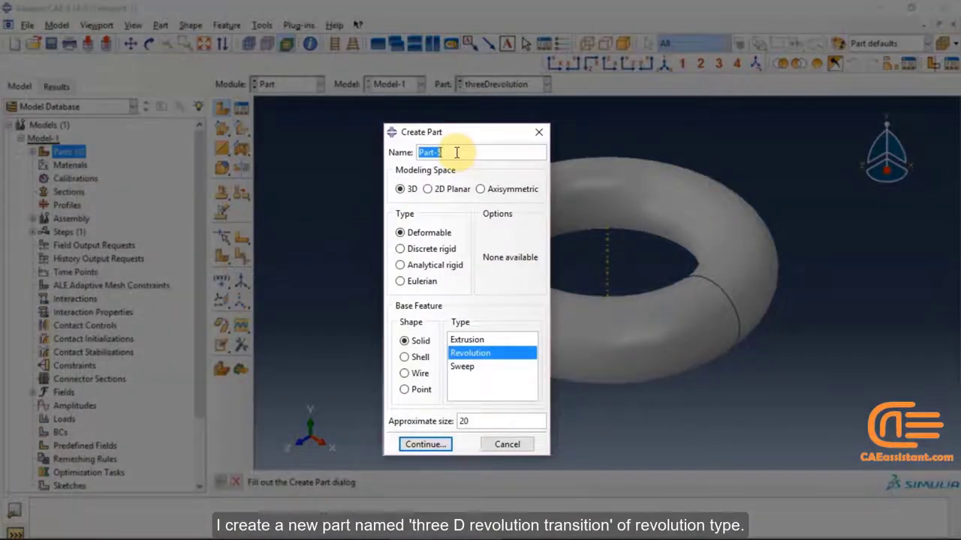
Name the new revolved part threeDrevolutiontransition and begin its sketch
{"action": "type", "text": "3"}
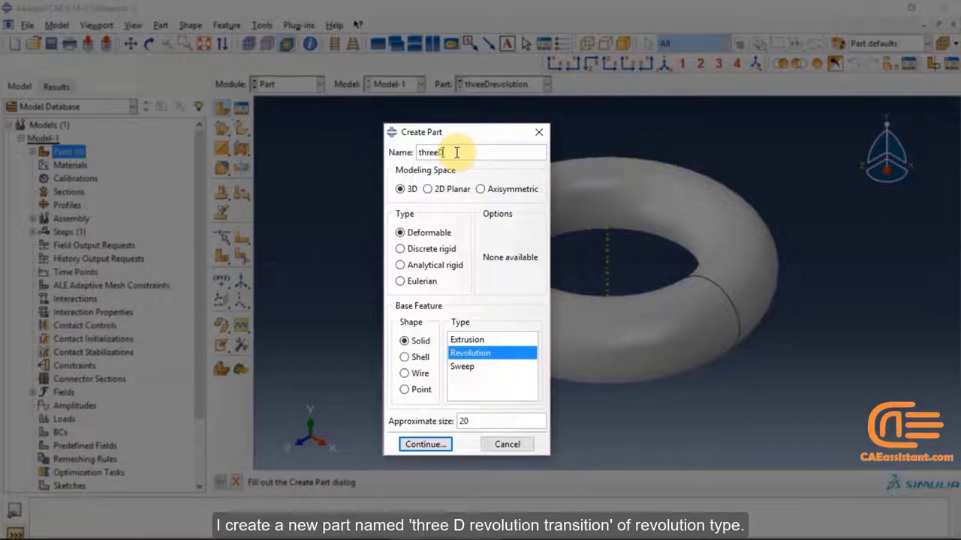
{"action": "type", "text": "Drevolutiontra"}
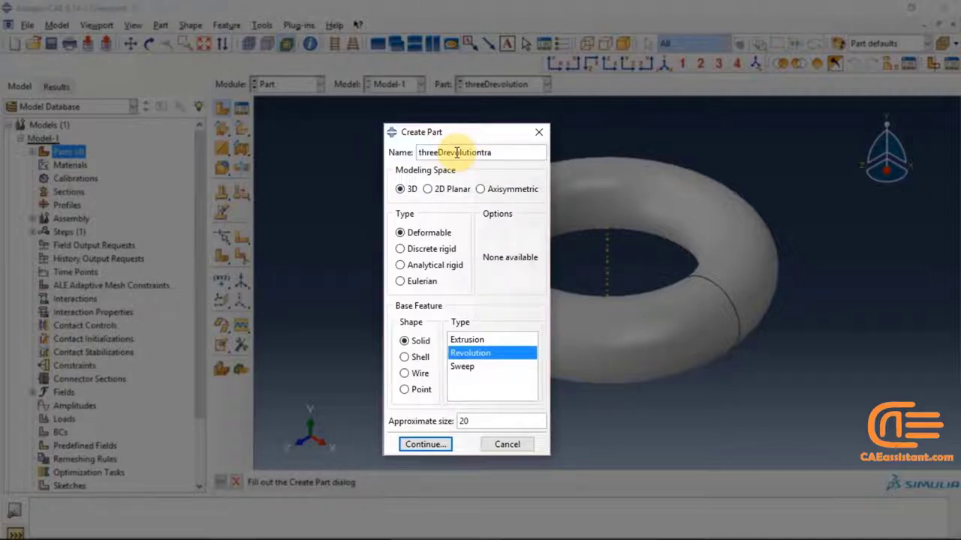
{"action": "type", "text": "nsition"}
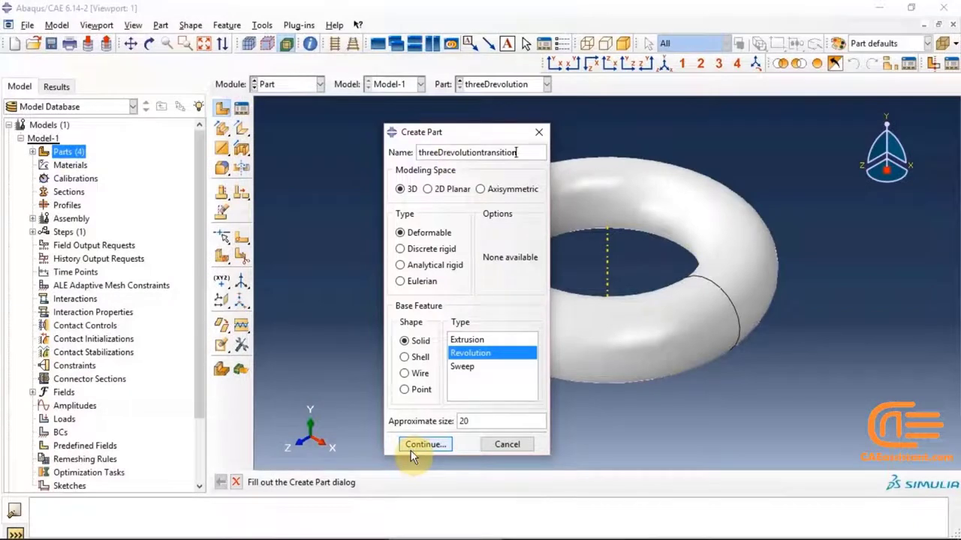
{"action": "left_click", "coordinate": [425, 444]}
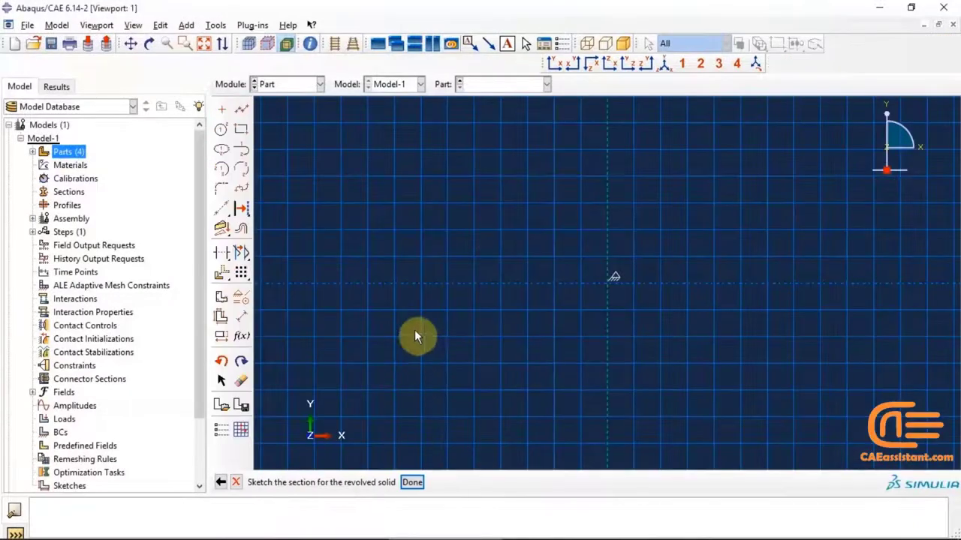
Draw a small circle just right of the central axis
{"action": "left_click", "coordinate": [223, 129]}
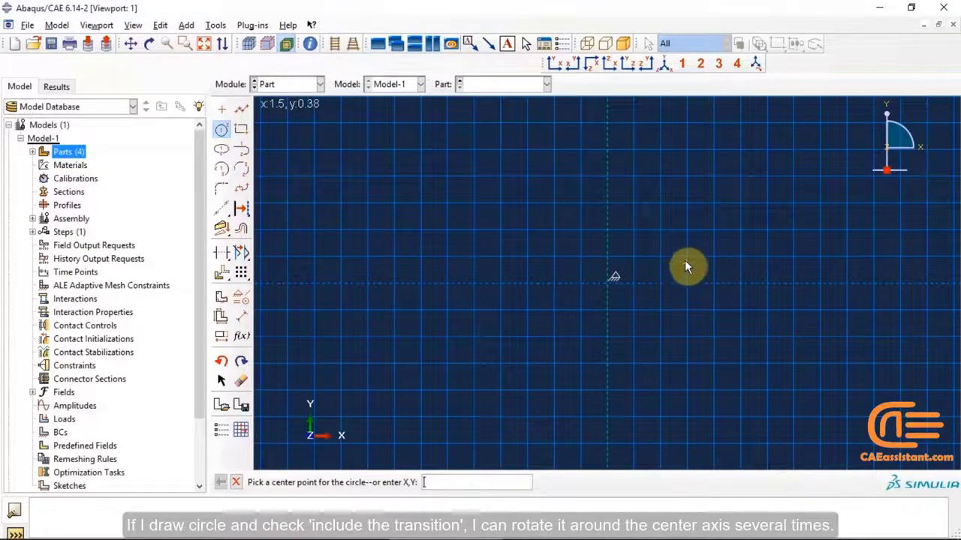
{"action": "left_click", "coordinate": [687, 259]}
{"action": "left_click", "coordinate": [693, 264]}
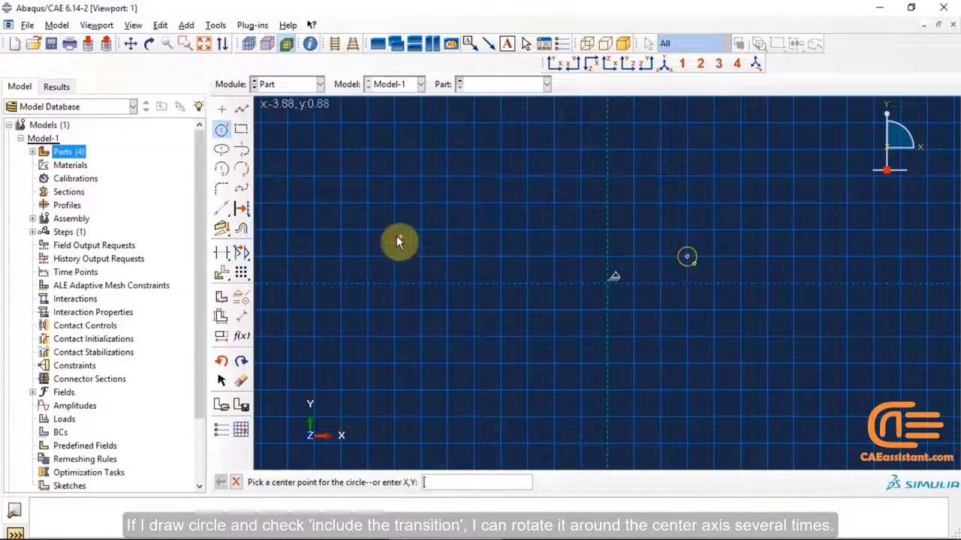
Revolve the small circle 3600 degrees with translation into a ten-coil spring
{"action": "left_click", "coordinate": [223, 130]}
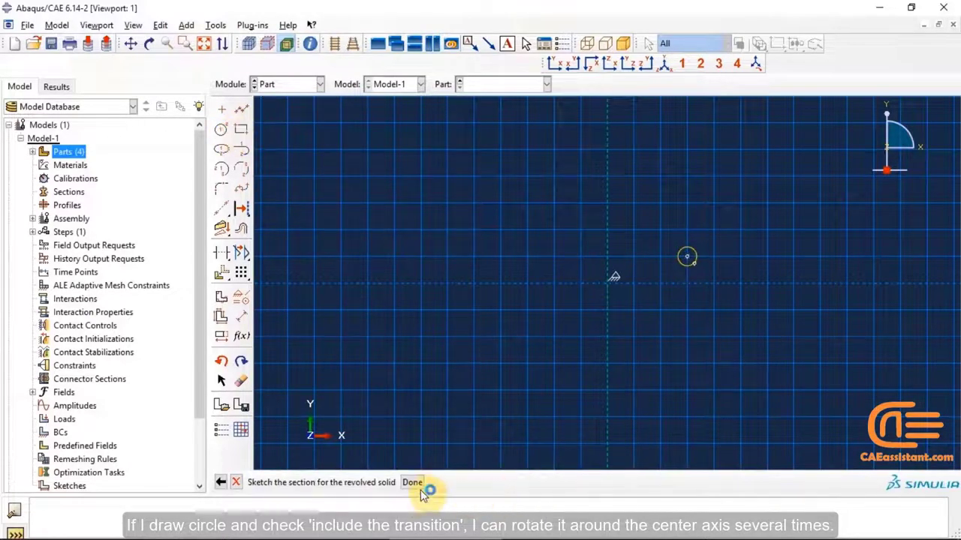
{"action": "left_click", "coordinate": [412, 483]}
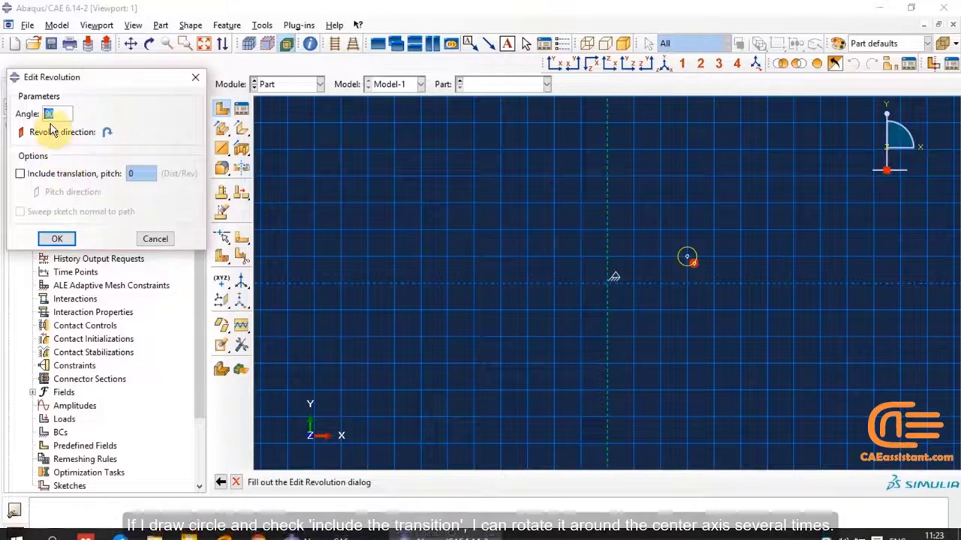
{"action": "left_click", "coordinate": [21, 174]}
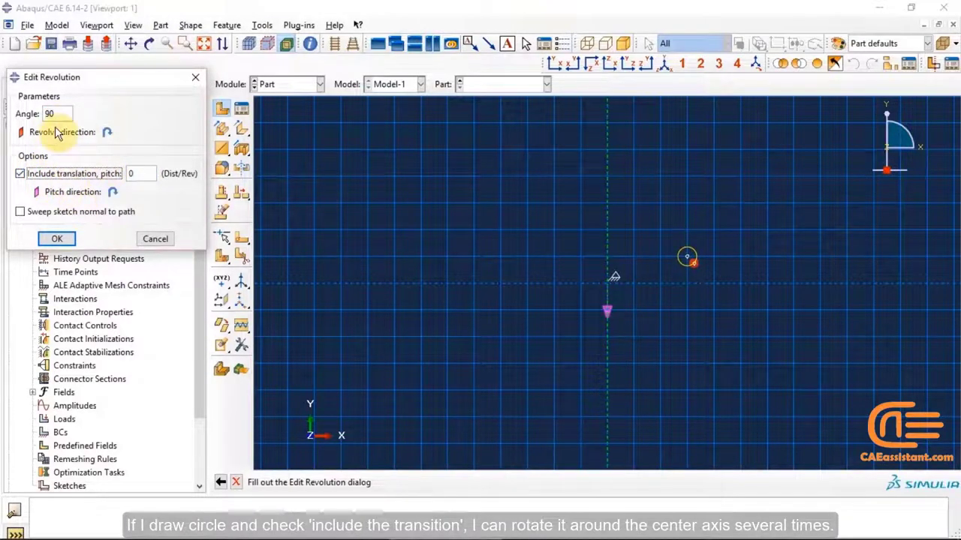
{"action": "key", "text": "shift+Tab"}
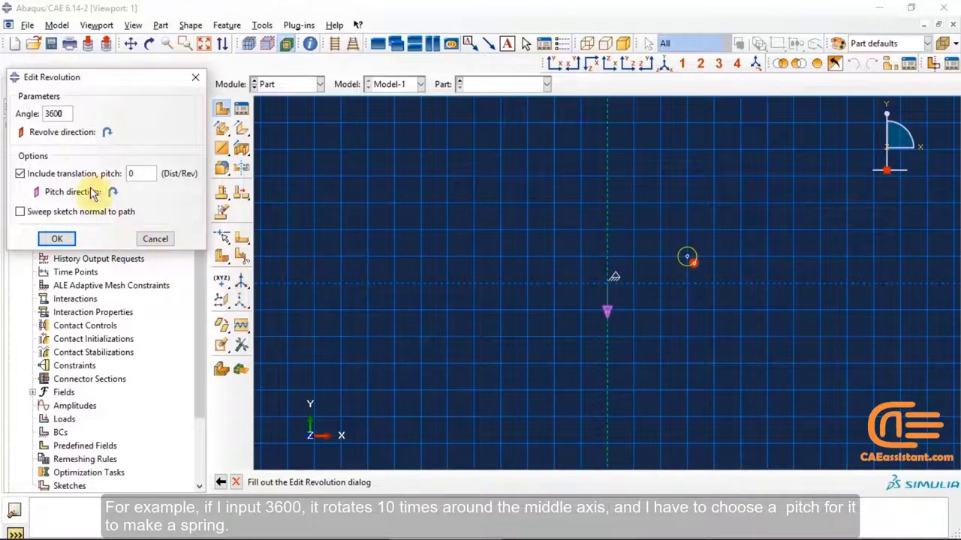
{"action": "double_click", "coordinate": [139, 175]}
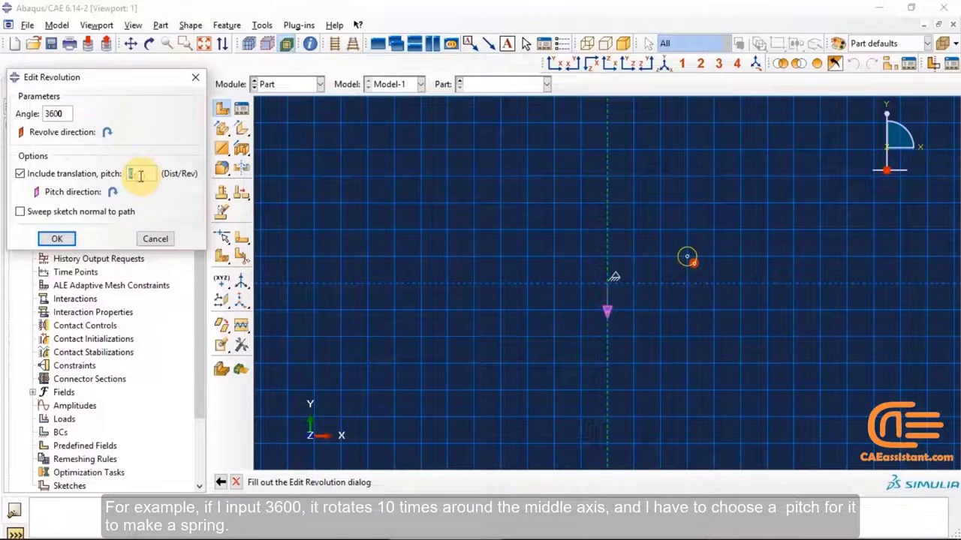
{"action": "type", "text": "1"}
{"action": "left_click", "coordinate": [57, 239]}
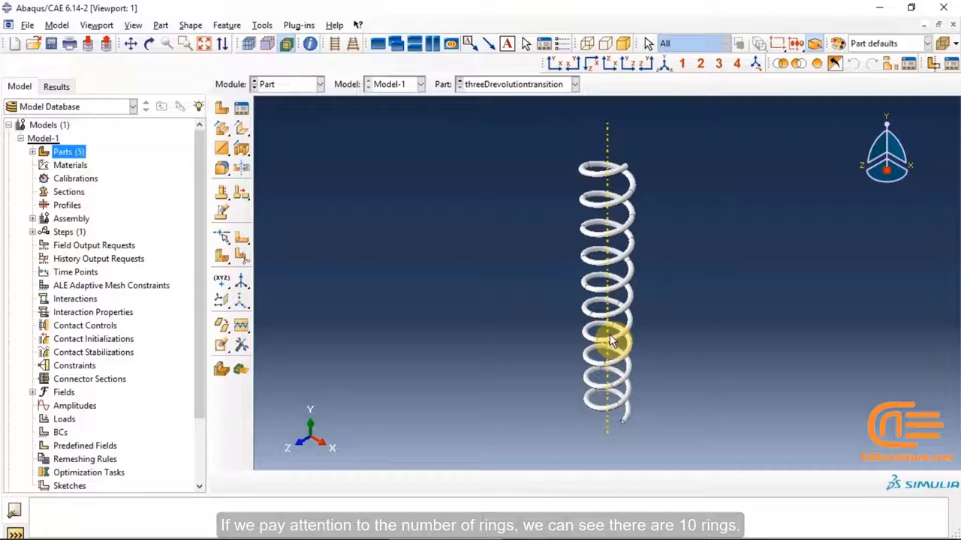
Check the module list, then start a new part named threeDs…
{"action": "left_click", "coordinate": [299, 85]}
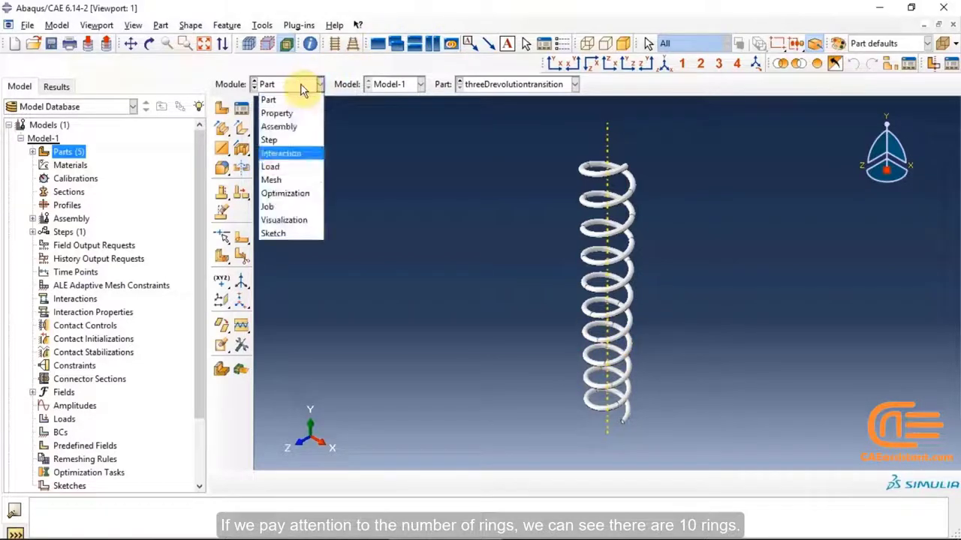
{"action": "left_click", "coordinate": [219, 105]}
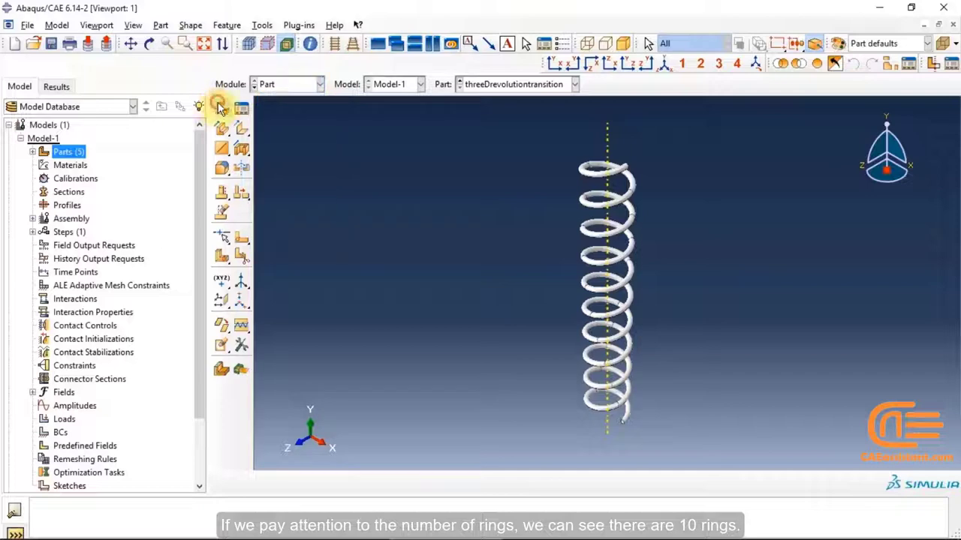
{"action": "left_click", "coordinate": [219, 105]}
{"action": "type", "text": "threeD"}
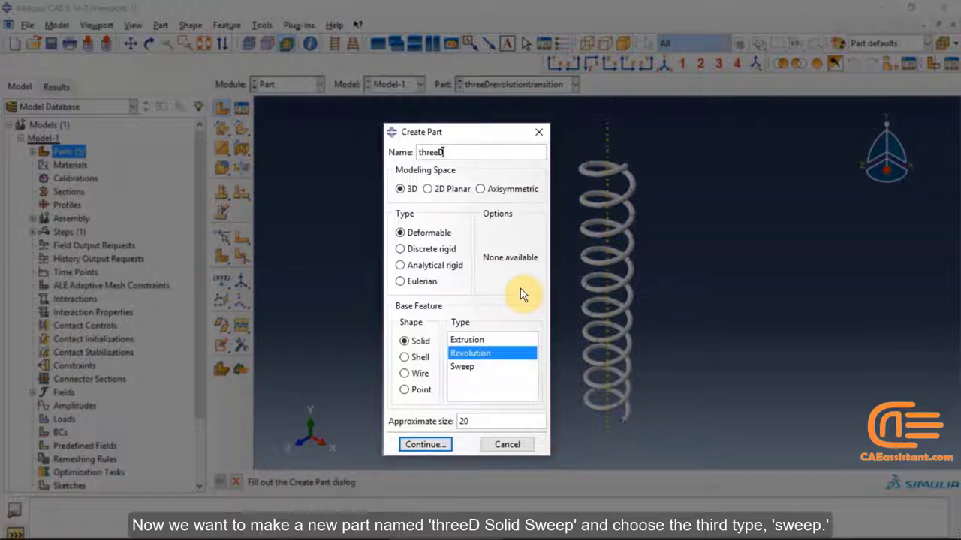
{"action": "type", "text": "solidsweep"}
Make the part threeDsolidsweep a solid sweep and begin its path sketch
{"action": "left_click", "coordinate": [462, 367]}
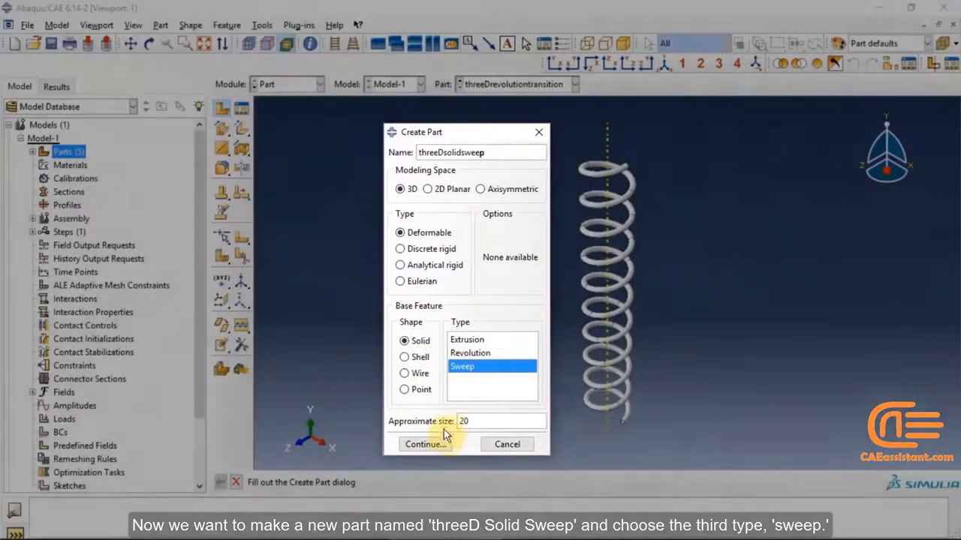
{"action": "left_click", "coordinate": [437, 446]}
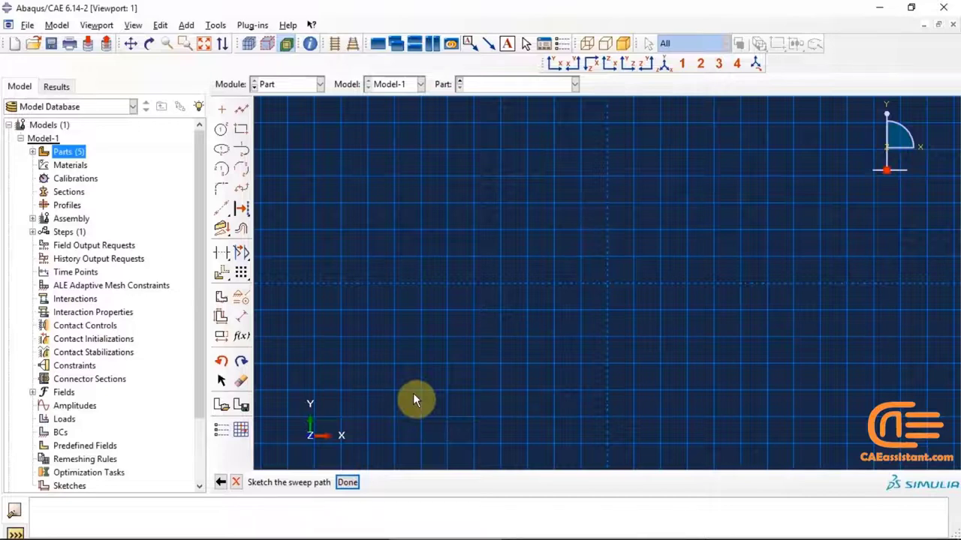
Draw a wavy four-point spline from left of the origin to the far right as the sweep path
{"action": "left_click", "coordinate": [242, 107]}
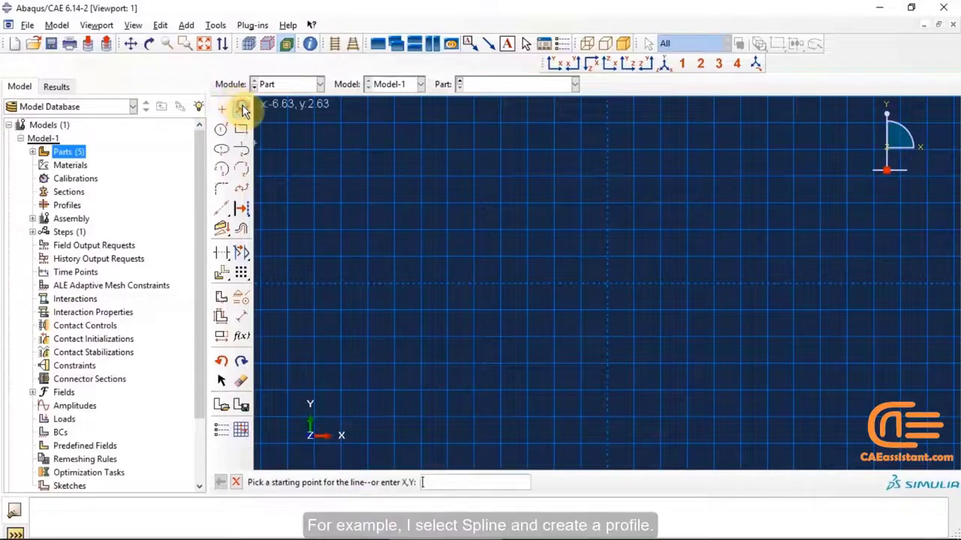
{"action": "left_click", "coordinate": [241, 187]}
{"action": "left_click", "coordinate": [529, 283]}
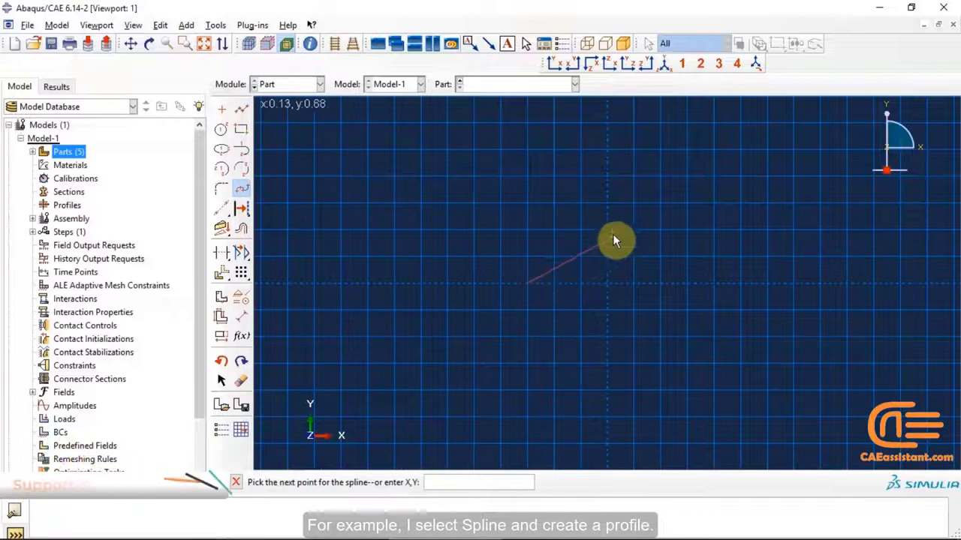
{"action": "left_click", "coordinate": [633, 229]}
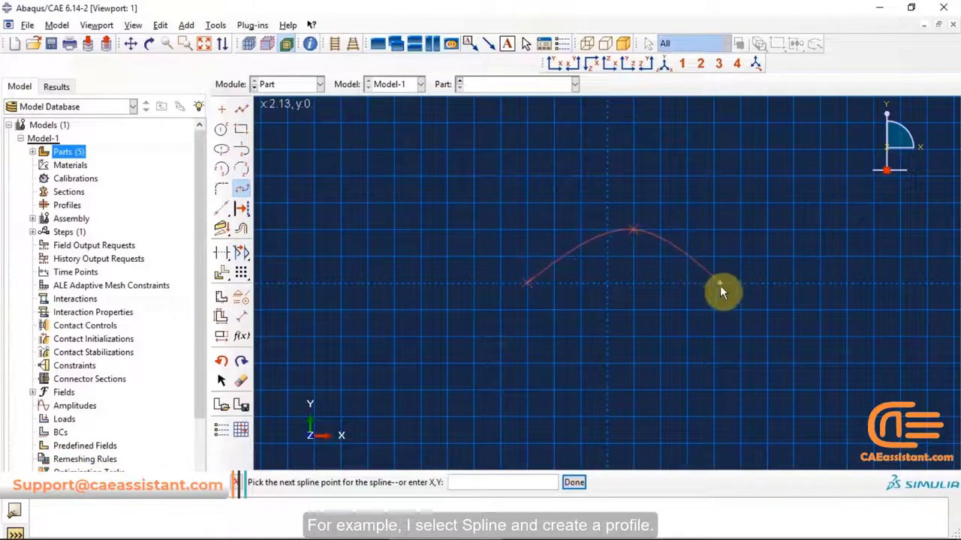
{"action": "left_click", "coordinate": [715, 285]}
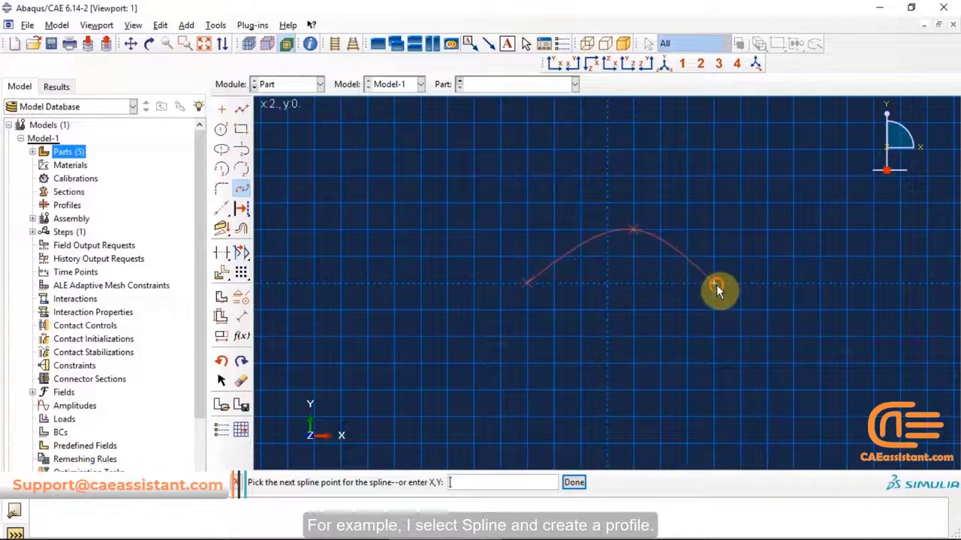
{"action": "left_click", "coordinate": [839, 285]}
{"action": "left_click", "coordinate": [573, 483]}
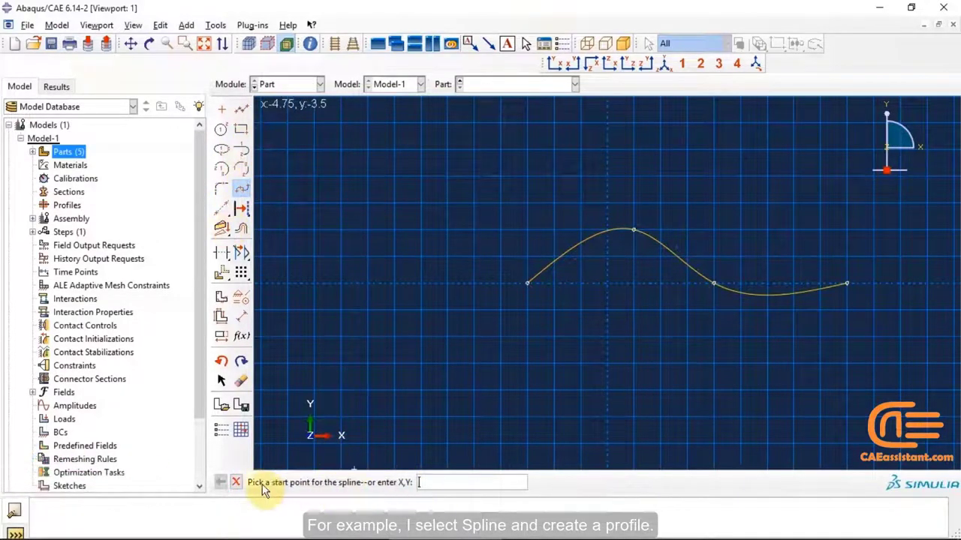
{"action": "left_click", "coordinate": [235, 482]}
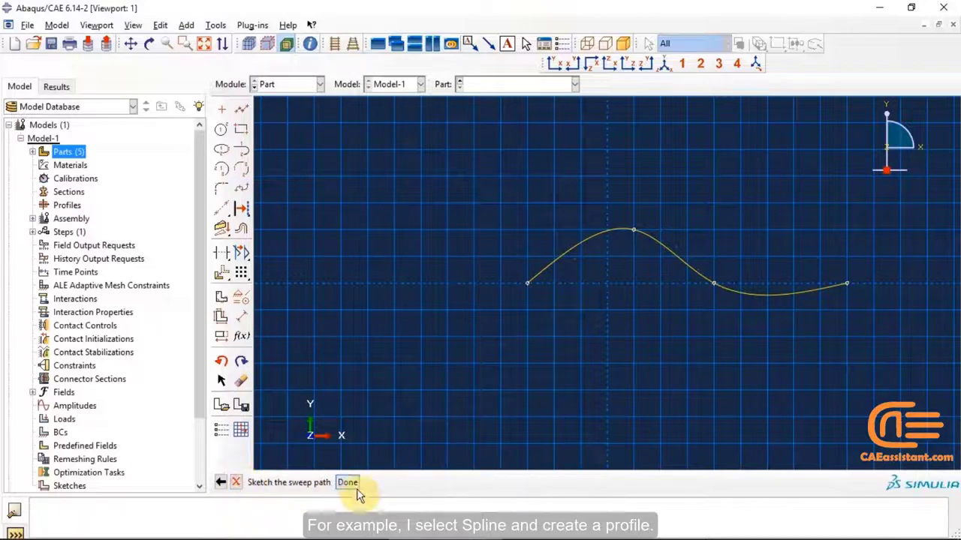
{"action": "left_click", "coordinate": [357, 483]}
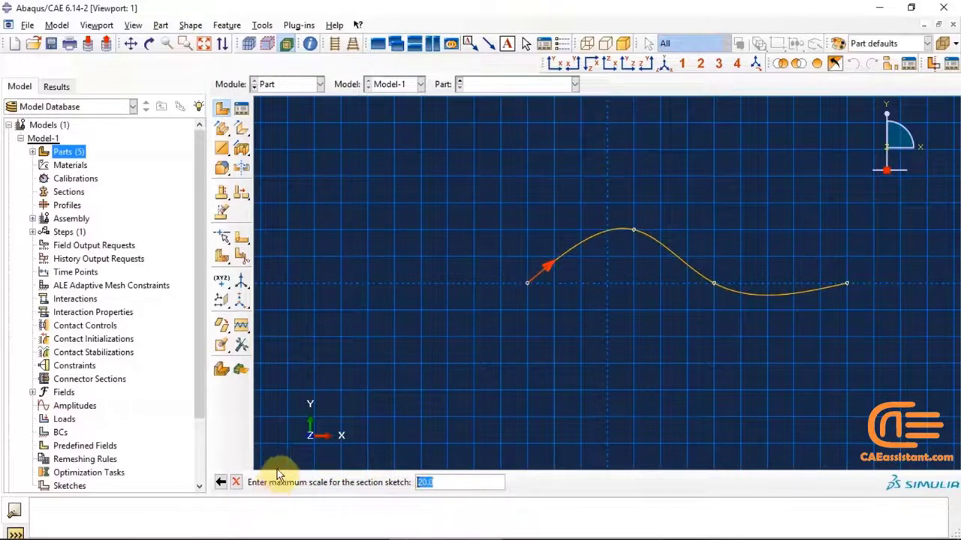
Accept the 20.0 sketch scale and draw a rectangular sweep section next to the origin
{"action": "key", "text": "Return"}
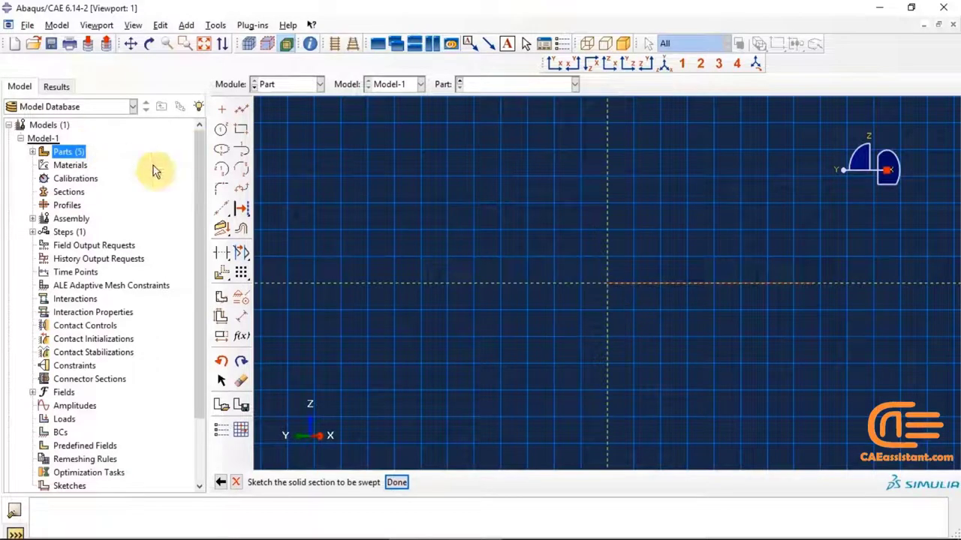
{"action": "left_click", "coordinate": [221, 129]}
{"action": "left_click", "coordinate": [605, 284]}
{"action": "left_click", "coordinate": [221, 130]}
{"action": "left_click", "coordinate": [241, 129]}
{"action": "left_click", "coordinate": [604, 259]}
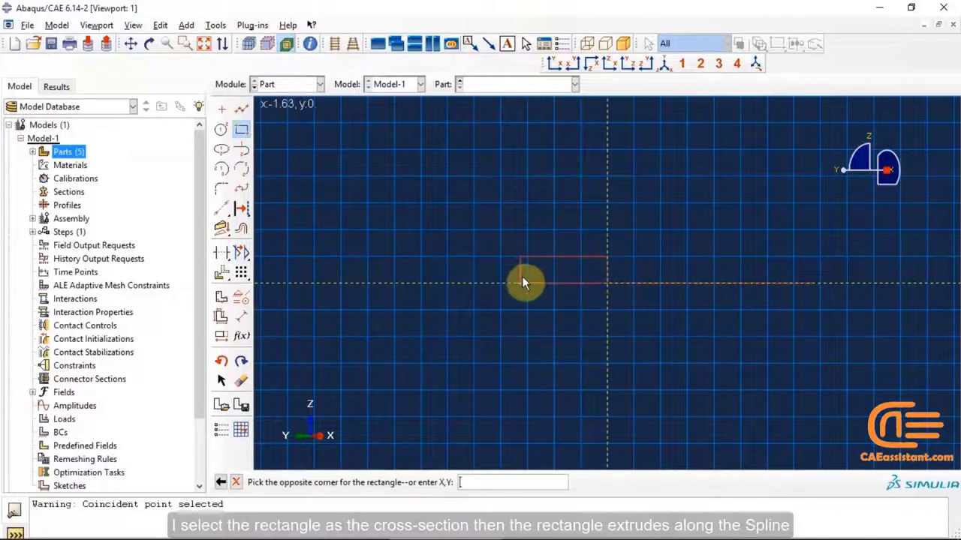
{"action": "left_click", "coordinate": [530, 306]}
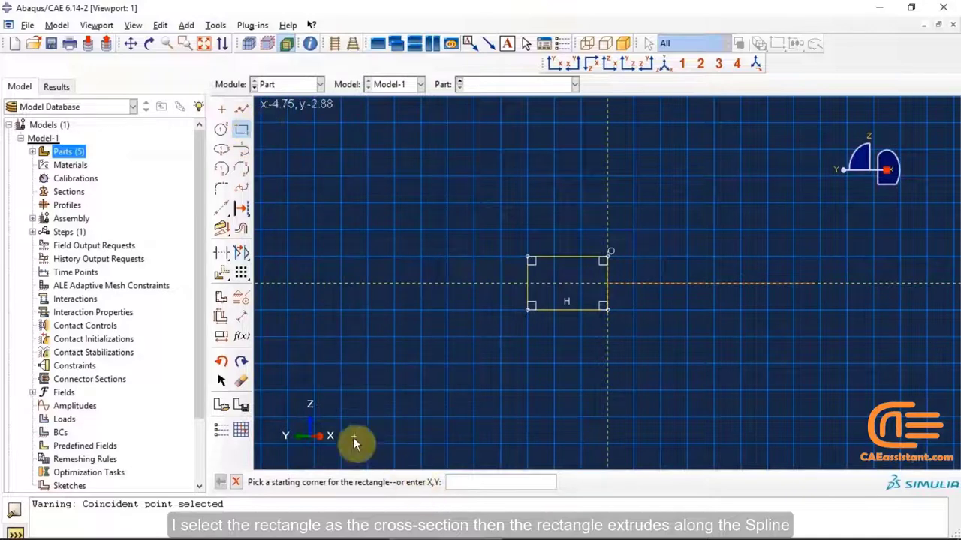
Finish the section to create swept solid threeDsolidsweep, then begin a new part named threeDshell
{"action": "key", "text": "Escape"}
{"action": "left_click", "coordinate": [396, 482]}
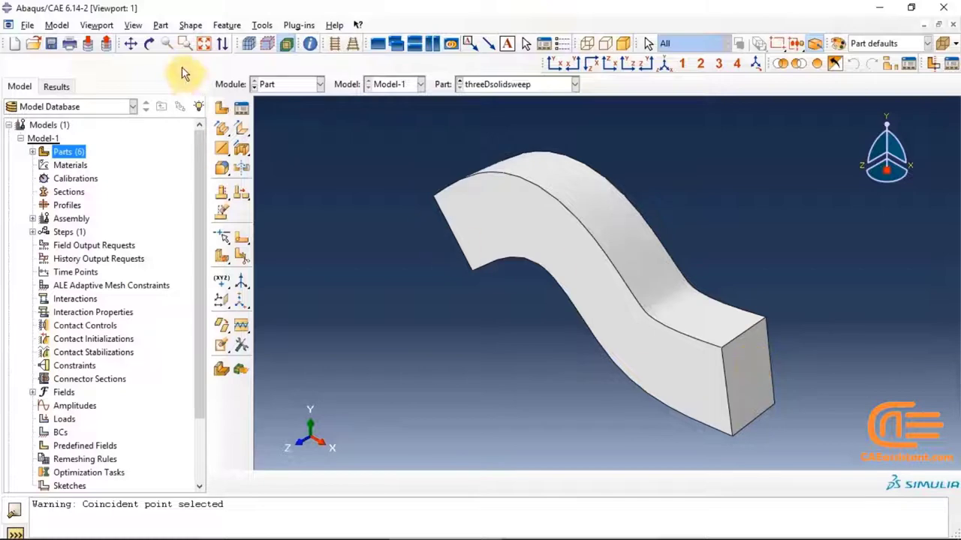
{"action": "left_click", "coordinate": [222, 108]}
{"action": "type", "text": "threeDs"}
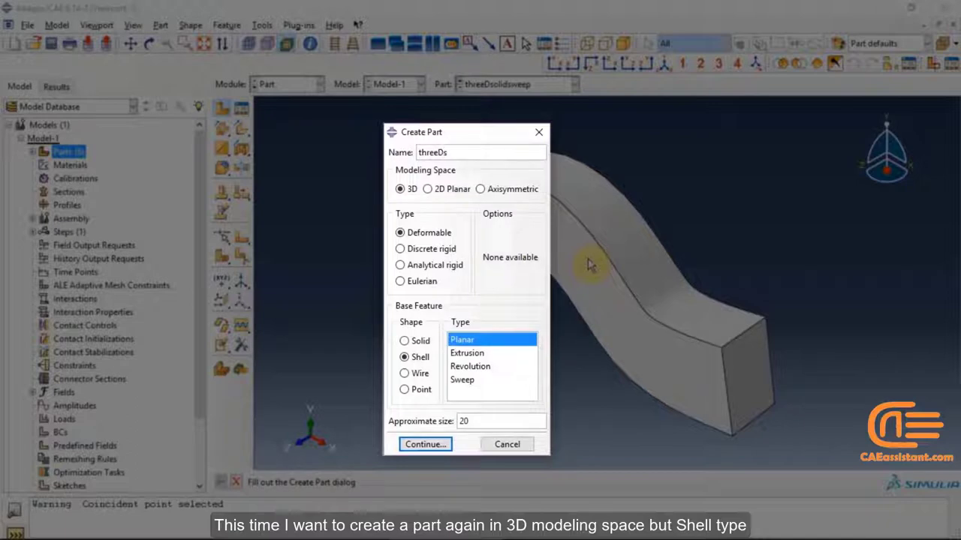
{"action": "type", "text": "hell"}
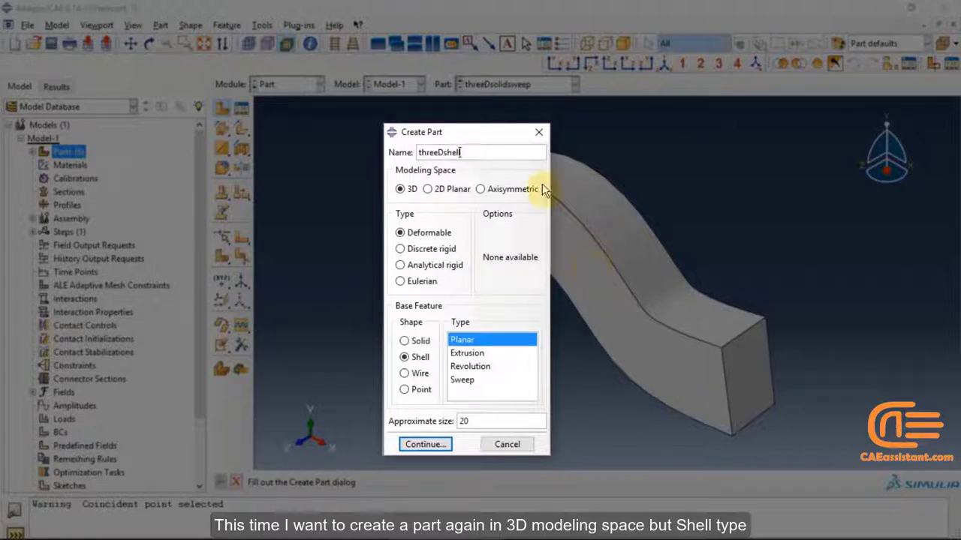
Name the 3D planar shell part threeDshellplanar and continue to its section sketch
{"action": "left_click_drag", "start_coordinate": [467, 153], "coordinate": [414, 154]}
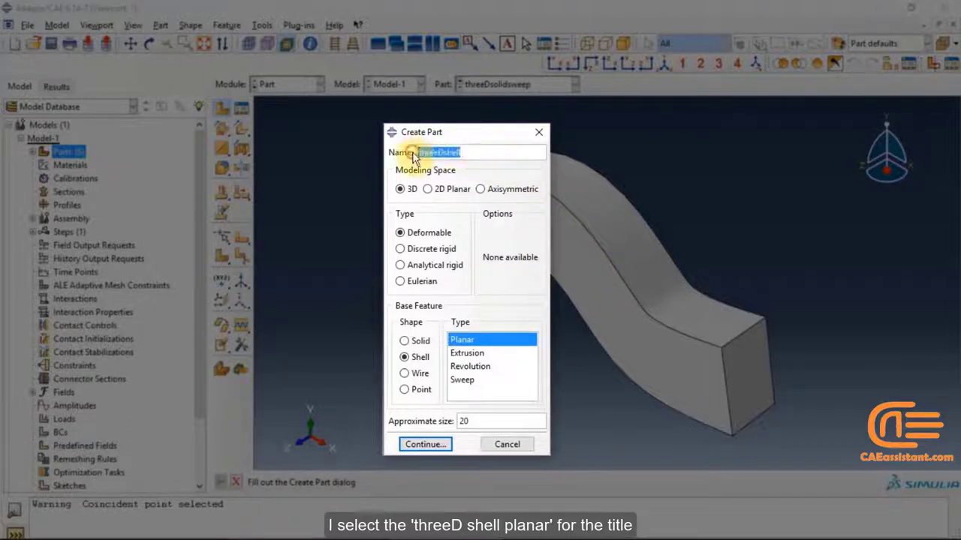
{"action": "left_click", "coordinate": [473, 155]}
{"action": "type", "text": "planar"}
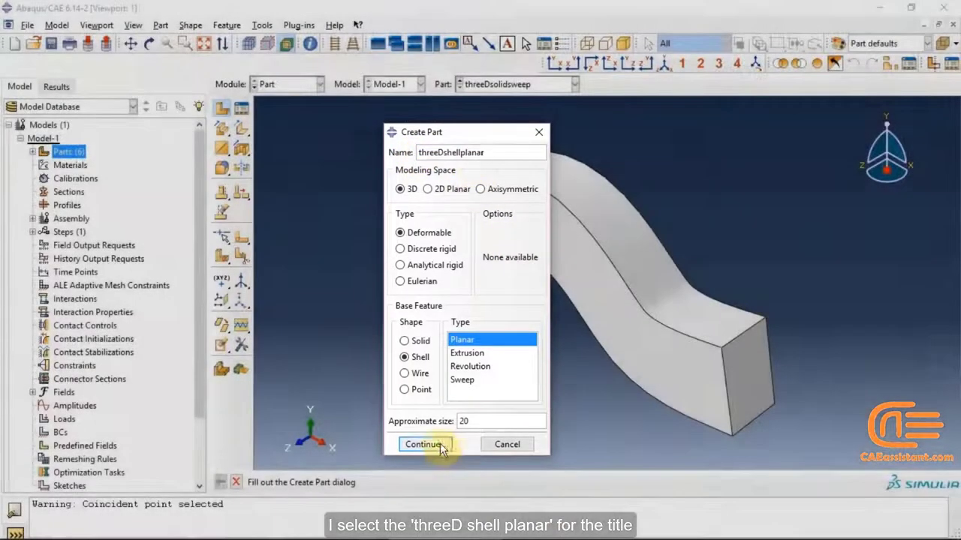
{"action": "left_click", "coordinate": [425, 444]}
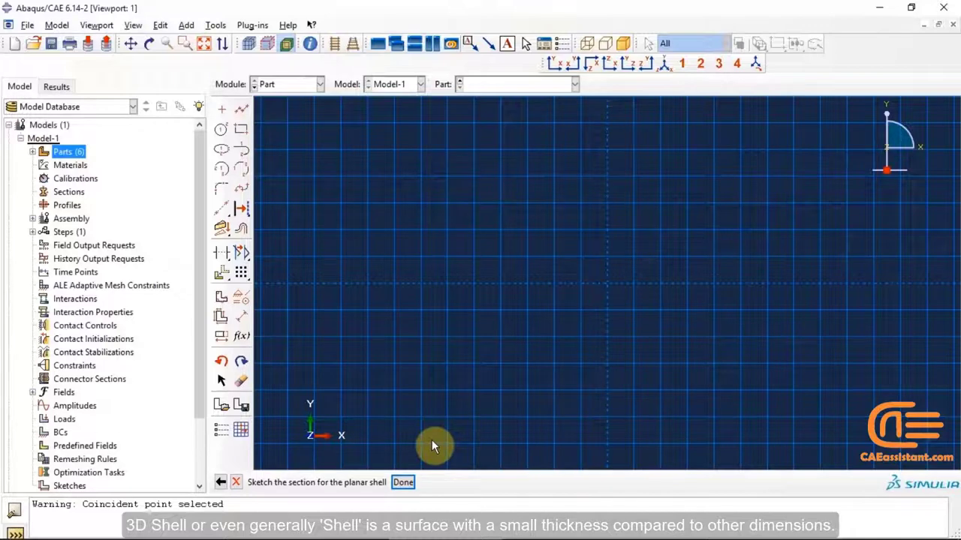
Sketch a square around the origin to create flat shell threeDshellplanar, then orbit it
{"action": "left_click", "coordinate": [241, 129]}
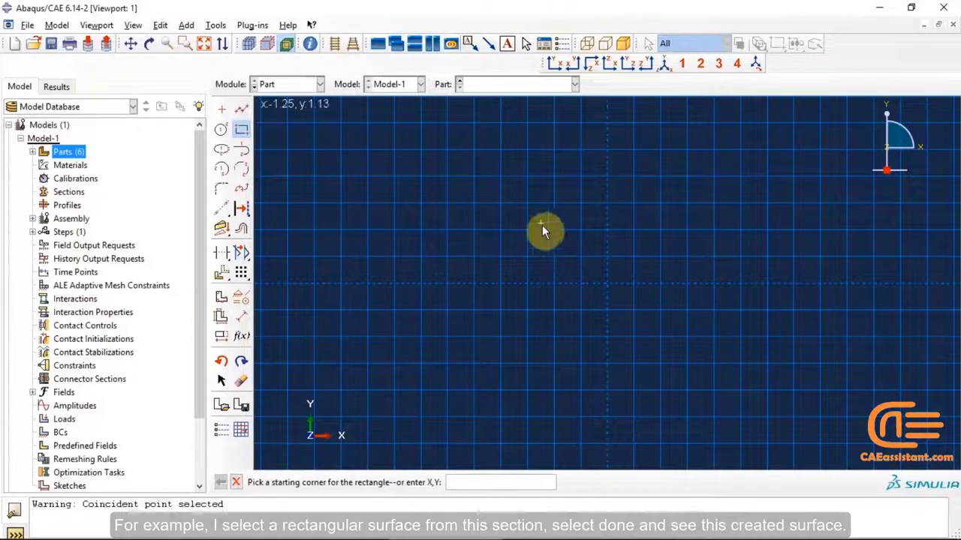
{"action": "left_click", "coordinate": [554, 231]}
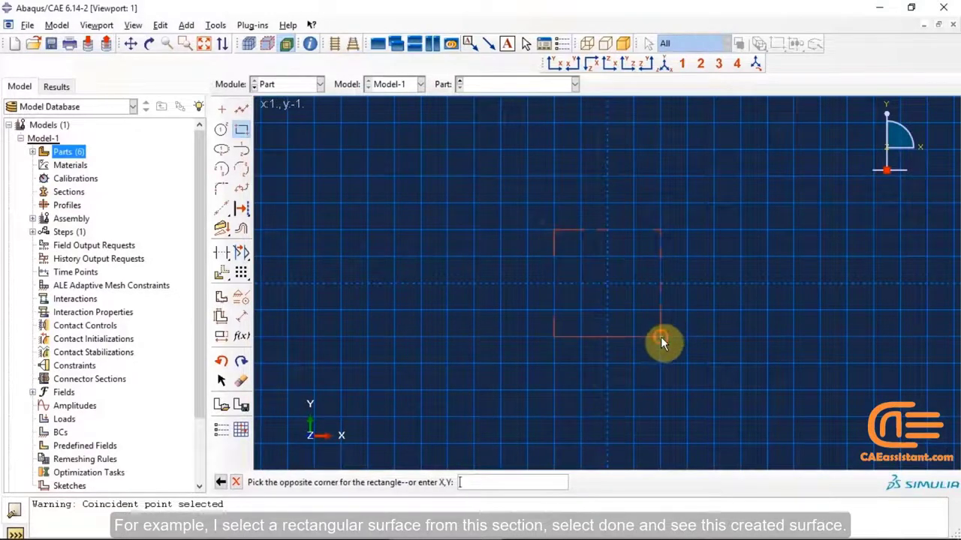
{"action": "left_click", "coordinate": [659, 335]}
{"action": "key", "text": "Escape"}
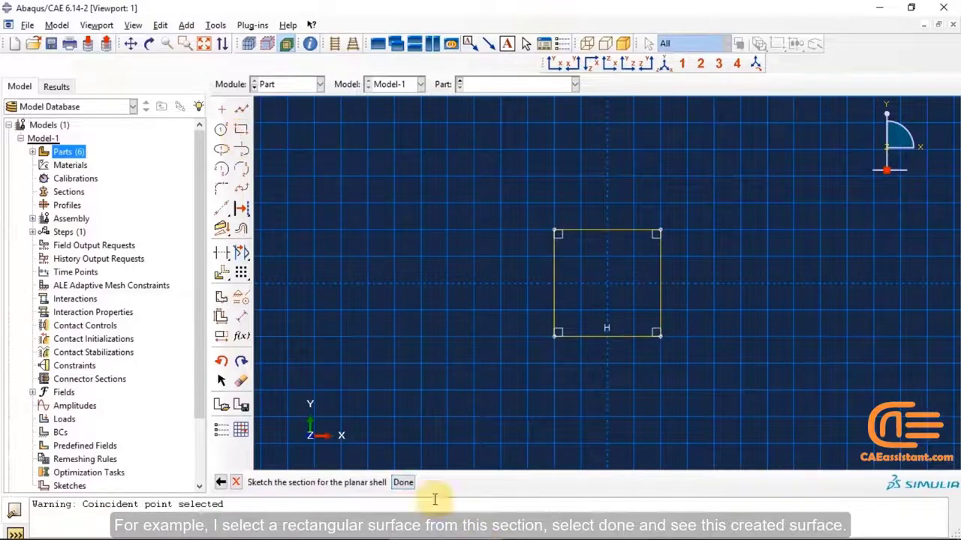
{"action": "left_click", "coordinate": [403, 482]}
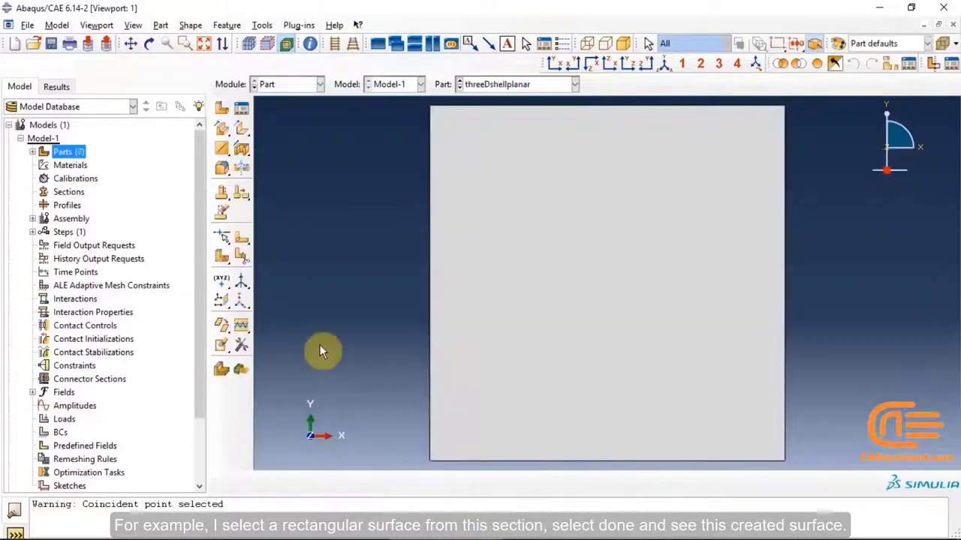
{"action": "left_click", "coordinate": [149, 43]}
{"action": "left_click_drag", "start_coordinate": [634, 271], "coordinate": [420, 245]}
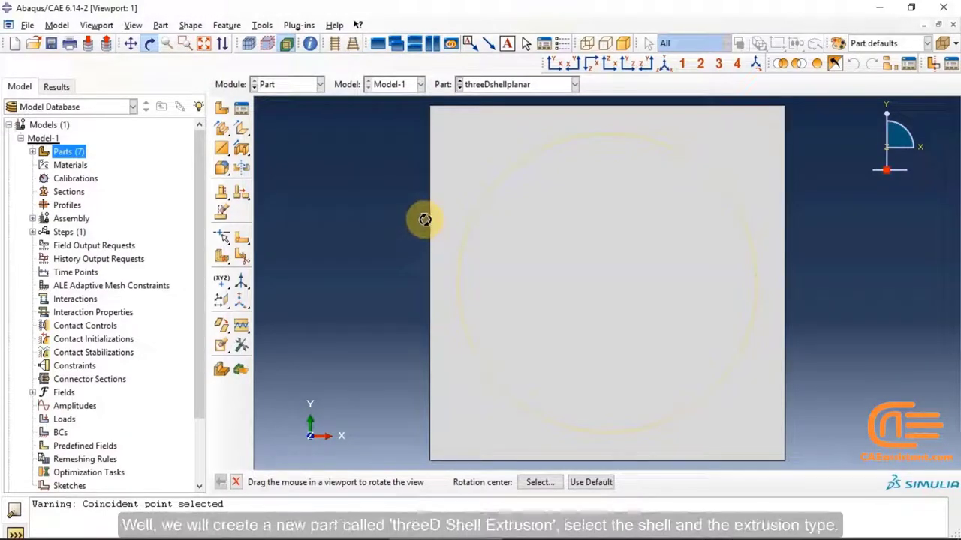
Define a new 3D shell extrusion part named threeDshellextrusion and open its sketcher
{"action": "left_click", "coordinate": [223, 113]}
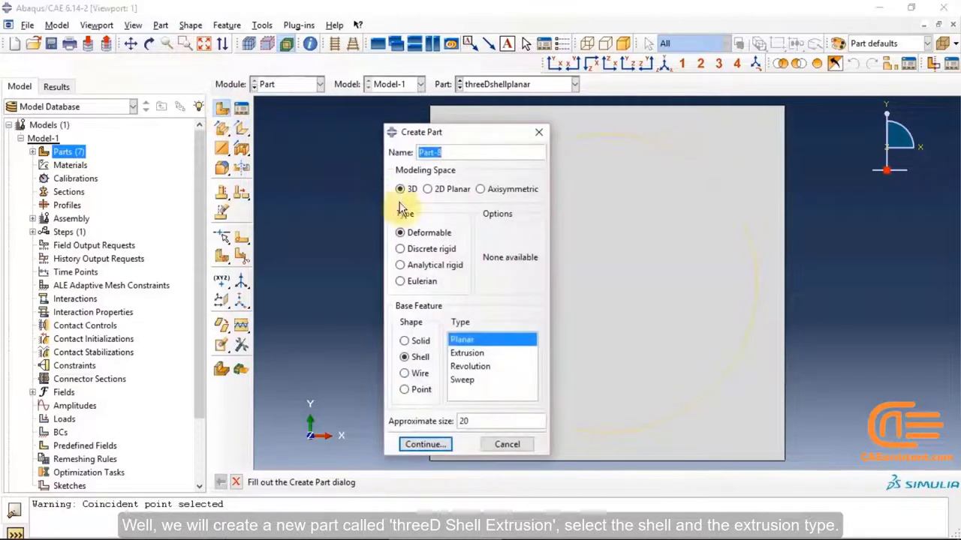
{"action": "key", "text": "BackSpace"}
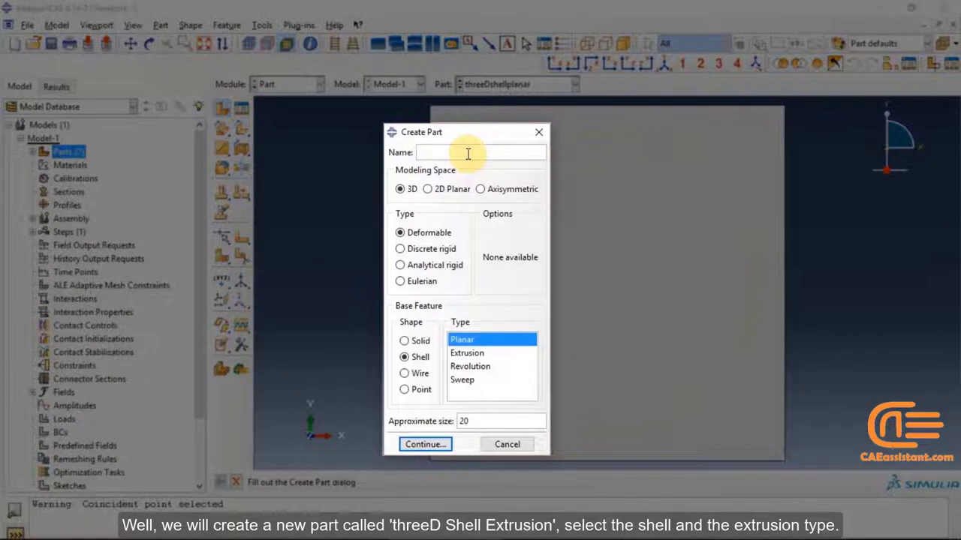
{"action": "type", "text": "threeDshell"}
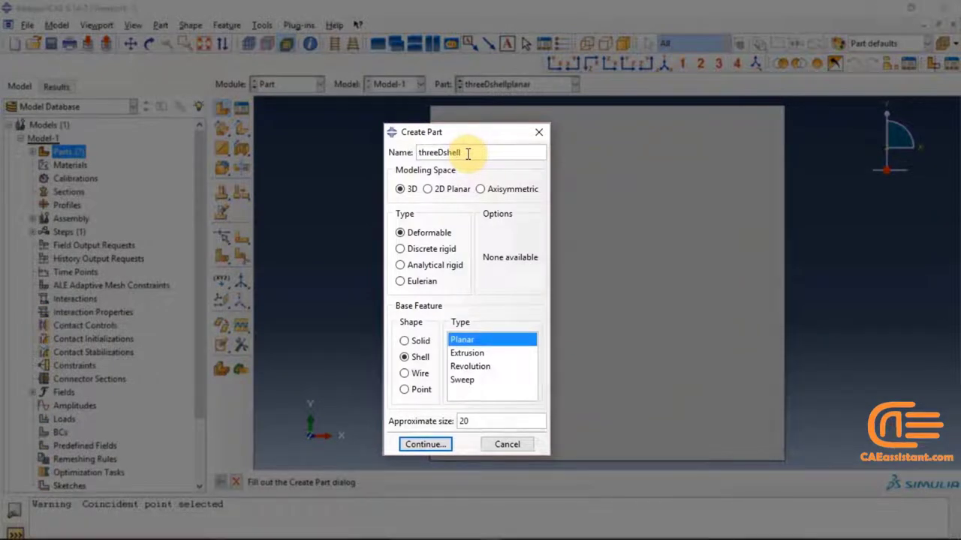
{"action": "double_click", "coordinate": [468, 153]}
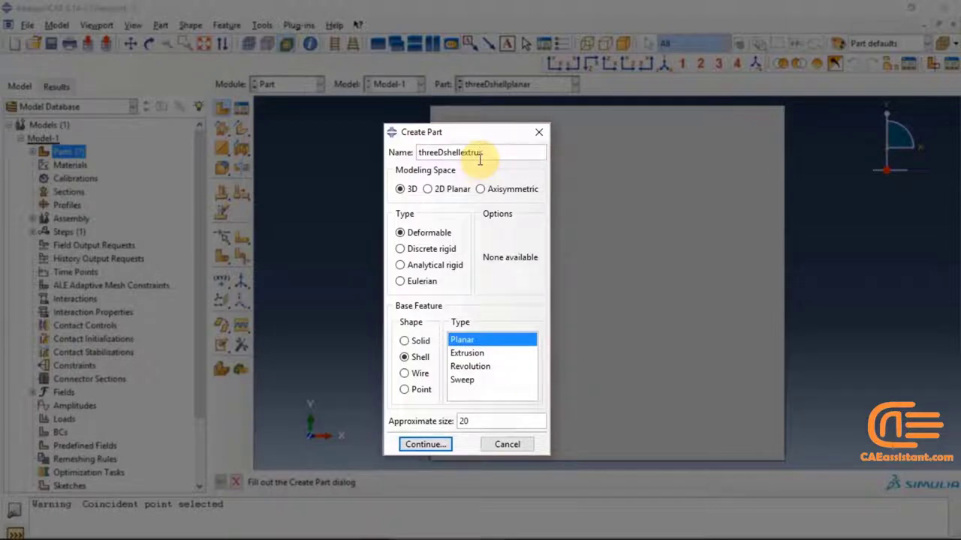
{"action": "left_click", "coordinate": [466, 353]}
{"action": "left_click", "coordinate": [426, 446]}
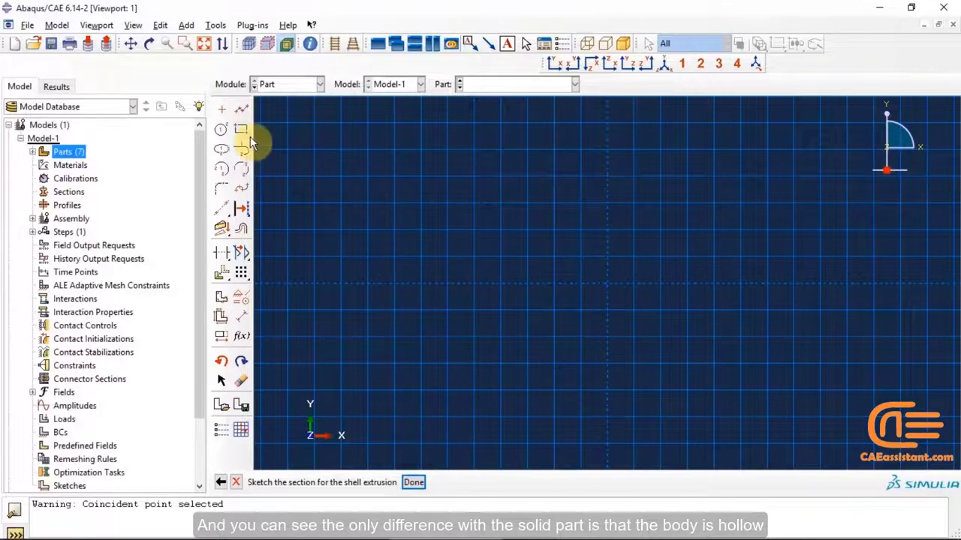
Extrude a circle centred on the origin into the open cylindrical shell threeDshellextrusion
{"action": "left_click", "coordinate": [222, 131]}
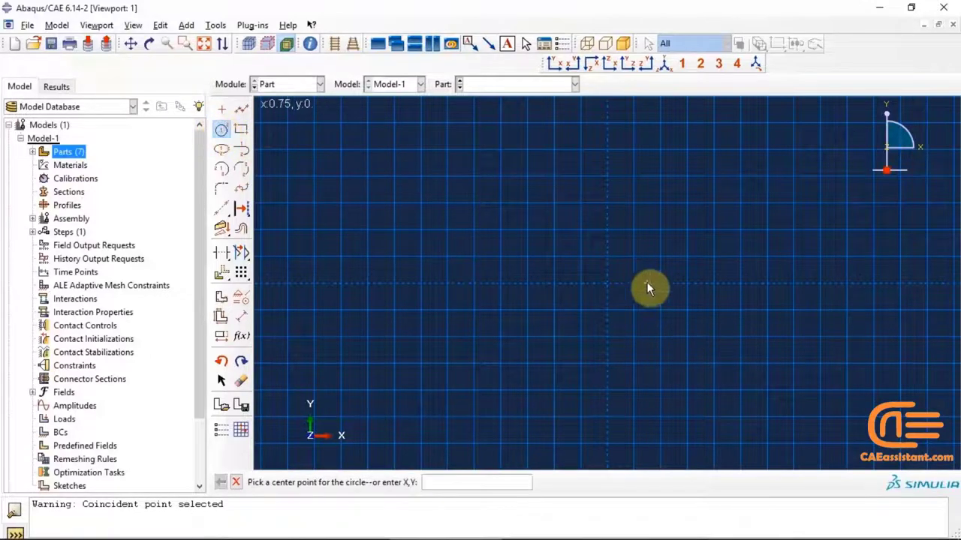
{"action": "left_click", "coordinate": [607, 283]}
{"action": "left_click", "coordinate": [640, 310]}
{"action": "key", "text": "Escape"}
{"action": "left_click", "coordinate": [414, 483]}
{"action": "left_click", "coordinate": [61, 254]}
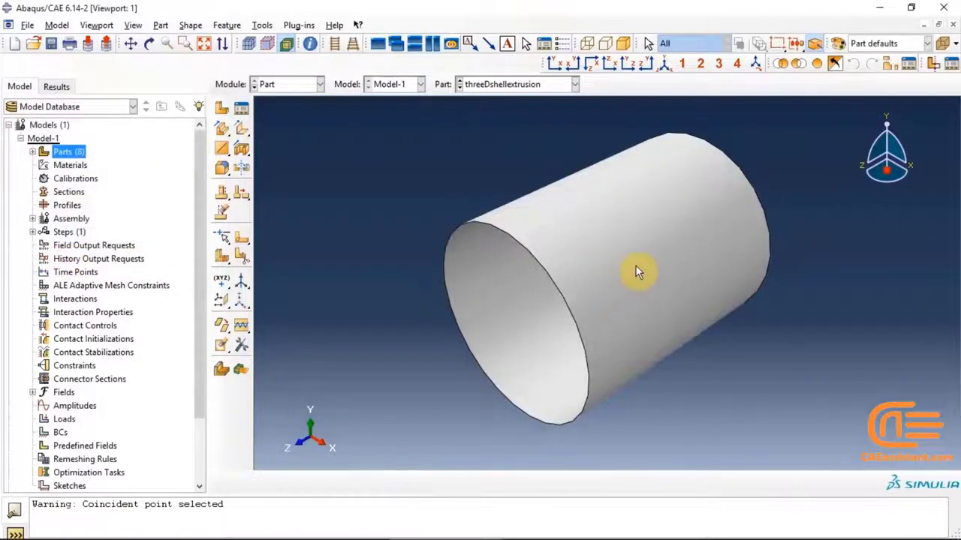
Orbit the cylinder to look inside it and start another new part
{"action": "left_click", "coordinate": [150, 44]}
{"action": "left_click_drag", "start_coordinate": [513, 264], "coordinate": [698, 306]}
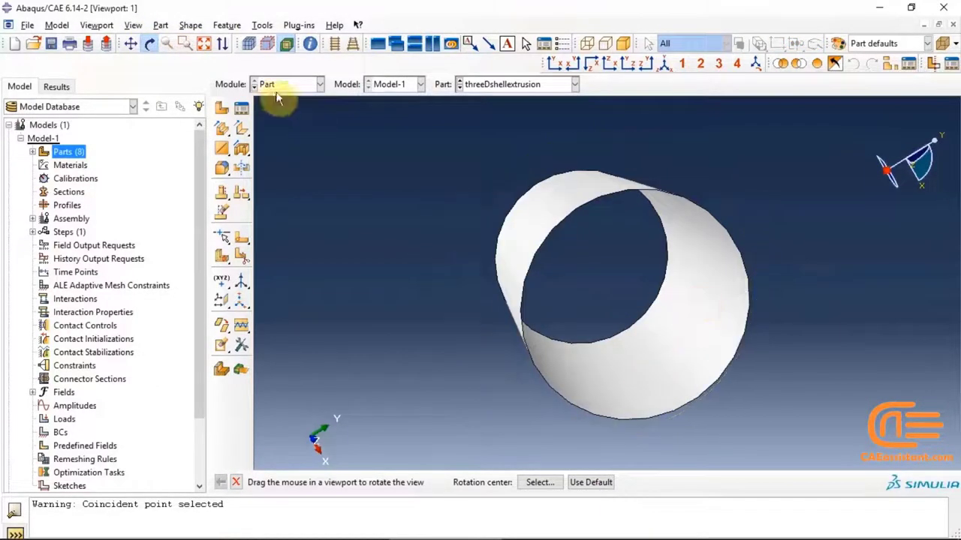
{"action": "left_click", "coordinate": [221, 109]}
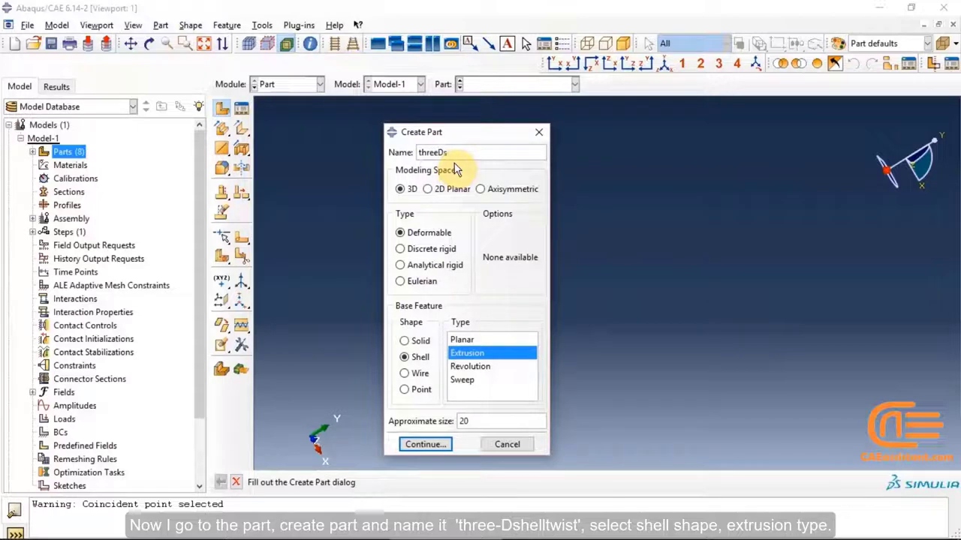
Name the shell extrusion part threeDshelltwist and continue to its sketch
{"action": "type", "text": "ltwist"}
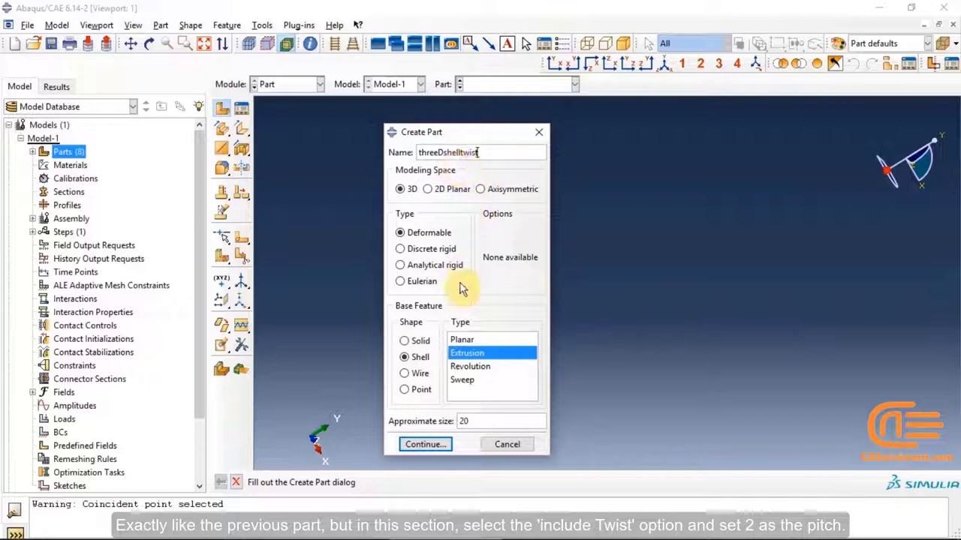
{"action": "left_click", "coordinate": [421, 444]}
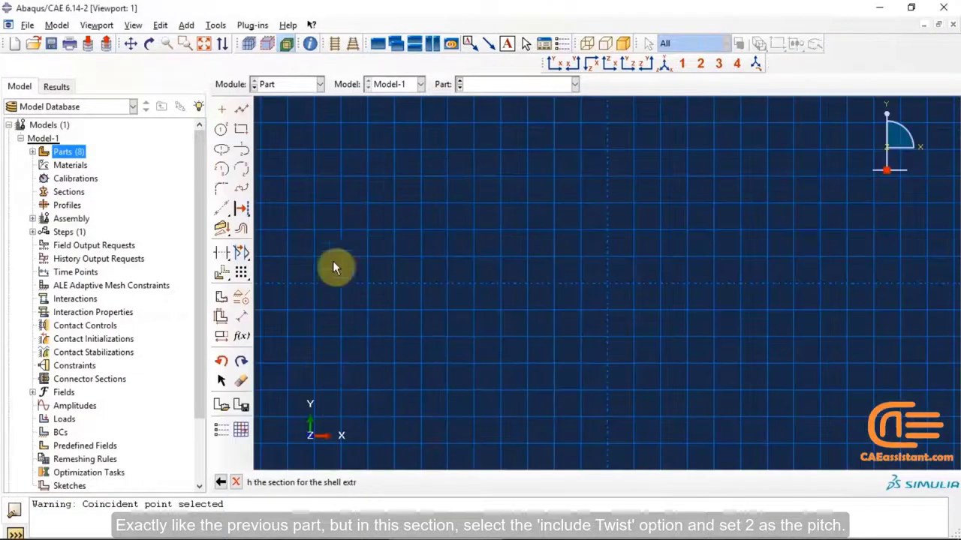
Sketch a square with a centre point on the origin, then extrude it 2 deep with twist pitch 2
{"action": "left_click", "coordinate": [238, 130]}
{"action": "left_click", "coordinate": [581, 257]}
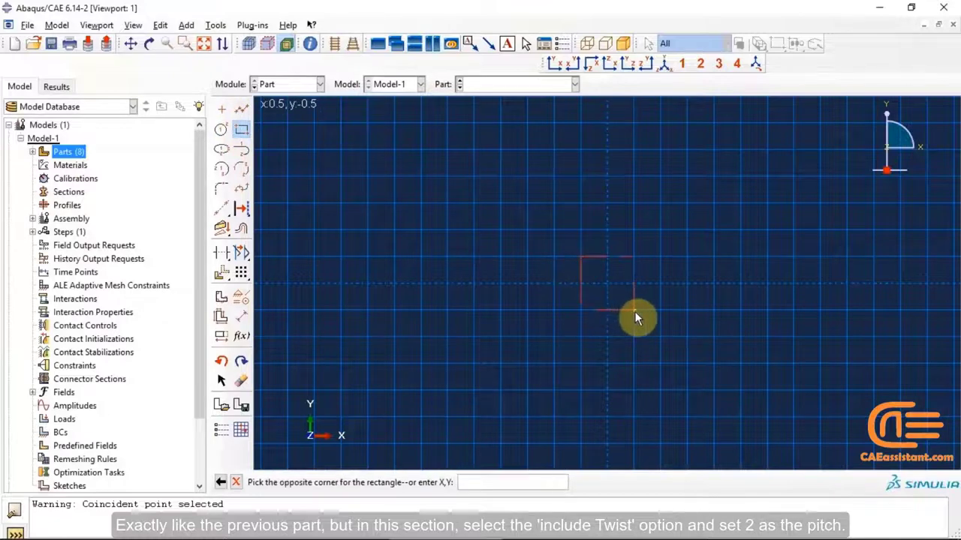
{"action": "left_click", "coordinate": [635, 310]}
{"action": "left_click", "coordinate": [241, 129]}
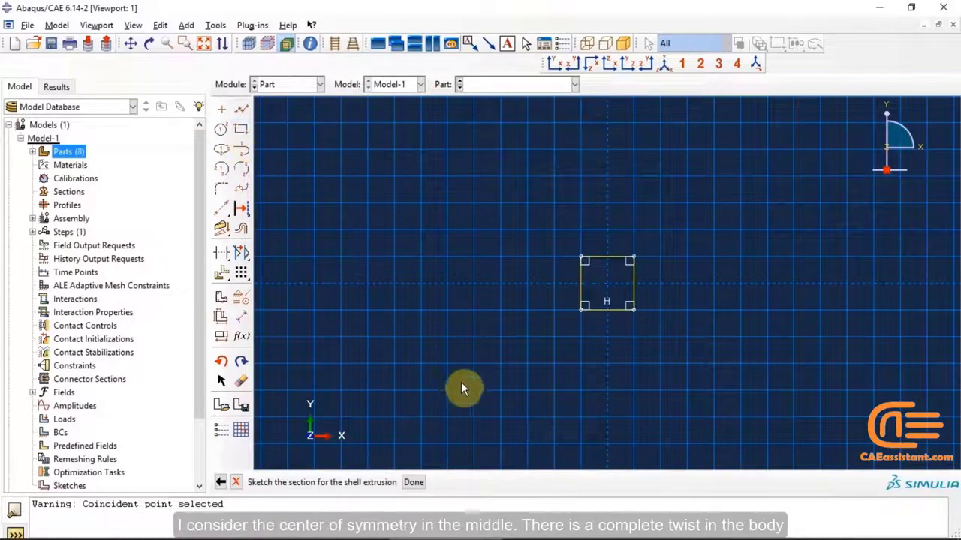
{"action": "left_click", "coordinate": [223, 110]}
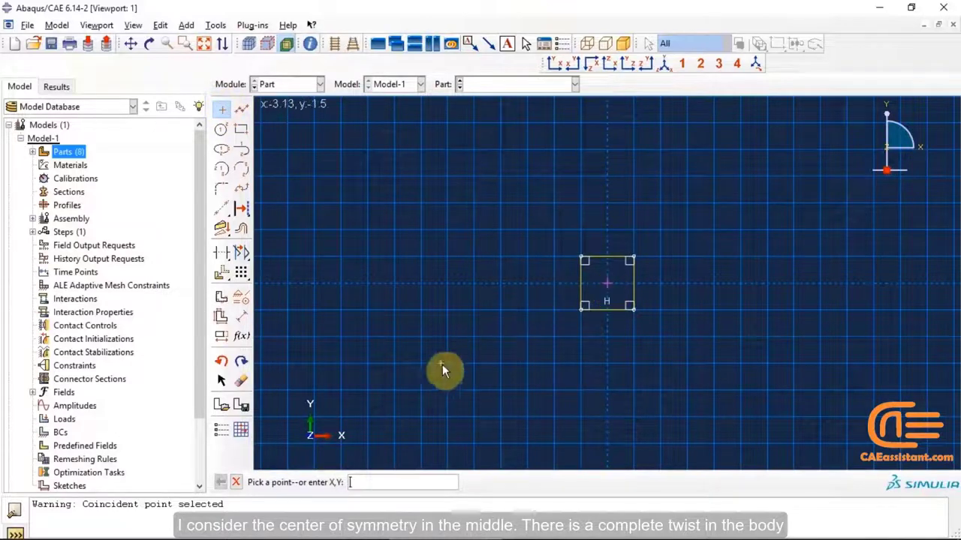
{"action": "left_click", "coordinate": [217, 111]}
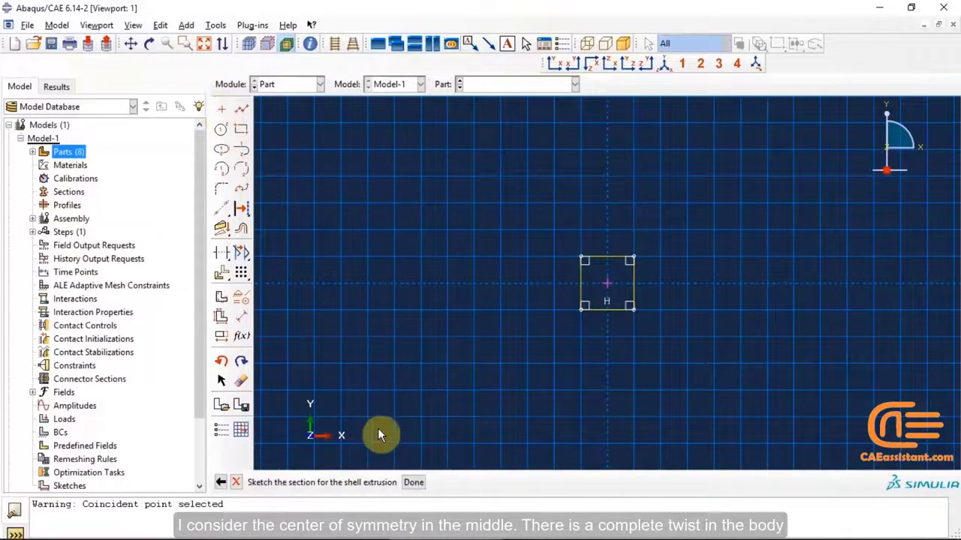
{"action": "left_click", "coordinate": [414, 483]}
{"action": "left_click_drag", "start_coordinate": [79, 104], "coordinate": [192, 111]}
{"action": "left_click", "coordinate": [216, 221]}
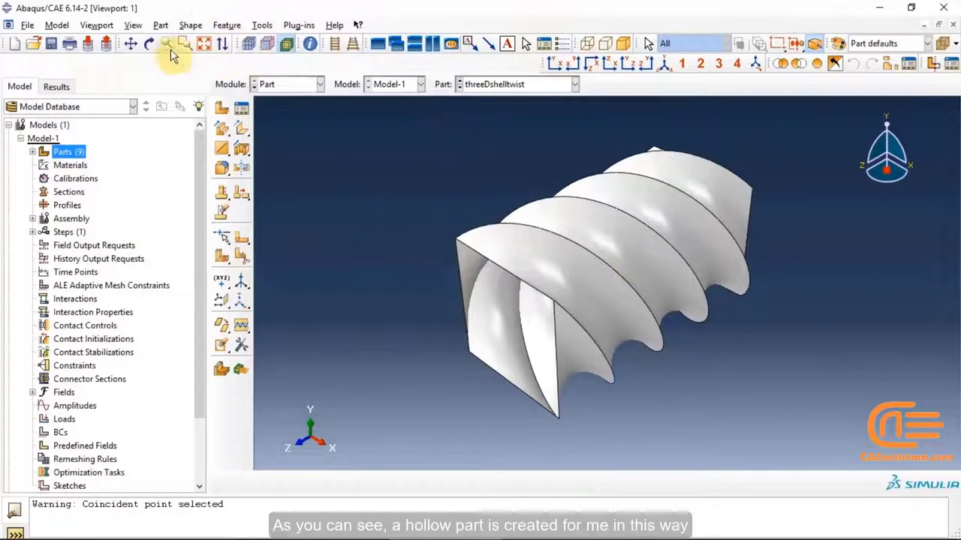
Orbit the twisted square shell threeDshelltwist to view its spiral faces
{"action": "left_click", "coordinate": [149, 44]}
{"action": "left_click_drag", "start_coordinate": [478, 248], "coordinate": [620, 275]}
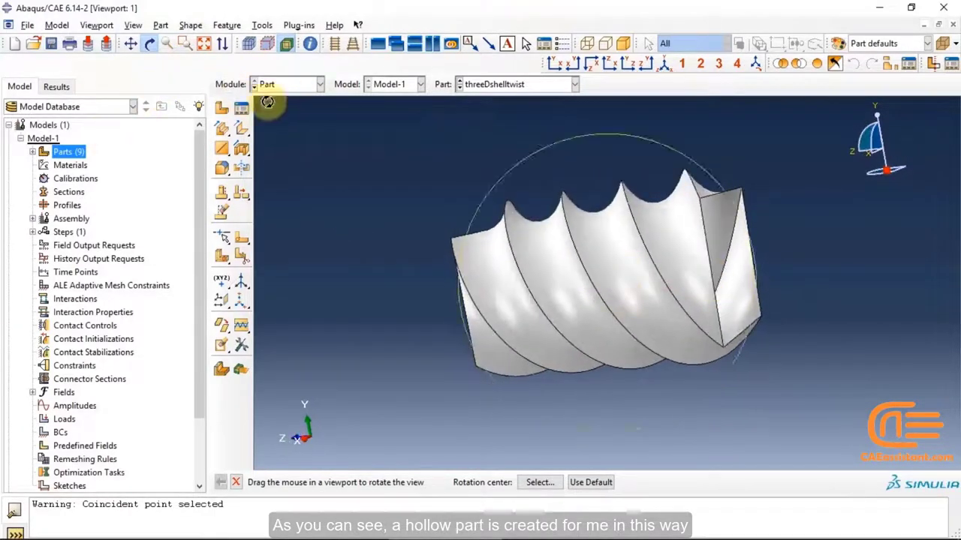
Set up a 3D shell extrusion part named threeDshelldraft and open its sketch
{"action": "left_click", "coordinate": [222, 110]}
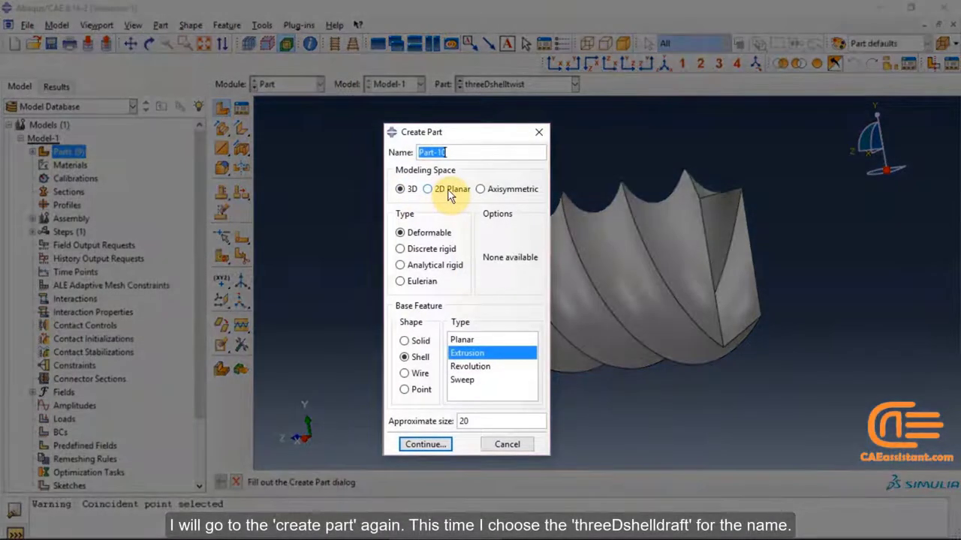
{"action": "left_click", "coordinate": [451, 194]}
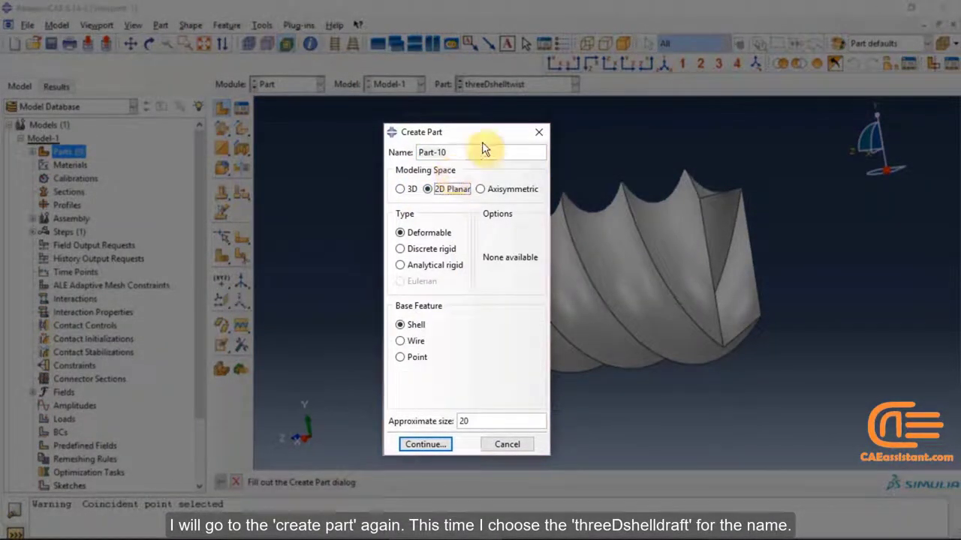
{"action": "left_click", "coordinate": [400, 189]}
{"action": "left_click_drag", "start_coordinate": [463, 159], "coordinate": [403, 155]}
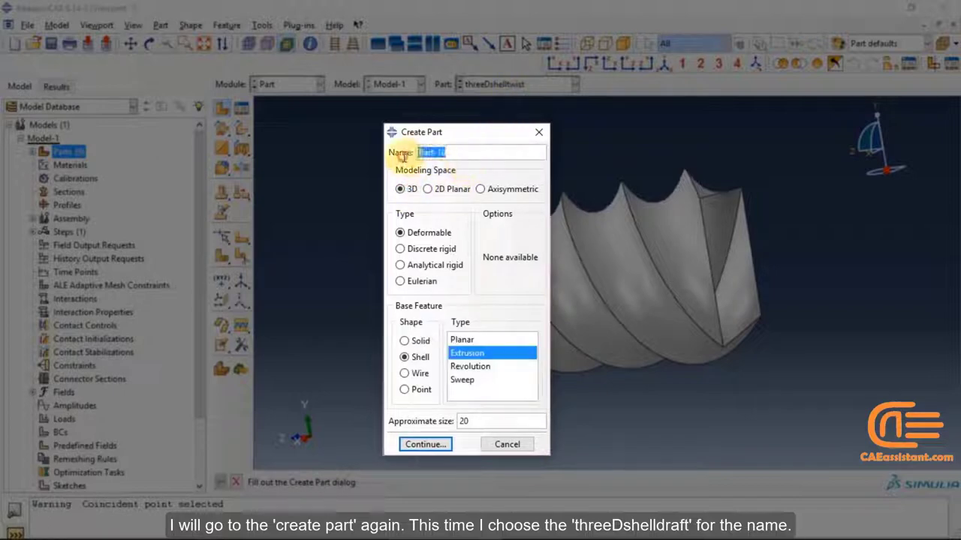
{"action": "type", "text": "threeDsh"}
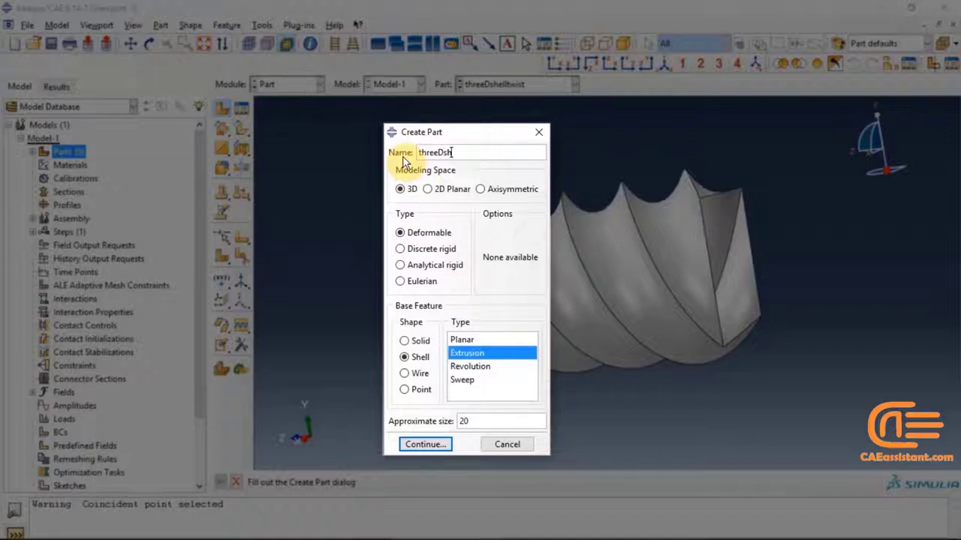
{"action": "type", "text": "elldraft"}
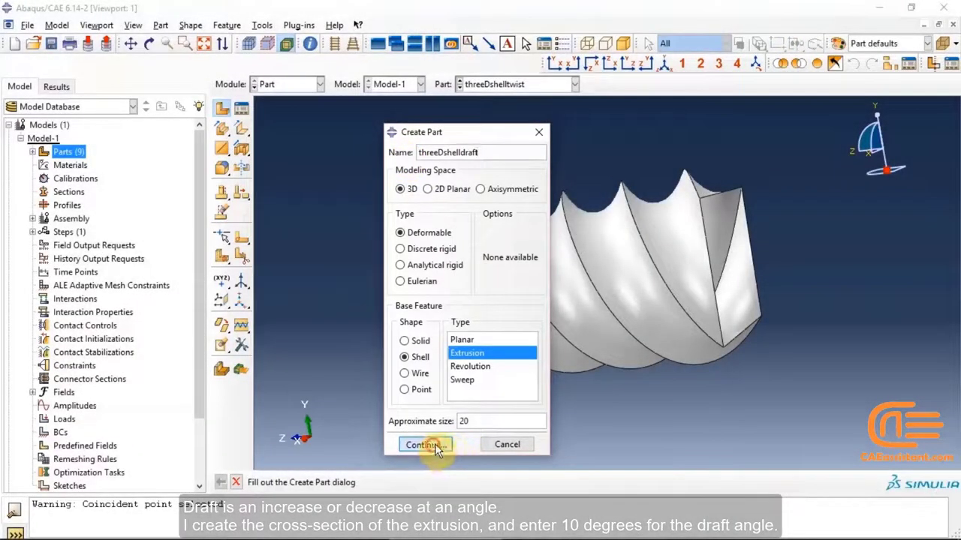
{"action": "left_click", "coordinate": [428, 444]}
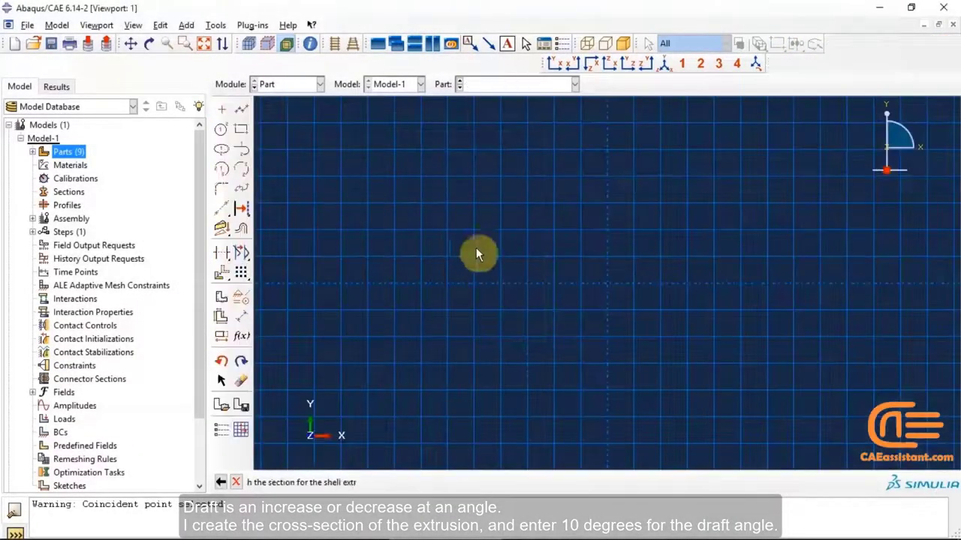
Sketch a circle centred on the origin as the section
{"action": "left_click", "coordinate": [240, 131]}
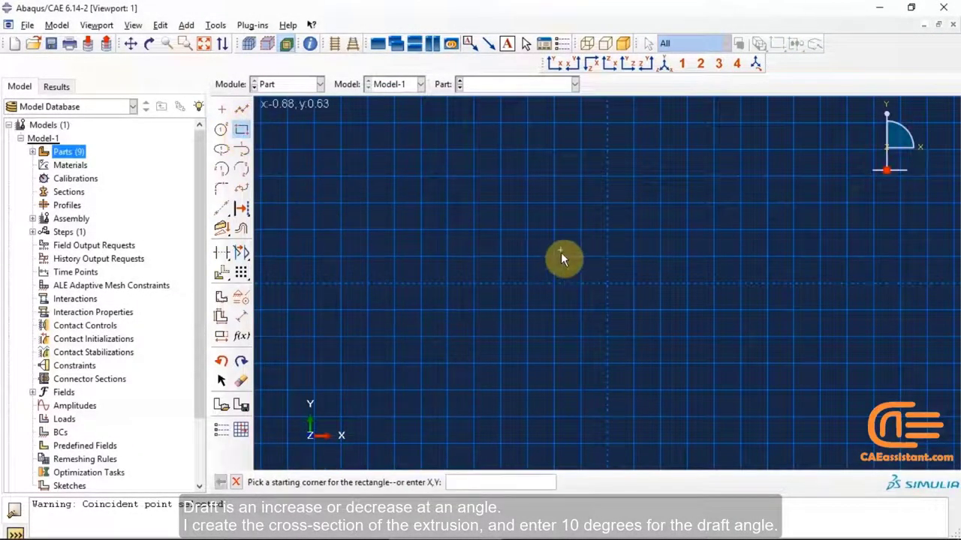
{"action": "left_click", "coordinate": [240, 131]}
{"action": "left_click", "coordinate": [220, 129]}
{"action": "left_click", "coordinate": [608, 283]}
{"action": "left_click", "coordinate": [626, 265]}
{"action": "left_click", "coordinate": [222, 135]}
Finish the sketch and give the 2-deep extrusion a 10-degree draft angle
{"action": "left_click", "coordinate": [412, 483]}
{"action": "left_click", "coordinate": [109, 241]}
{"action": "double_click", "coordinate": [217, 241]}
{"action": "type", "text": "10"}
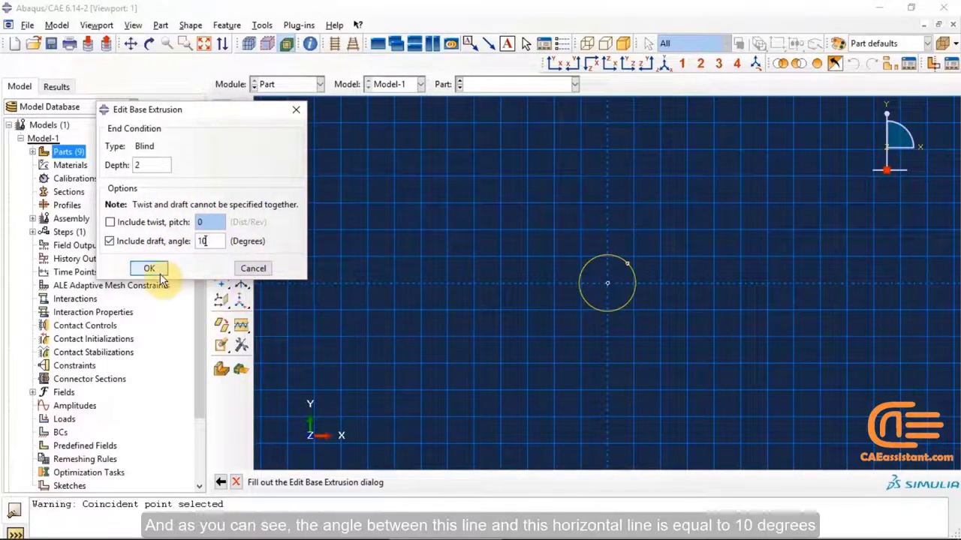
{"action": "left_click", "coordinate": [143, 268]}
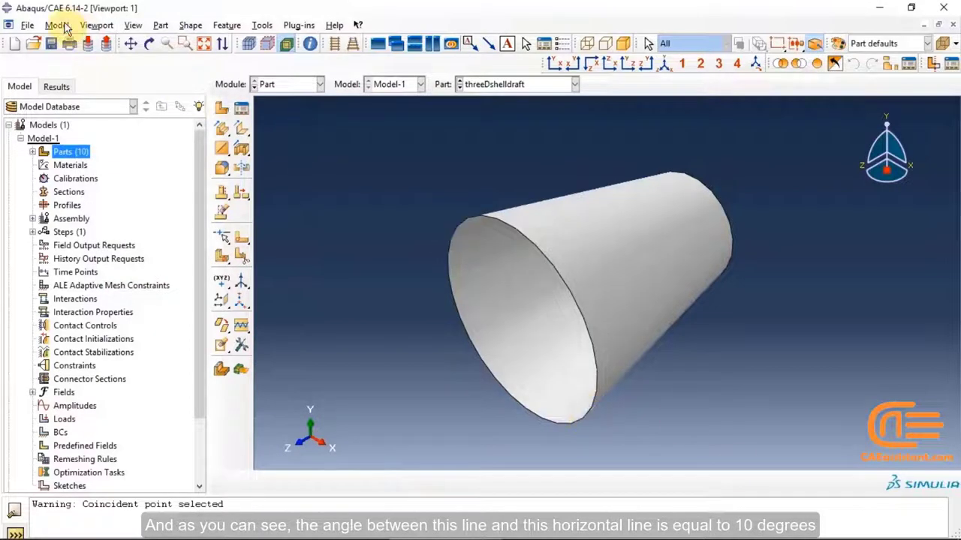
{"action": "left_click", "coordinate": [146, 46]}
{"action": "left_click_drag", "start_coordinate": [615, 268], "coordinate": [529, 300]}
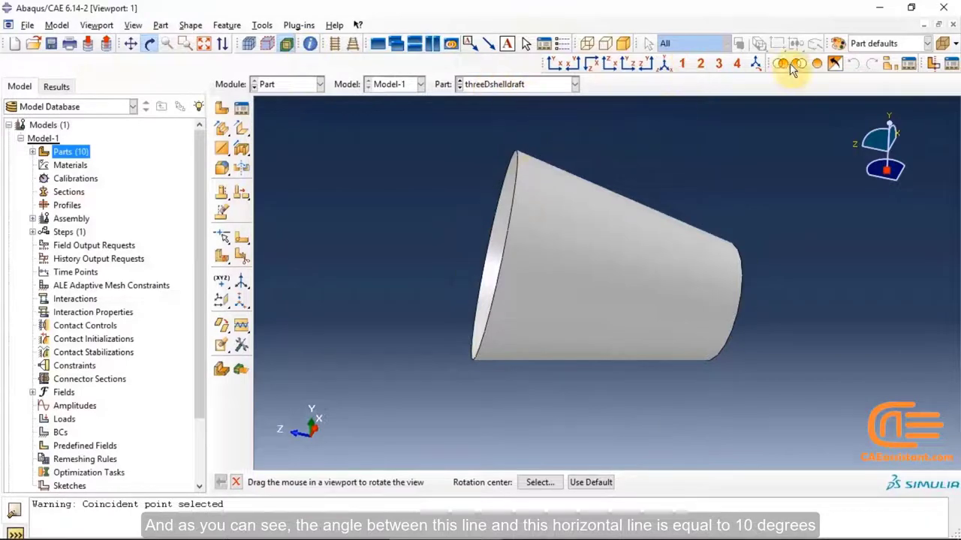
{"action": "left_click", "coordinate": [643, 67]}
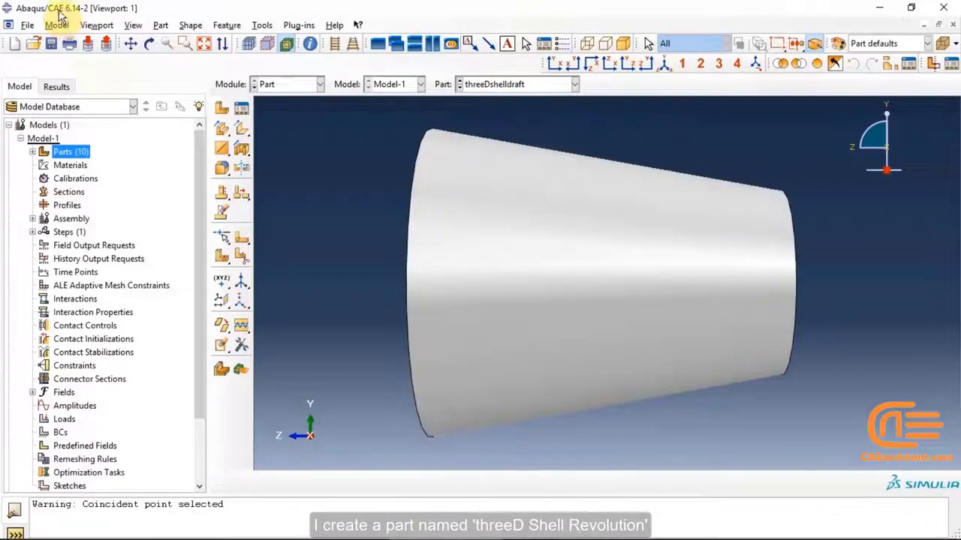
{"action": "left_click", "coordinate": [280, 87]}
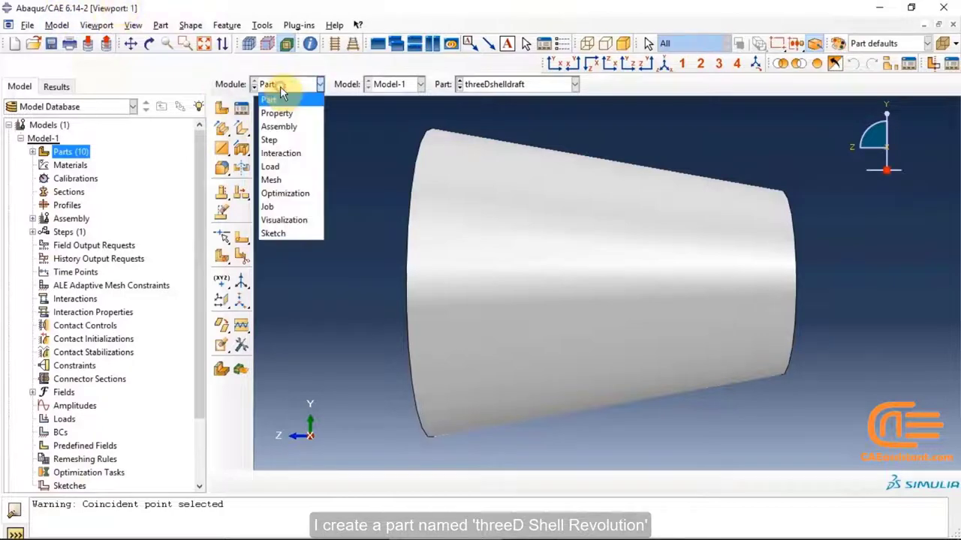
Create a 3D shell revolution part named threeDshellrevolution and open its sketch
{"action": "left_click", "coordinate": [221, 107]}
{"action": "type", "text": "threeDshellrevolution"}
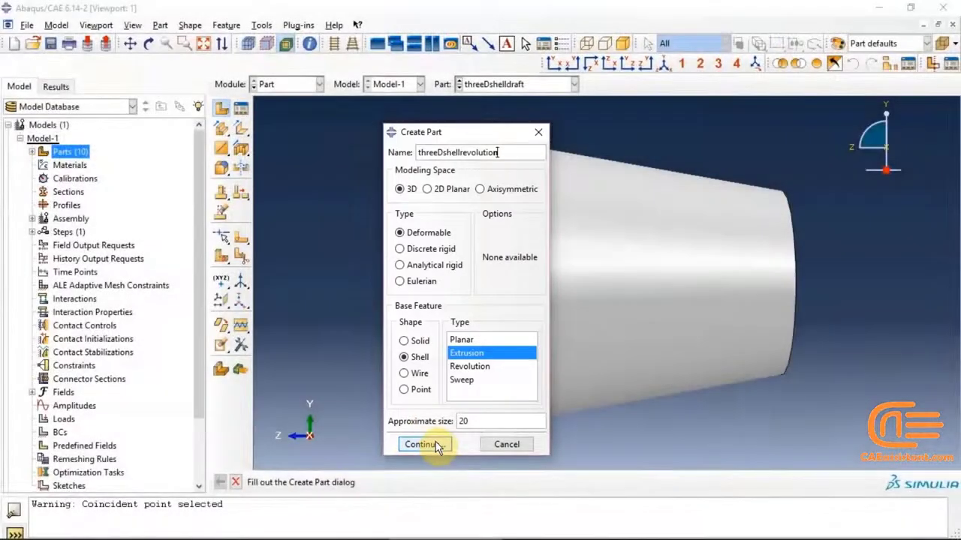
{"action": "left_click", "coordinate": [469, 366]}
{"action": "left_click", "coordinate": [420, 444]}
Sketch a small circle right of the axis and revolve it 180 degrees
{"action": "left_click", "coordinate": [221, 129]}
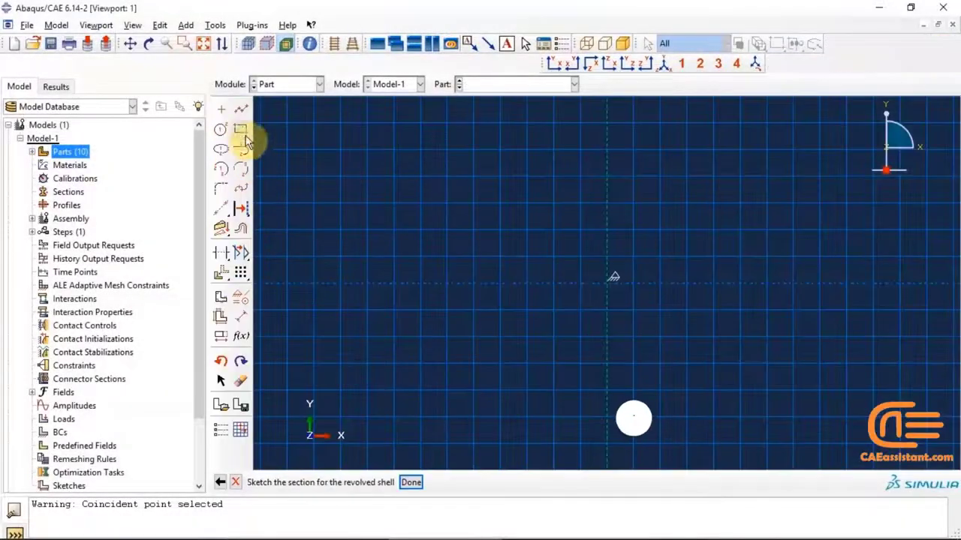
{"action": "left_click", "coordinate": [684, 283]}
{"action": "left_click", "coordinate": [699, 288]}
{"action": "key", "text": "Escape"}
{"action": "left_click", "coordinate": [410, 483]}
{"action": "double_click", "coordinate": [53, 114]}
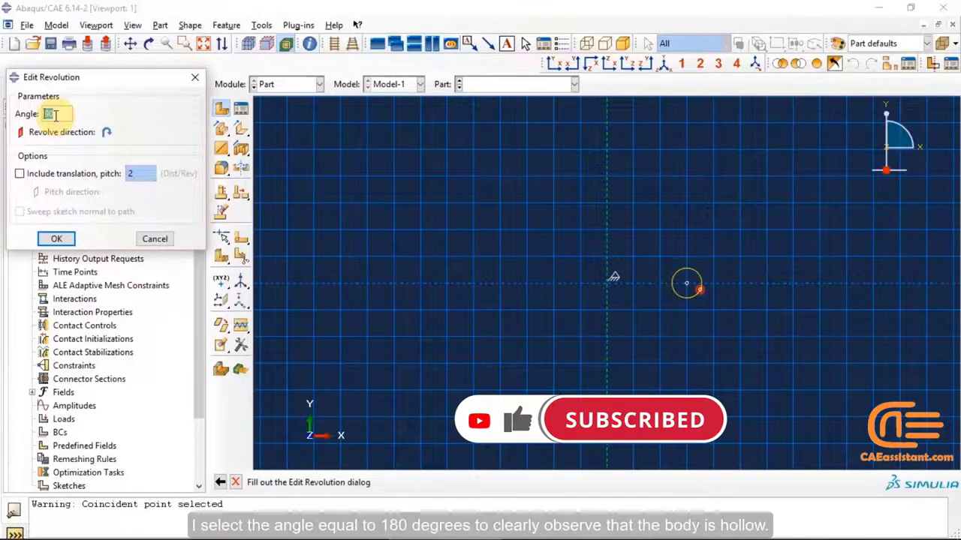
{"action": "type", "text": "180"}
Complete the 180° revolved half-ring and rotate the view to see its hollow tube end
{"action": "left_click", "coordinate": [56, 239]}
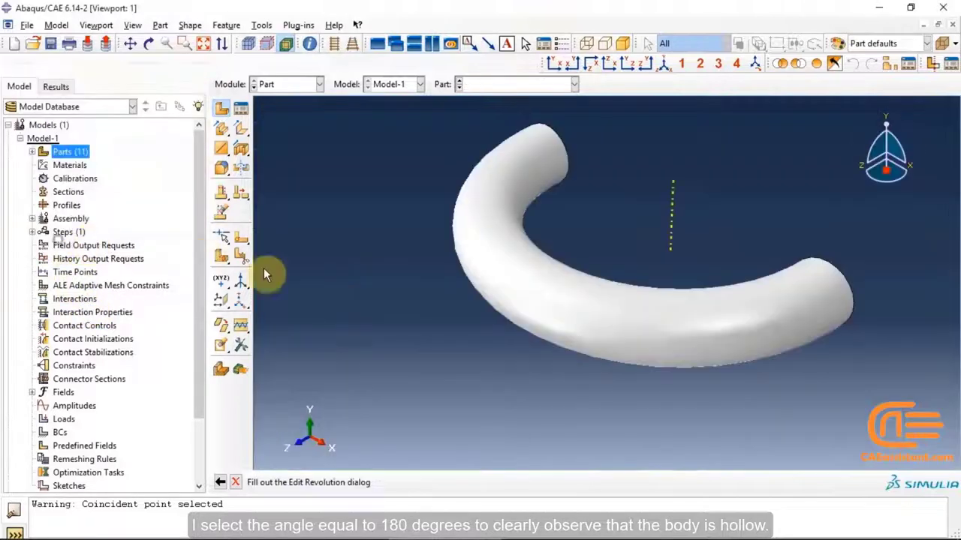
{"action": "left_click", "coordinate": [148, 44]}
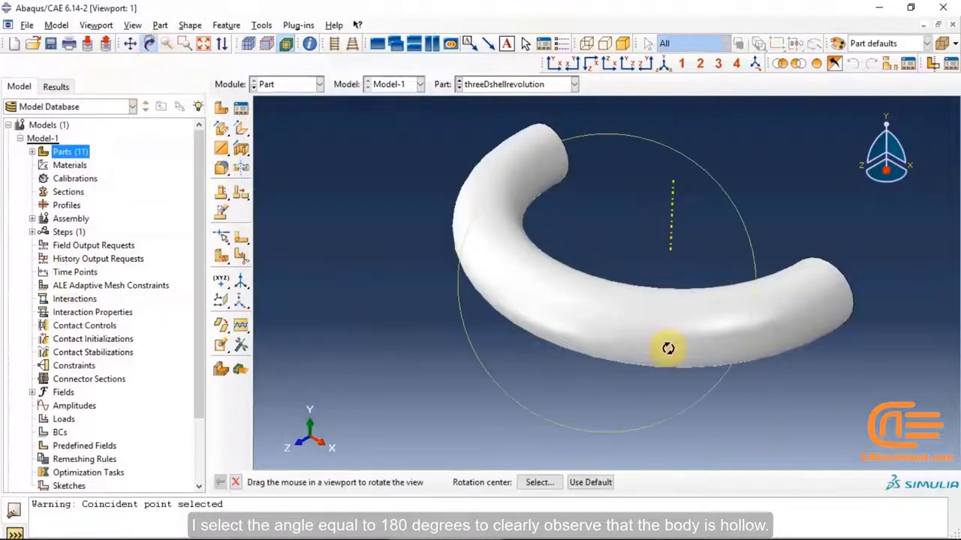
{"action": "left_click_drag", "start_coordinate": [669, 347], "coordinate": [693, 306]}
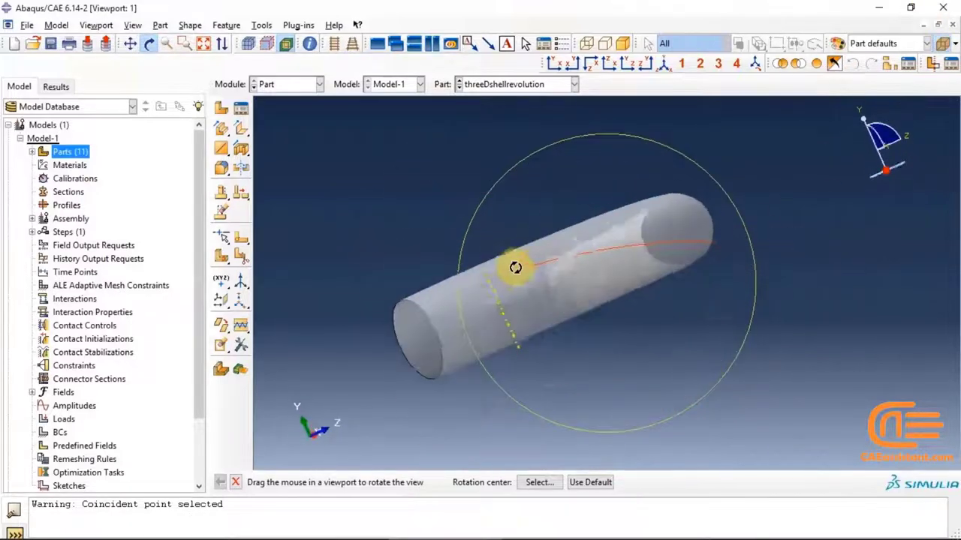
{"action": "left_click_drag", "start_coordinate": [515, 267], "coordinate": [538, 262]}
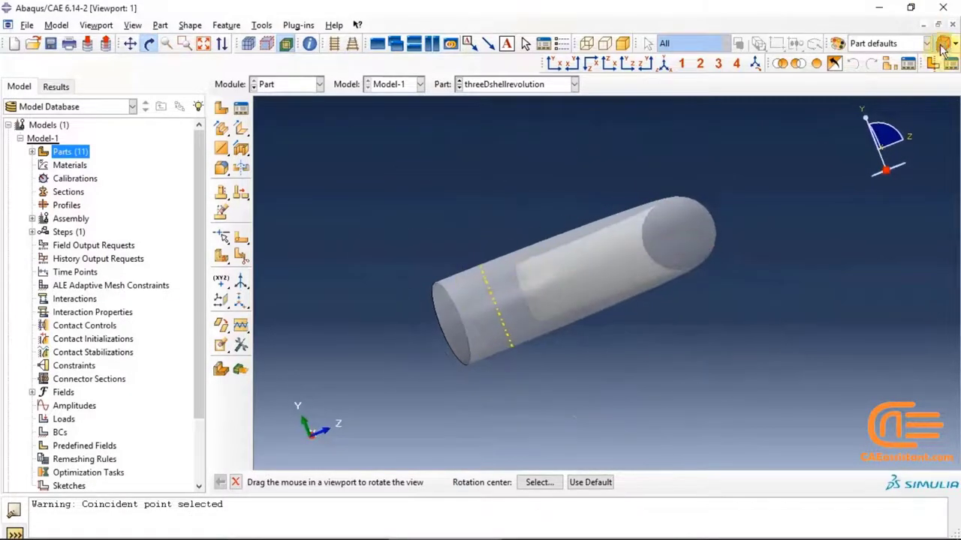
{"action": "left_click", "coordinate": [222, 109]}
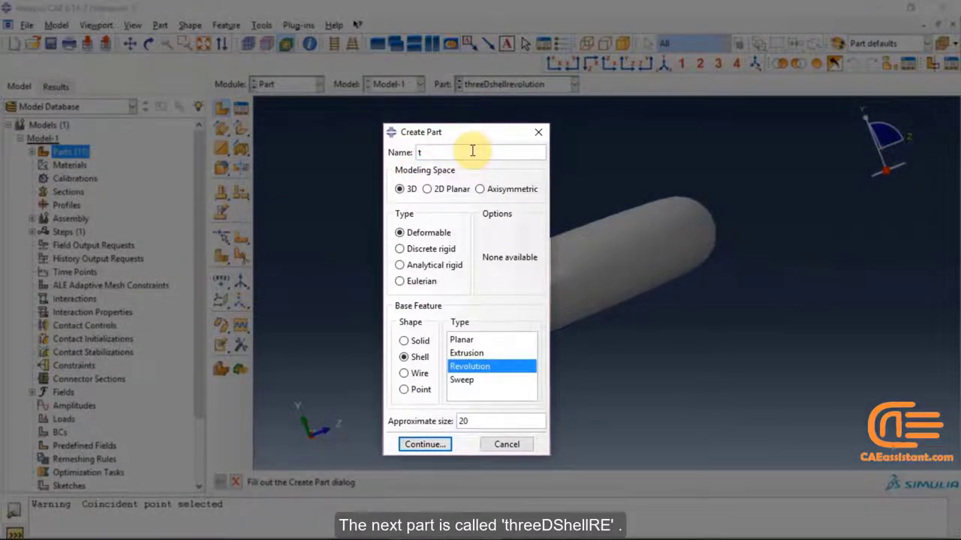
Name the shell part threeDshellREtran and sketch a small square section right of the axis
{"action": "type", "text": "threeDshellREtran"}
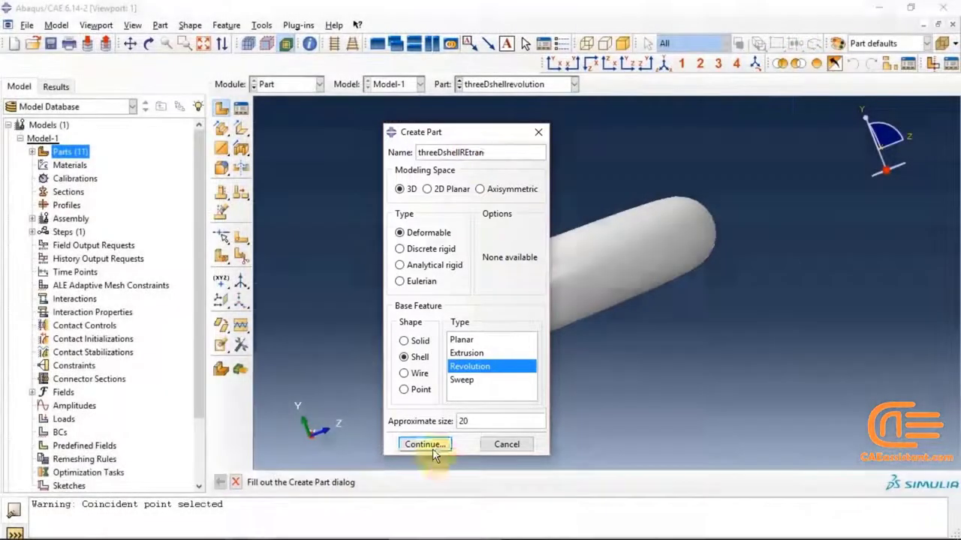
{"action": "left_click", "coordinate": [424, 445]}
{"action": "left_click", "coordinate": [236, 130]}
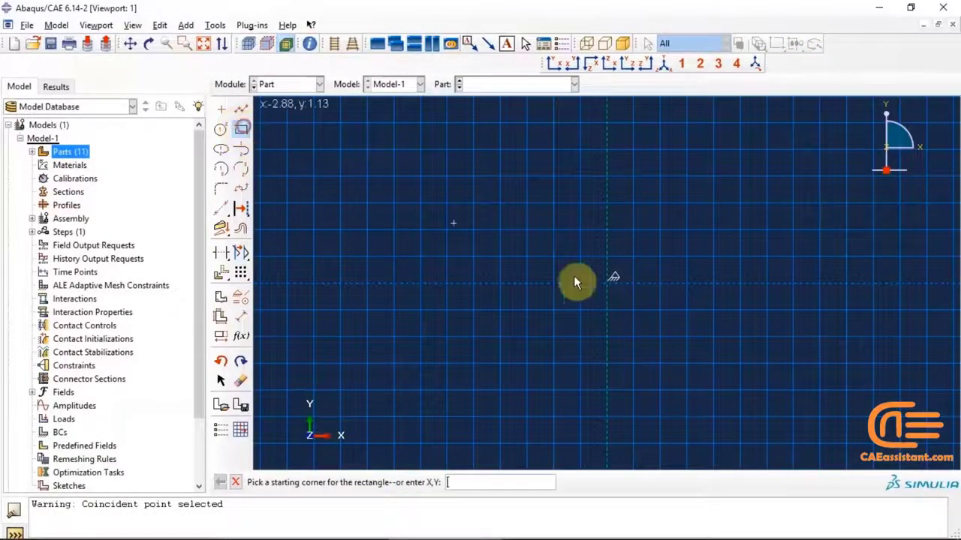
{"action": "left_click", "coordinate": [658, 258]}
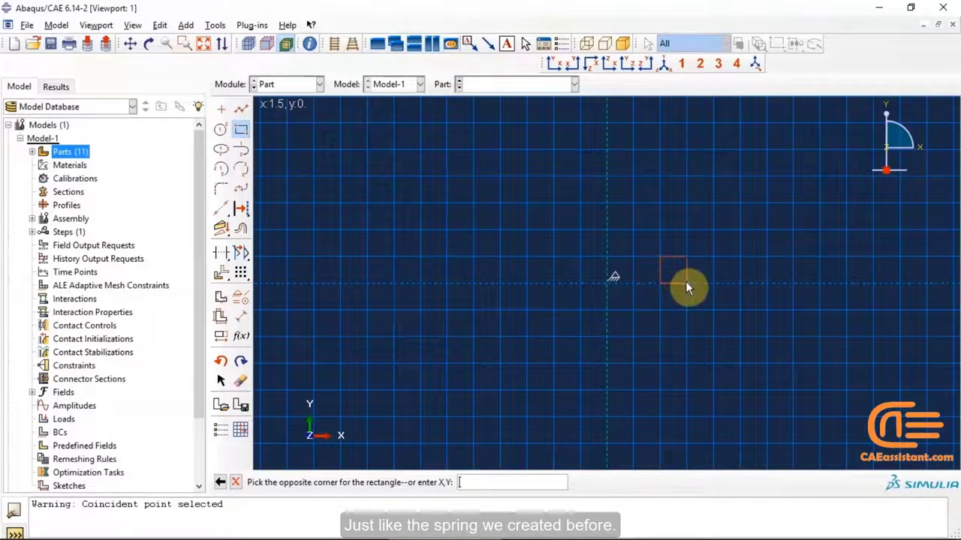
{"action": "left_click", "coordinate": [685, 282]}
Finish the section and set a 3600° revolution with translation pitch 2
{"action": "left_click", "coordinate": [240, 131]}
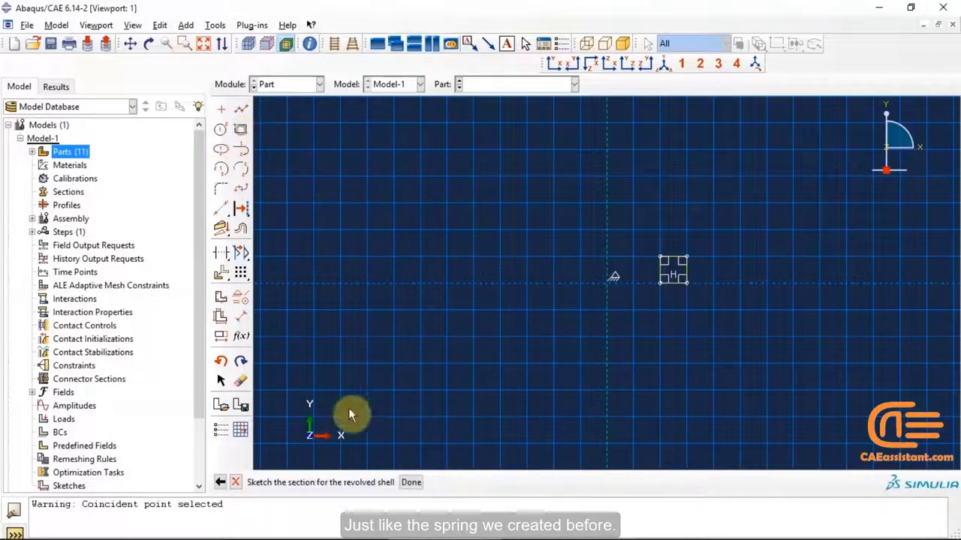
{"action": "left_click", "coordinate": [411, 482]}
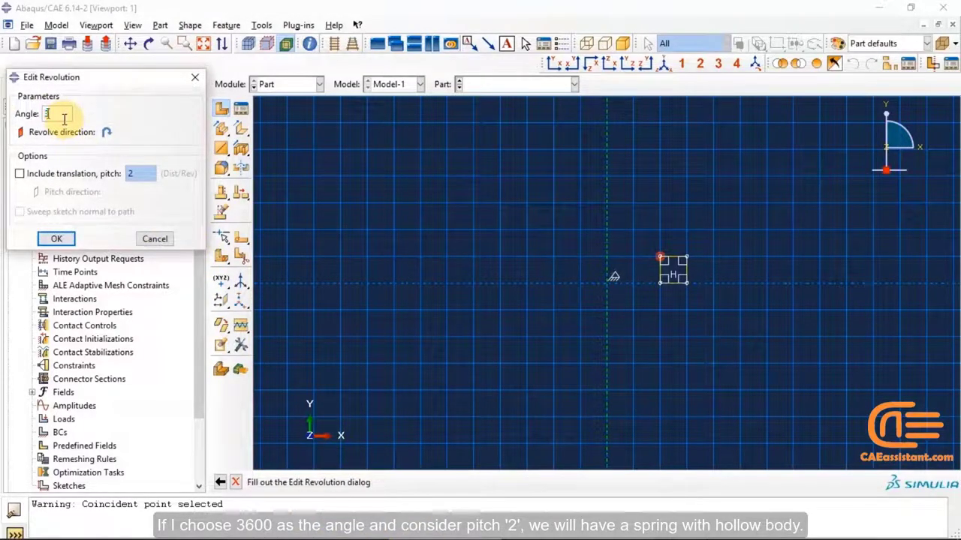
{"action": "left_click", "coordinate": [26, 174]}
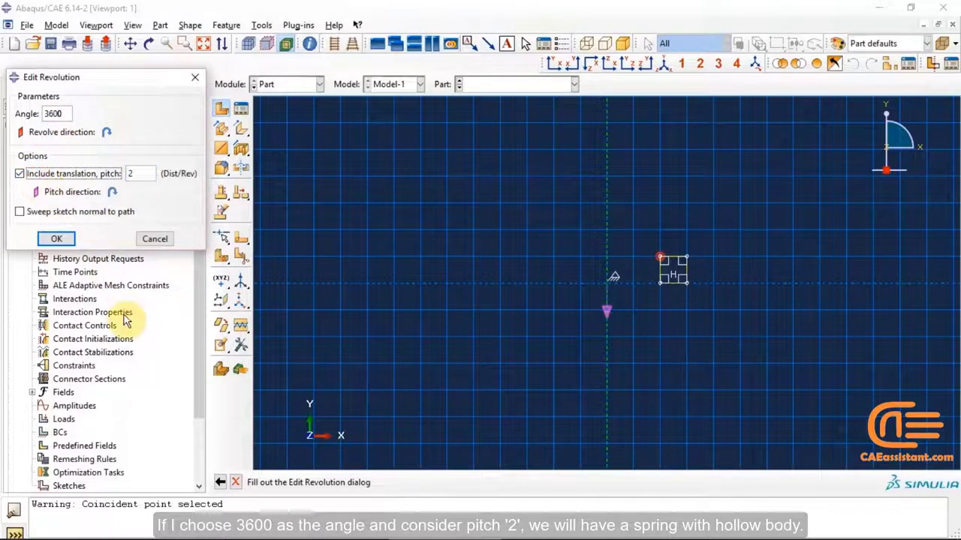
Build the hollow square-section coiled spring and rotate the view to inspect its coils
{"action": "left_click", "coordinate": [56, 240]}
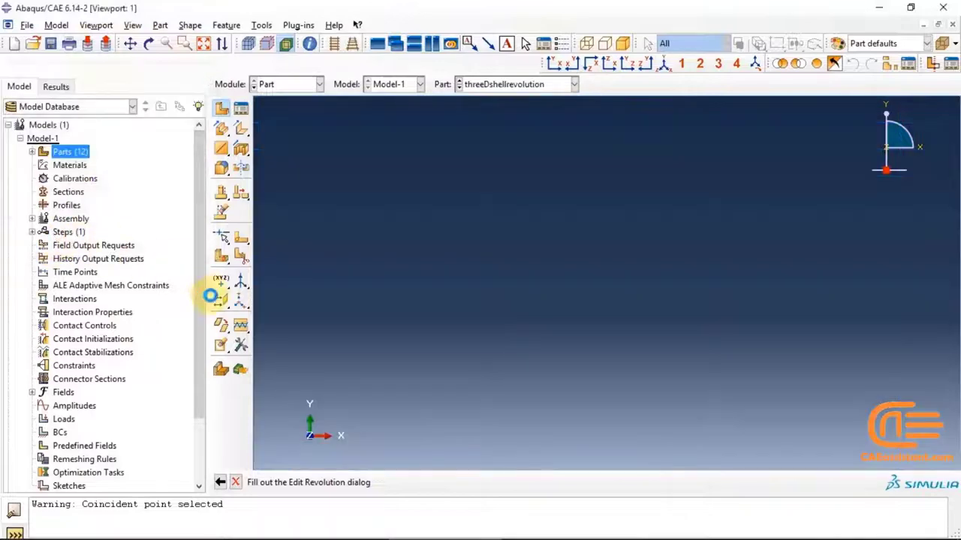
{"action": "left_click", "coordinate": [149, 42]}
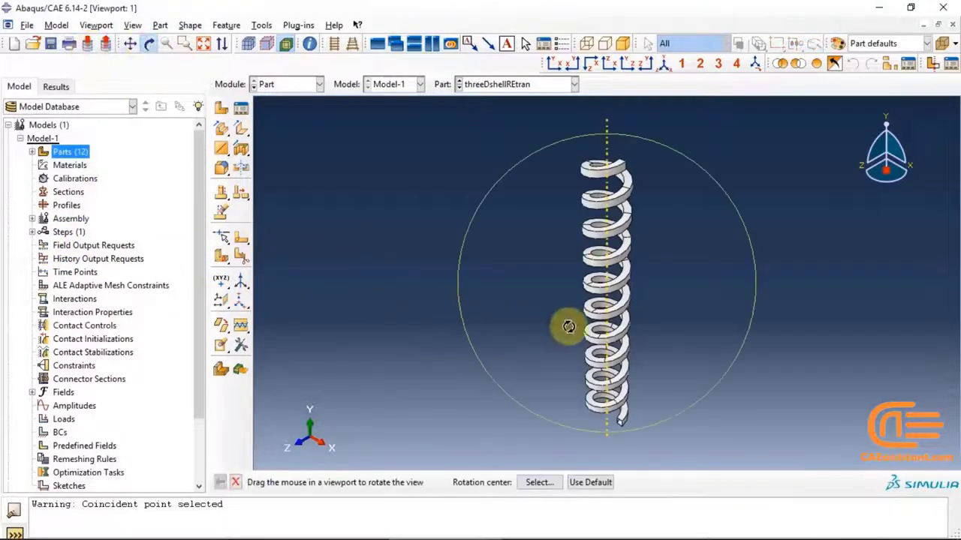
{"action": "left_click_drag", "start_coordinate": [626, 332], "coordinate": [296, 97]}
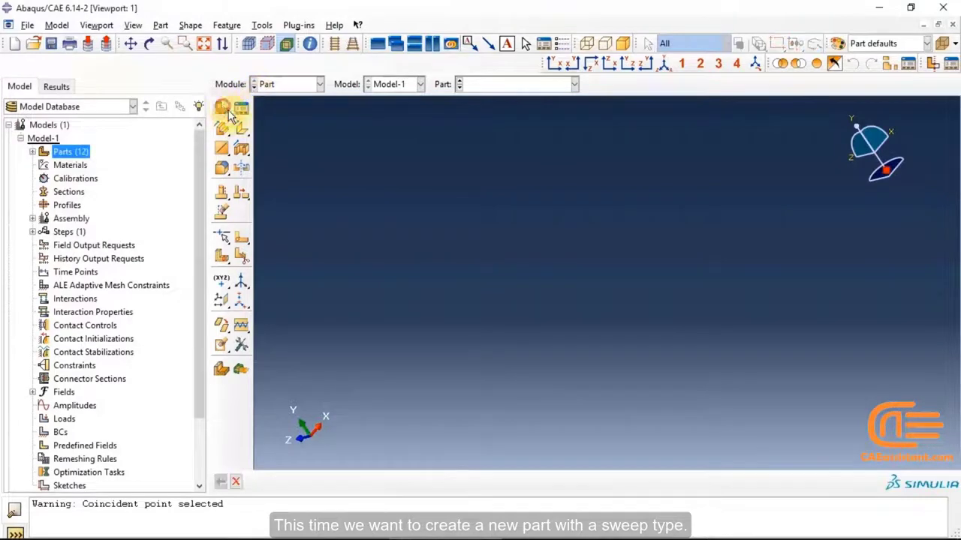
Start a swept shell part along a three-point arched spline path, accepting sketch scale 20
{"action": "left_click", "coordinate": [225, 110]}
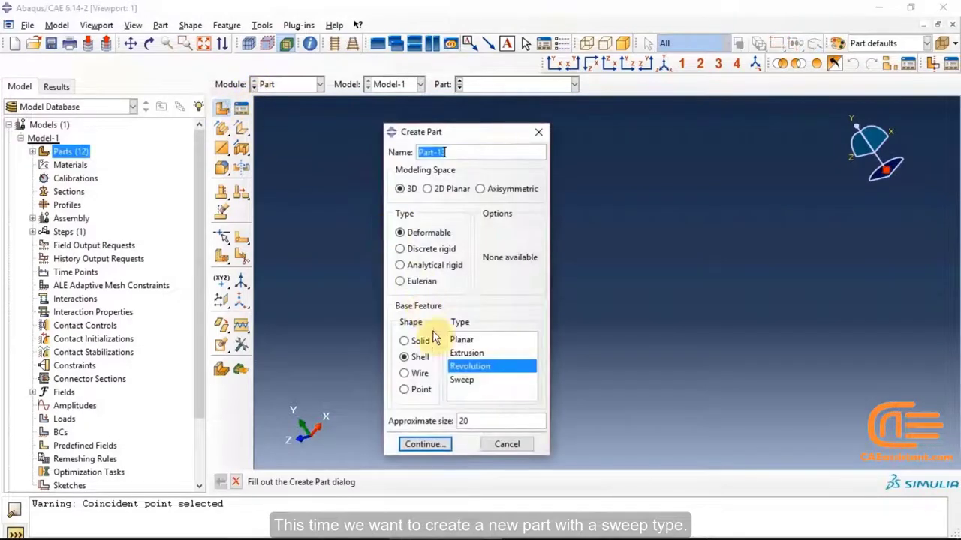
{"action": "left_click", "coordinate": [471, 381]}
{"action": "left_click", "coordinate": [425, 444]}
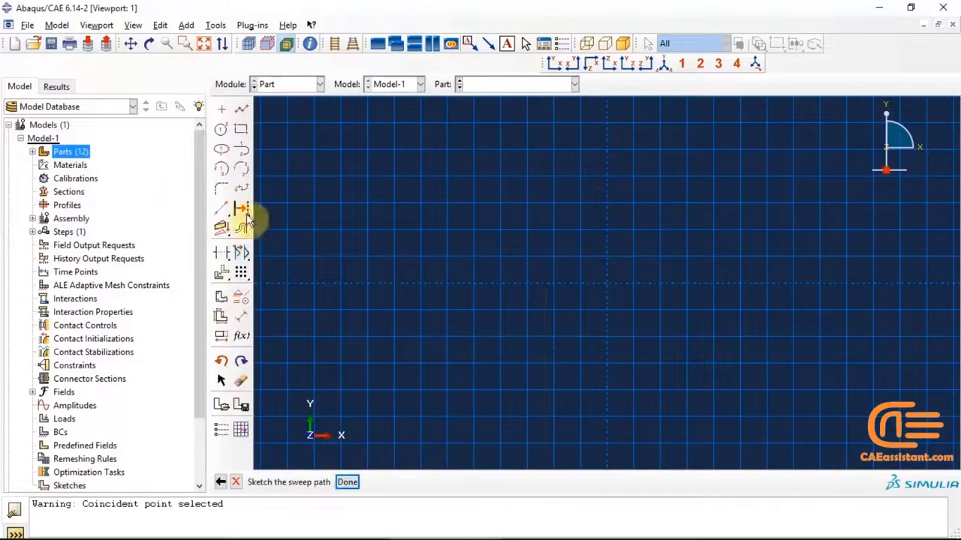
{"action": "left_click", "coordinate": [240, 185]}
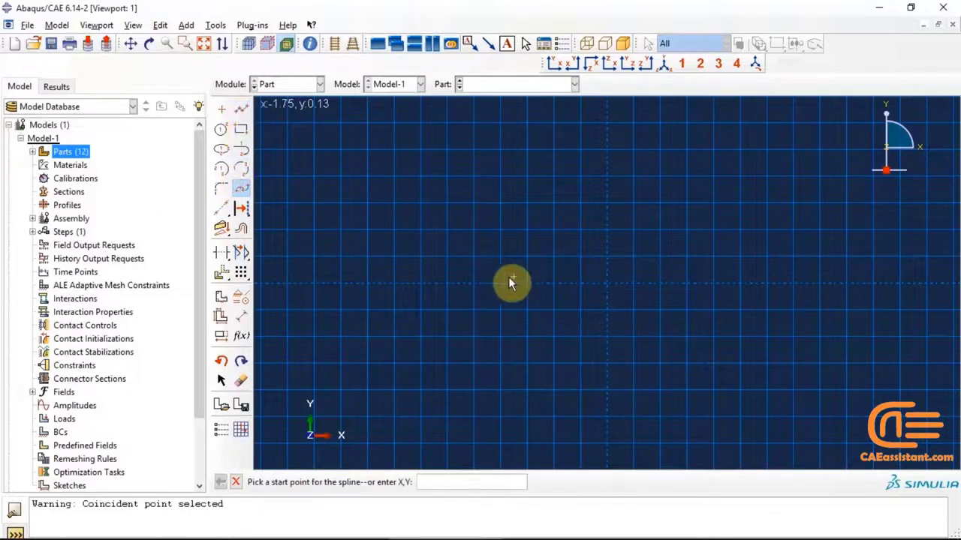
{"action": "left_click", "coordinate": [501, 284]}
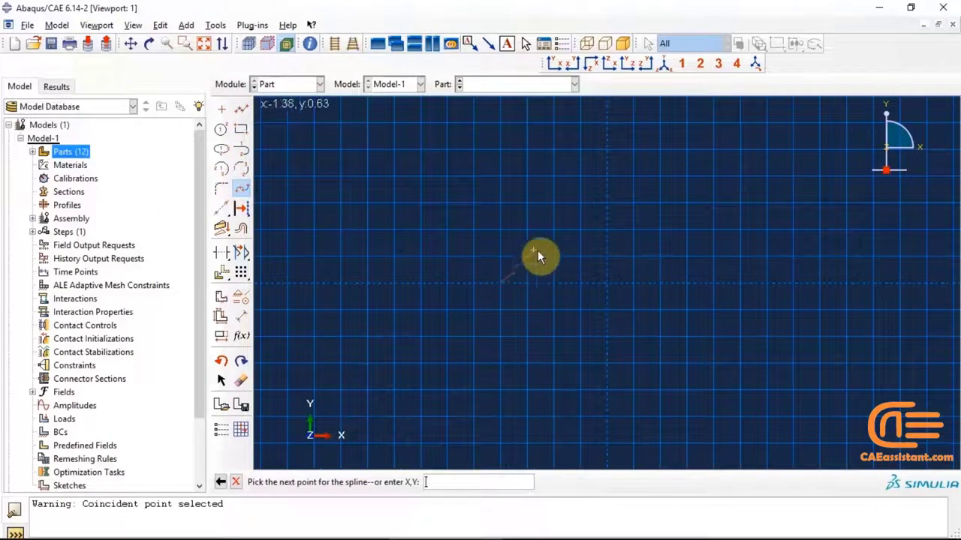
{"action": "left_click", "coordinate": [580, 229]}
{"action": "left_click", "coordinate": [686, 283]}
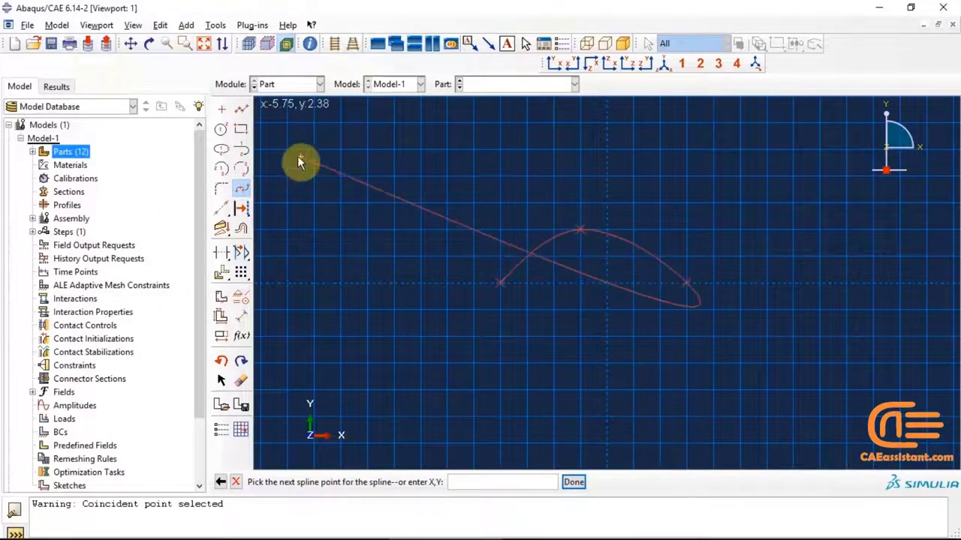
{"action": "left_click", "coordinate": [575, 482]}
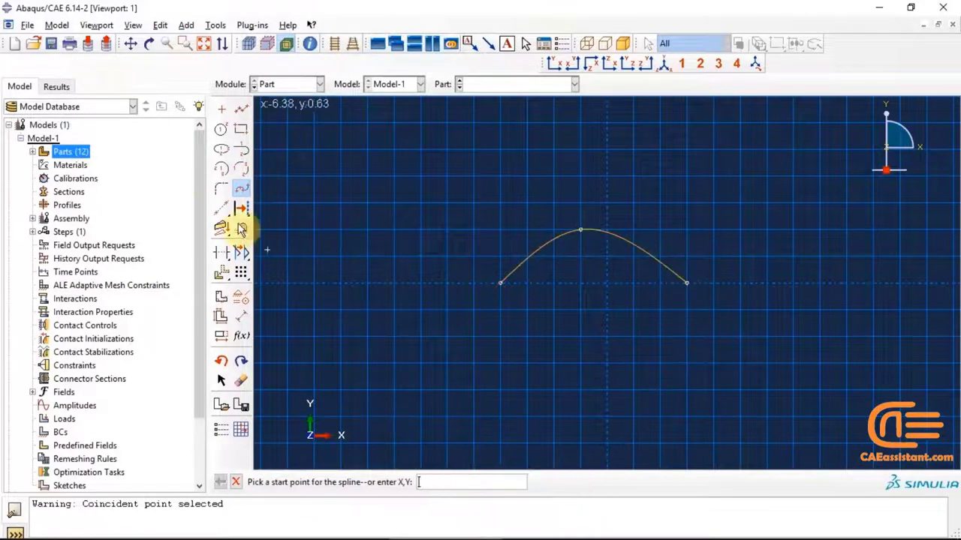
{"action": "key", "text": "Escape"}
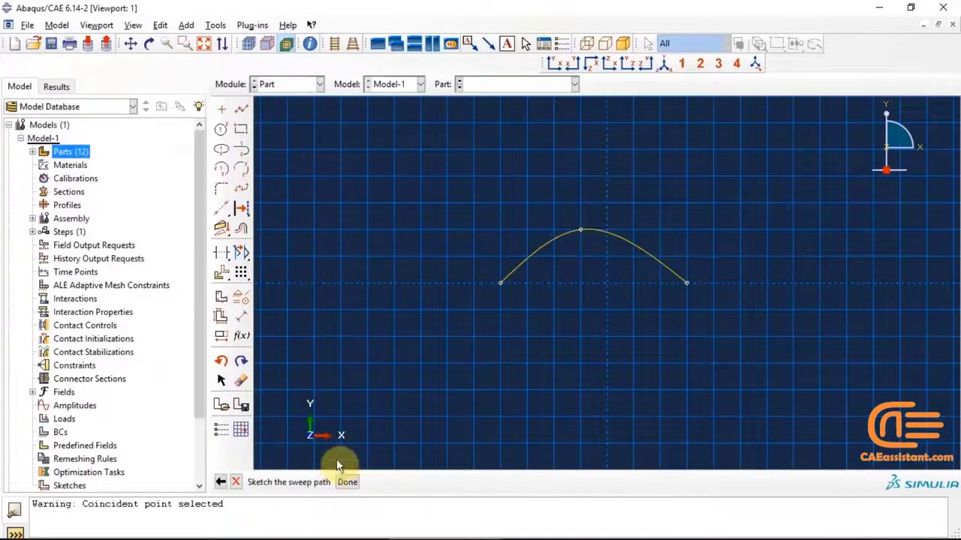
{"action": "left_click", "coordinate": [347, 482]}
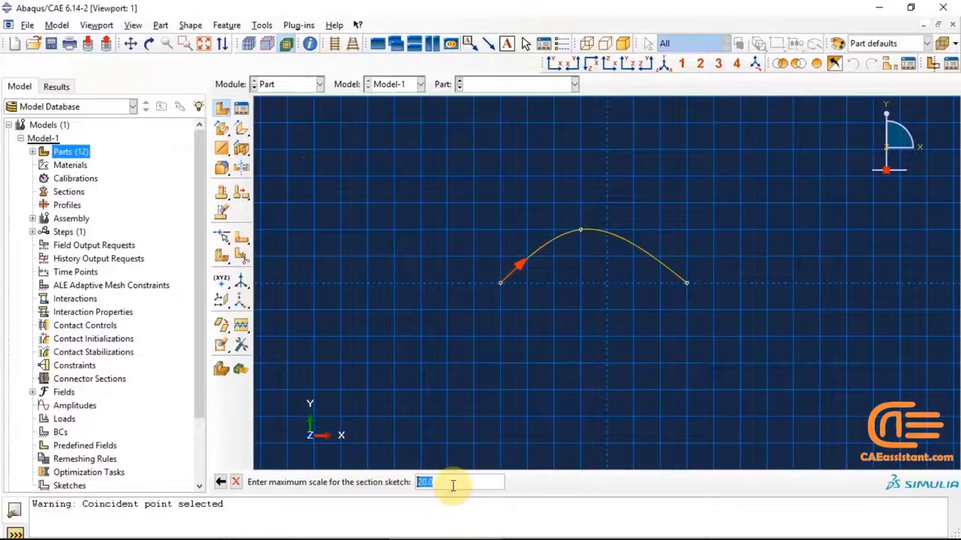
{"action": "key", "text": "Return"}
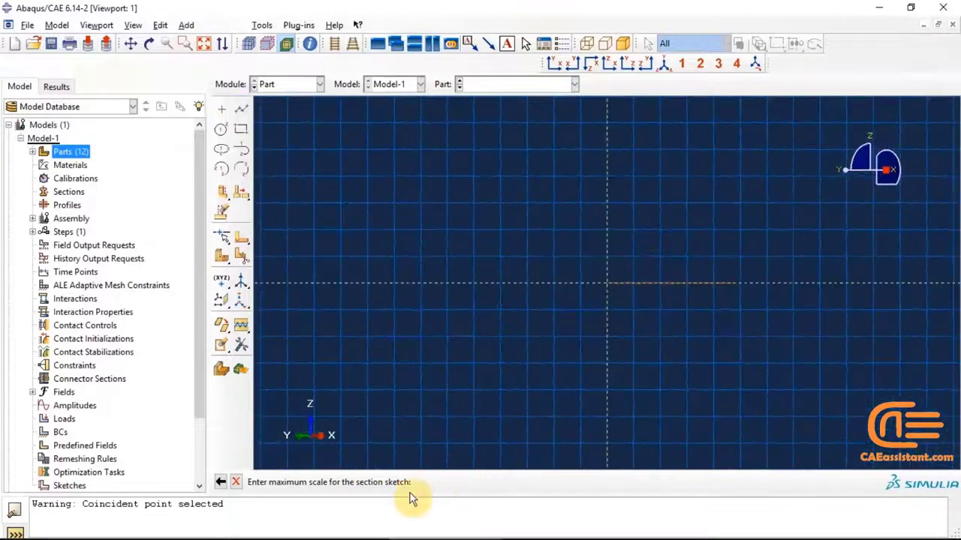
Sketch a circular cross-section on the path to sweep the hollow bent pipe
{"action": "left_click", "coordinate": [221, 130]}
{"action": "left_click", "coordinate": [579, 285]}
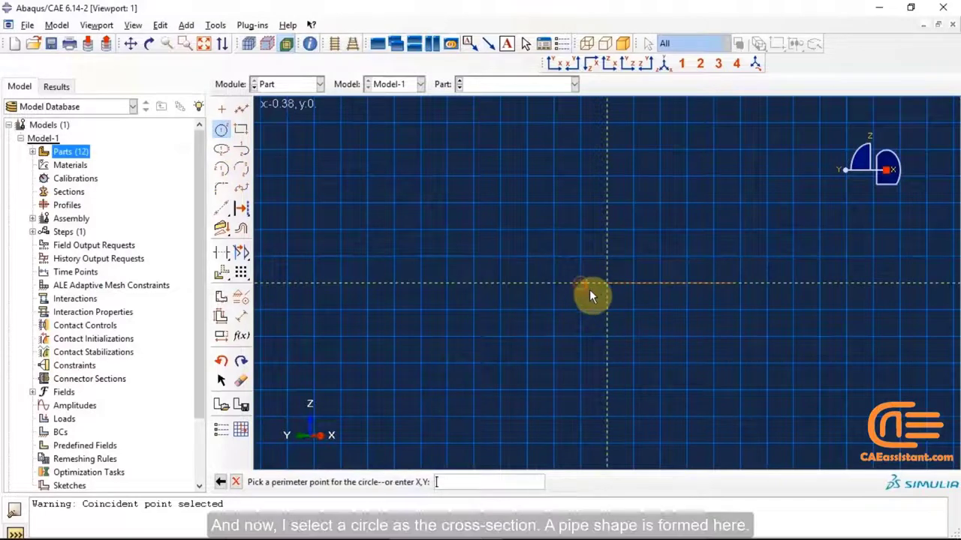
{"action": "left_click", "coordinate": [605, 285]}
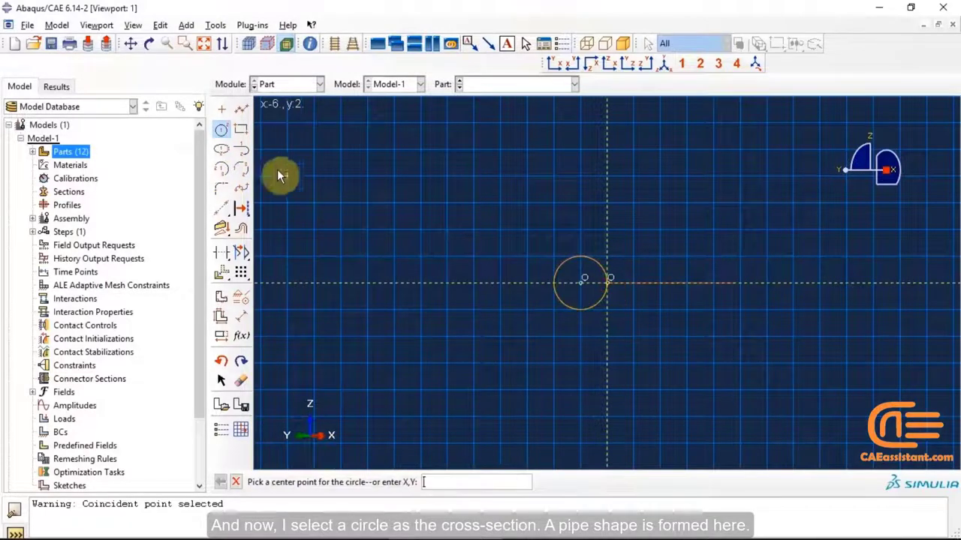
{"action": "middle_click", "coordinate": [237, 137]}
{"action": "left_click", "coordinate": [397, 483]}
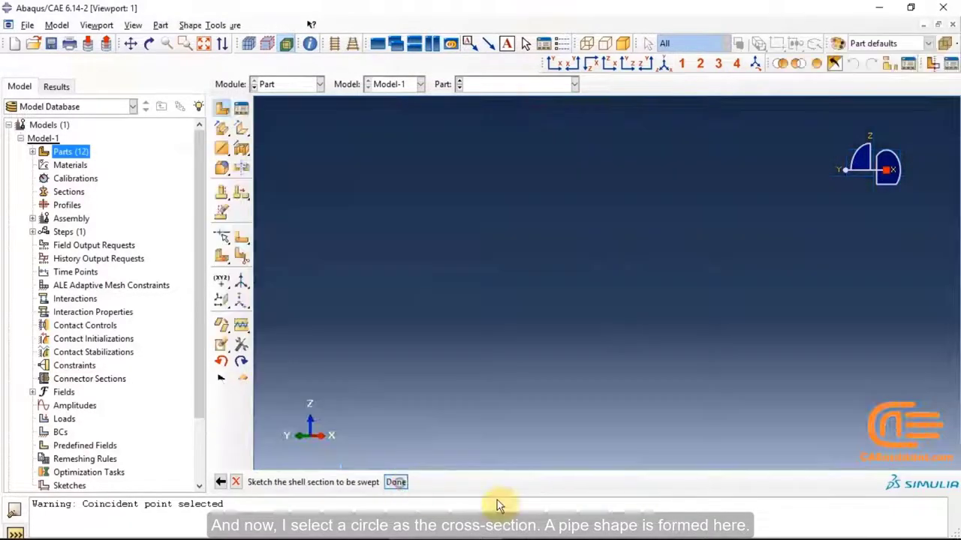
Rotate the swept pipe to show its open hollow end
{"action": "left_click", "coordinate": [149, 43]}
{"action": "left_click_drag", "start_coordinate": [548, 299], "coordinate": [583, 208]}
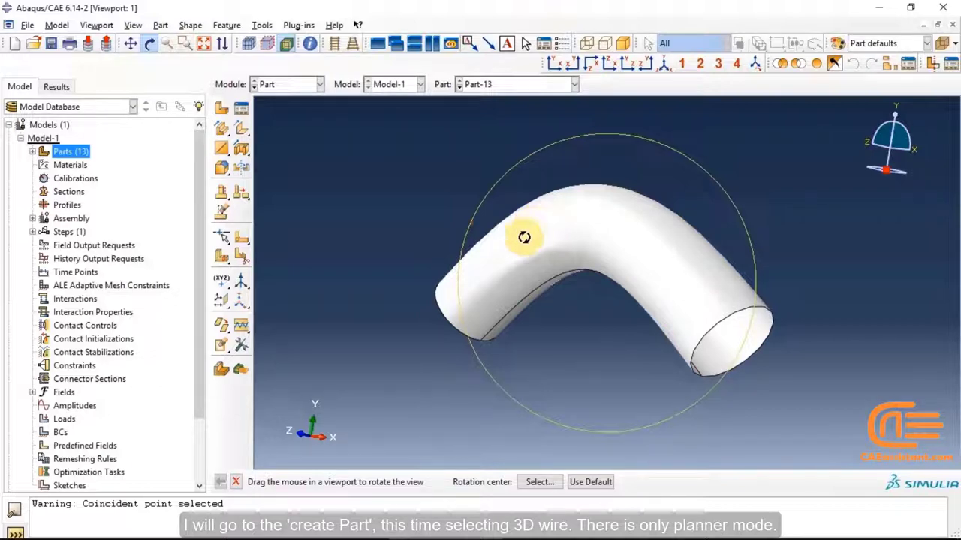
{"action": "left_click", "coordinate": [222, 108]}
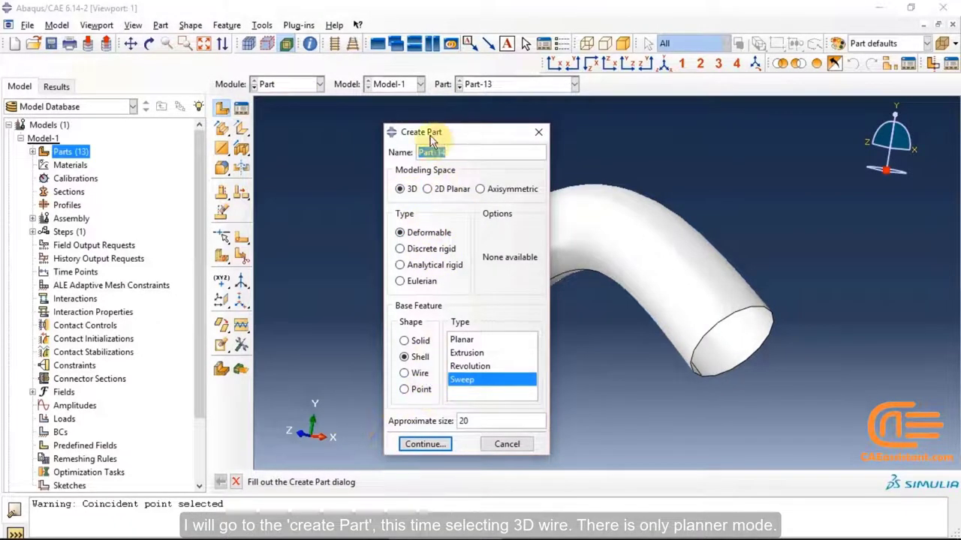
Set up a 3D planar wire part and sketch two connected horizontal segments right of the origin
{"action": "left_click", "coordinate": [419, 375]}
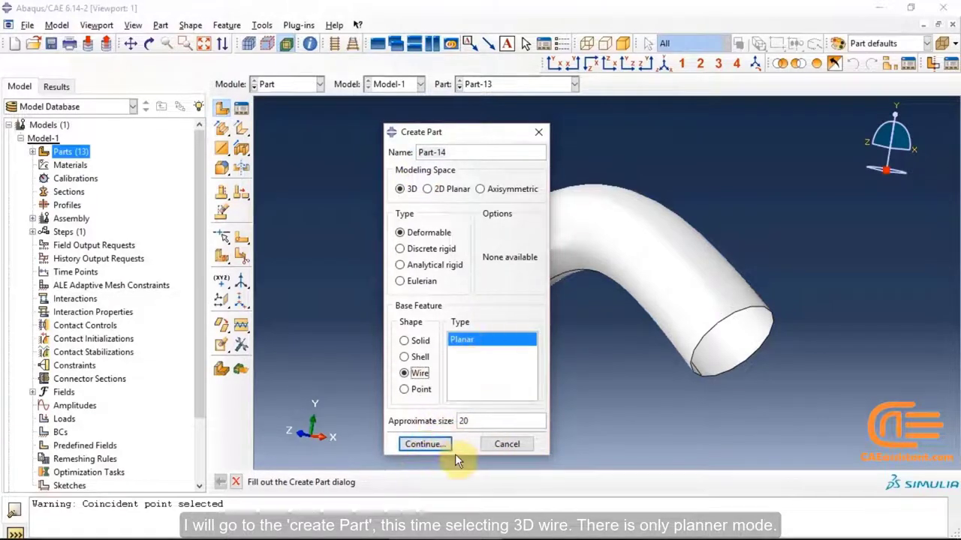
{"action": "left_click", "coordinate": [425, 444]}
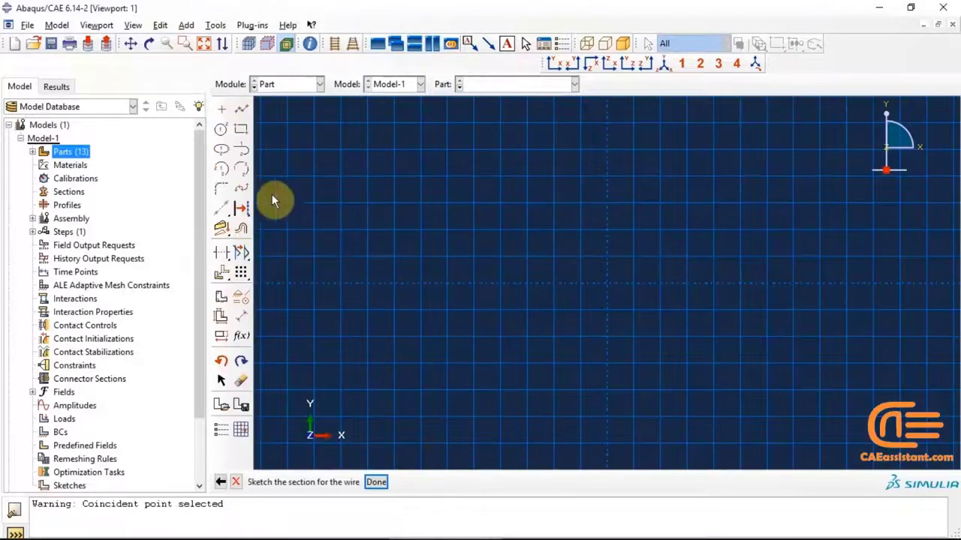
{"action": "left_click", "coordinate": [240, 108]}
{"action": "left_click", "coordinate": [608, 256]}
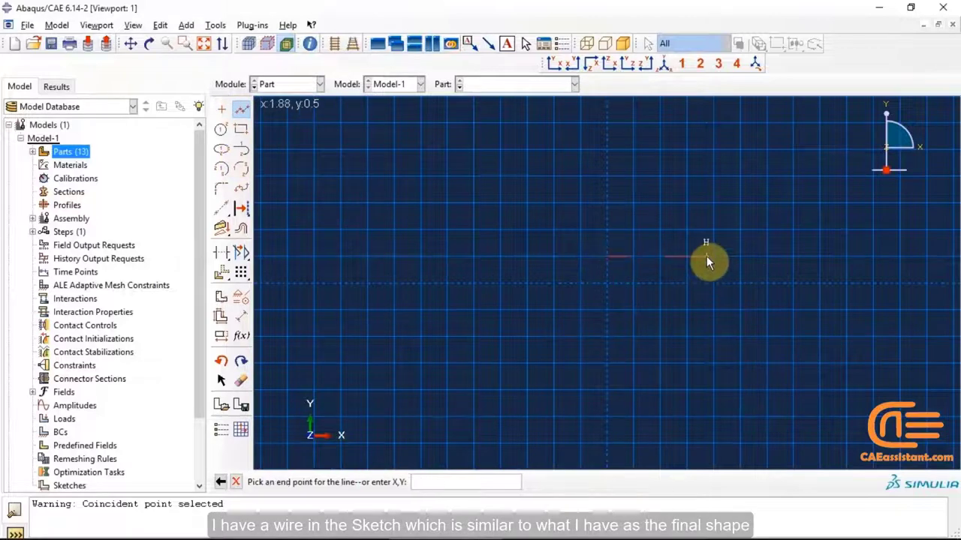
{"action": "left_click", "coordinate": [713, 256]}
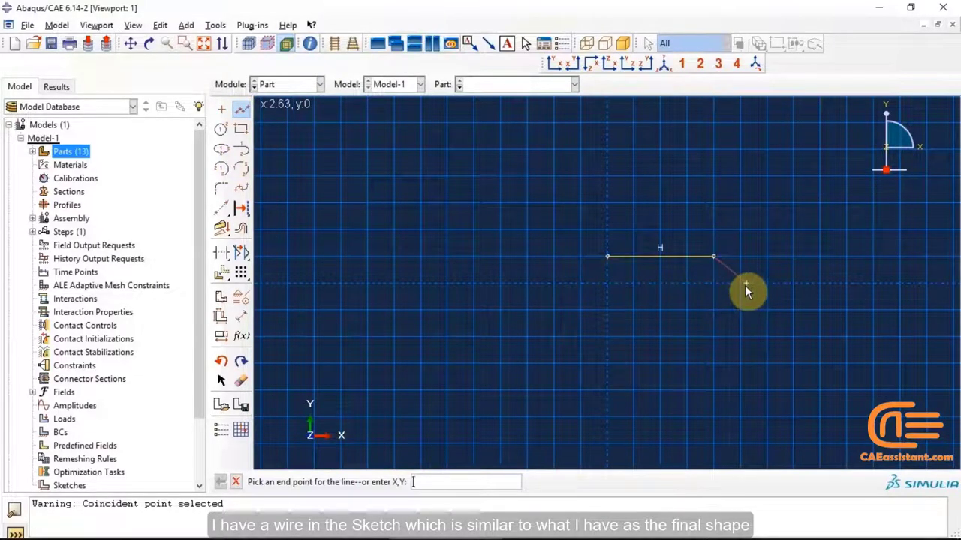
{"action": "left_click", "coordinate": [766, 257]}
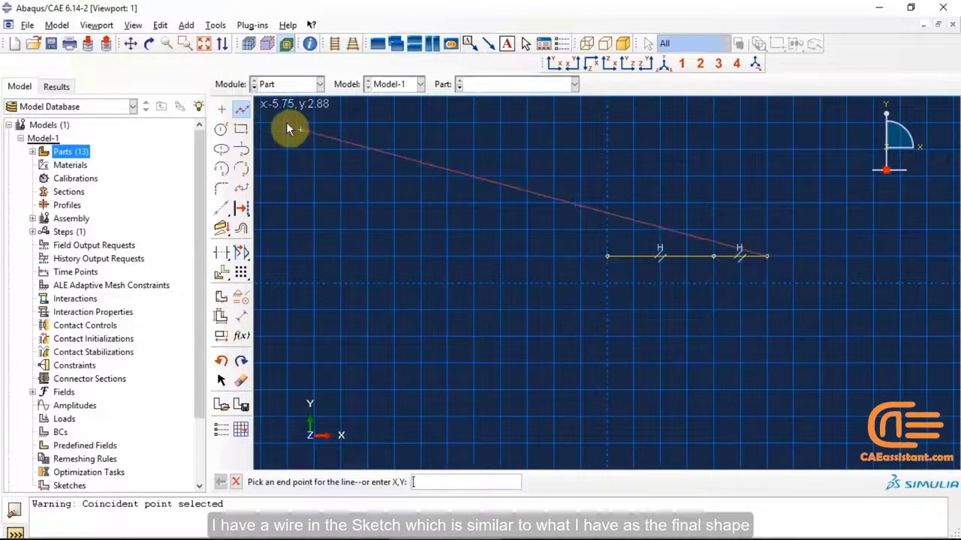
{"action": "middle_click", "coordinate": [251, 116]}
Create wire Part-14, then start a point part and abandon it at the coordinate prompt
{"action": "left_click", "coordinate": [385, 482]}
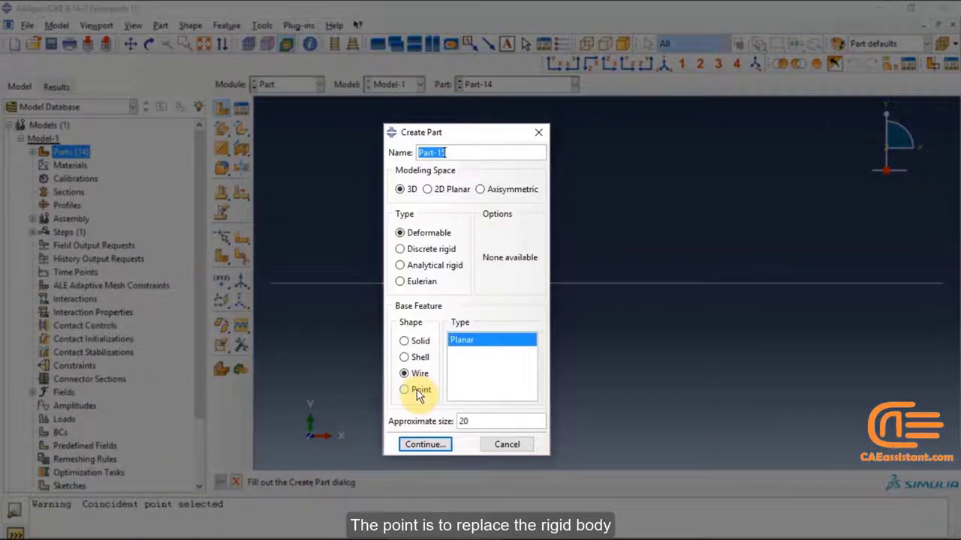
{"action": "left_click", "coordinate": [418, 391]}
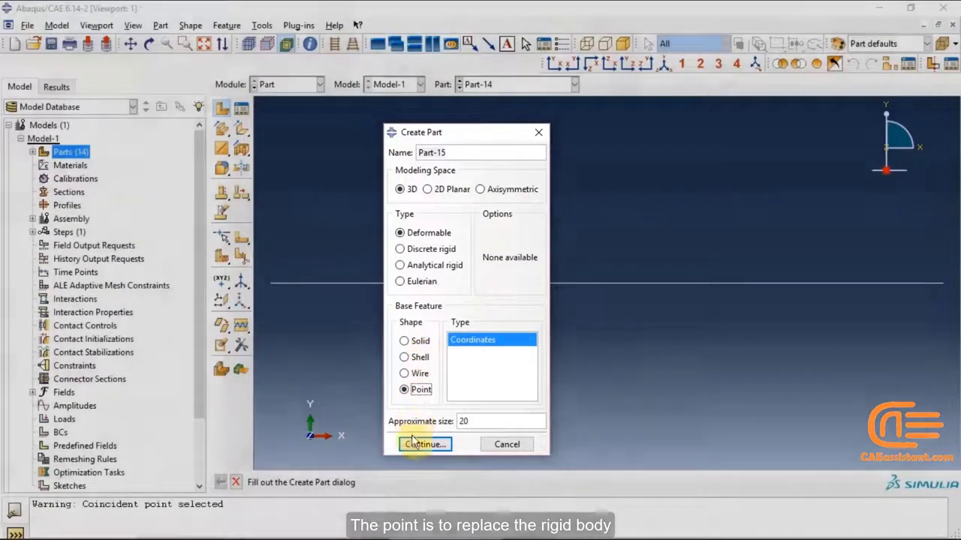
{"action": "left_click", "coordinate": [425, 445]}
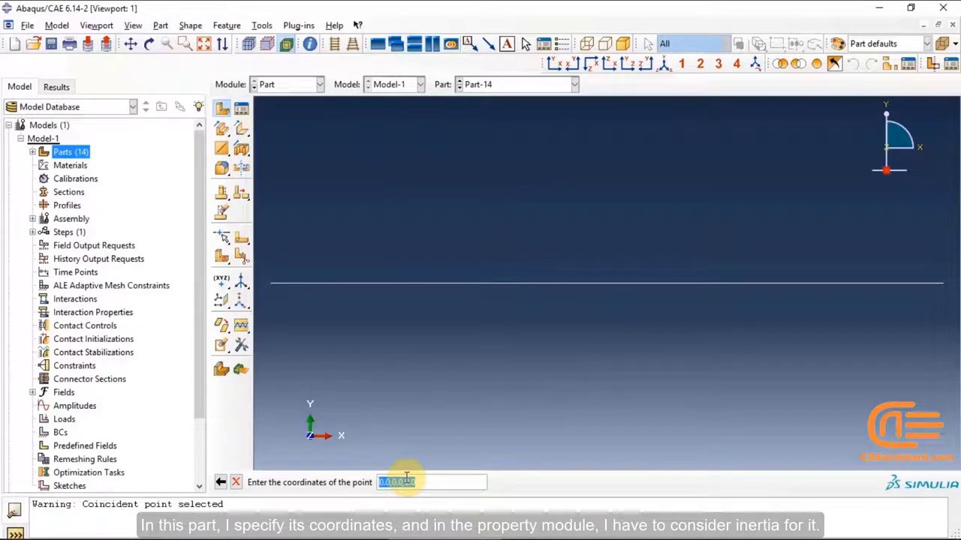
{"action": "key", "text": "Return"}
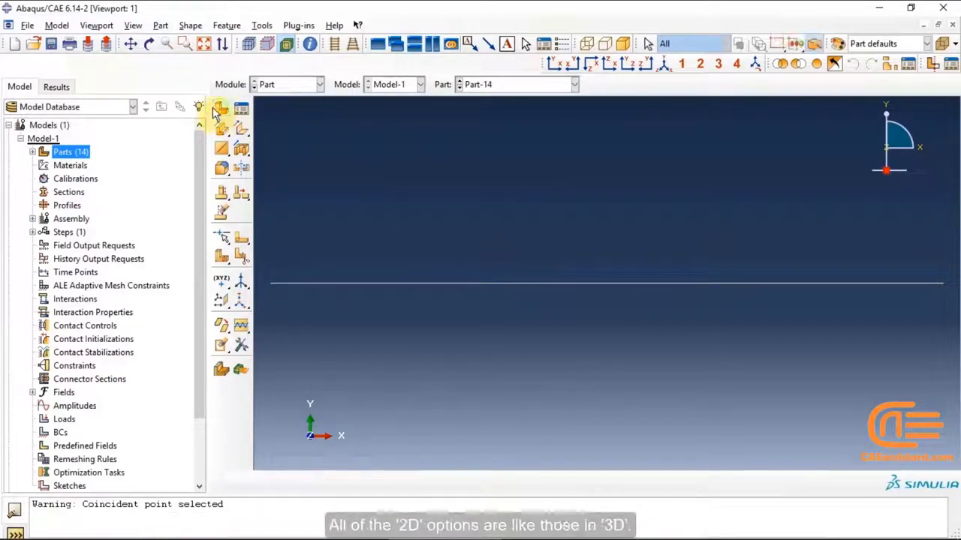
Create a 2D planar shell part from a sketched rectangle
{"action": "left_click", "coordinate": [222, 109]}
{"action": "left_click", "coordinate": [445, 190]}
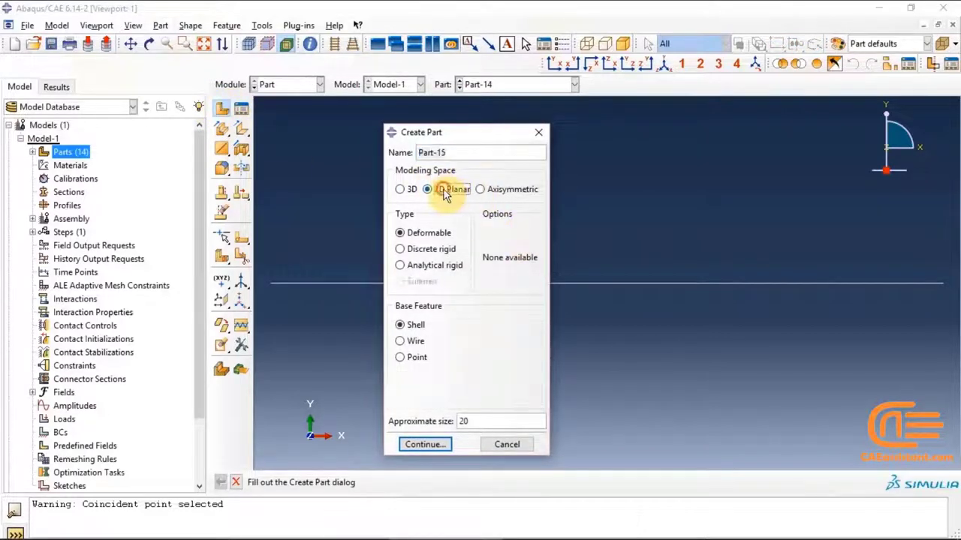
{"action": "left_click", "coordinate": [410, 343]}
{"action": "left_click", "coordinate": [413, 358]}
{"action": "left_click", "coordinate": [413, 325]}
{"action": "left_click", "coordinate": [428, 444]}
{"action": "left_click", "coordinate": [241, 130]}
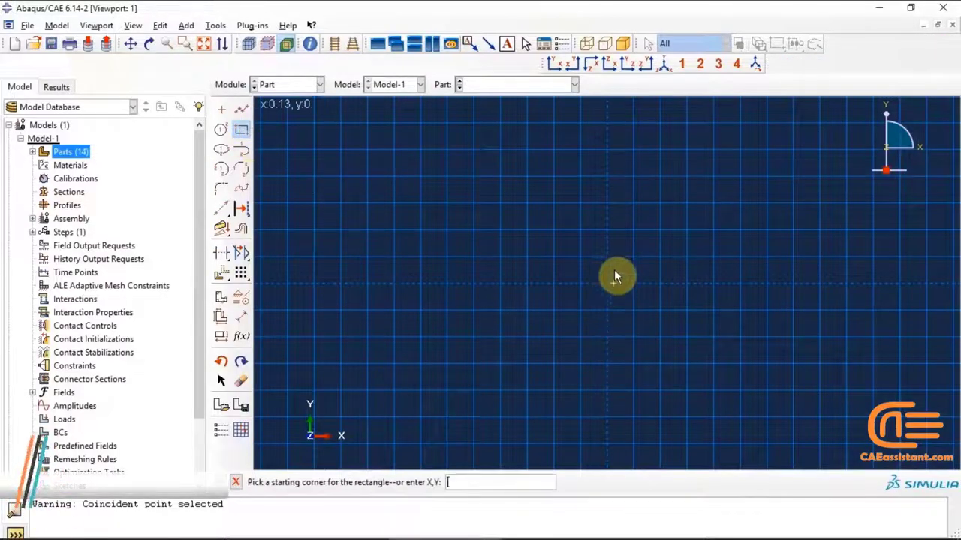
{"action": "left_click", "coordinate": [607, 257]}
{"action": "left_click", "coordinate": [685, 307]}
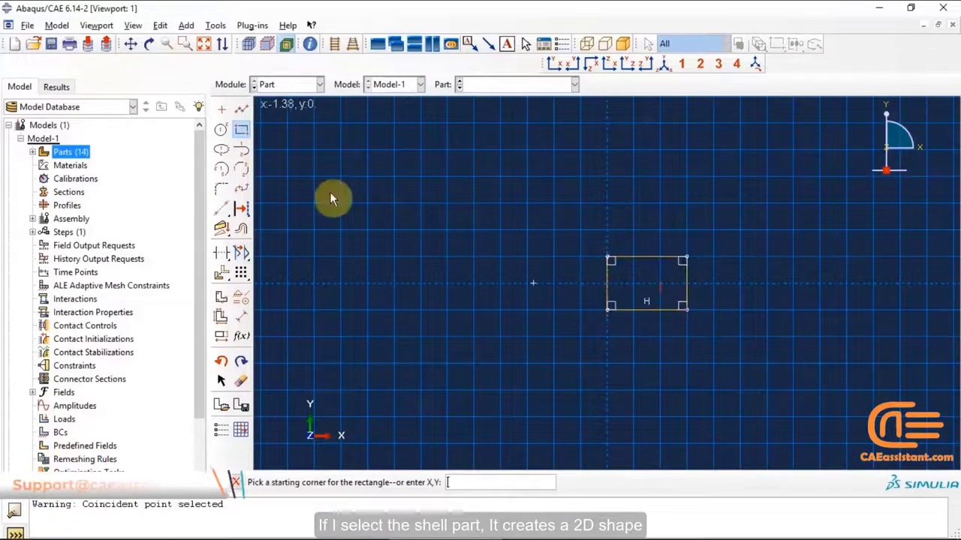
{"action": "left_click", "coordinate": [242, 133]}
{"action": "left_click", "coordinate": [401, 484]}
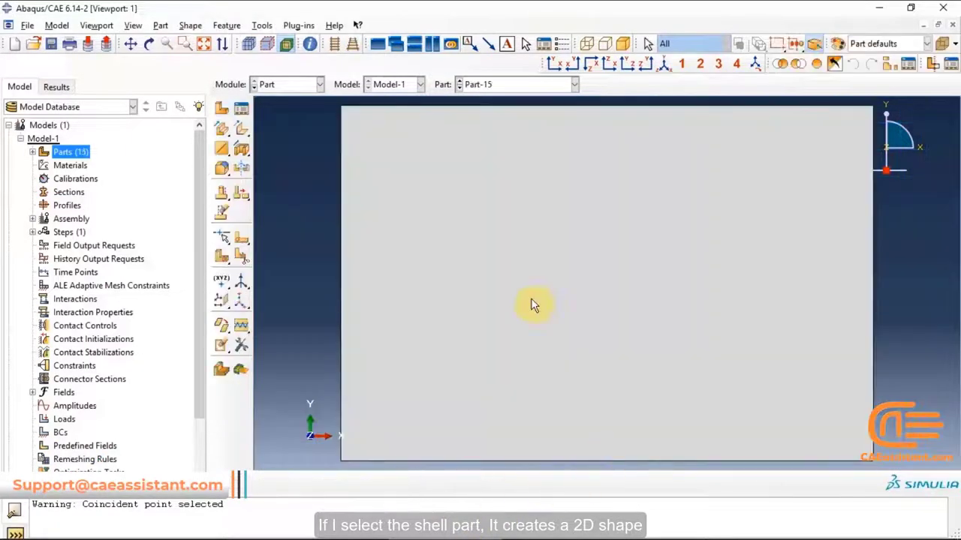
Create axisymmetric wire Part-16 as a vertical line right of the symmetry axis
{"action": "left_click", "coordinate": [222, 108]}
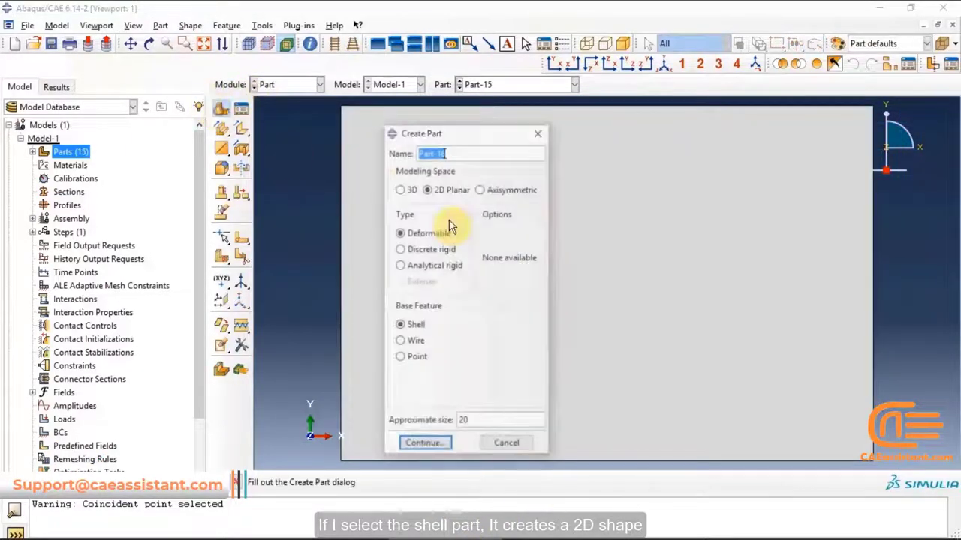
{"action": "left_click", "coordinate": [482, 189]}
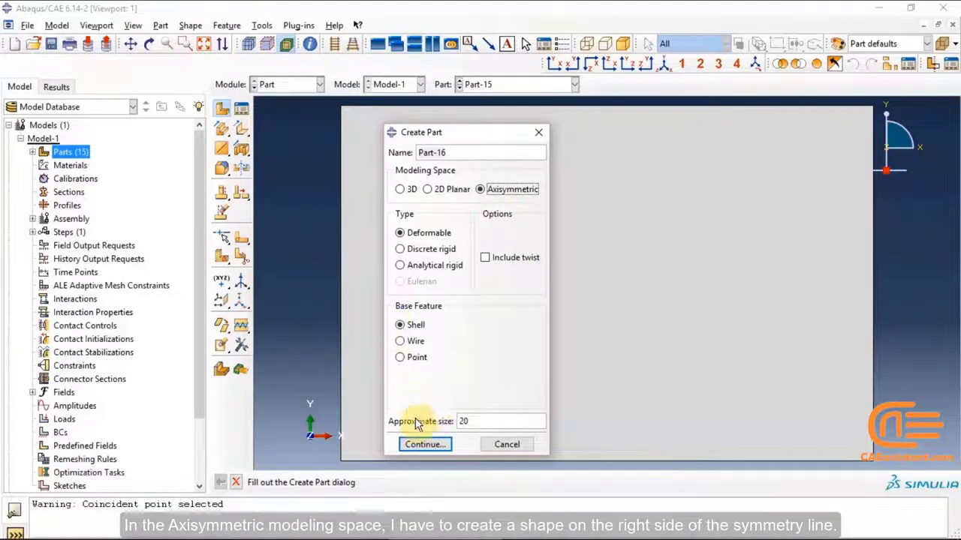
{"action": "left_click", "coordinate": [411, 341]}
{"action": "left_click", "coordinate": [422, 444]}
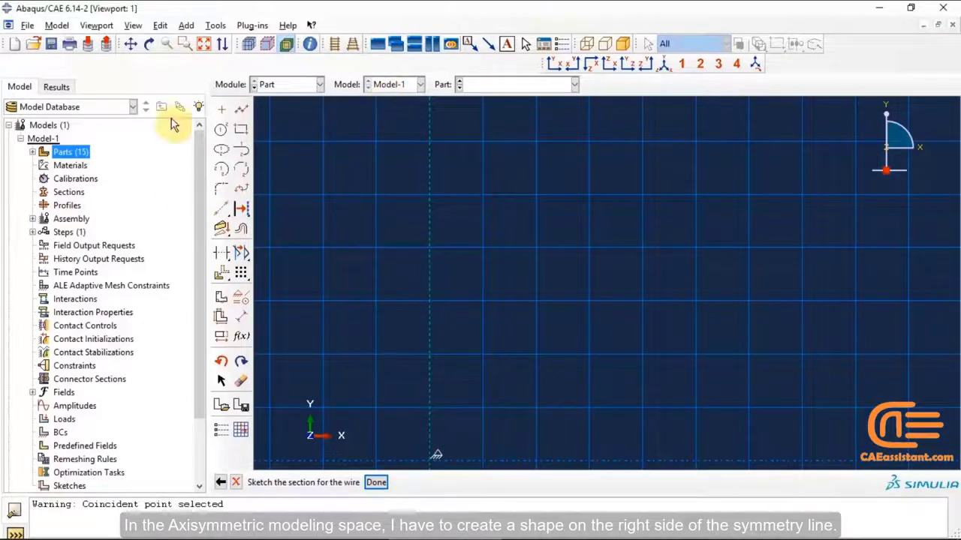
{"action": "left_click", "coordinate": [242, 111]}
{"action": "left_click", "coordinate": [483, 141]}
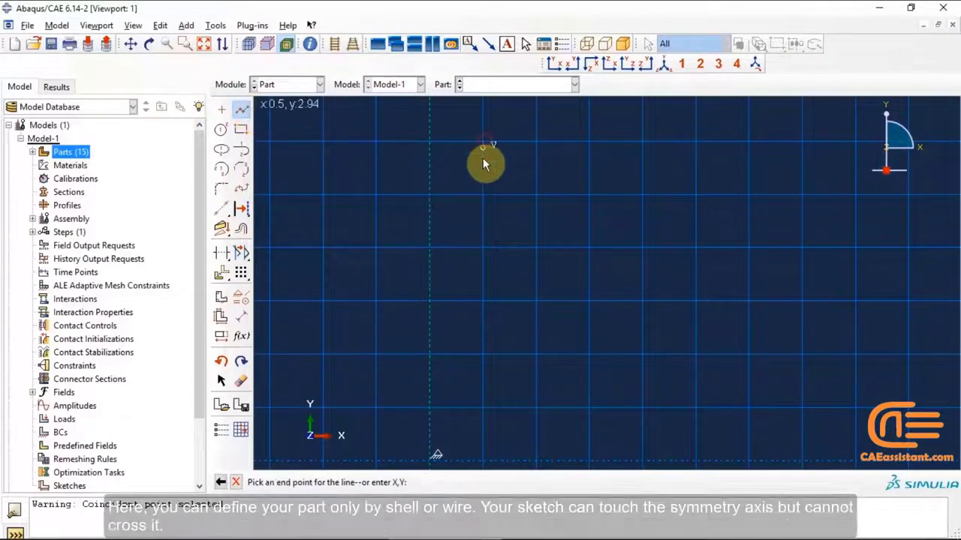
{"action": "left_click", "coordinate": [482, 354]}
{"action": "left_click", "coordinate": [241, 110]}
{"action": "left_click", "coordinate": [376, 481]}
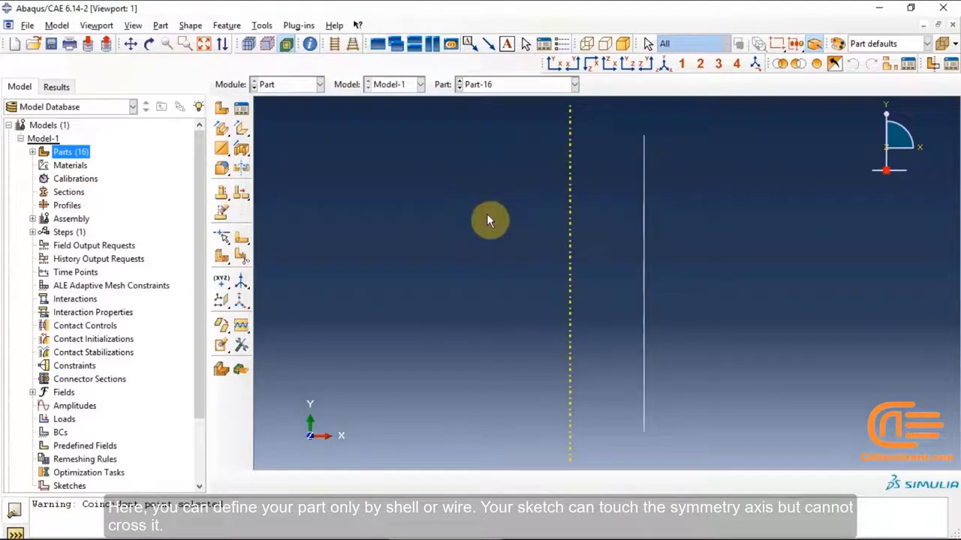
Browse the Part Manager list and display the threeDshelldraft cone part
{"action": "left_click", "coordinate": [240, 107]}
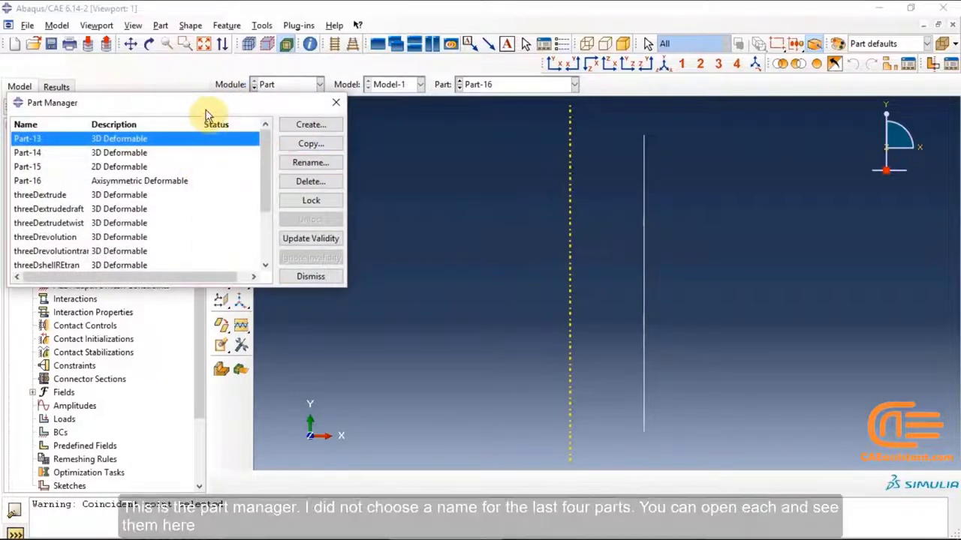
{"action": "left_click", "coordinate": [183, 102]}
{"action": "left_click_drag", "start_coordinate": [182, 103], "coordinate": [396, 107]}
{"action": "scroll", "coordinate": [315, 206], "scroll_direction": "down", "scroll_amount": 2}
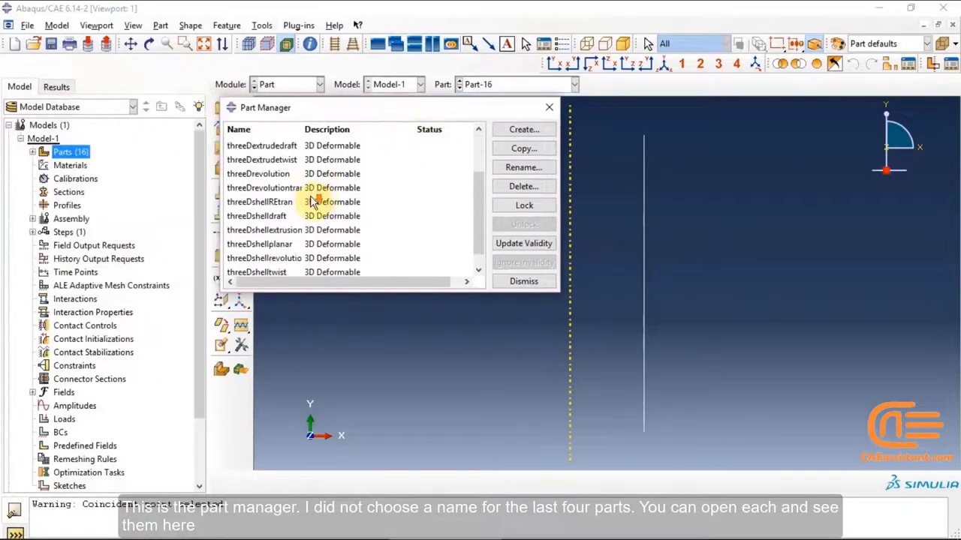
{"action": "scroll", "coordinate": [314, 211], "scroll_direction": "up", "scroll_amount": 3}
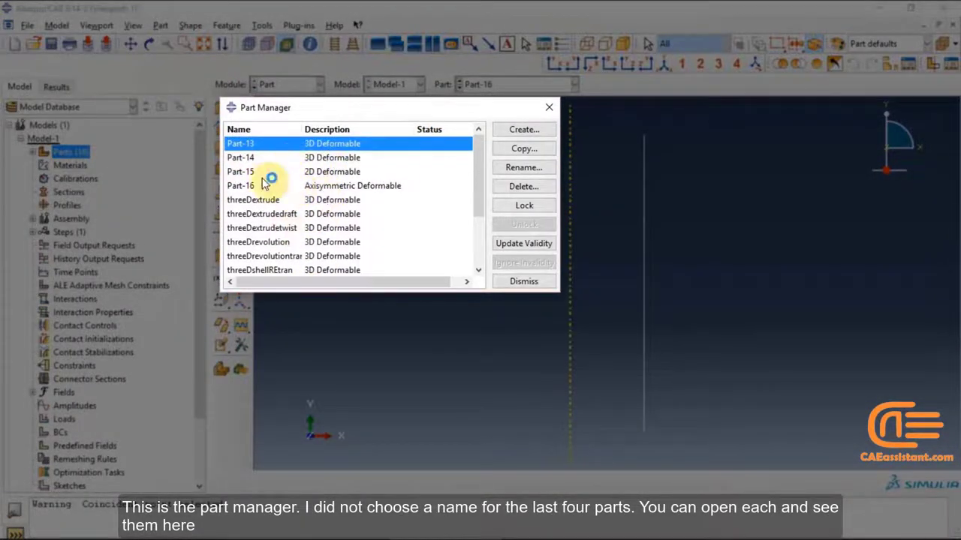
{"action": "scroll", "coordinate": [310, 215], "scroll_direction": "down", "scroll_amount": 2}
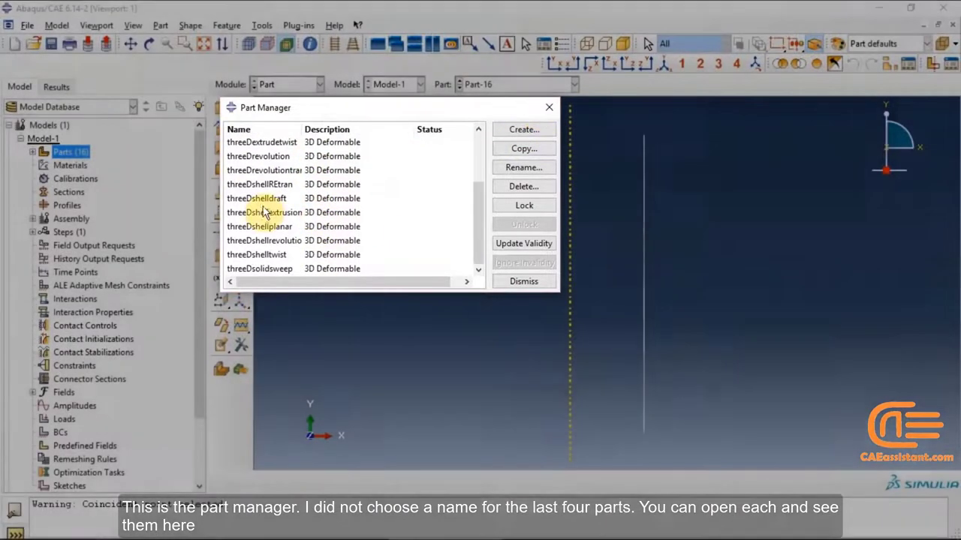
{"action": "left_click", "coordinate": [264, 200]}
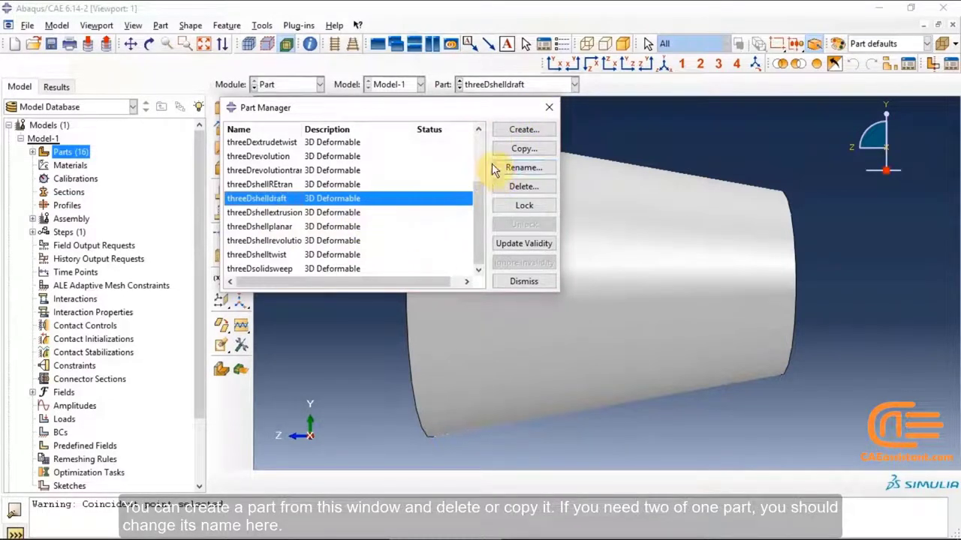
{"action": "left_click", "coordinate": [520, 135]}
{"action": "left_click", "coordinate": [531, 150]}
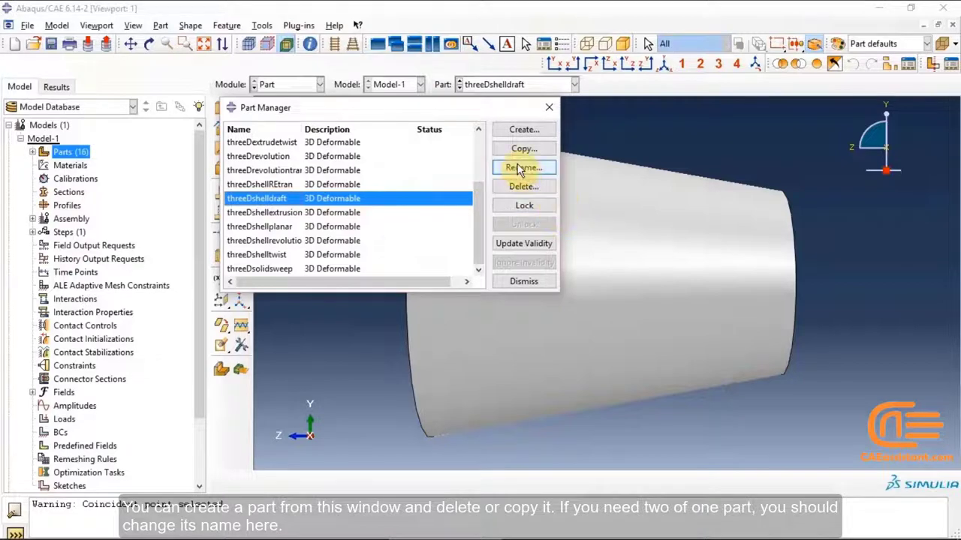
{"action": "left_click", "coordinate": [525, 207]}
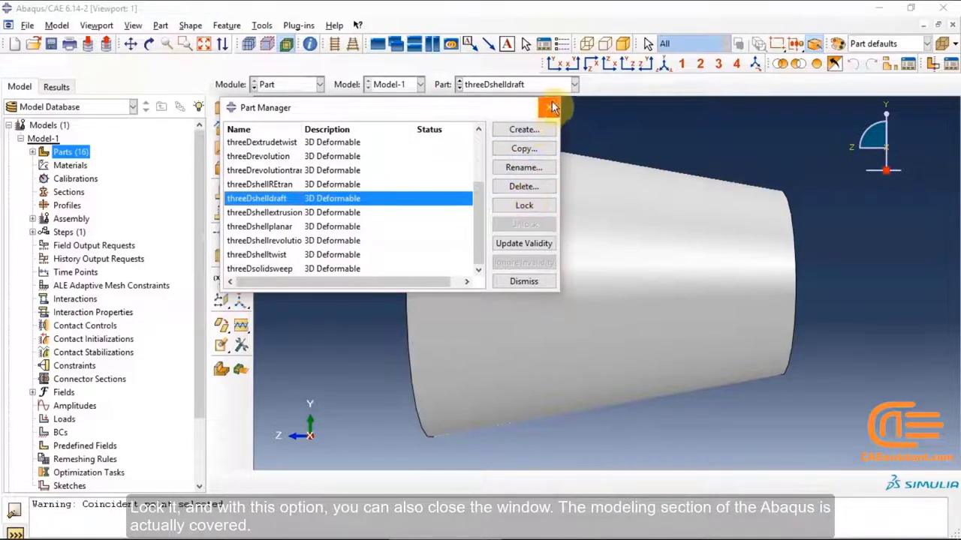
{"action": "left_click", "coordinate": [526, 281]}
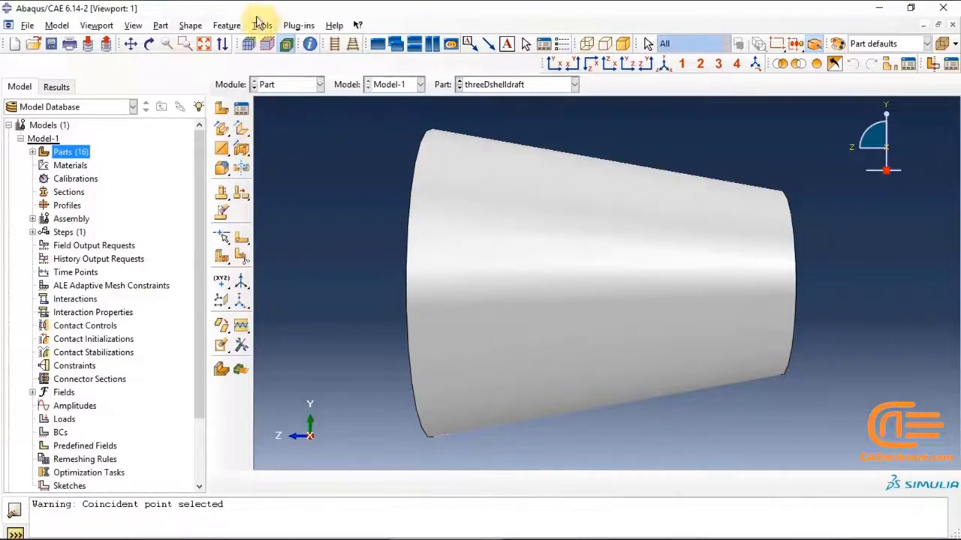
Check the module list, staying in the Part module
{"action": "left_click", "coordinate": [287, 83]}
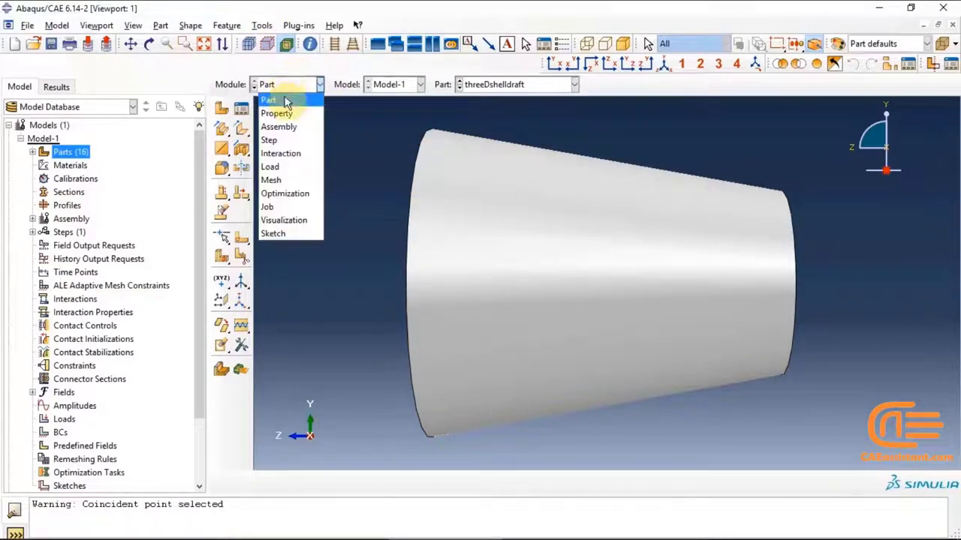
{"action": "left_click", "coordinate": [279, 101]}
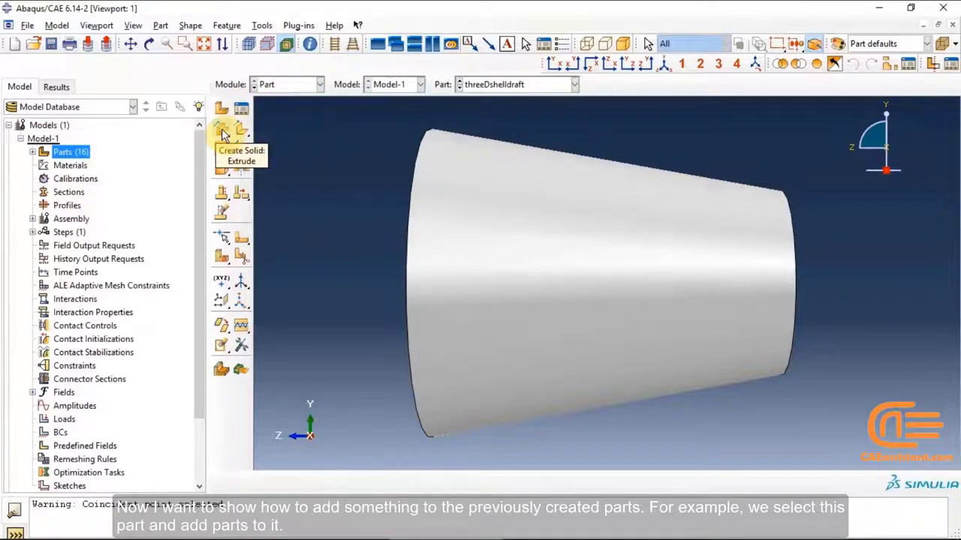
{"action": "left_click", "coordinate": [295, 84]}
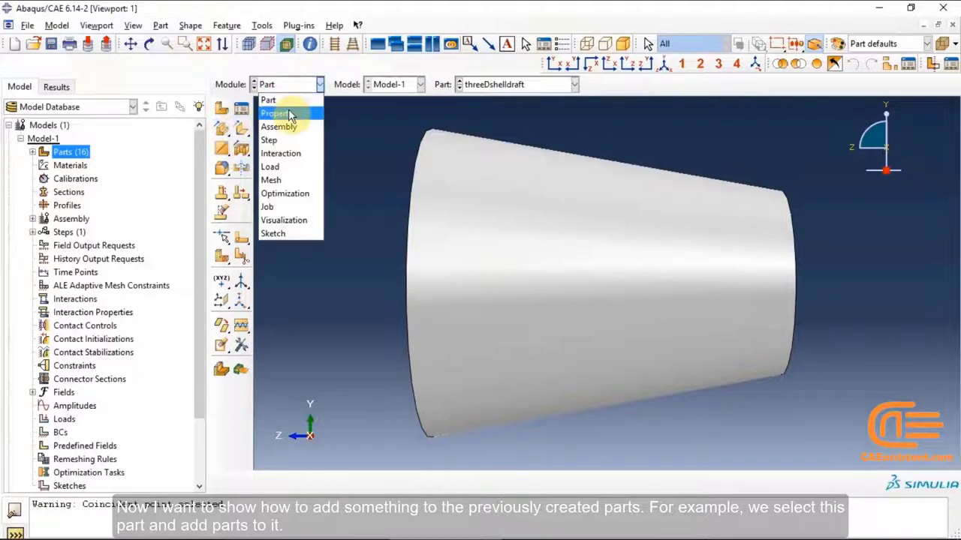
{"action": "left_click", "coordinate": [298, 100]}
Make threeDextrude the current part in the Part Manager and close it
{"action": "left_click", "coordinate": [240, 109]}
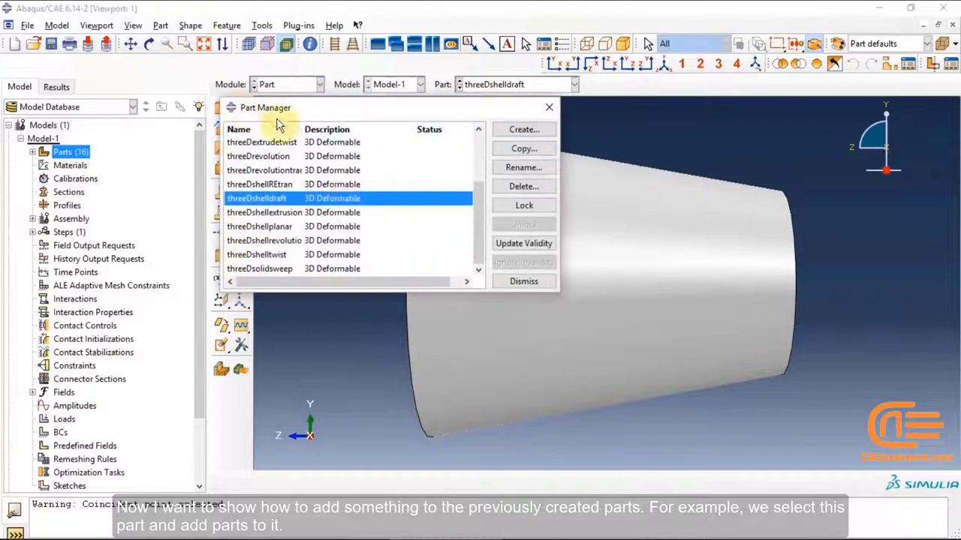
{"action": "scroll", "coordinate": [323, 215], "scroll_direction": "up", "scroll_amount": 1}
{"action": "scroll", "coordinate": [316, 243], "scroll_direction": "down", "scroll_amount": 1}
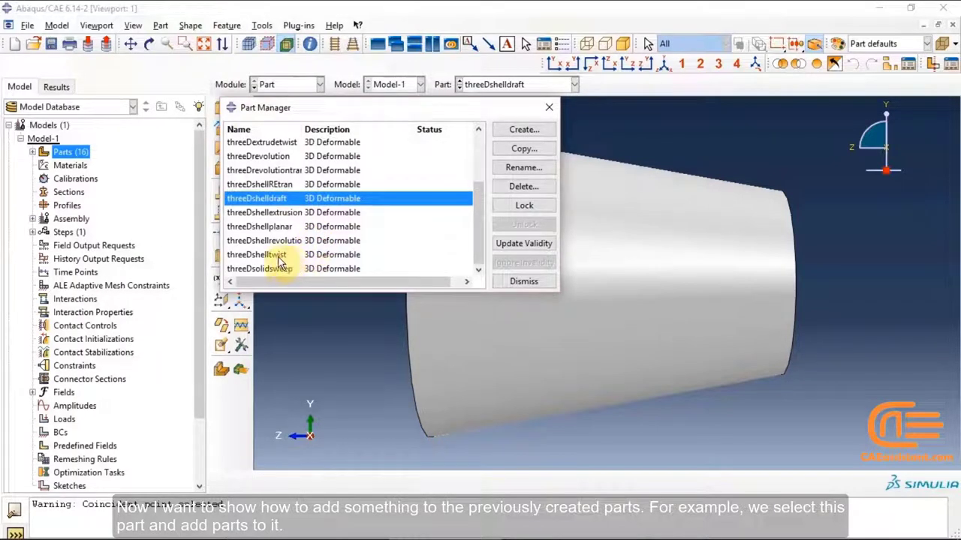
{"action": "left_click", "coordinate": [267, 226]}
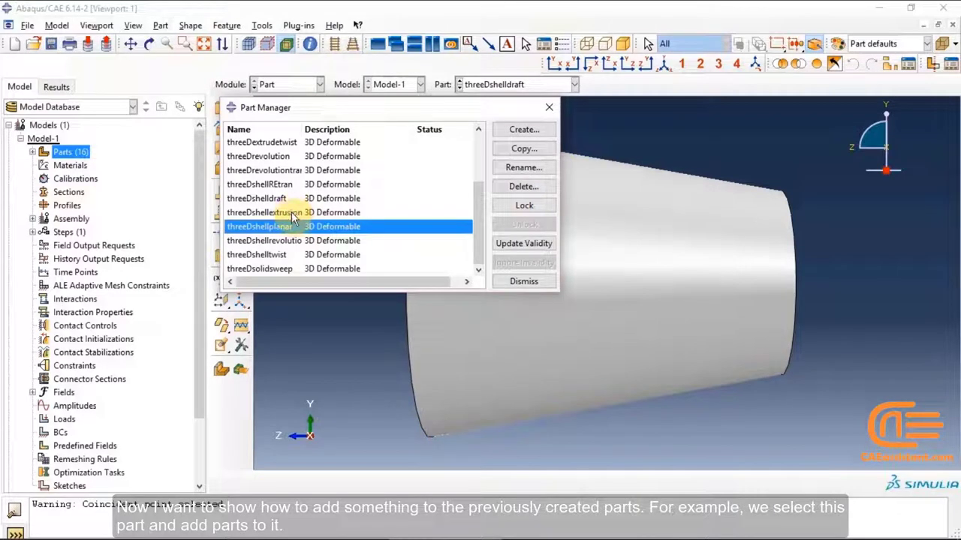
{"action": "scroll", "coordinate": [291, 212], "scroll_direction": "up", "scroll_amount": 3}
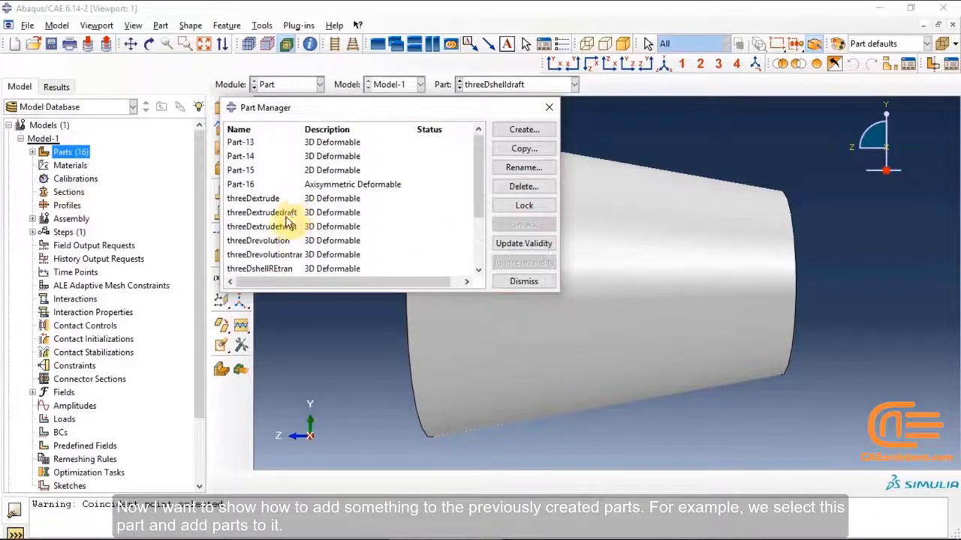
{"action": "left_click", "coordinate": [270, 199]}
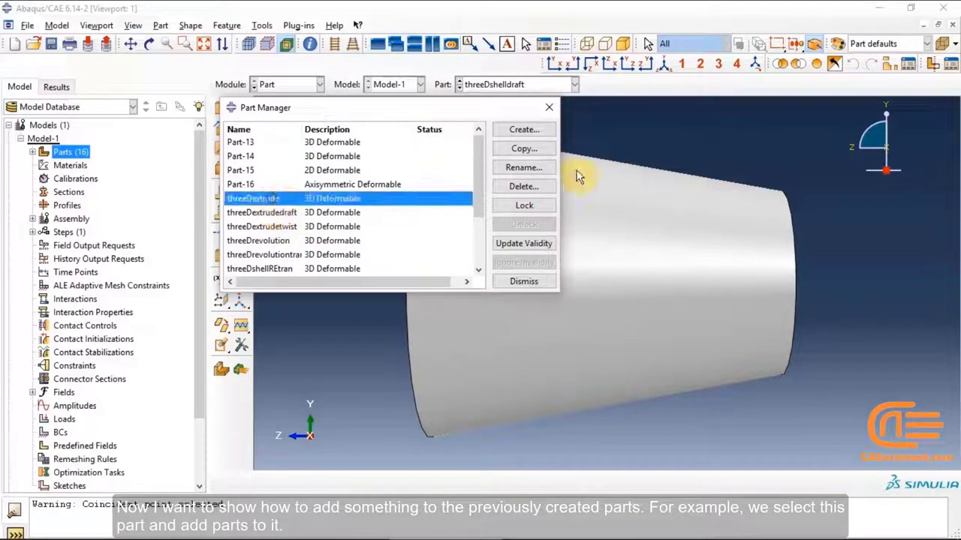
{"action": "double_click", "coordinate": [399, 195]}
{"action": "left_click", "coordinate": [549, 107]}
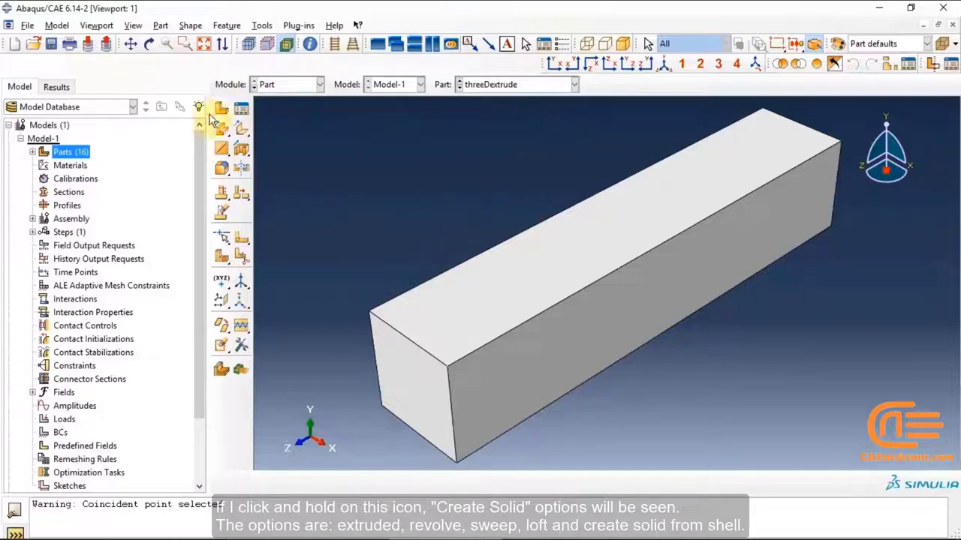
Start a solid extrusion sketched on the box's long side face, set horizontal-bottom, oriented by its bottom edge
{"action": "left_click", "coordinate": [223, 133]}
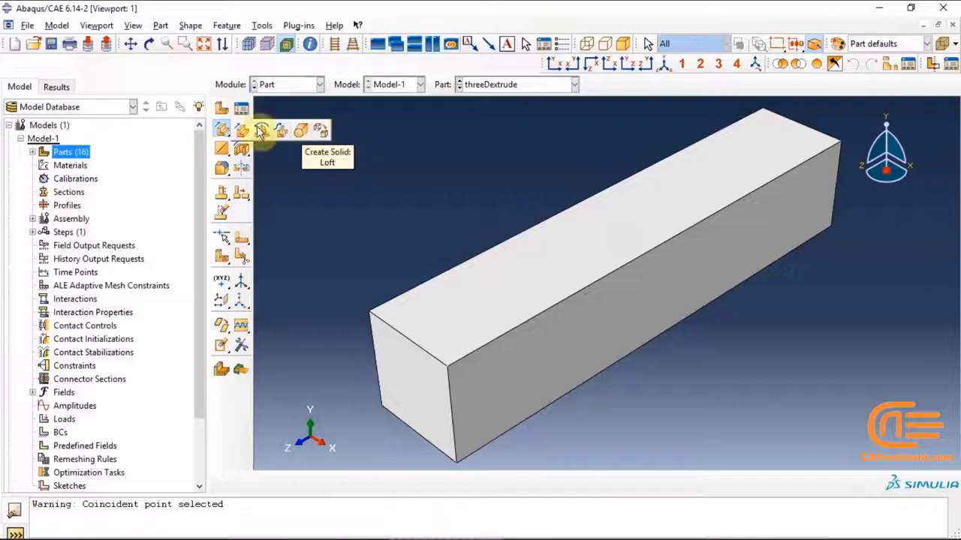
{"action": "left_click", "coordinate": [223, 130]}
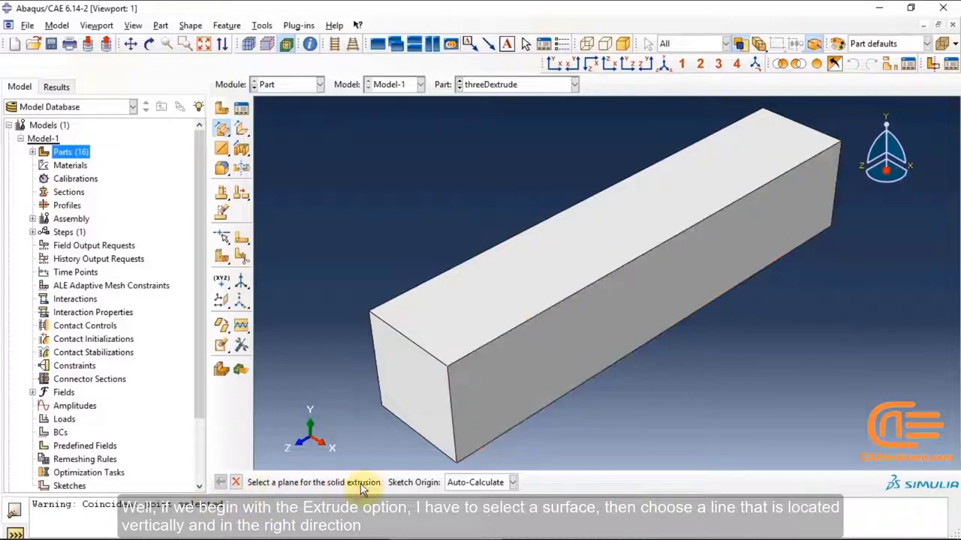
{"action": "left_click", "coordinate": [572, 364]}
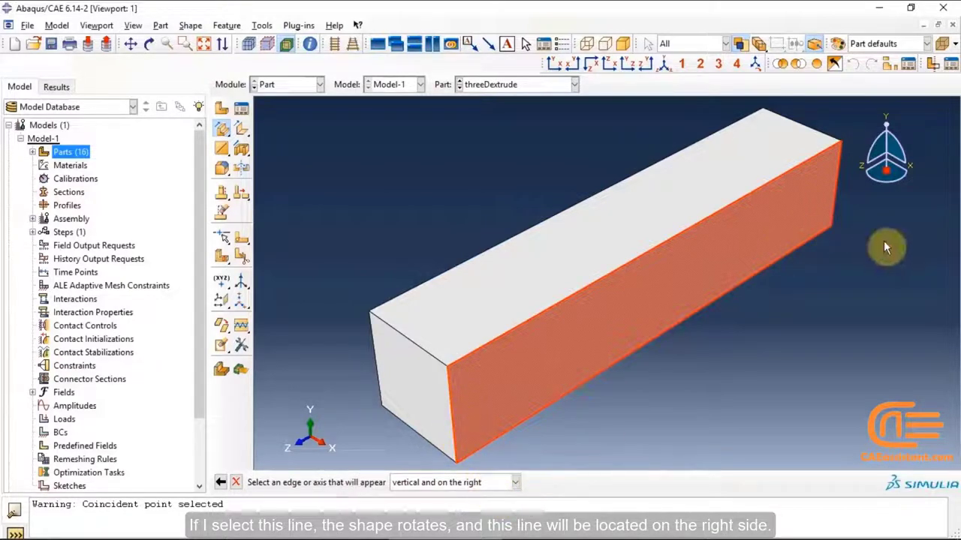
{"action": "left_click", "coordinate": [517, 481]}
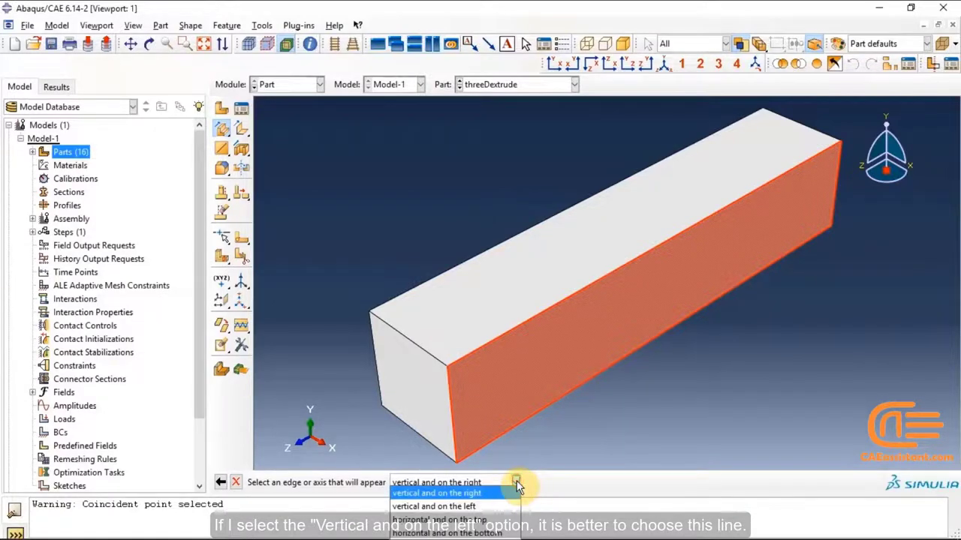
{"action": "left_click", "coordinate": [418, 508]}
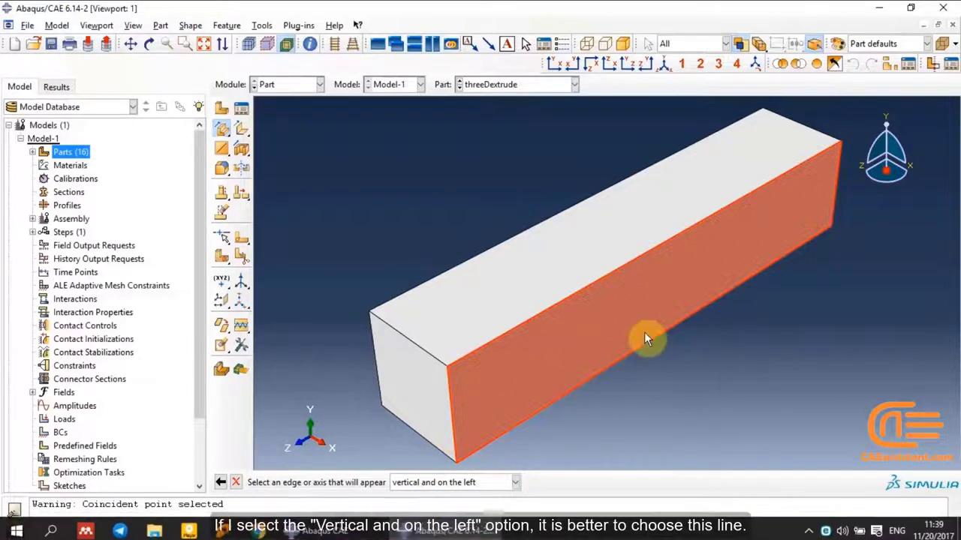
{"action": "left_click", "coordinate": [518, 482]}
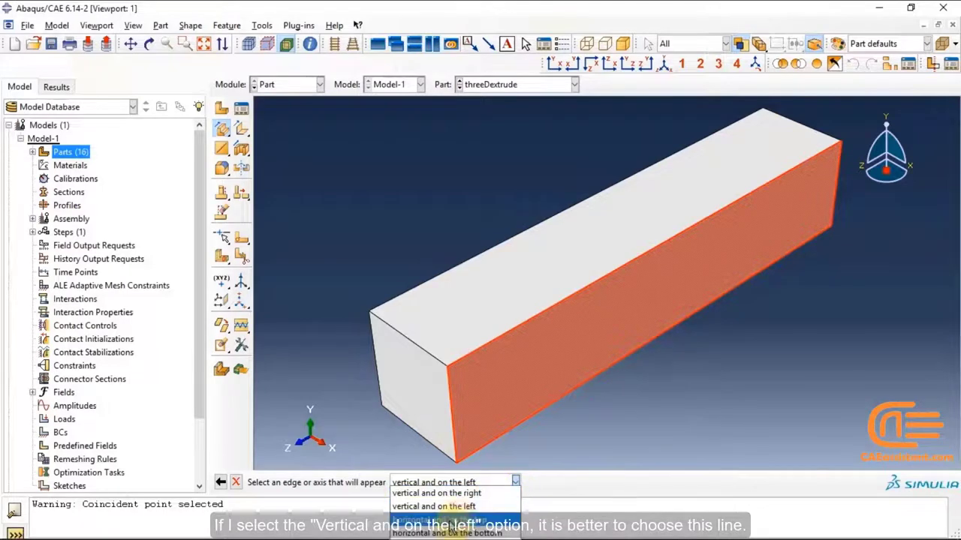
{"action": "key", "text": "Down"}
{"action": "key", "text": "Down"}
{"action": "key", "text": "Return"}
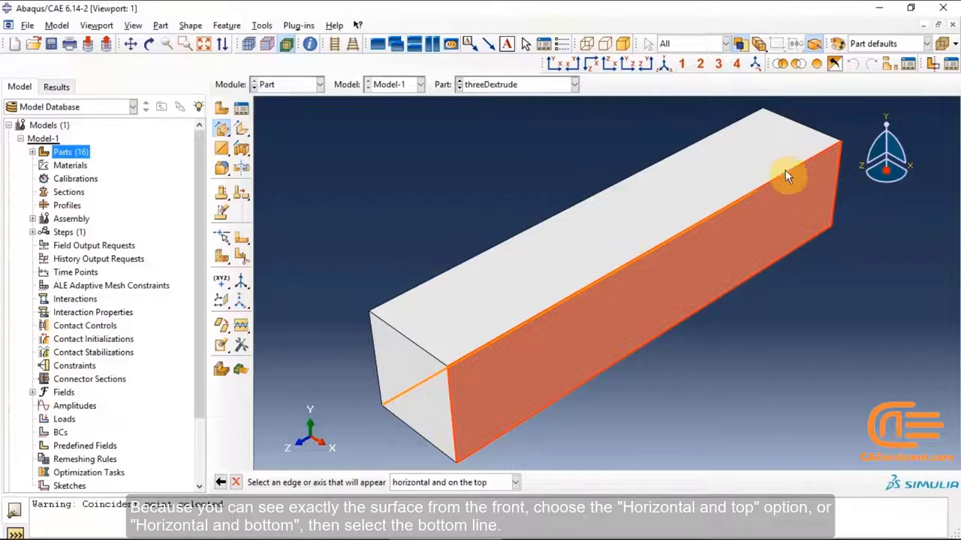
{"action": "left_click", "coordinate": [514, 480]}
{"action": "left_click", "coordinate": [494, 535]}
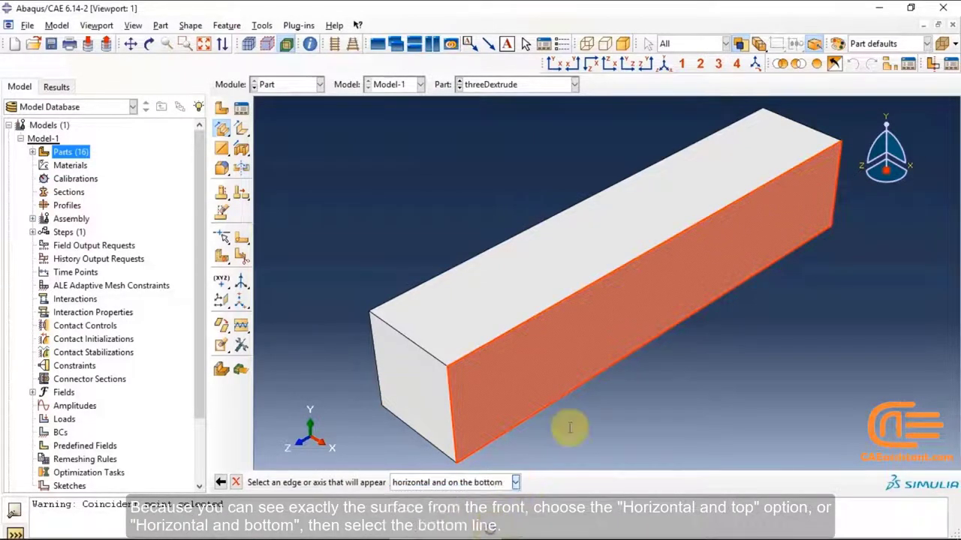
{"action": "left_click", "coordinate": [612, 368]}
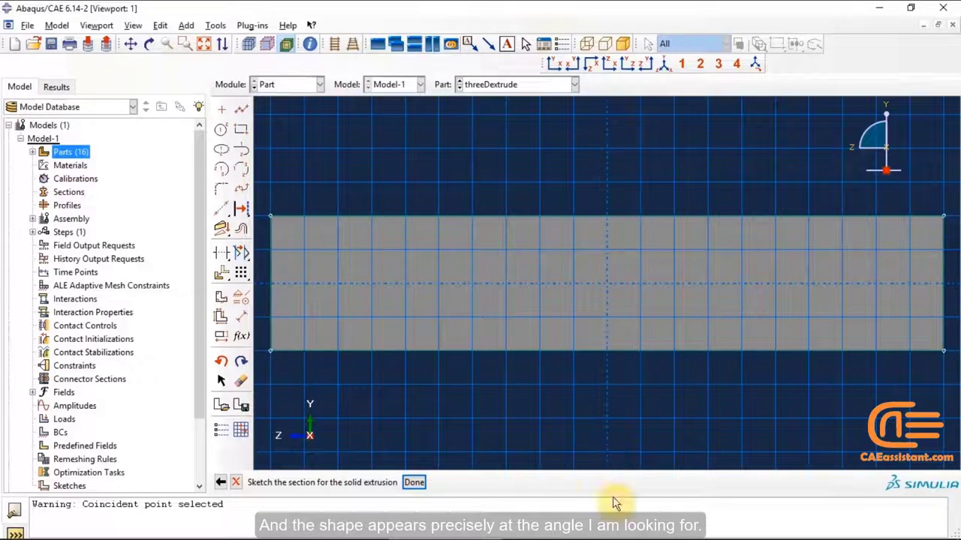
Sketch a small circle on the box's side face
{"action": "left_click", "coordinate": [242, 111]}
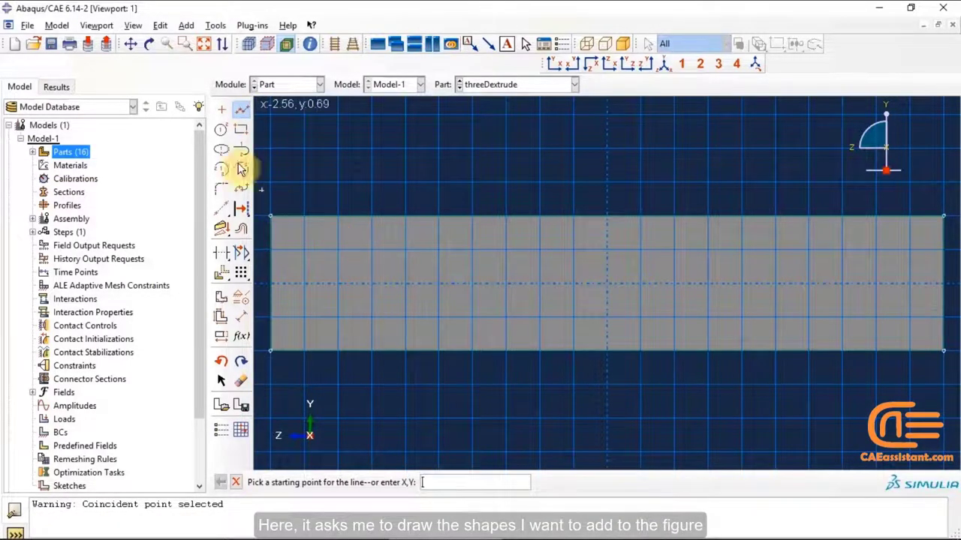
{"action": "left_click", "coordinate": [242, 111]}
{"action": "left_click", "coordinate": [224, 130]}
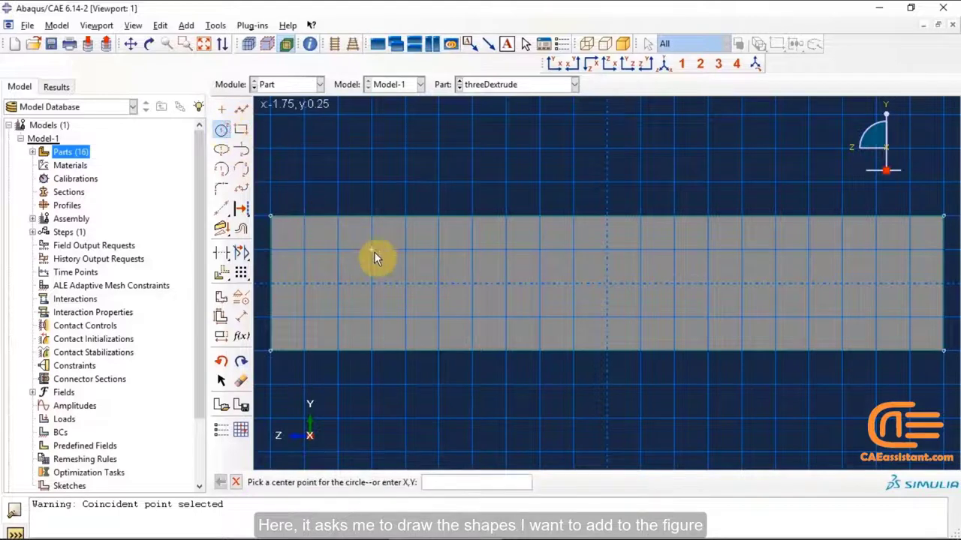
{"action": "left_click", "coordinate": [371, 250]}
{"action": "left_click", "coordinate": [392, 259]}
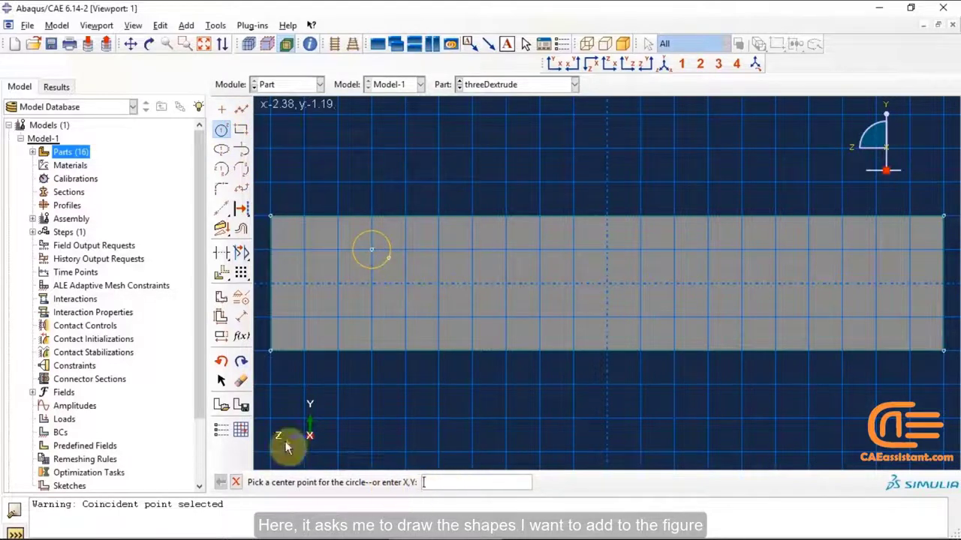
{"action": "left_click", "coordinate": [239, 491]}
Extrude the circle Blind to a depth of 0.5 and orbit to view the cylinder
{"action": "left_click", "coordinate": [411, 481]}
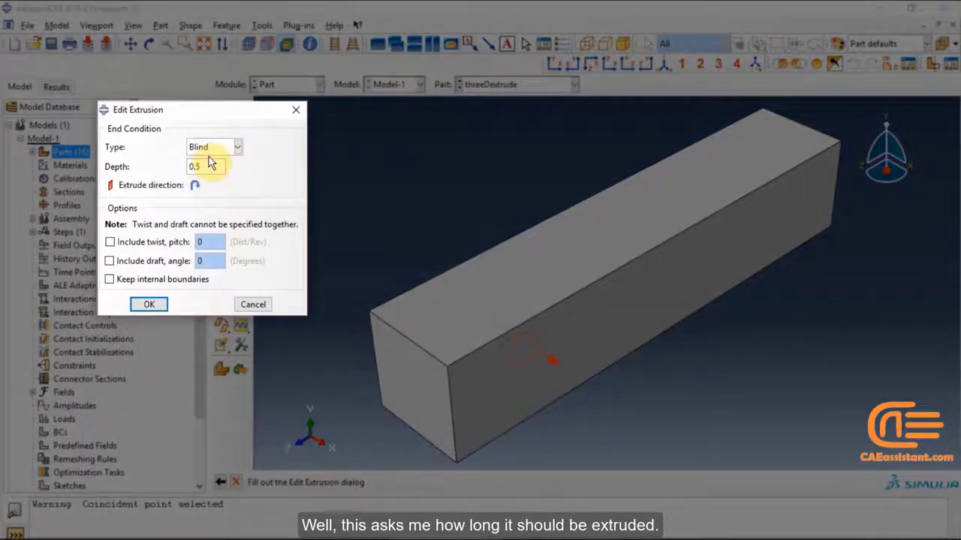
{"action": "left_click", "coordinate": [220, 169]}
{"action": "left_click", "coordinate": [214, 149]}
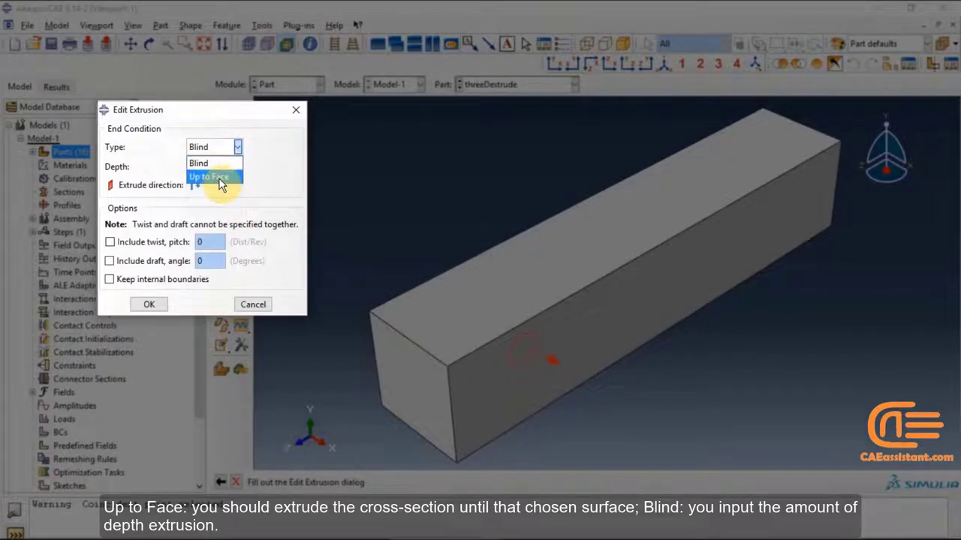
{"action": "left_click", "coordinate": [204, 162]}
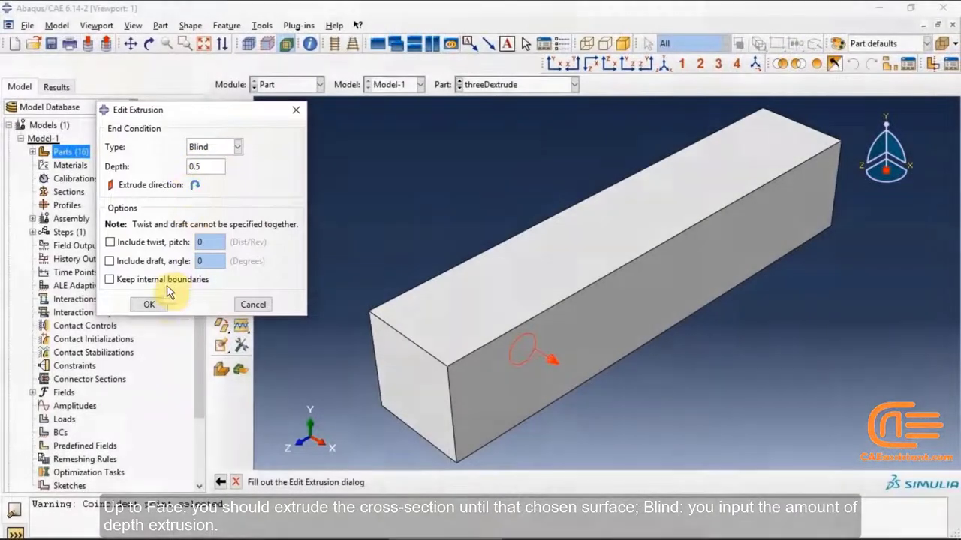
{"action": "left_click", "coordinate": [161, 302]}
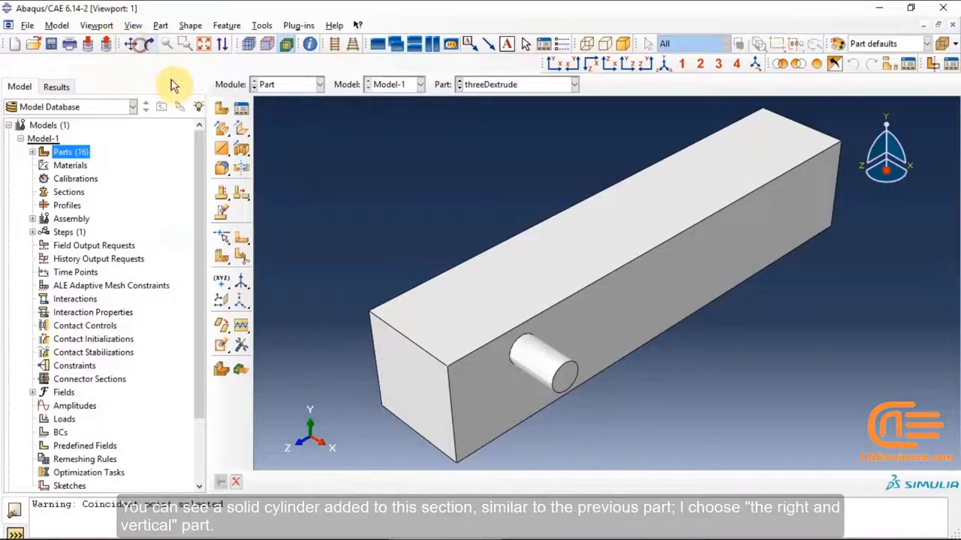
{"action": "left_click", "coordinate": [149, 43]}
{"action": "left_click_drag", "start_coordinate": [488, 307], "coordinate": [457, 259]}
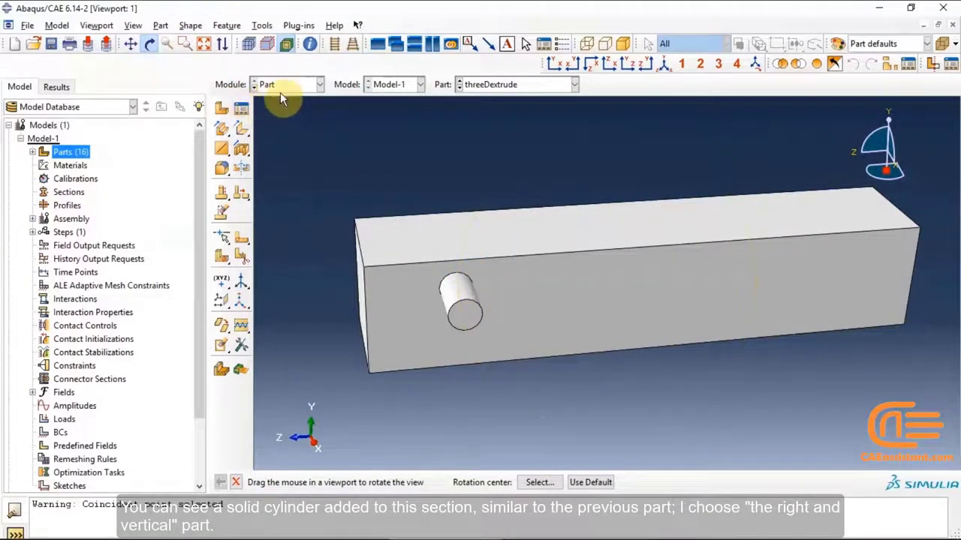
Start another solid extrusion on the block's front face, oriented by its right vertical edge
{"action": "left_click", "coordinate": [148, 44]}
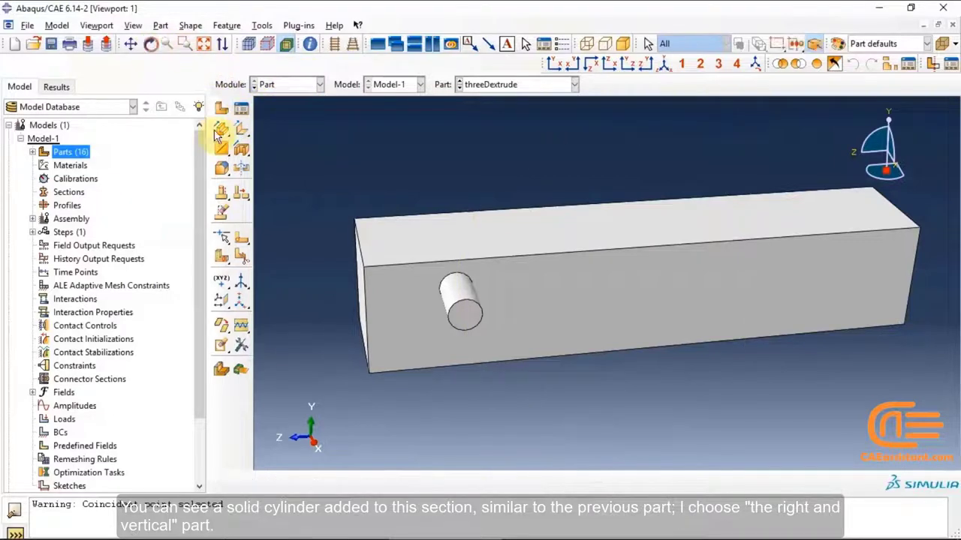
{"action": "left_click", "coordinate": [222, 130]}
{"action": "left_click", "coordinate": [533, 291]}
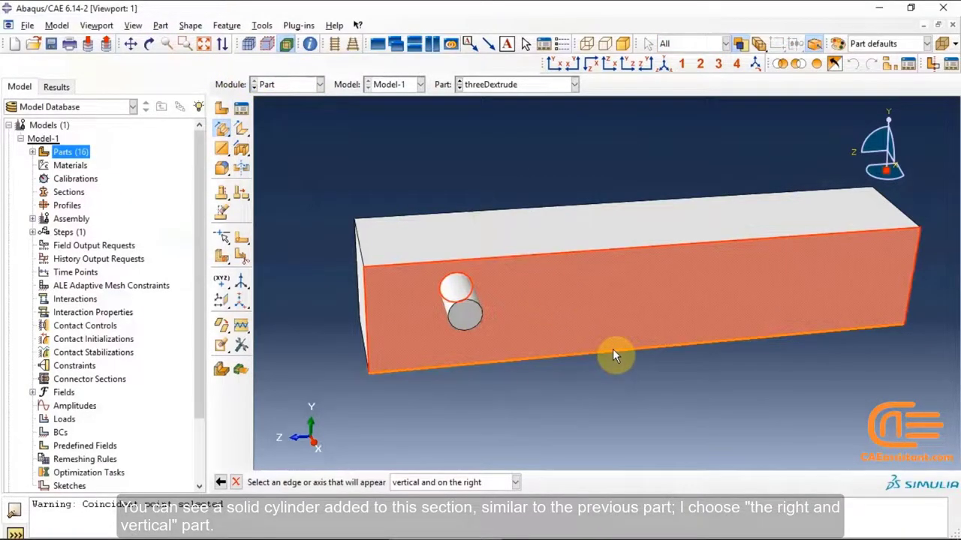
{"action": "left_click", "coordinate": [910, 277]}
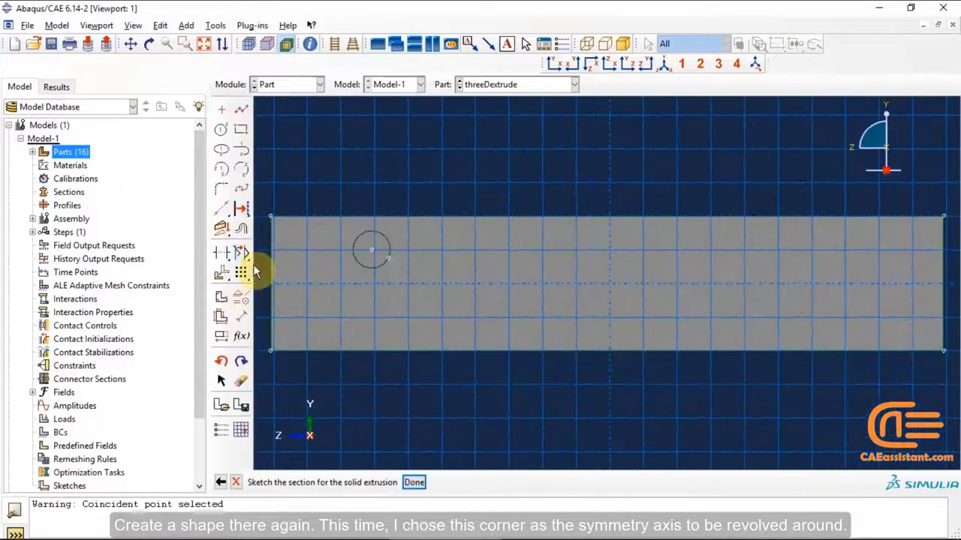
Sketch a small square beside the cylinder and finish the section sketch
{"action": "left_click", "coordinate": [241, 129]}
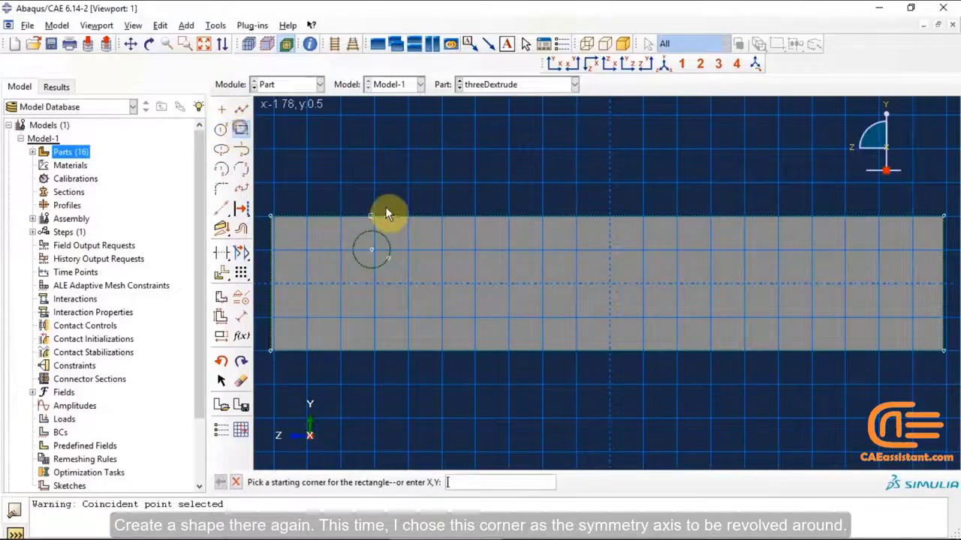
{"action": "left_click", "coordinate": [418, 241]}
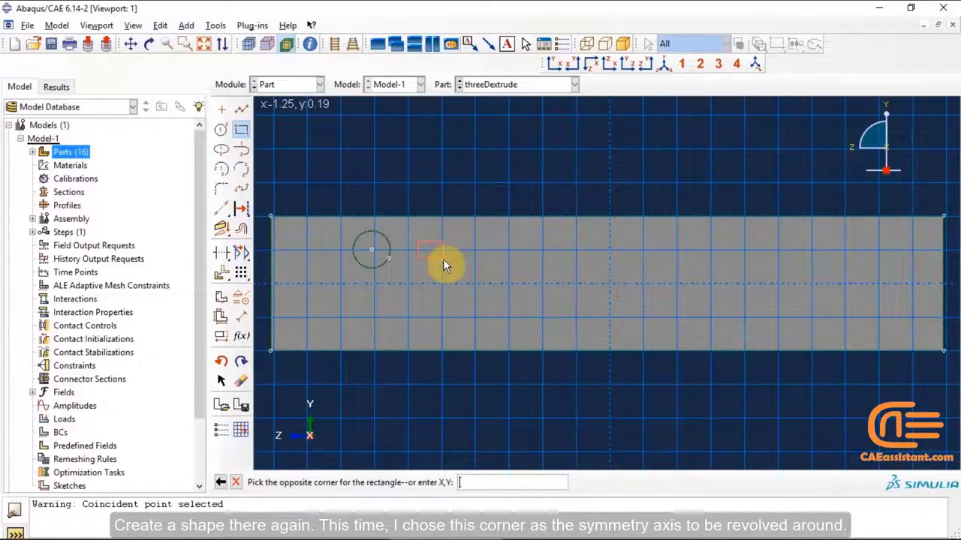
{"action": "left_click", "coordinate": [443, 260]}
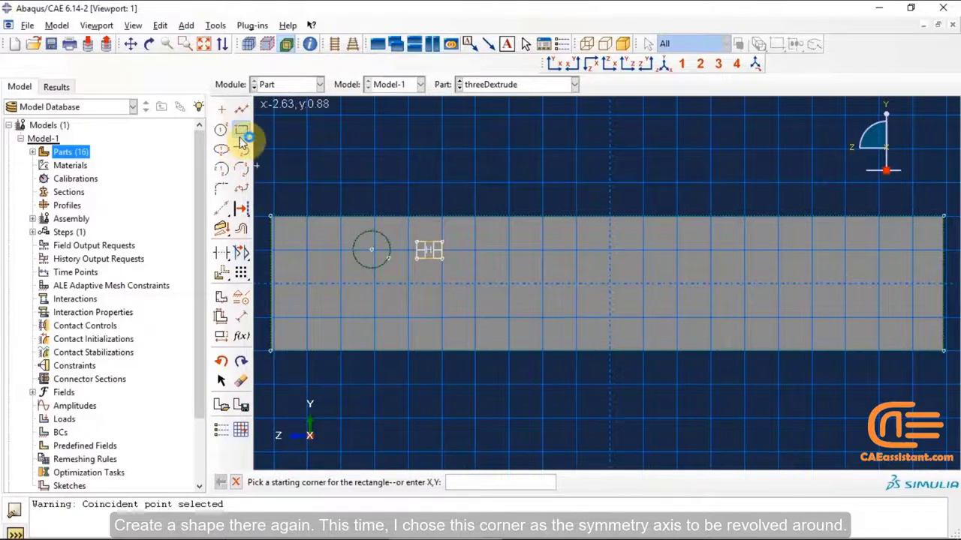
{"action": "left_click", "coordinate": [219, 111]}
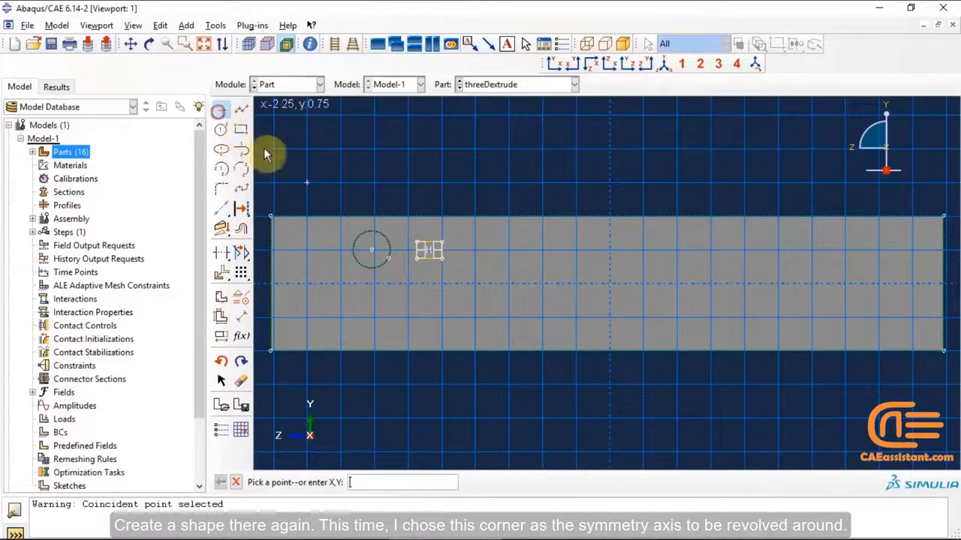
{"action": "left_click", "coordinate": [443, 241]}
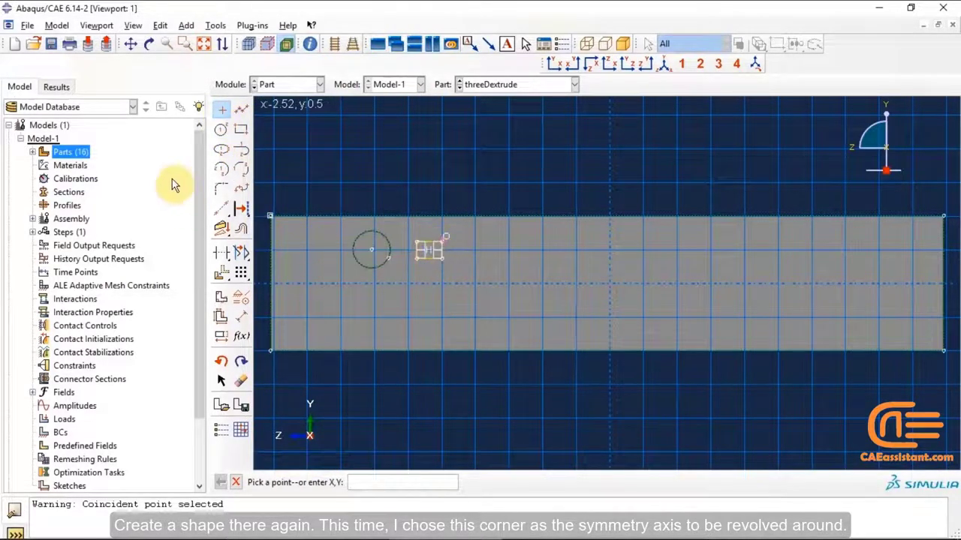
{"action": "left_click", "coordinate": [221, 110]}
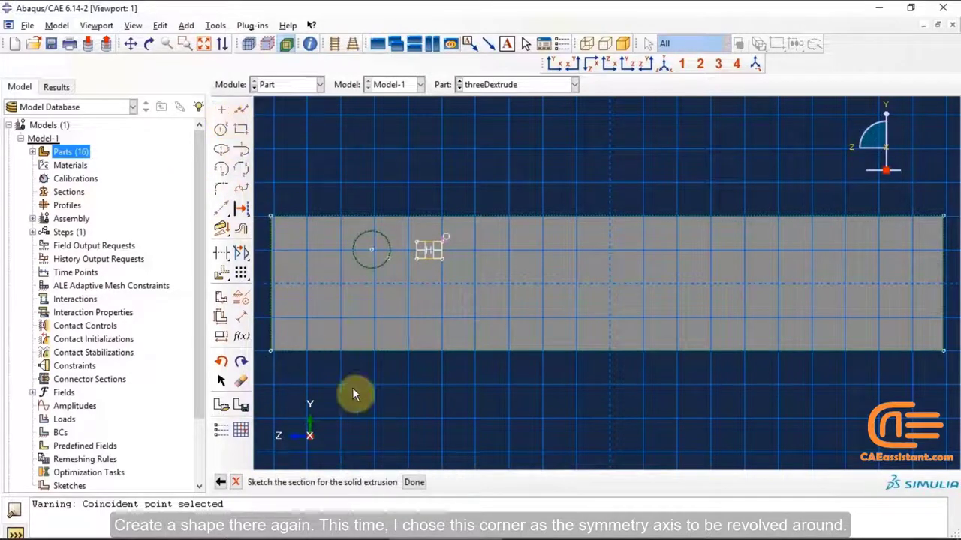
{"action": "left_click", "coordinate": [414, 483]}
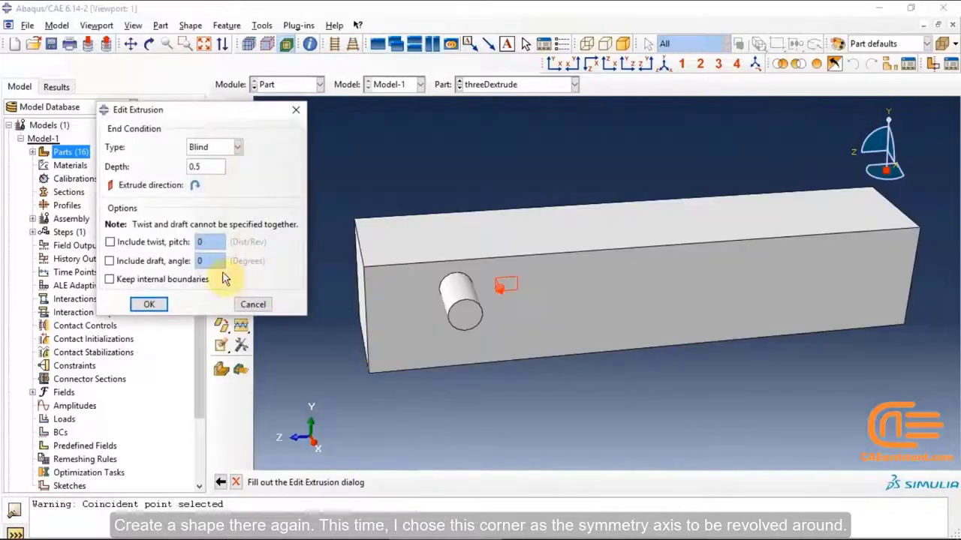
Extrude the square 0.5 deep with twist pitch 1, then orbit to inspect the spiral
{"action": "left_click", "coordinate": [137, 247]}
{"action": "double_click", "coordinate": [207, 242]}
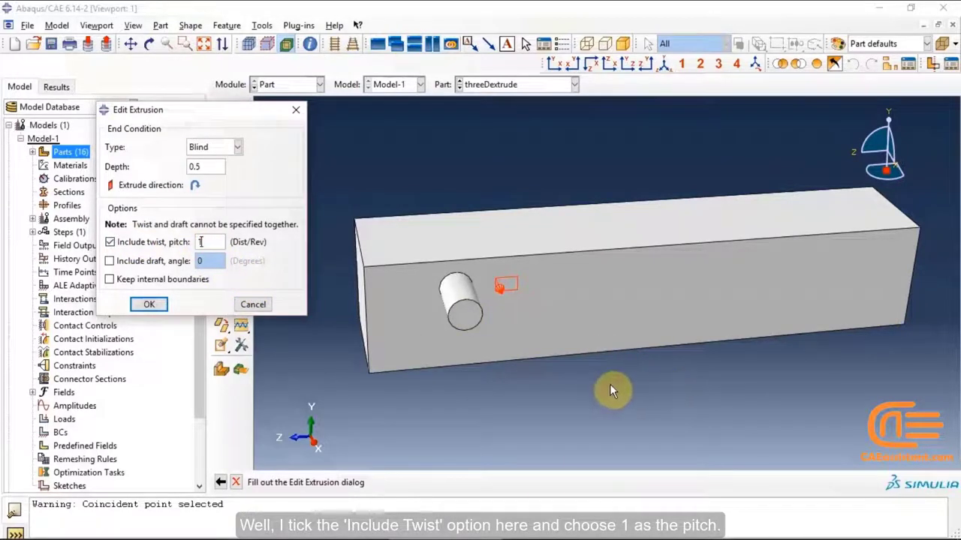
{"action": "left_click", "coordinate": [148, 305]}
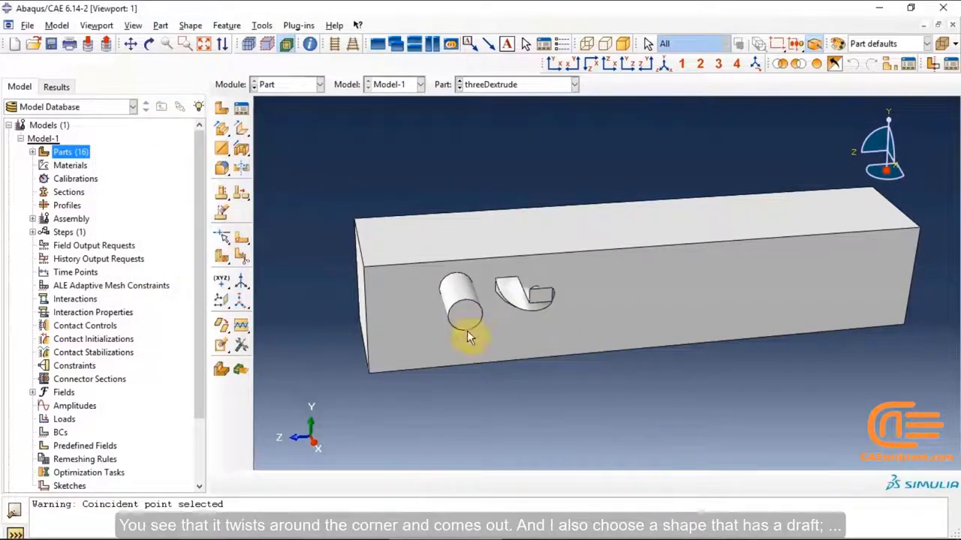
{"action": "left_click", "coordinate": [149, 45]}
{"action": "left_click_drag", "start_coordinate": [660, 333], "coordinate": [604, 257]}
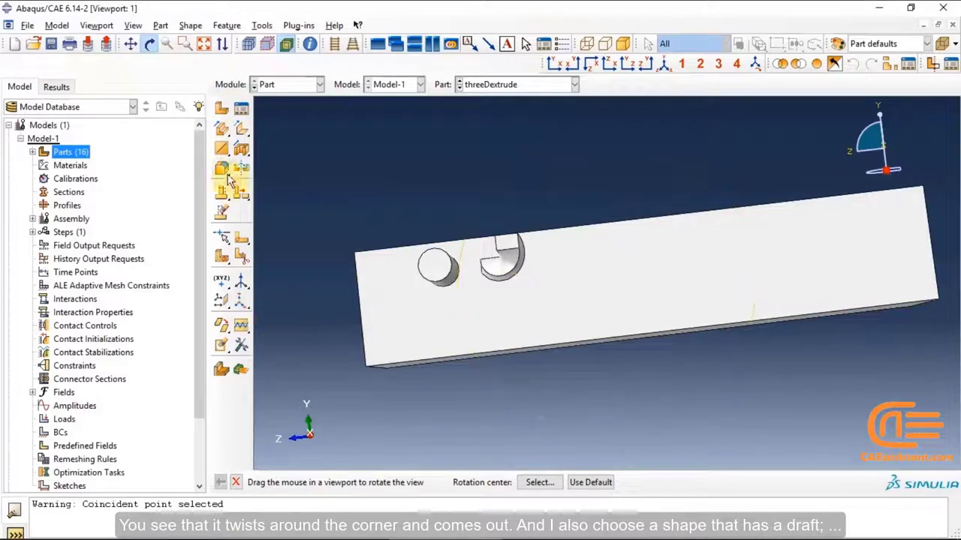
{"action": "left_click_drag", "start_coordinate": [497, 298], "coordinate": [620, 356]}
{"action": "left_click_drag", "start_coordinate": [639, 270], "coordinate": [529, 251]}
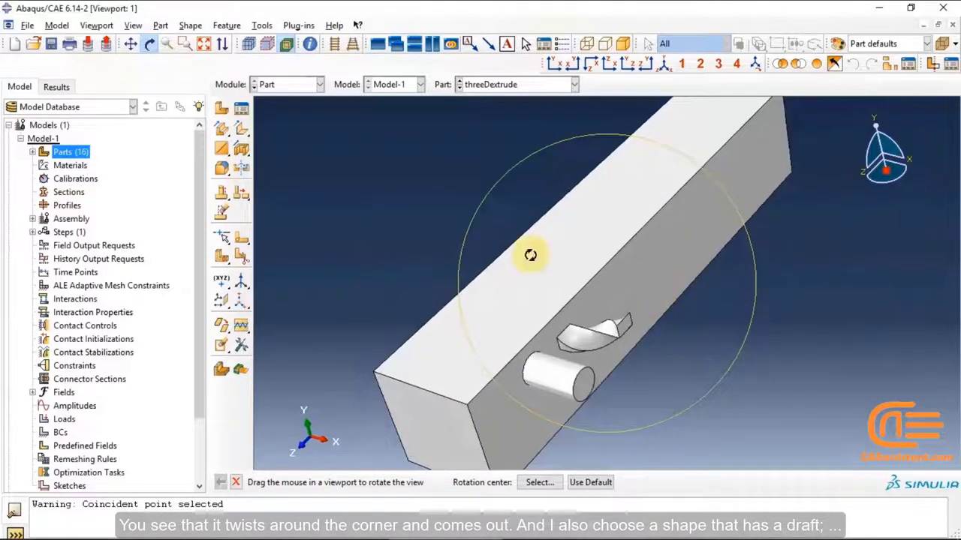
{"action": "left_click", "coordinate": [223, 131]}
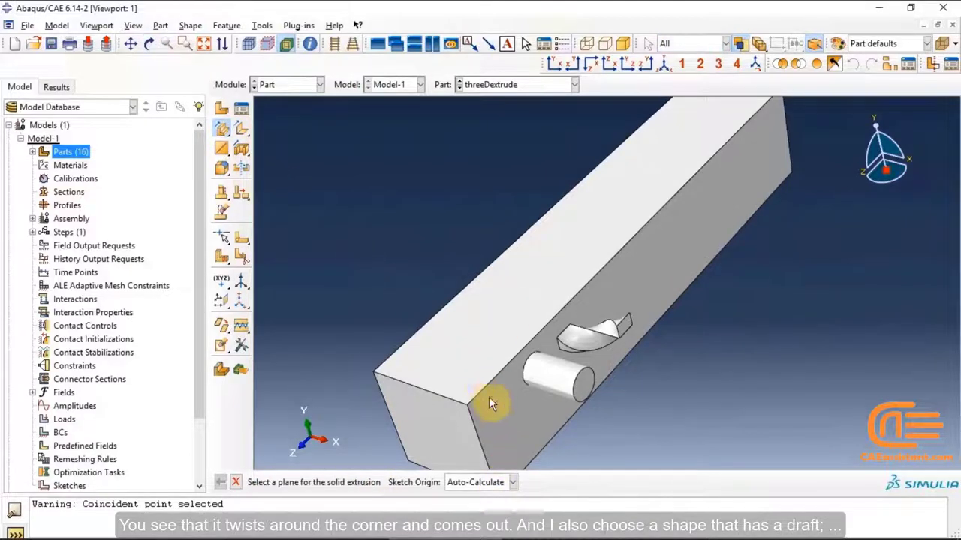
Sketch an ellipse beside the twisted feature on the side face and enable draft for its extrusion
{"action": "left_click", "coordinate": [688, 244]}
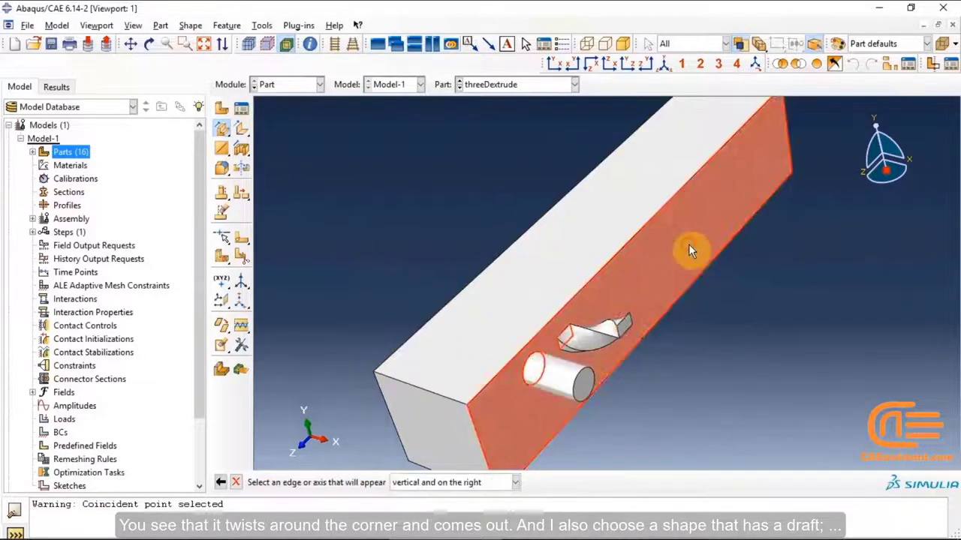
{"action": "left_click", "coordinate": [788, 135]}
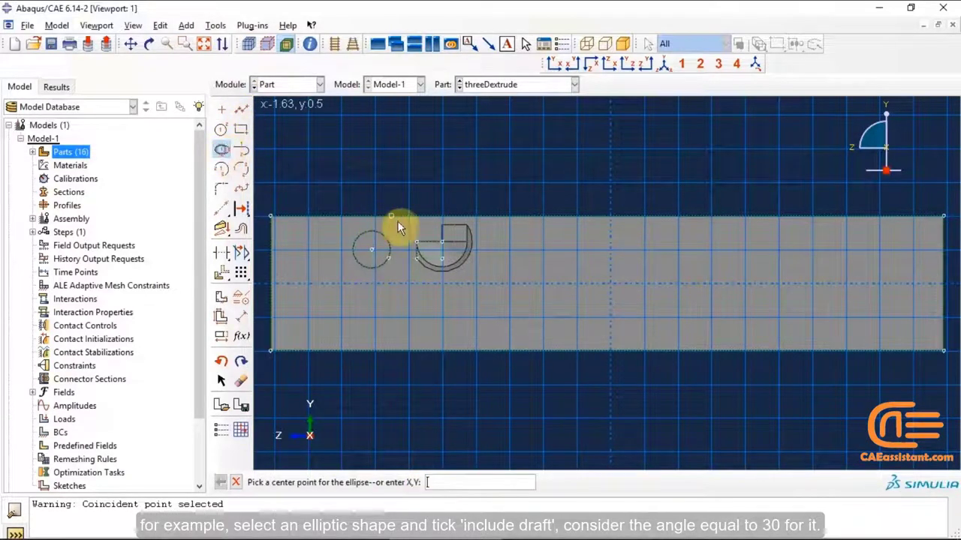
{"action": "left_click", "coordinate": [508, 242]}
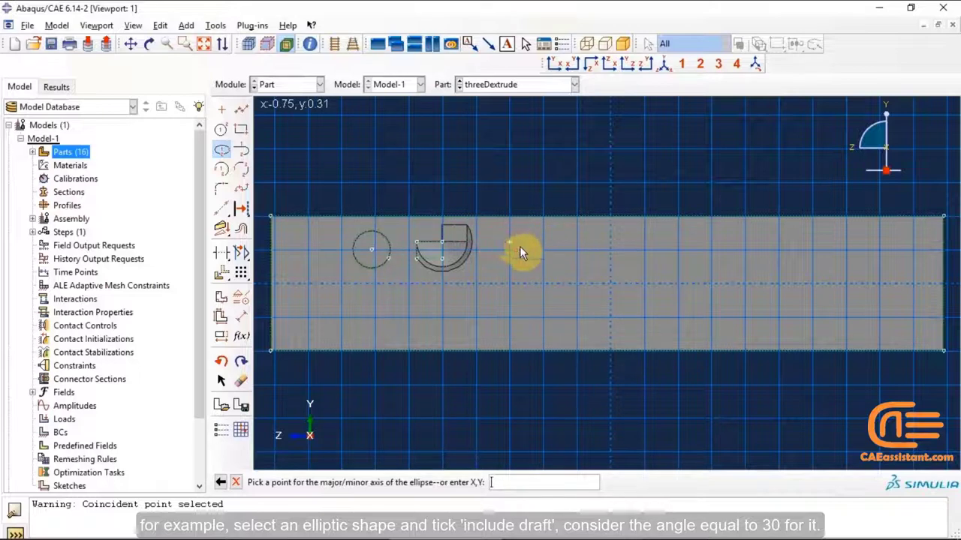
{"action": "left_click", "coordinate": [520, 257]}
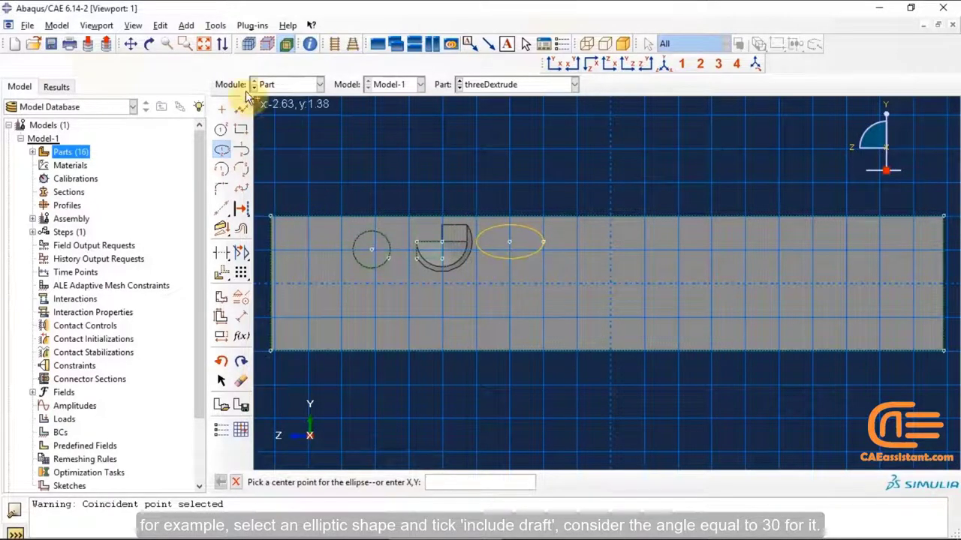
{"action": "left_click", "coordinate": [223, 149]}
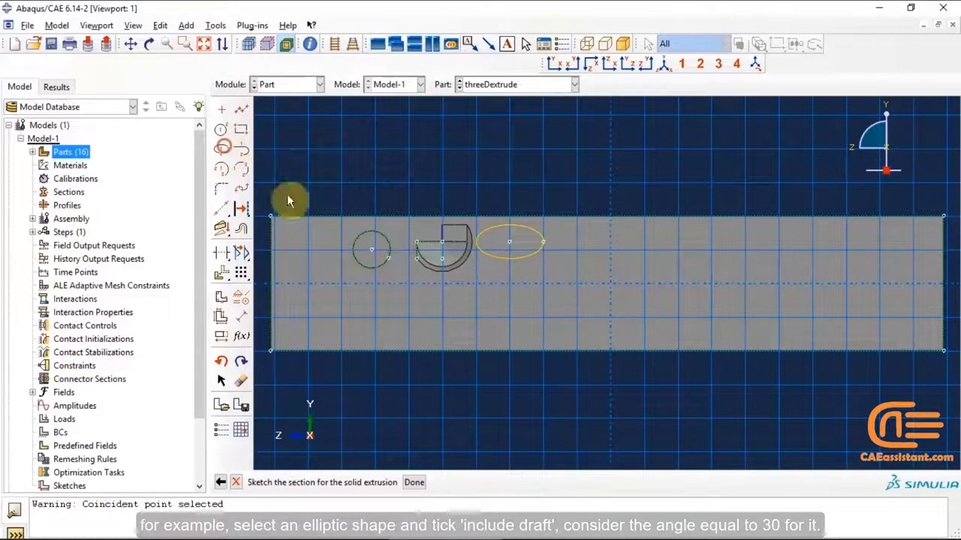
{"action": "left_click", "coordinate": [413, 482]}
{"action": "left_click", "coordinate": [116, 261]}
{"action": "double_click", "coordinate": [211, 262]}
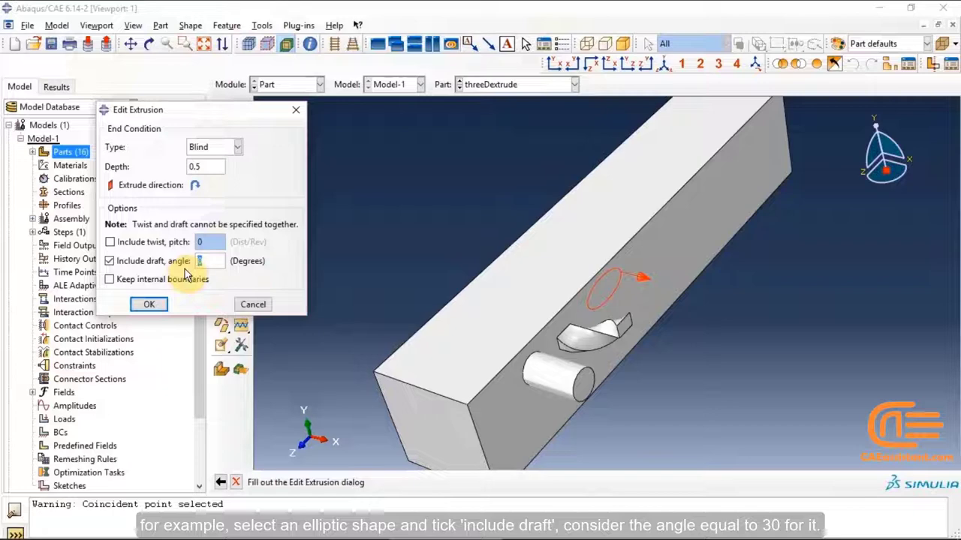
Set the draft angle to 30°, confirm the extrusion, and orbit to view the flared ellipse
{"action": "type", "text": "30"}
{"action": "left_click", "coordinate": [153, 303]}
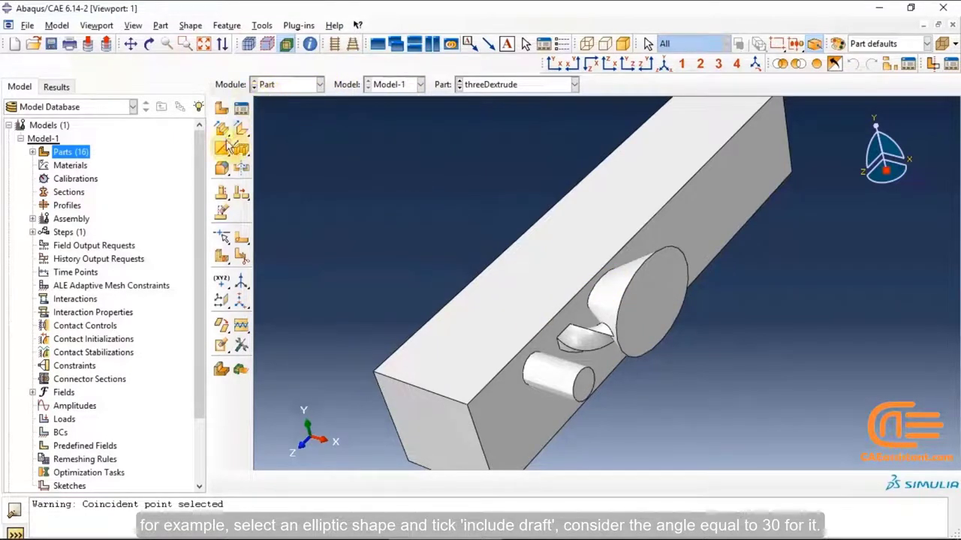
{"action": "left_click", "coordinate": [149, 43]}
{"action": "left_click_drag", "start_coordinate": [510, 353], "coordinate": [712, 195]}
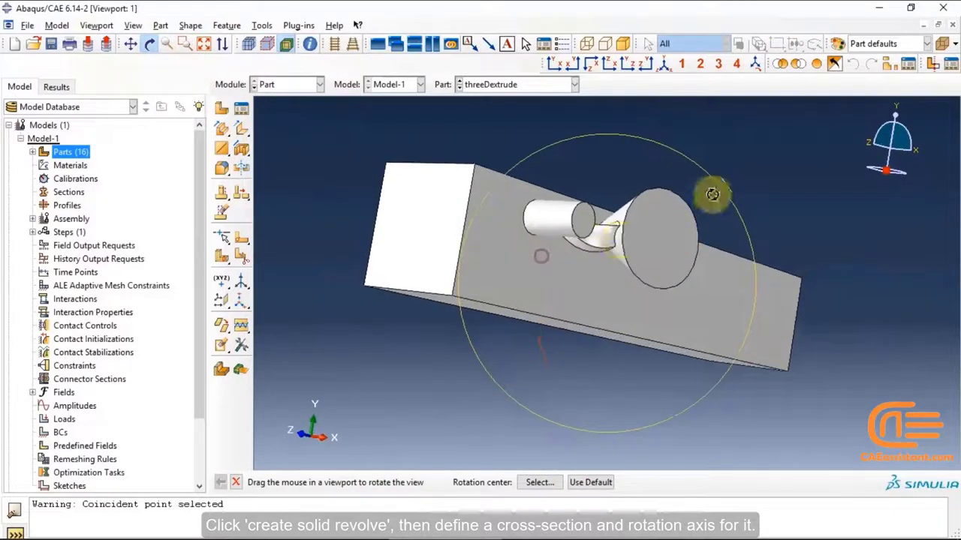
{"action": "left_click", "coordinate": [147, 45]}
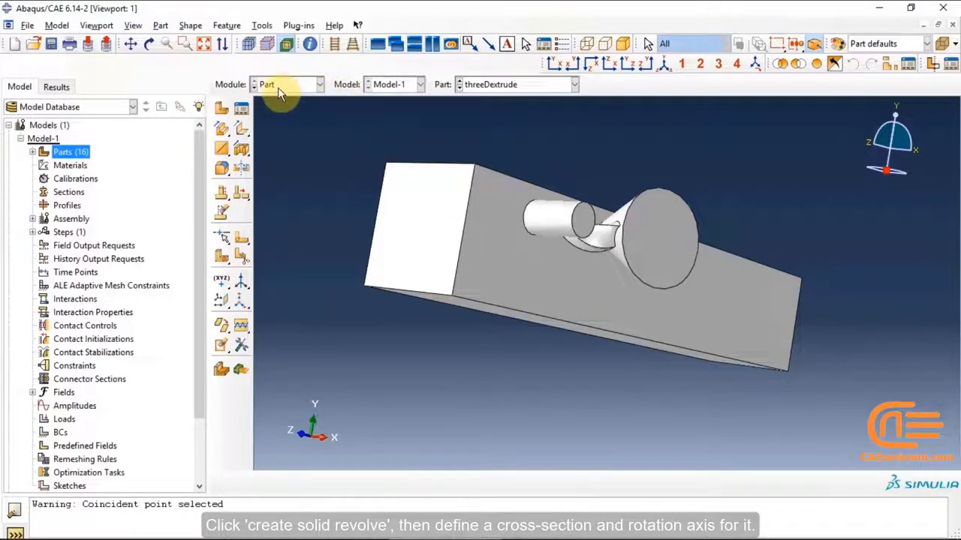
Start a solid revolve on the side face and sketch a small circle near its right end
{"action": "left_click", "coordinate": [231, 134]}
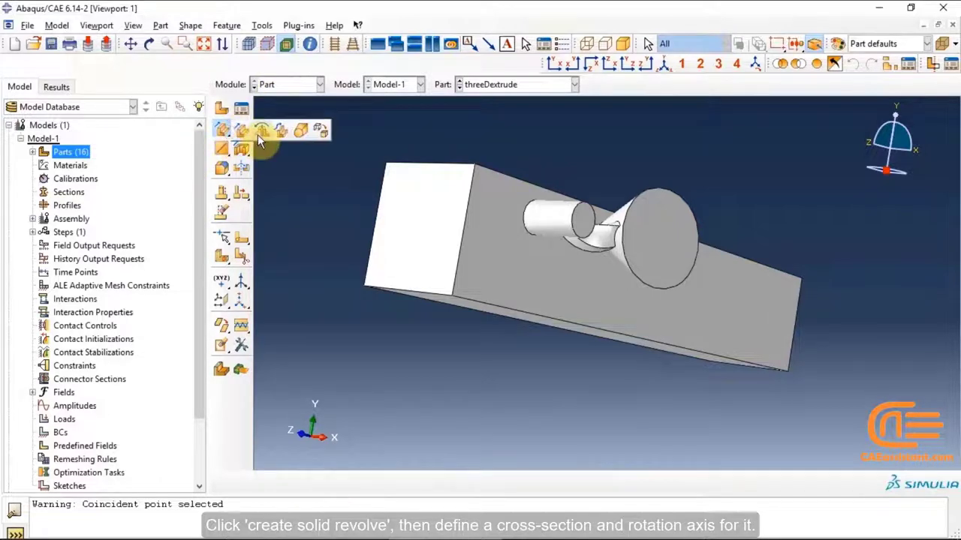
{"action": "left_click", "coordinate": [260, 140]}
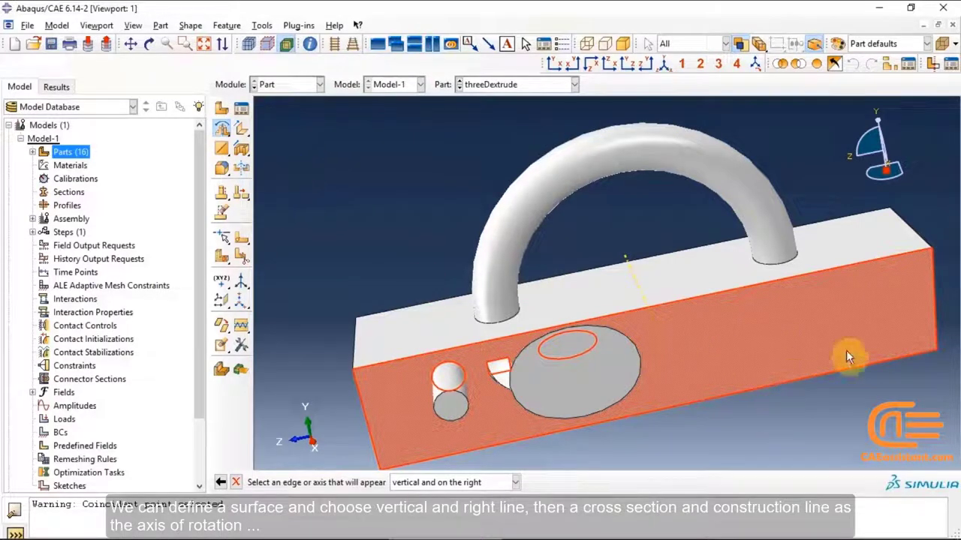
{"action": "left_click", "coordinate": [934, 314]}
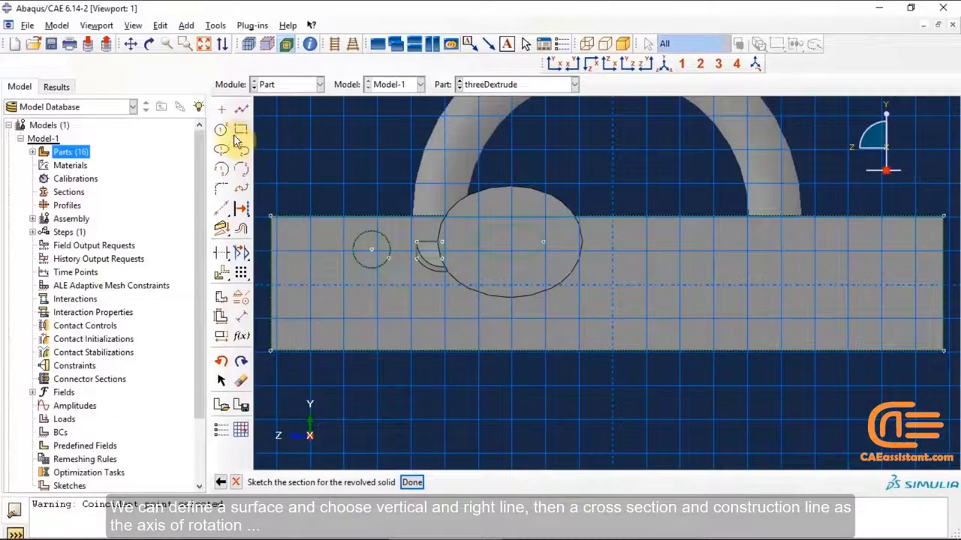
{"action": "left_click", "coordinate": [220, 129]}
{"action": "left_click", "coordinate": [866, 284]}
{"action": "left_click", "coordinate": [873, 301]}
{"action": "left_click", "coordinate": [221, 135]}
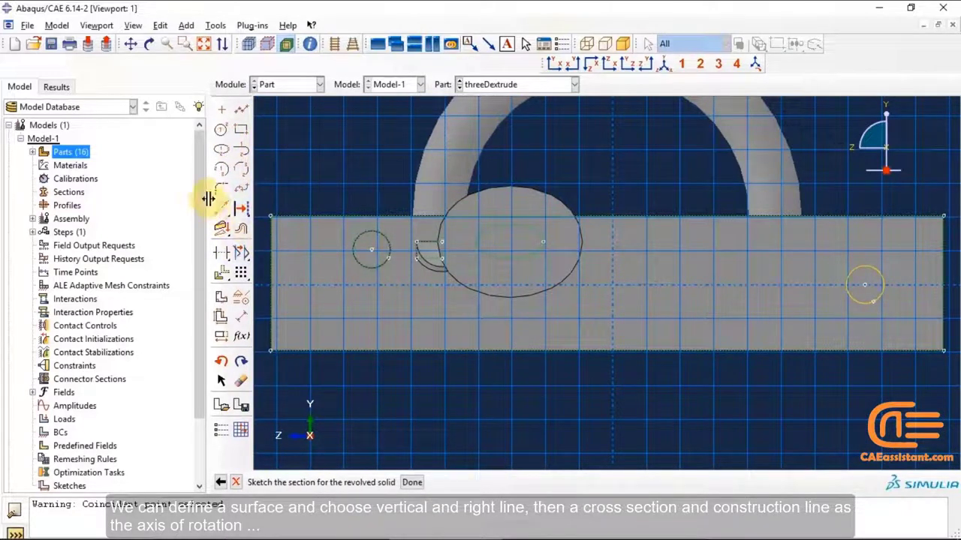
Add a vertical construction axis beside the circle, revolve it 120°, and orbit to view it
{"action": "left_click", "coordinate": [218, 211]}
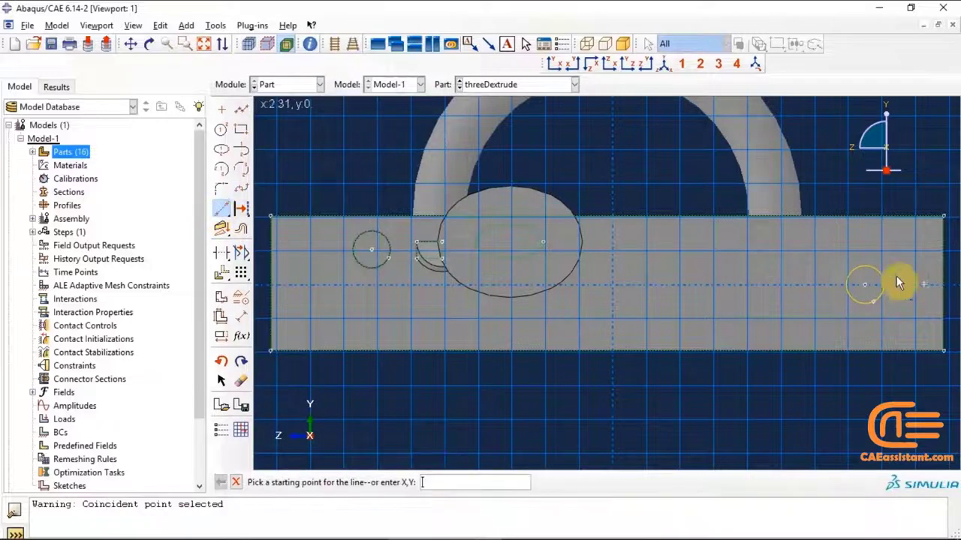
{"action": "left_click", "coordinate": [831, 255]}
{"action": "left_click", "coordinate": [834, 316]}
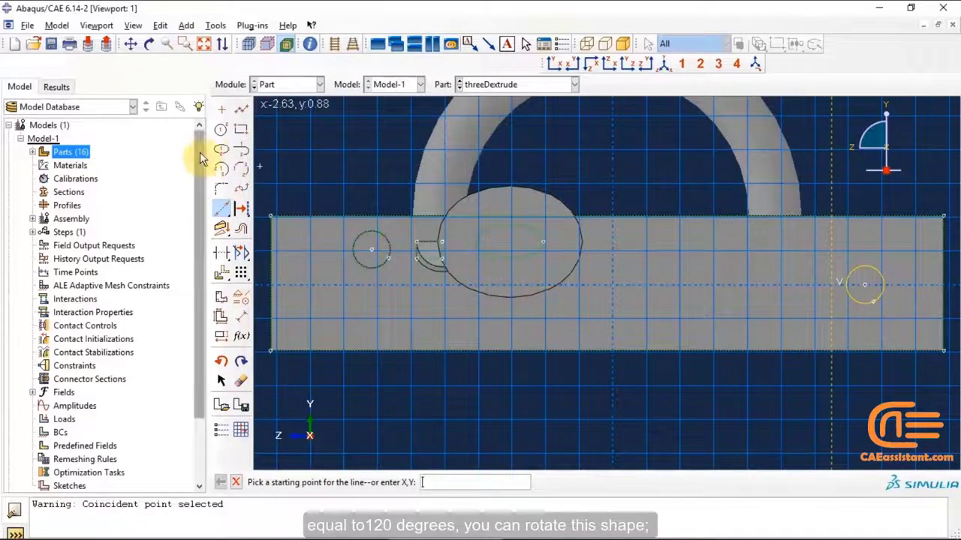
{"action": "left_click", "coordinate": [222, 212]}
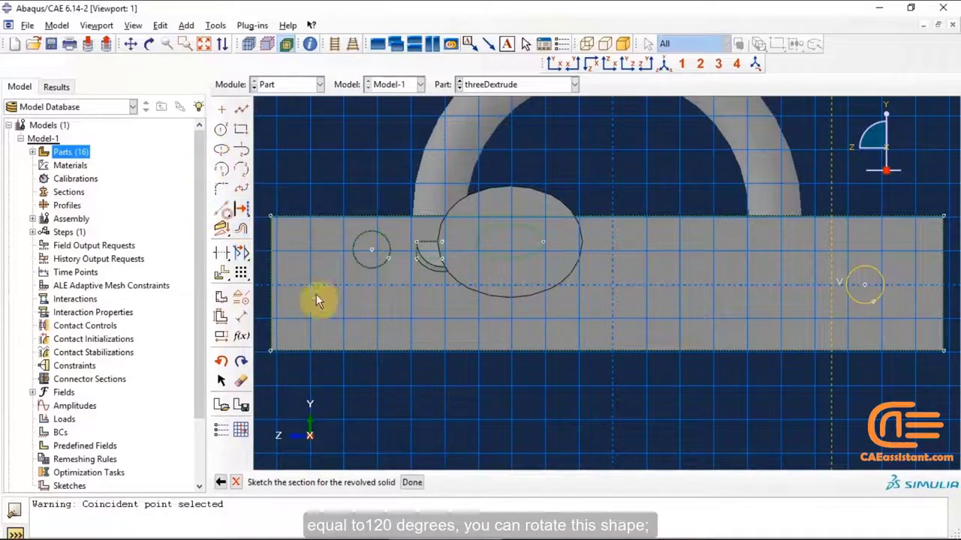
{"action": "left_click", "coordinate": [409, 482]}
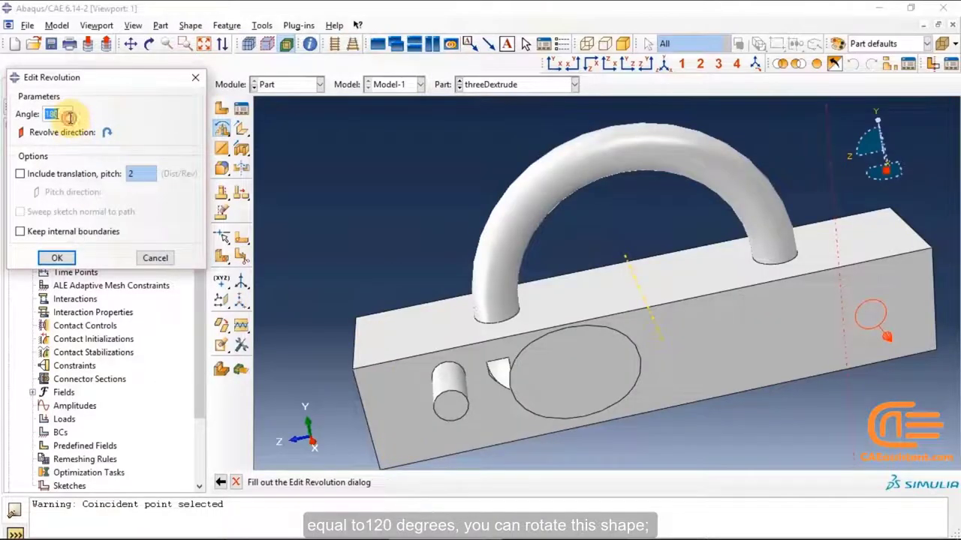
{"action": "type", "text": "120"}
{"action": "left_click", "coordinate": [57, 257]}
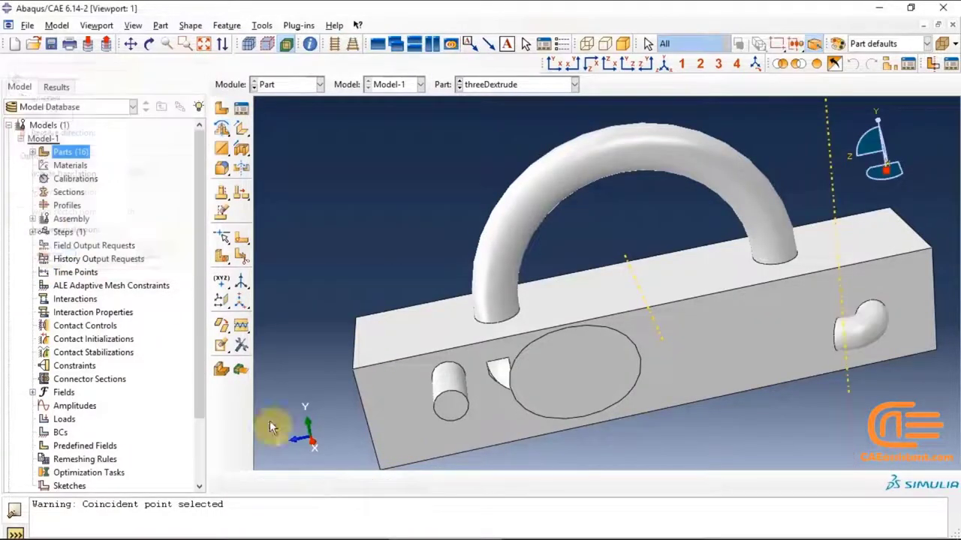
{"action": "left_click", "coordinate": [148, 44]}
{"action": "left_click_drag", "start_coordinate": [818, 285], "coordinate": [652, 311]}
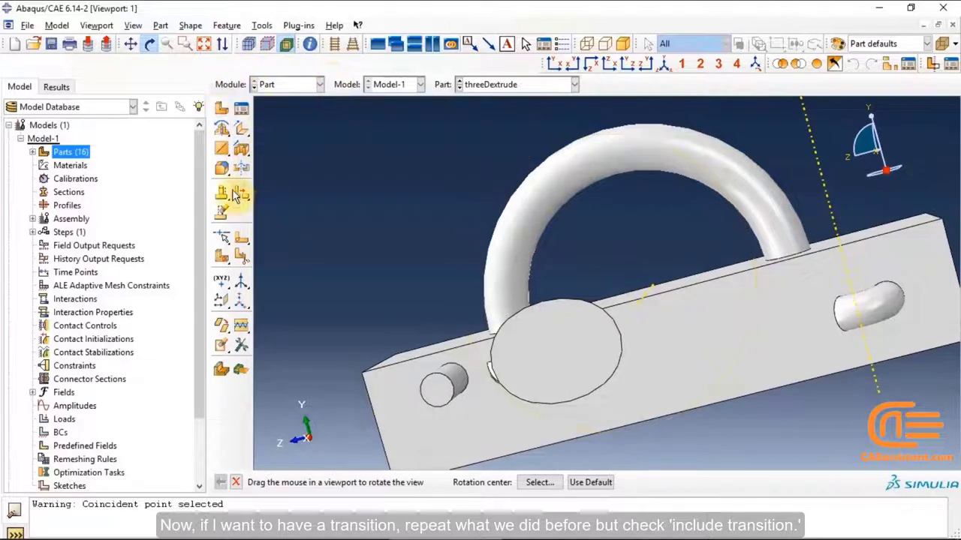
Start another revolve on the side face and sketch a small ellipse near its lower edge
{"action": "left_click", "coordinate": [221, 132]}
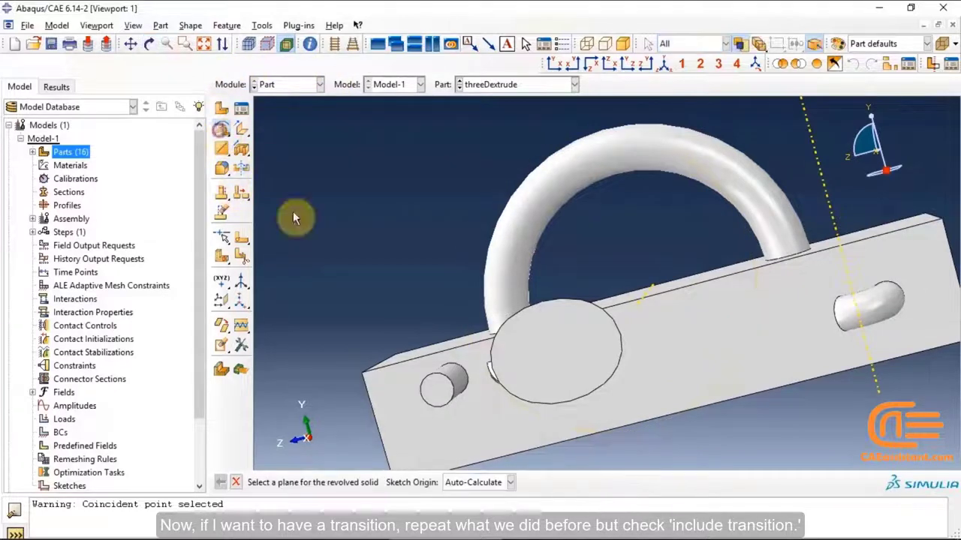
{"action": "left_click", "coordinate": [767, 346]}
{"action": "left_click", "coordinate": [950, 260]}
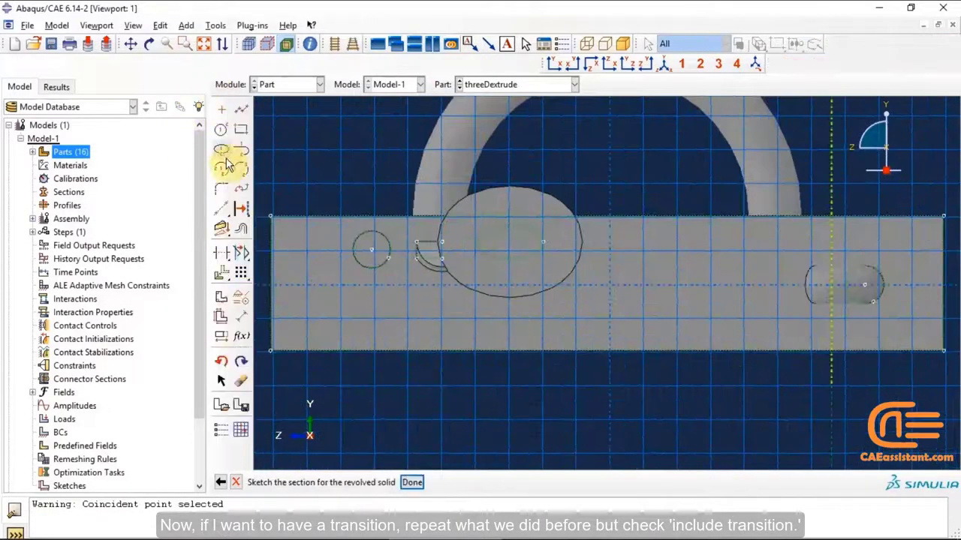
{"action": "left_click", "coordinate": [224, 153]}
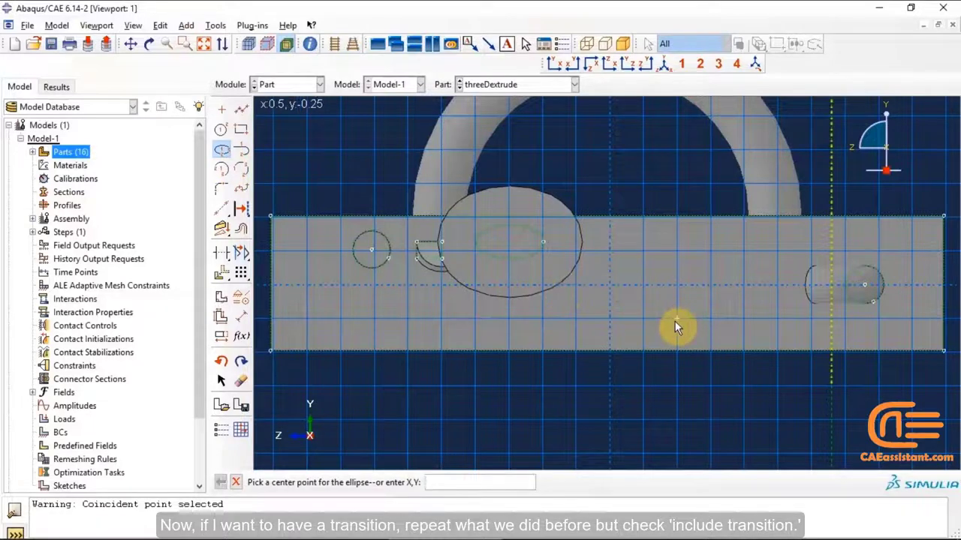
{"action": "left_click", "coordinate": [675, 321]}
{"action": "left_click", "coordinate": [656, 319]}
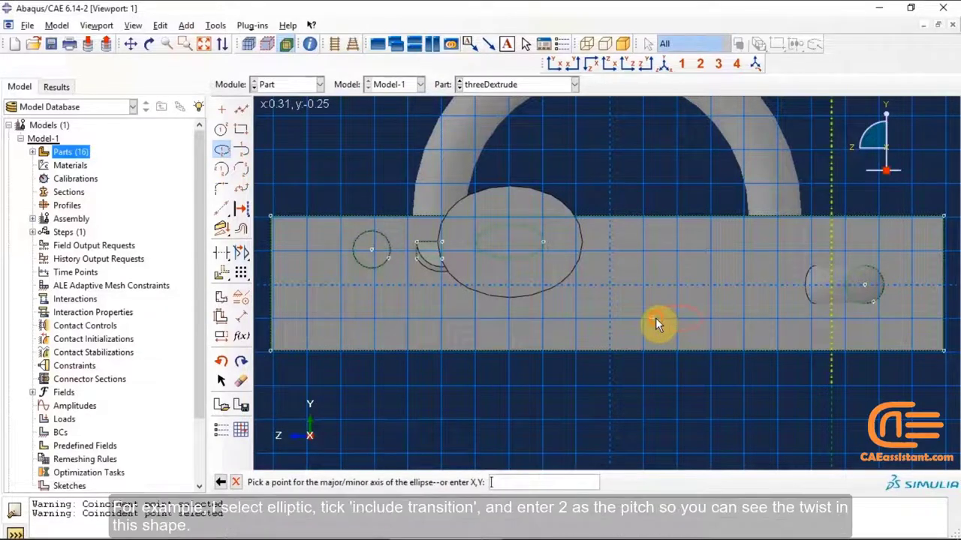
{"action": "left_click", "coordinate": [655, 316]}
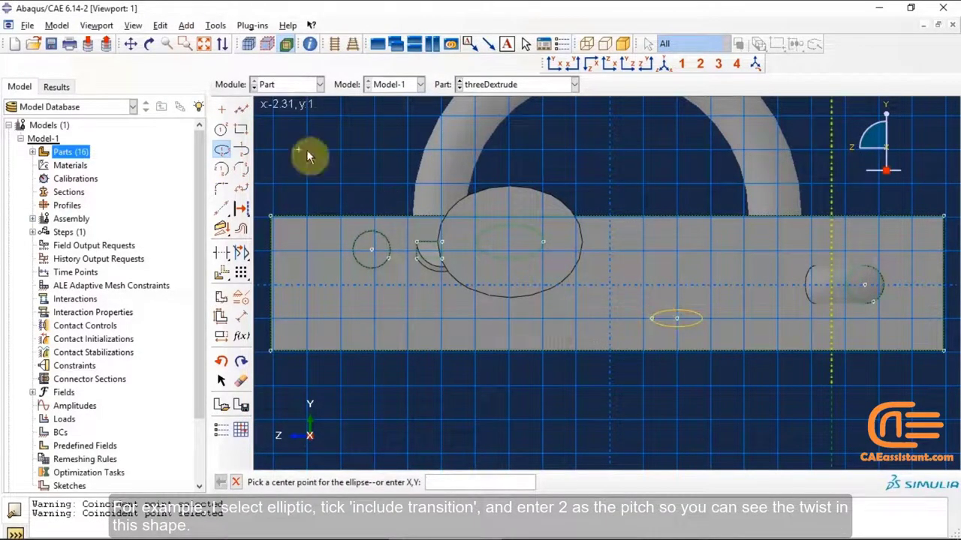
{"action": "left_click", "coordinate": [224, 154]}
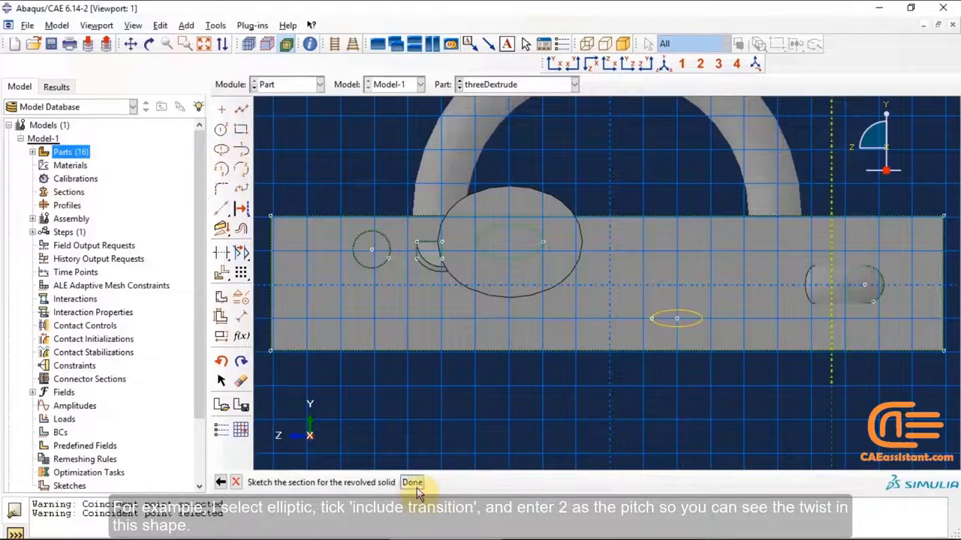
{"action": "left_click", "coordinate": [418, 485]}
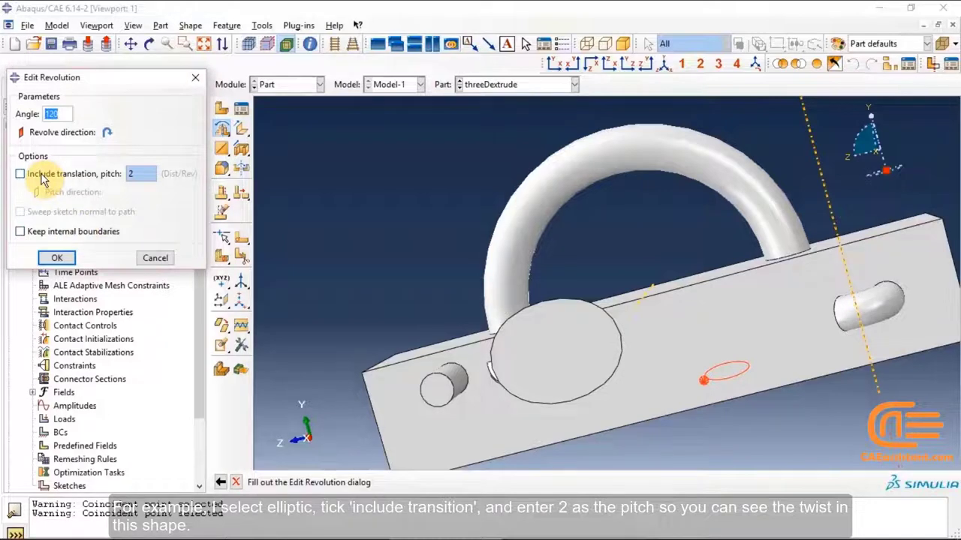
Include translation at pitch 2 in the 120° elliptical revolve, then orbit to inspect it
{"action": "left_click", "coordinate": [43, 177]}
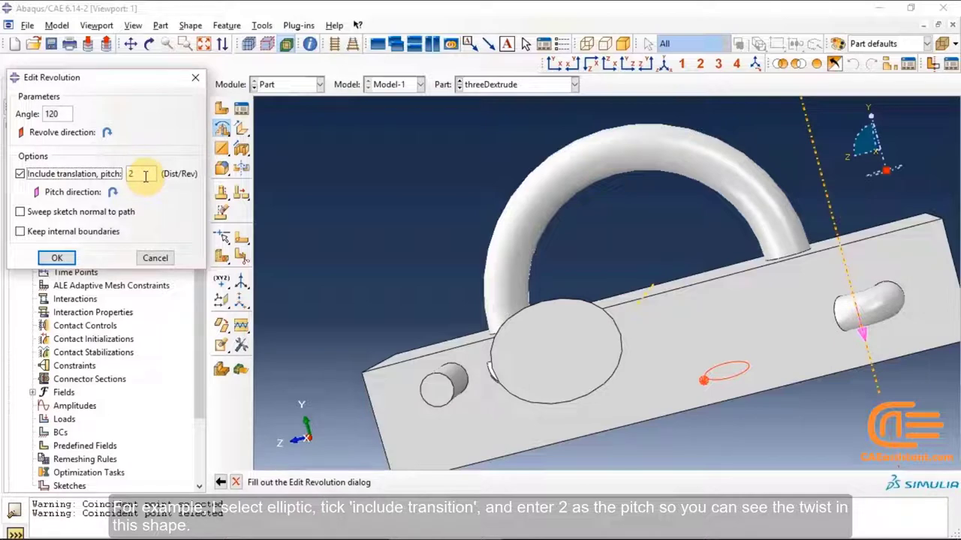
{"action": "left_click", "coordinate": [56, 258]}
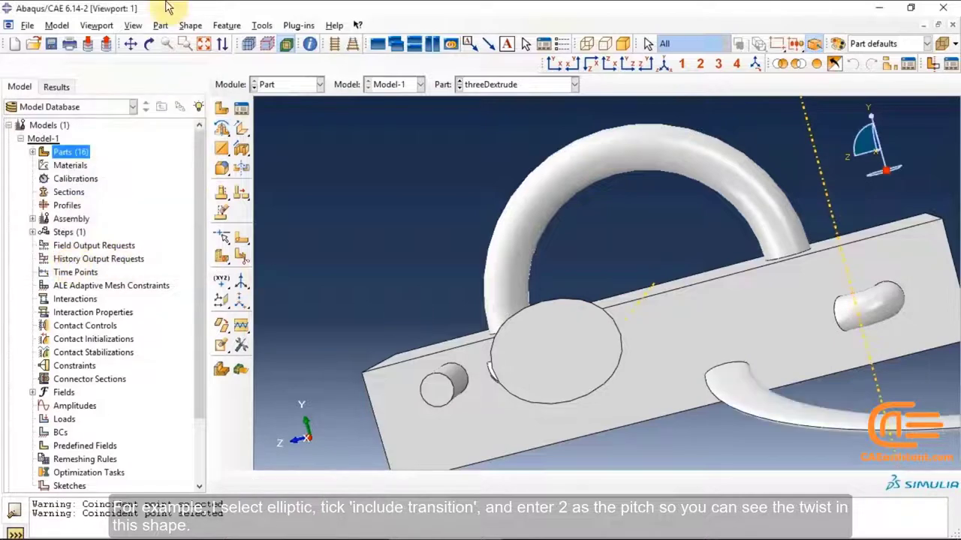
{"action": "left_click", "coordinate": [149, 44]}
{"action": "left_click_drag", "start_coordinate": [656, 318], "coordinate": [725, 244]}
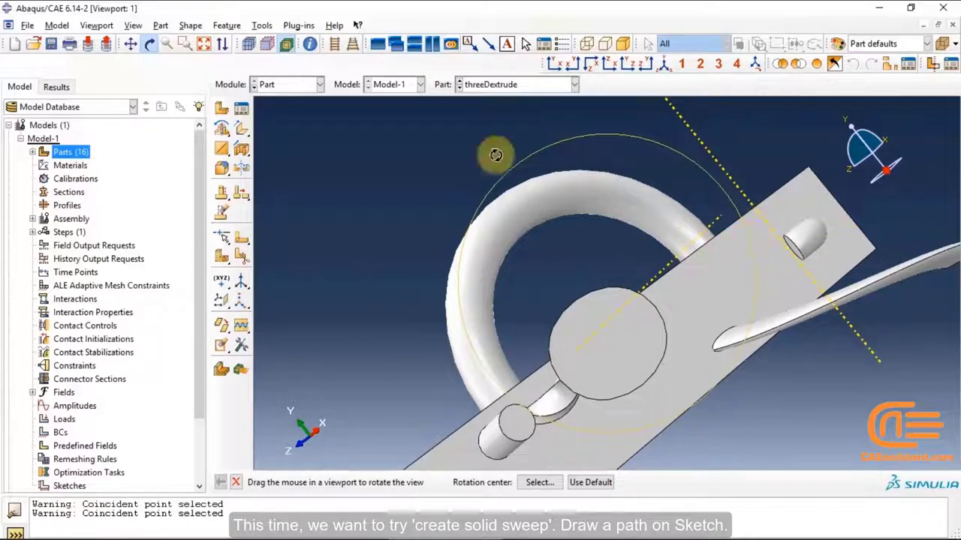
{"action": "left_click", "coordinate": [149, 44]}
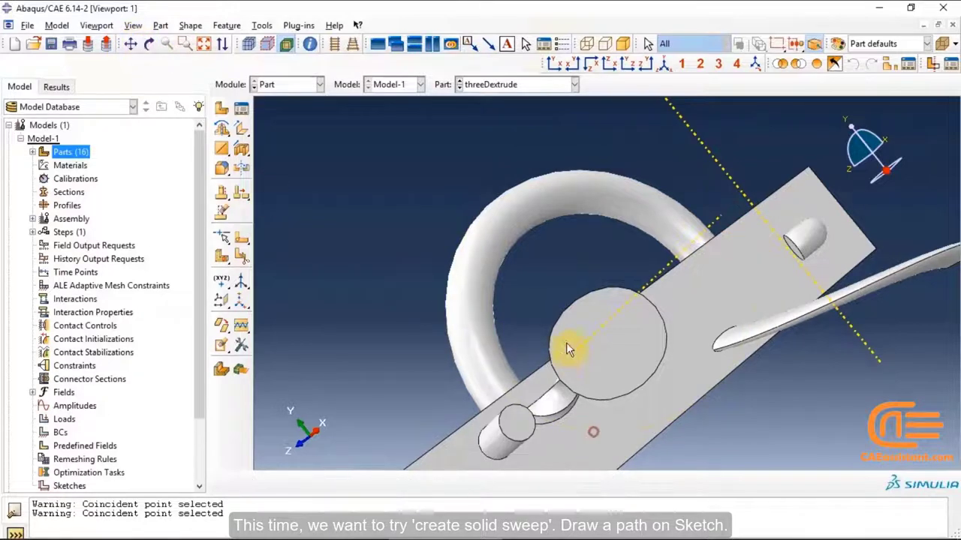
{"action": "left_click", "coordinate": [148, 44]}
{"action": "left_click_drag", "start_coordinate": [685, 407], "coordinate": [326, 215]}
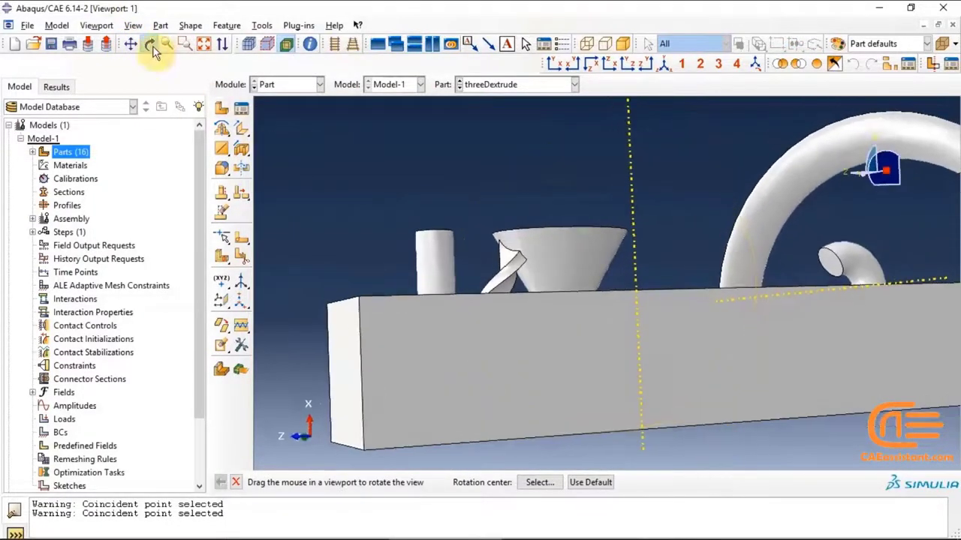
Start a solid sweep with a path sketch on the front face, oriented by its right edge
{"action": "left_click_drag", "start_coordinate": [229, 134], "coordinate": [281, 131]}
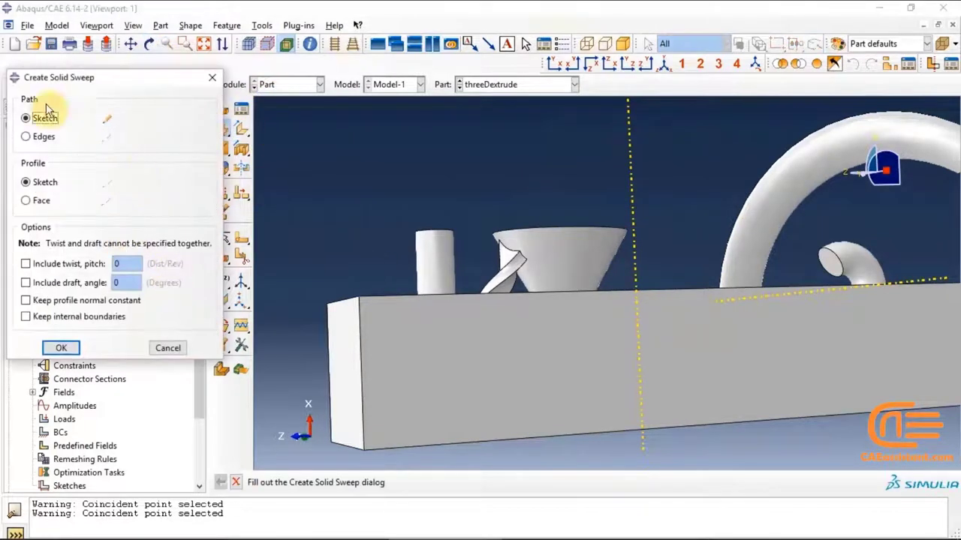
{"action": "key", "text": "Return"}
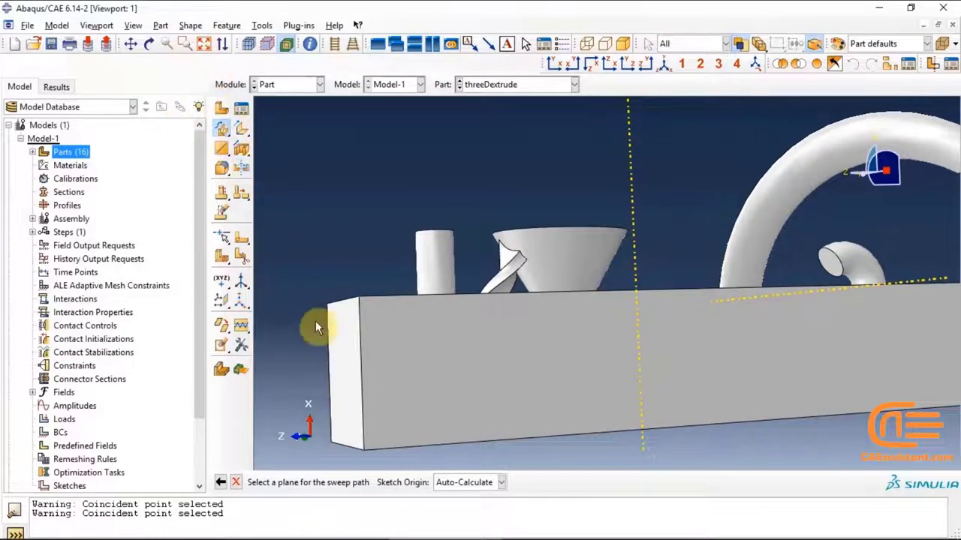
{"action": "left_click", "coordinate": [459, 359]}
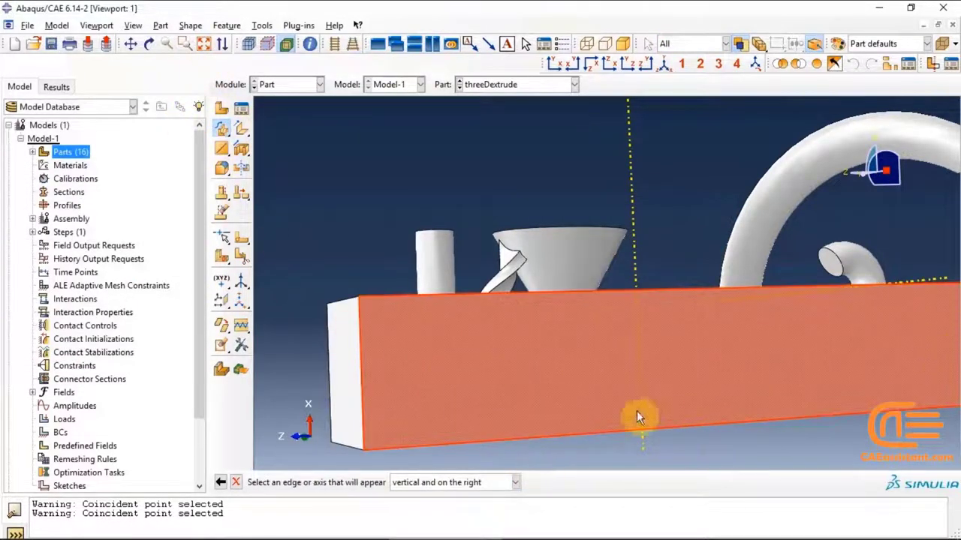
{"action": "left_click", "coordinate": [131, 44]}
{"action": "left_click_drag", "start_coordinate": [526, 333], "coordinate": [460, 306]}
{"action": "left_click", "coordinate": [131, 44]}
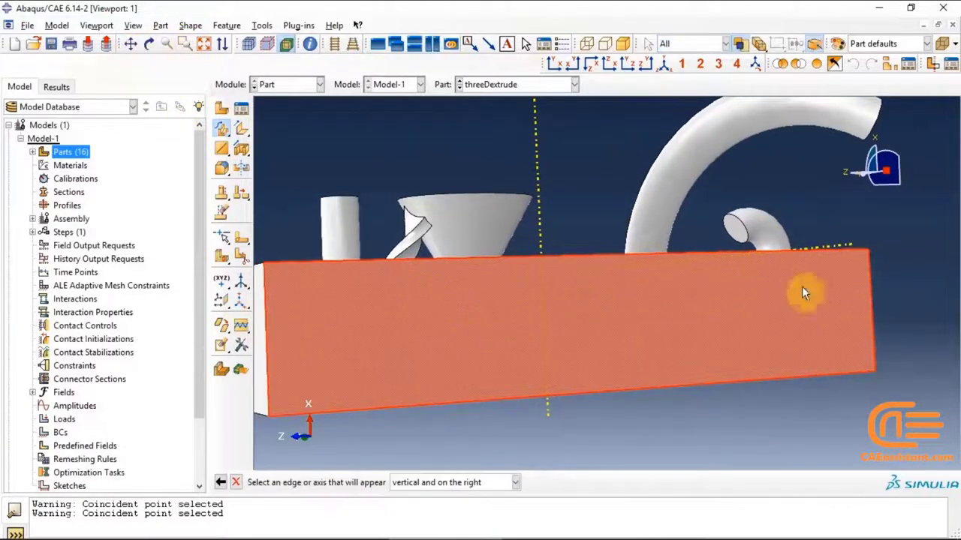
{"action": "left_click", "coordinate": [873, 319]}
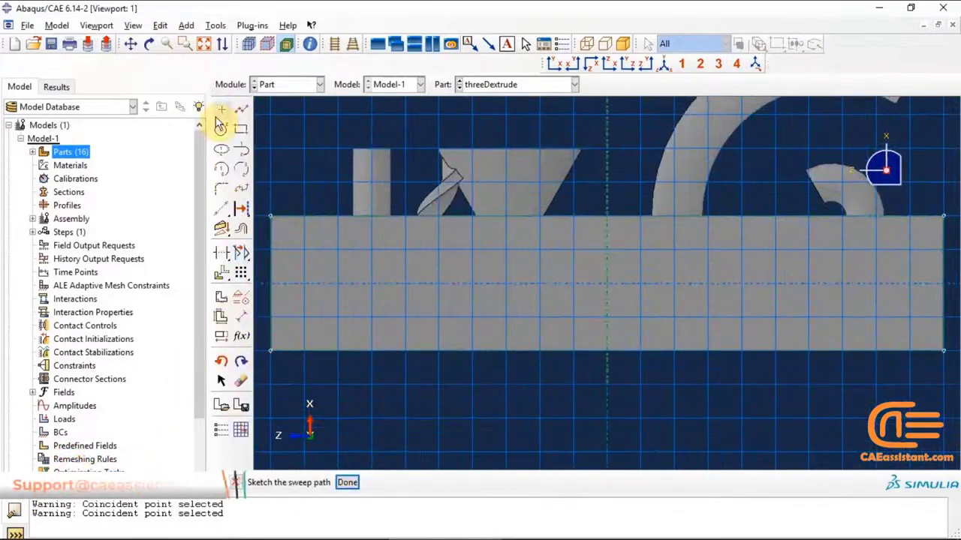
Draw an arching spline path from the face's left edge to its lower-right corner
{"action": "left_click", "coordinate": [241, 188]}
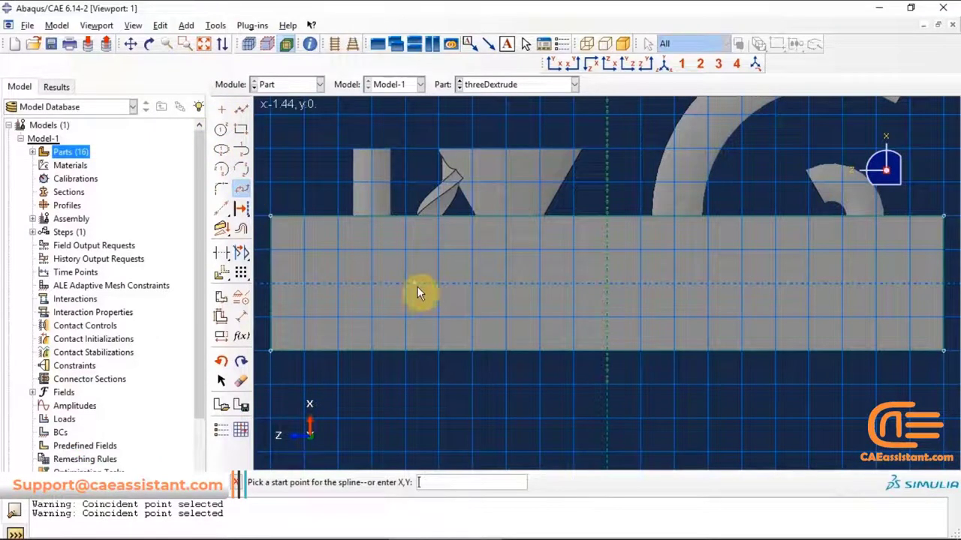
{"action": "left_click", "coordinate": [275, 283]}
{"action": "left_click", "coordinate": [607, 255]}
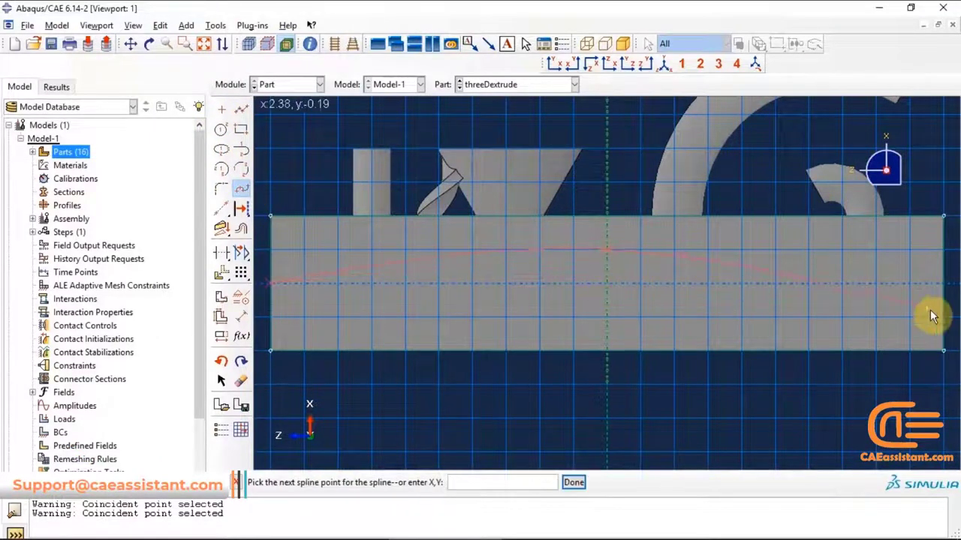
{"action": "left_click", "coordinate": [942, 352]}
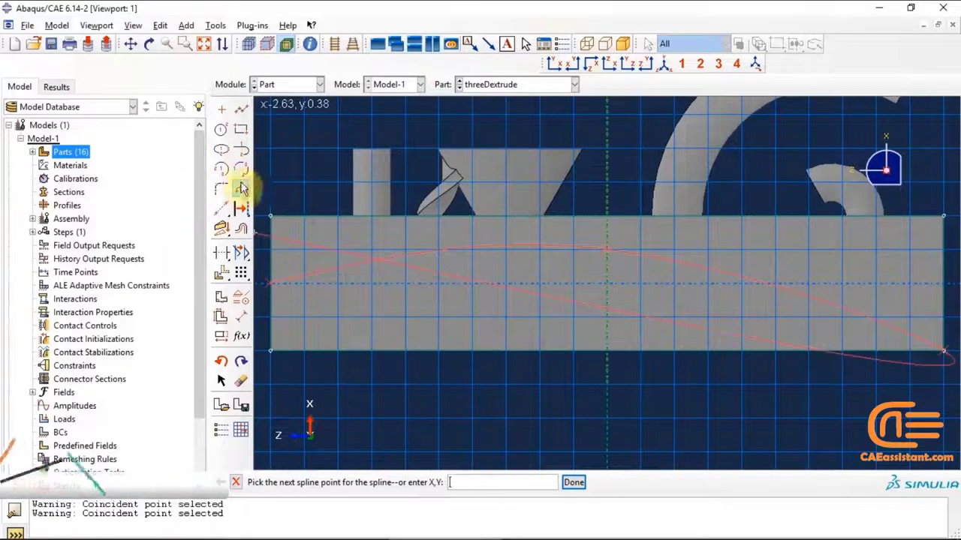
{"action": "left_click", "coordinate": [574, 482]}
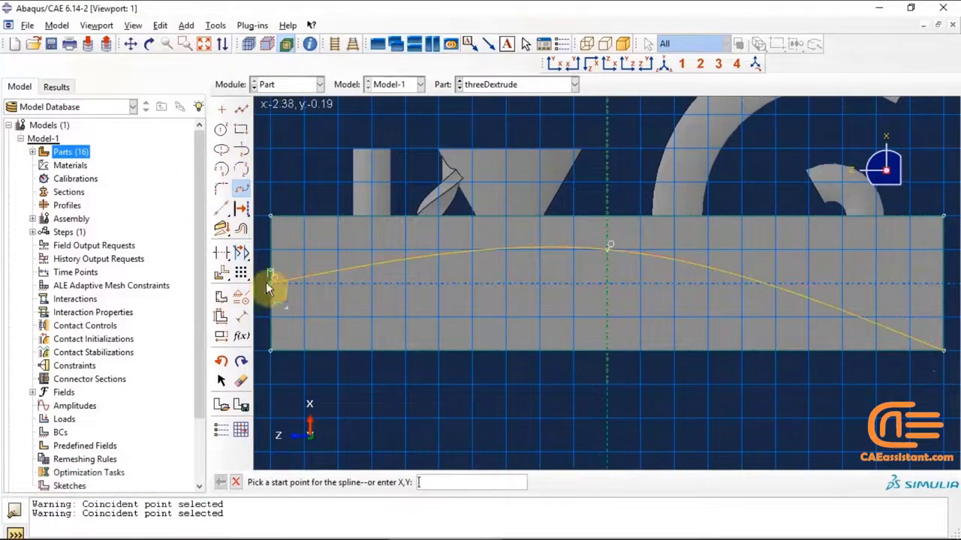
{"action": "left_click", "coordinate": [241, 189]}
Finish the arched sweep path, reverse its direction, and set the profile plane on the block's end face
{"action": "left_click", "coordinate": [349, 482]}
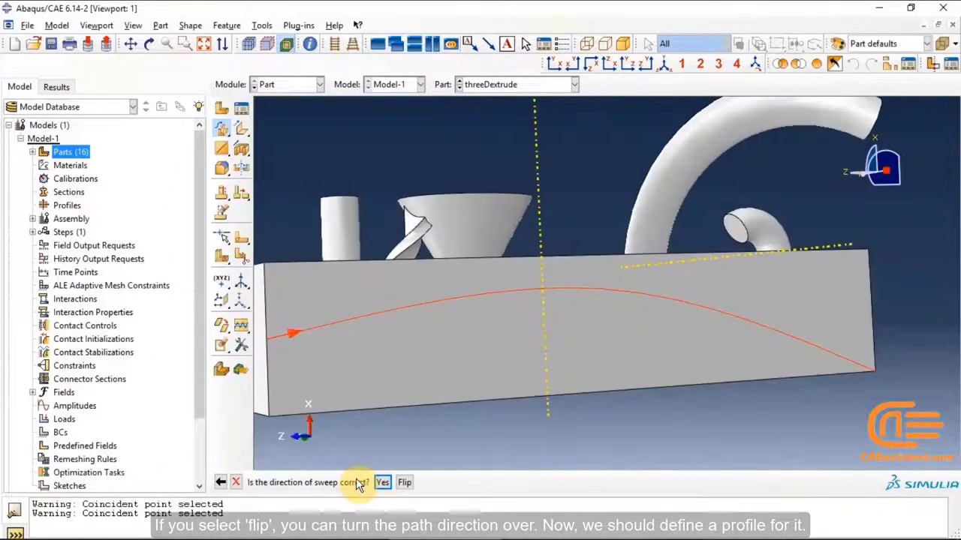
{"action": "left_click", "coordinate": [404, 483]}
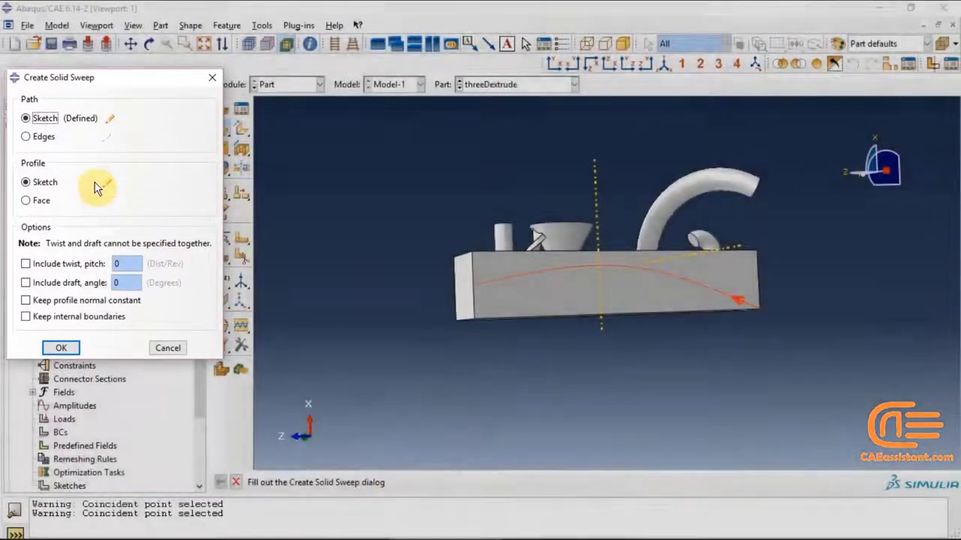
{"action": "left_click", "coordinate": [106, 183]}
{"action": "left_click", "coordinate": [390, 482]}
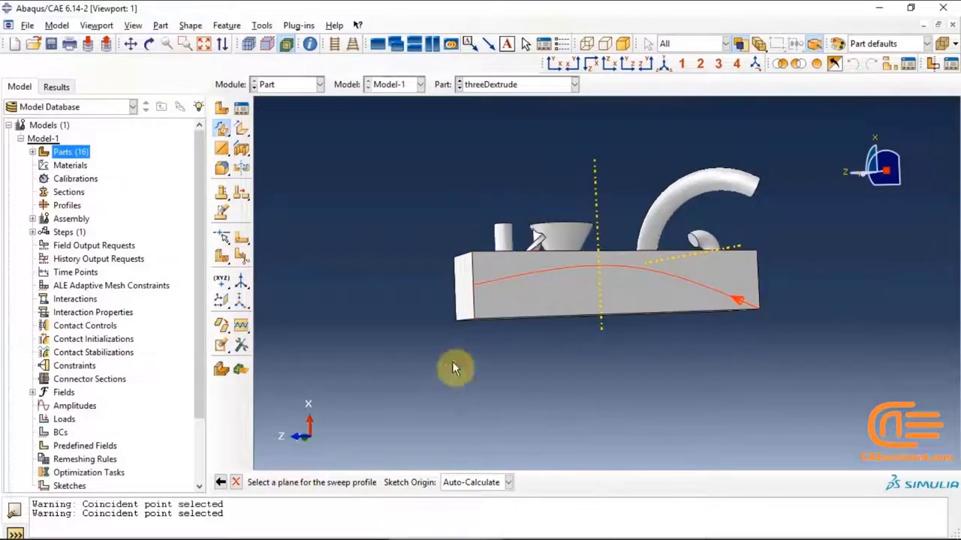
{"action": "left_click", "coordinate": [153, 46]}
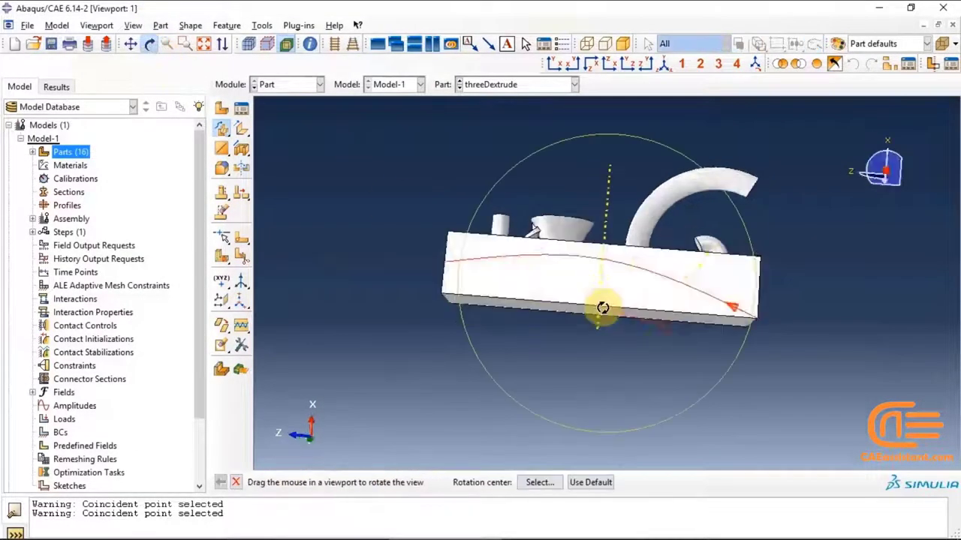
{"action": "left_click_drag", "start_coordinate": [595, 307], "coordinate": [407, 253]}
{"action": "left_click", "coordinate": [148, 44]}
{"action": "left_click", "coordinate": [658, 290]}
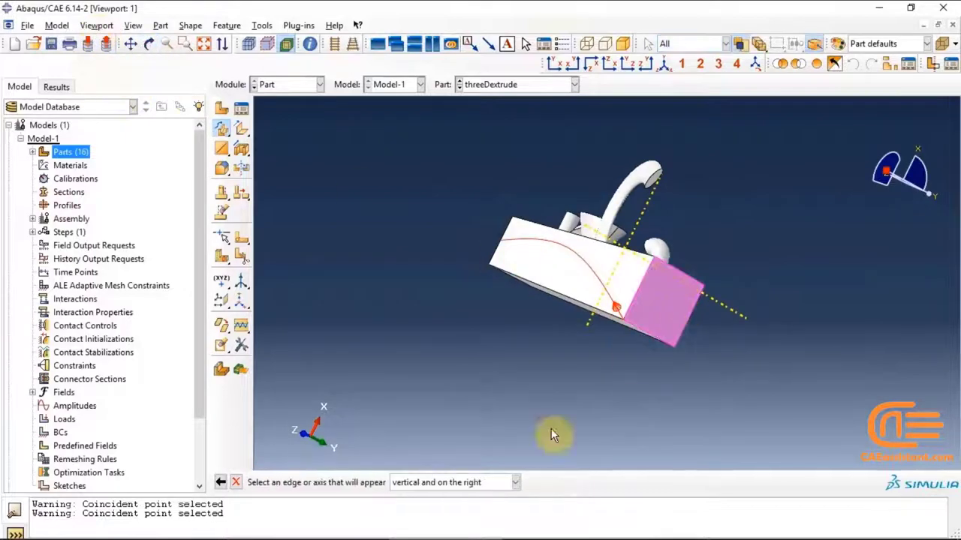
{"action": "left_click", "coordinate": [683, 330]}
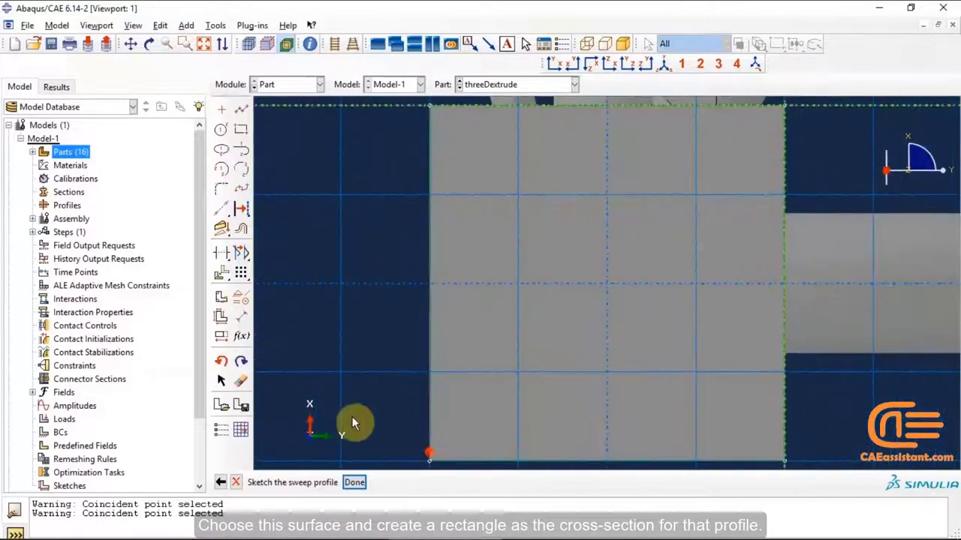
Sketch a small rectangular profile and create the solid sweep along the path
{"action": "left_click", "coordinate": [239, 132]}
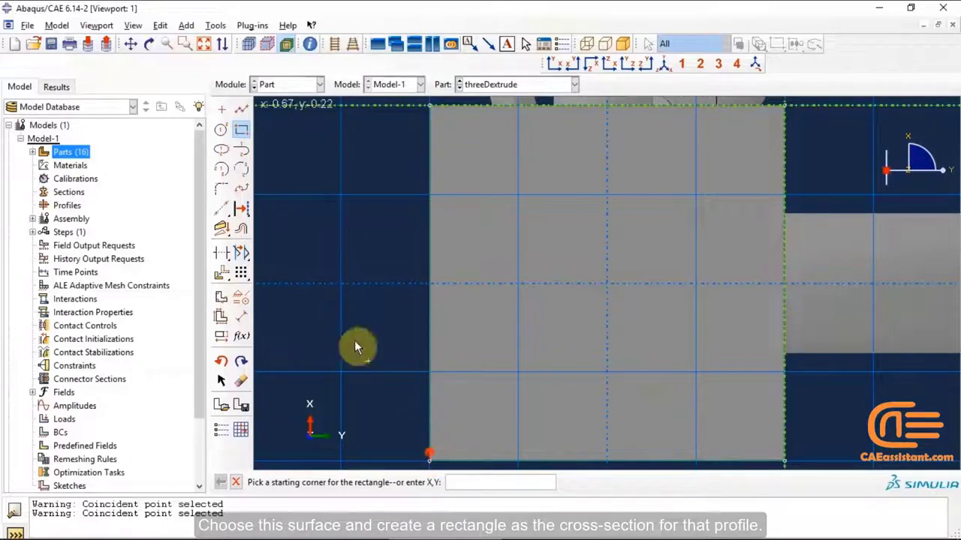
{"action": "left_click", "coordinate": [429, 416]}
{"action": "left_click", "coordinate": [387, 455]}
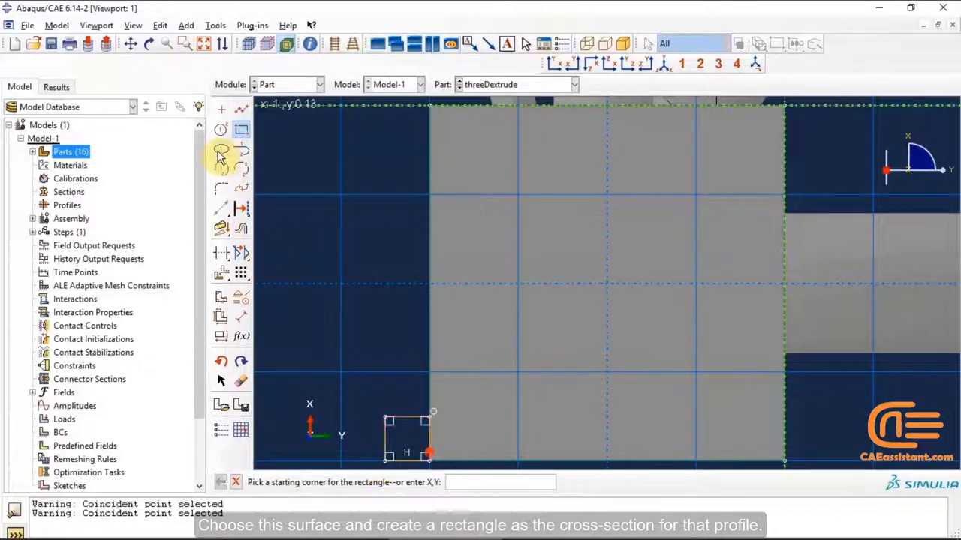
{"action": "left_click", "coordinate": [241, 130]}
{"action": "left_click", "coordinate": [354, 482]}
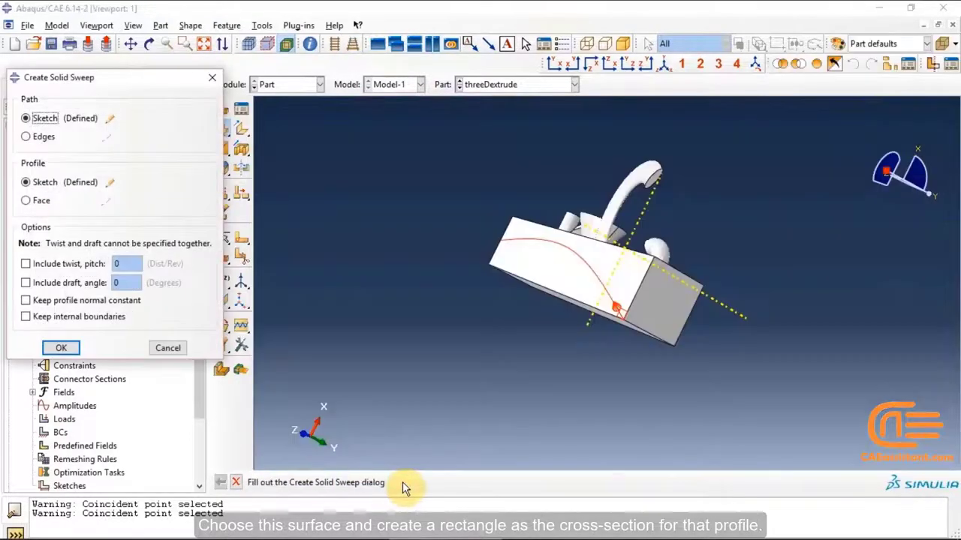
{"action": "left_click", "coordinate": [62, 349]}
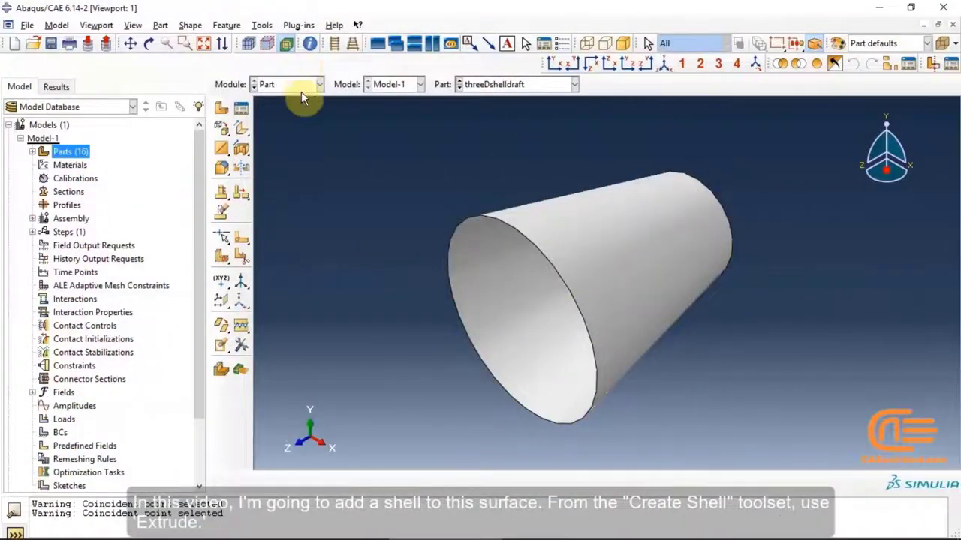
Make threeDshellplanar the current part from the model's parts list
{"action": "left_click", "coordinate": [303, 84]}
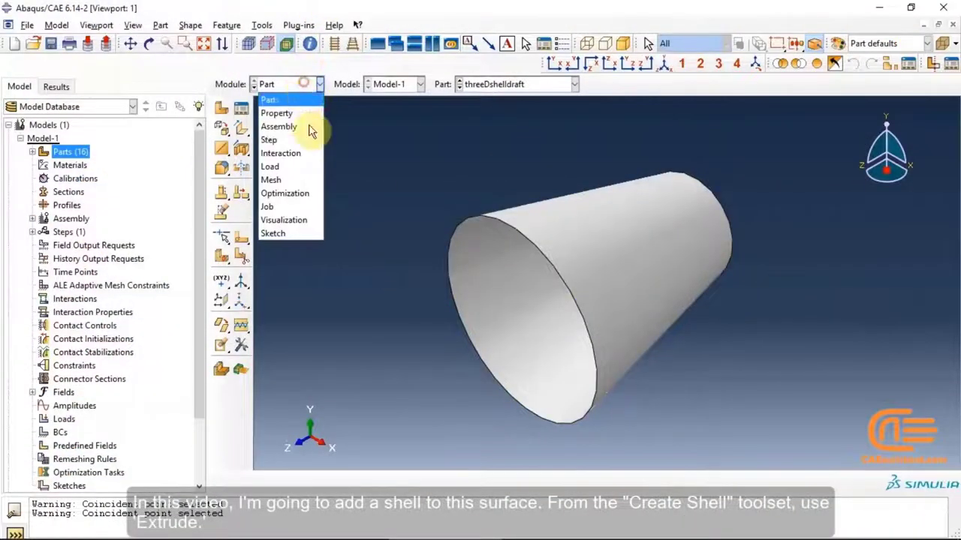
{"action": "left_click", "coordinate": [274, 99]}
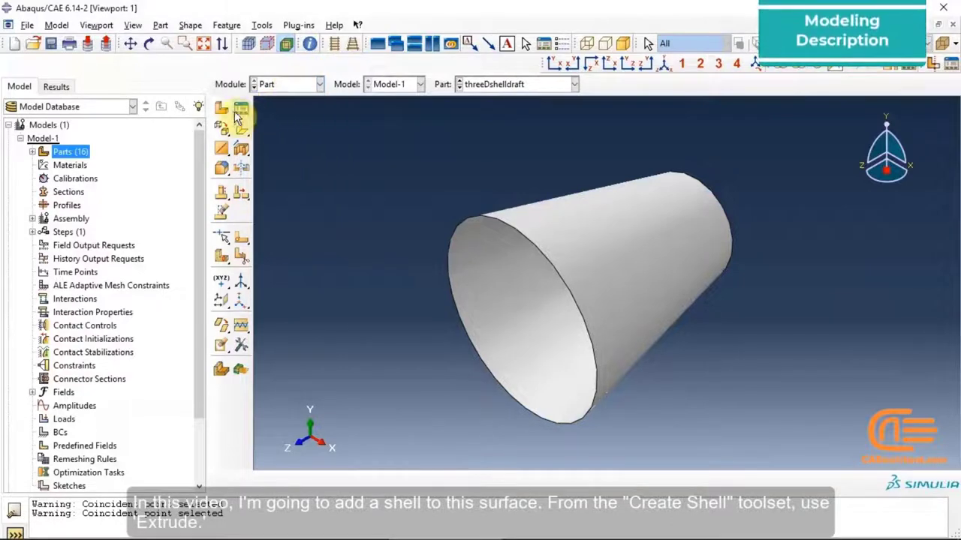
{"action": "left_click", "coordinate": [240, 110]}
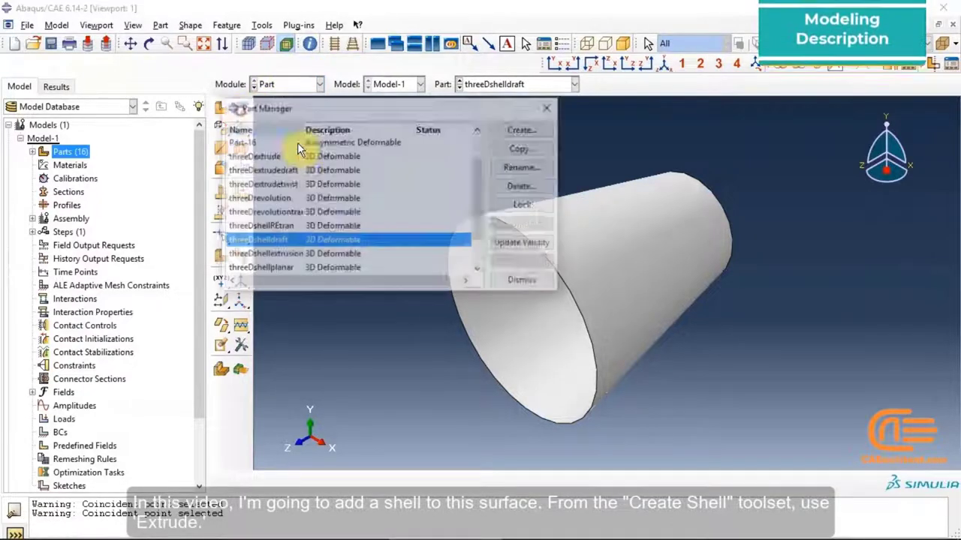
{"action": "scroll", "coordinate": [338, 226], "scroll_direction": "down", "scroll_amount": 1}
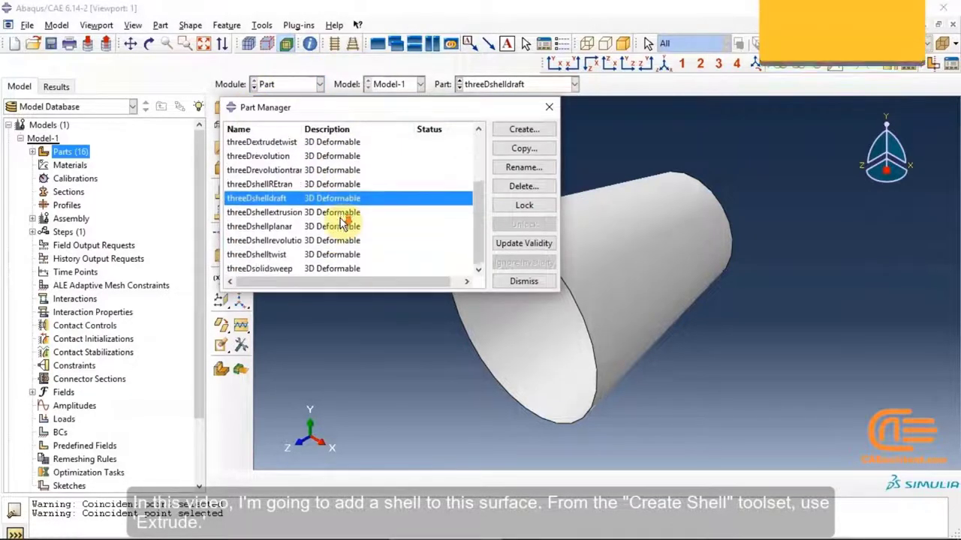
{"action": "left_click", "coordinate": [262, 226]}
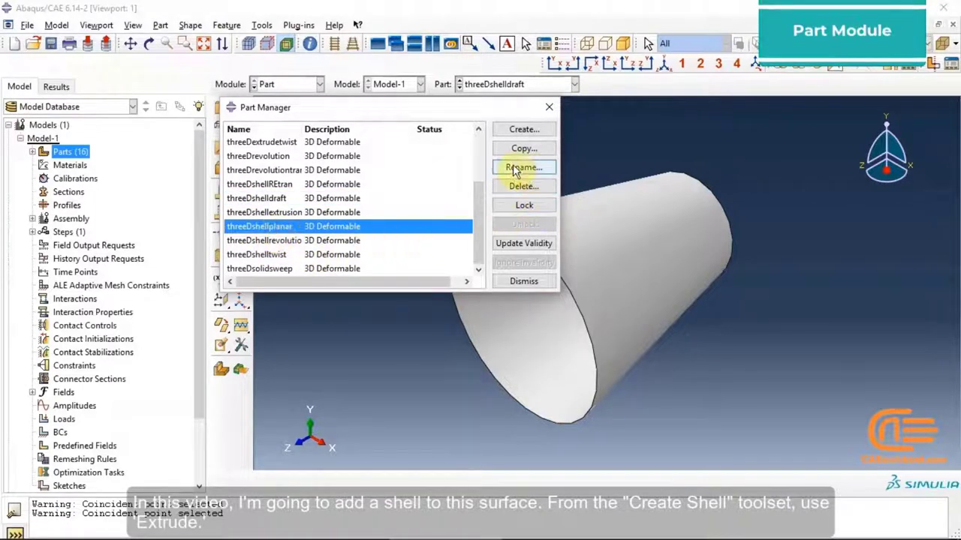
{"action": "double_click", "coordinate": [420, 227]}
{"action": "left_click", "coordinate": [550, 105]}
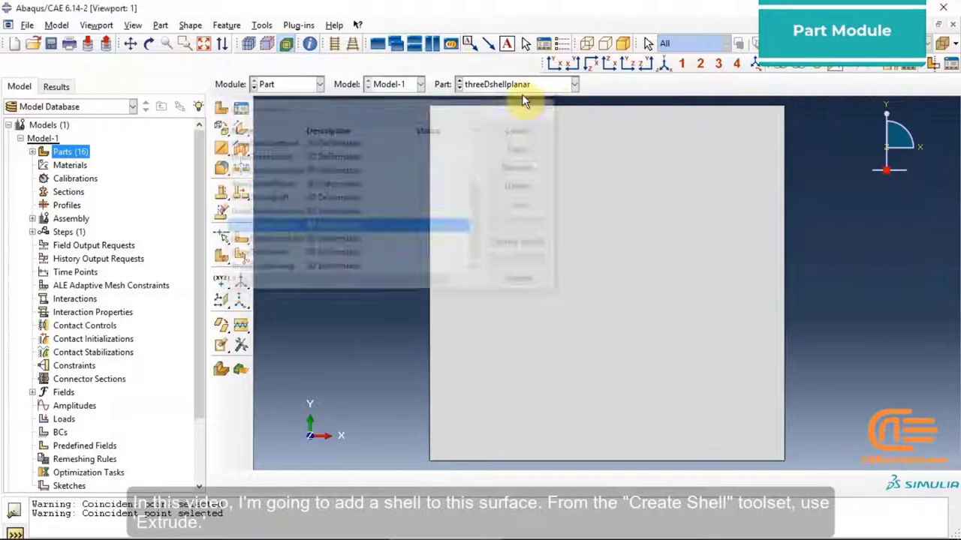
{"action": "left_click", "coordinate": [521, 85]}
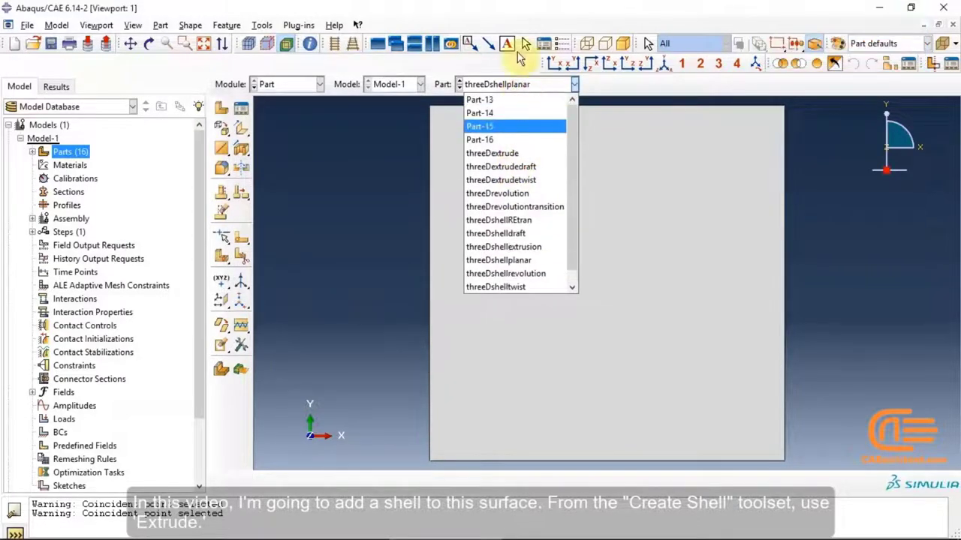
{"action": "left_click", "coordinate": [516, 84]}
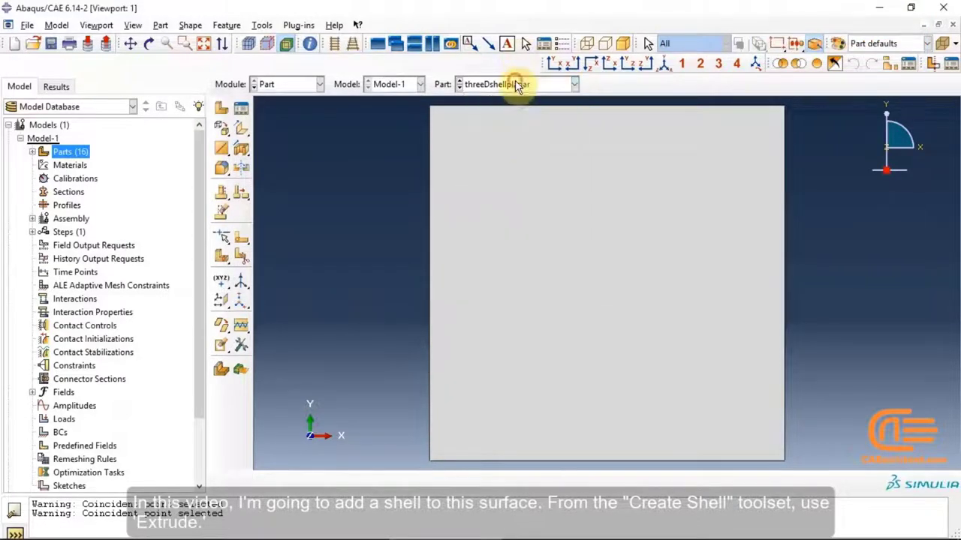
Tilt the flat plate into a 3D view and bring up the shell creation options
{"action": "left_click", "coordinate": [149, 43]}
{"action": "left_click_drag", "start_coordinate": [442, 198], "coordinate": [259, 82]}
{"action": "left_click", "coordinate": [149, 43]}
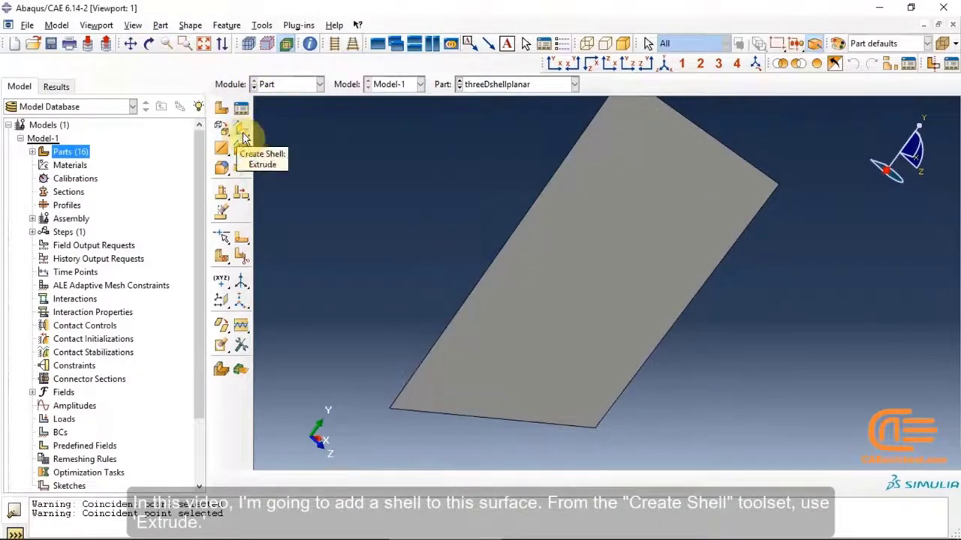
{"action": "mouse_move", "coordinate": [243, 138]}
{"action": "left_mouse_down"}
{"action": "mouse_move", "coordinate": [253, 139]}
{"action": "mouse_move", "coordinate": [226, 133]}
{"action": "mouse_move", "coordinate": [251, 139]}
{"action": "left_mouse_up"}
{"action": "left_click_drag", "start_coordinate": [312, 142], "coordinate": [244, 146]}
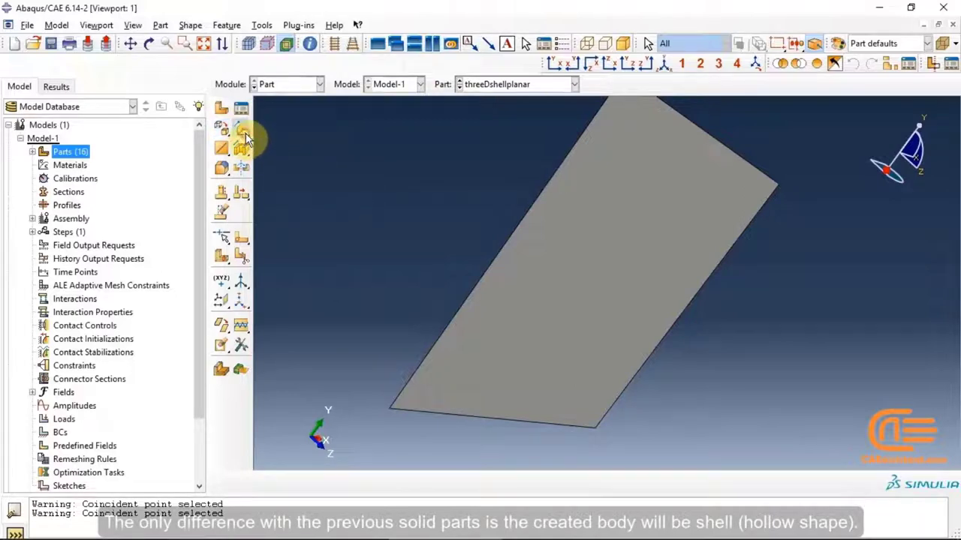
{"action": "left_click", "coordinate": [244, 135]}
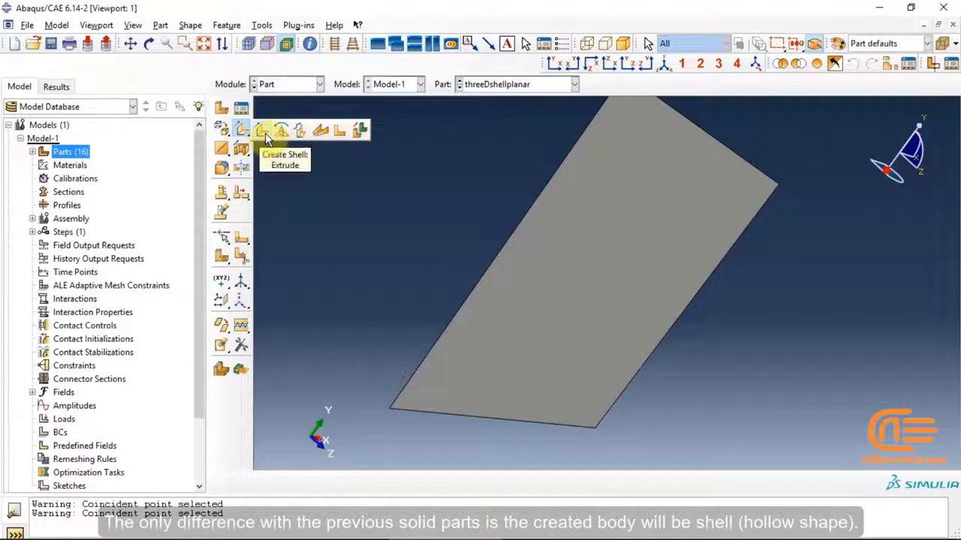
Sketch an ellipse on the plate, oriented by its right edge, and extrude it as a shell 0.3 deep
{"action": "left_click", "coordinate": [263, 133]}
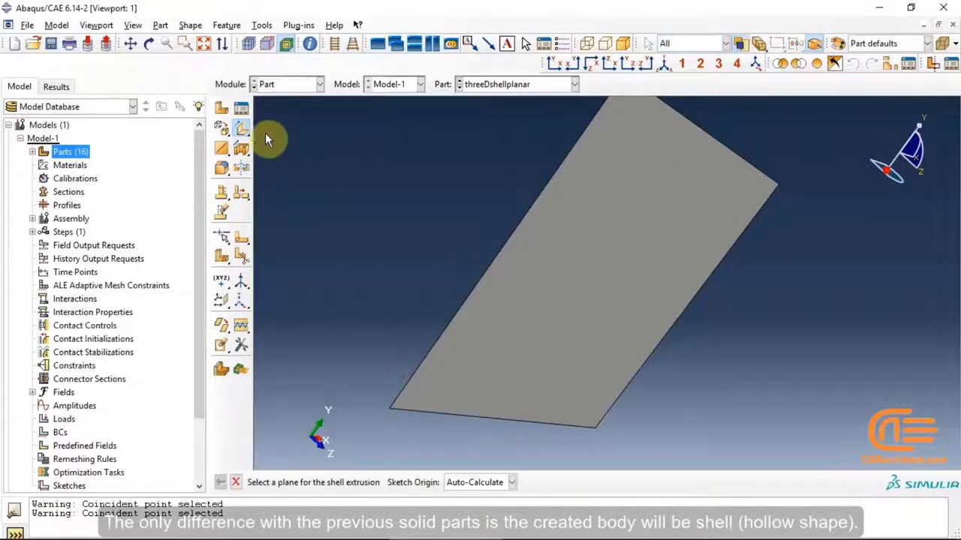
{"action": "left_click", "coordinate": [613, 253]}
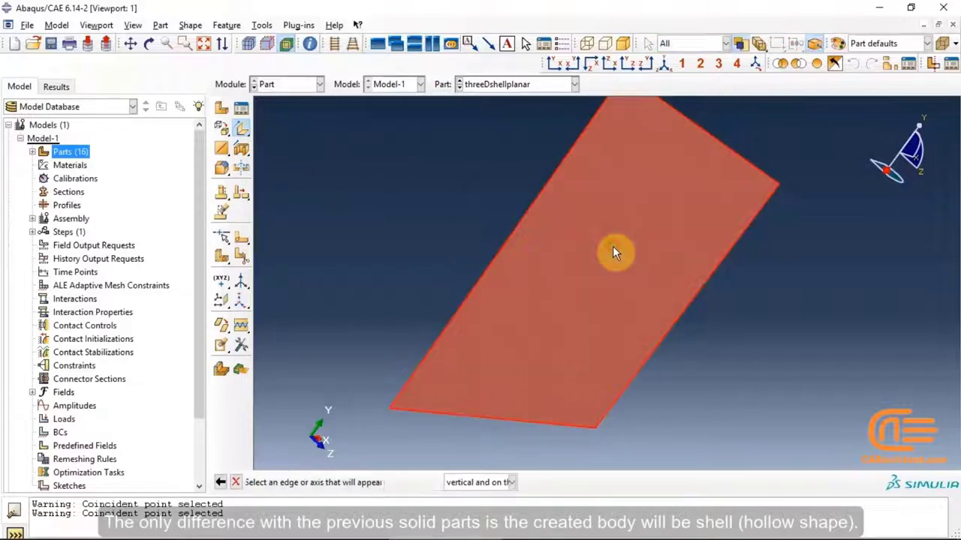
{"action": "left_click", "coordinate": [669, 339]}
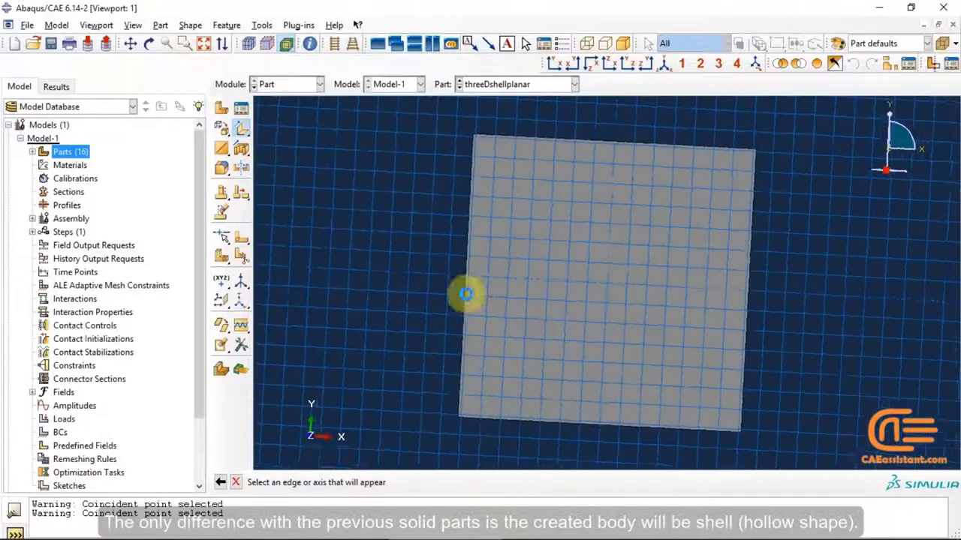
{"action": "left_click", "coordinate": [221, 149]}
{"action": "left_click", "coordinate": [541, 256]}
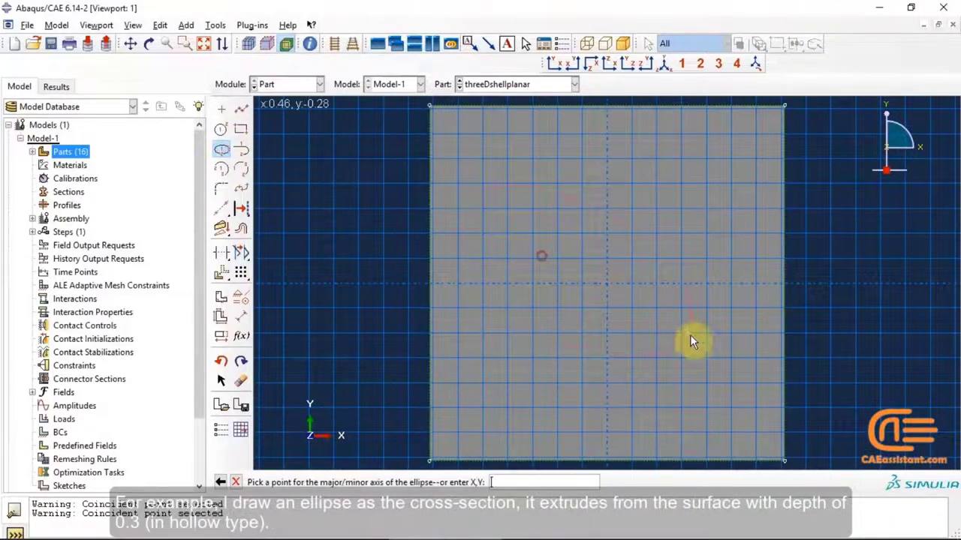
{"action": "left_click", "coordinate": [707, 284]}
{"action": "left_click", "coordinate": [221, 150]}
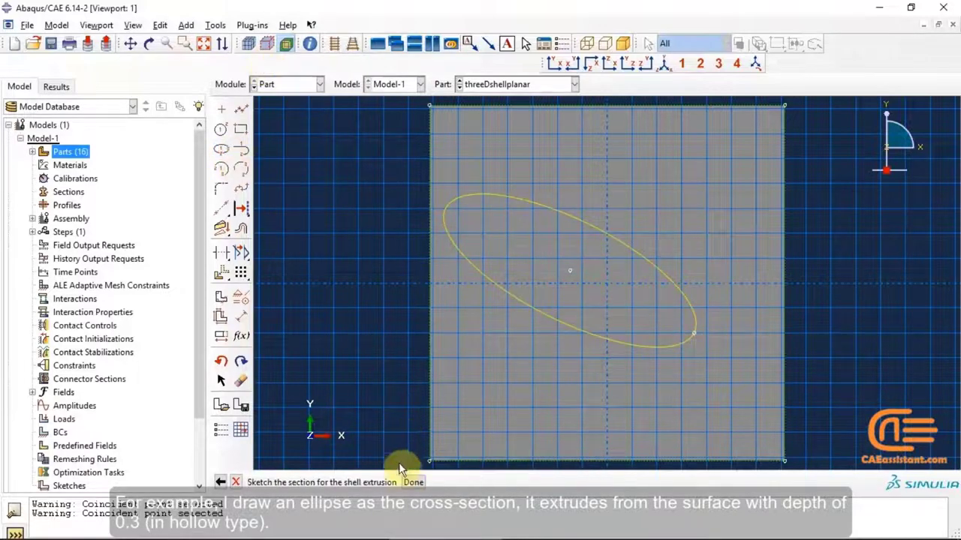
{"action": "left_click", "coordinate": [413, 482]}
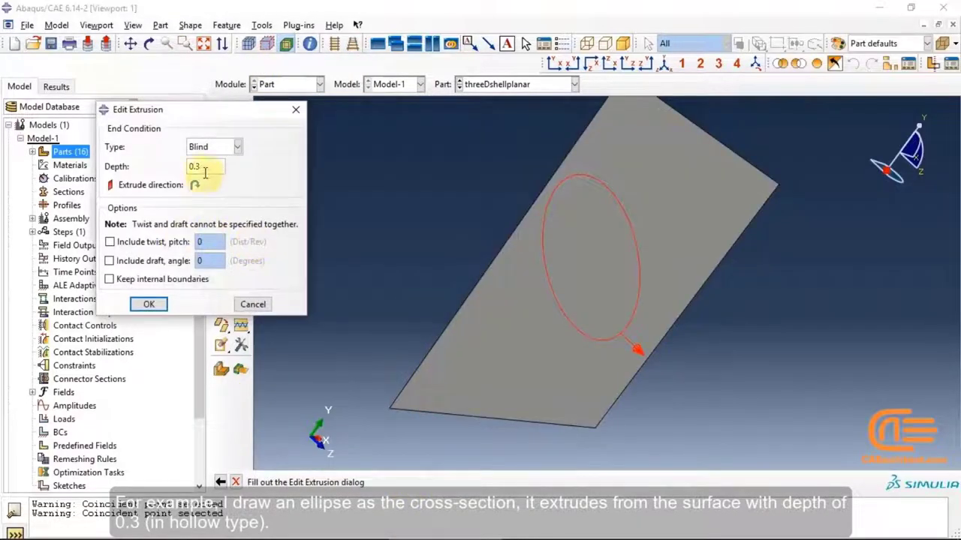
{"action": "left_click", "coordinate": [149, 304]}
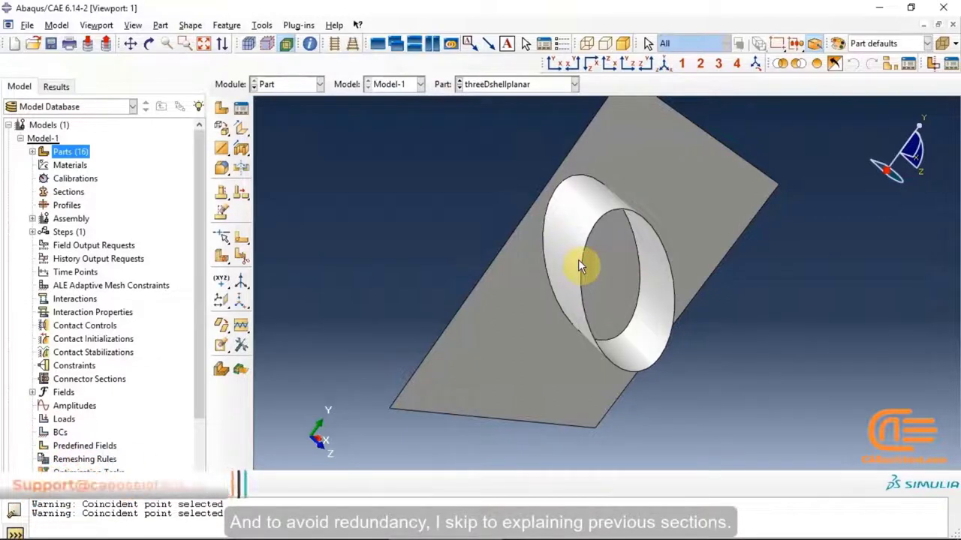
Create a new 3D solid extruded part, Part-17, and enter its sketch
{"action": "left_click", "coordinate": [242, 129]}
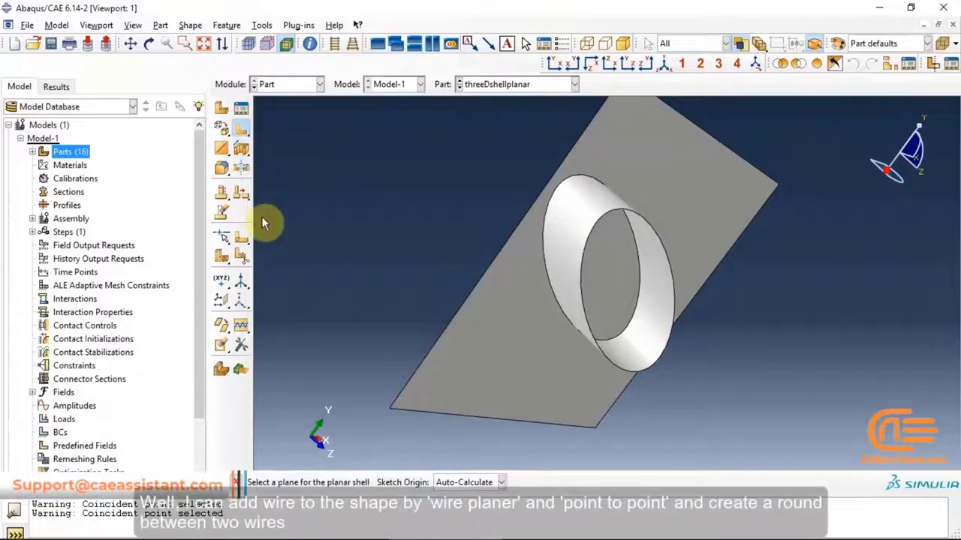
{"action": "left_click", "coordinate": [223, 151]}
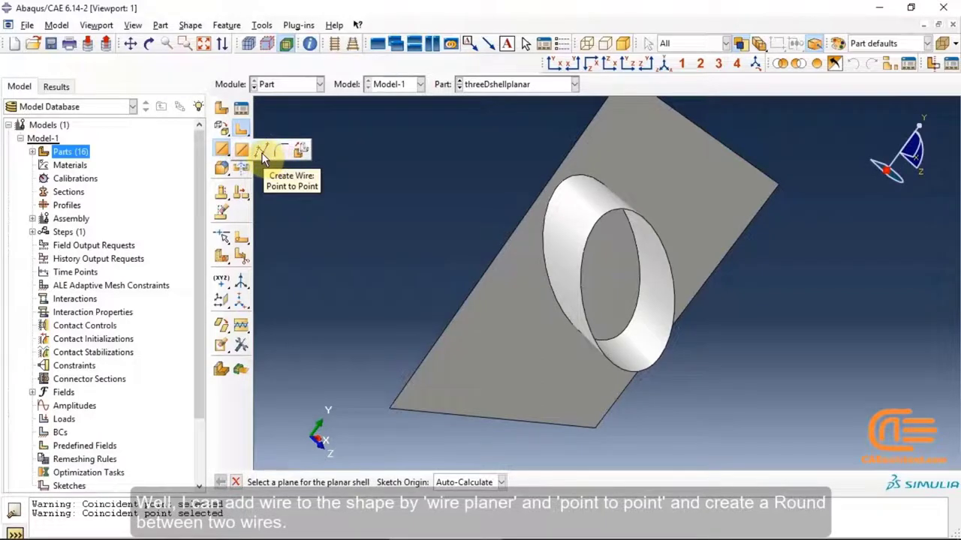
{"action": "left_click", "coordinate": [225, 108]}
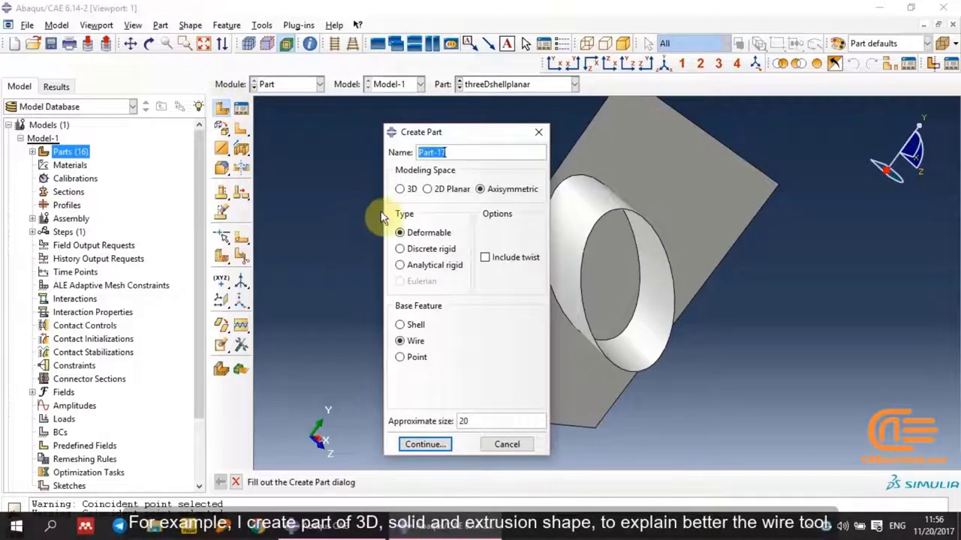
{"action": "left_click", "coordinate": [400, 188]}
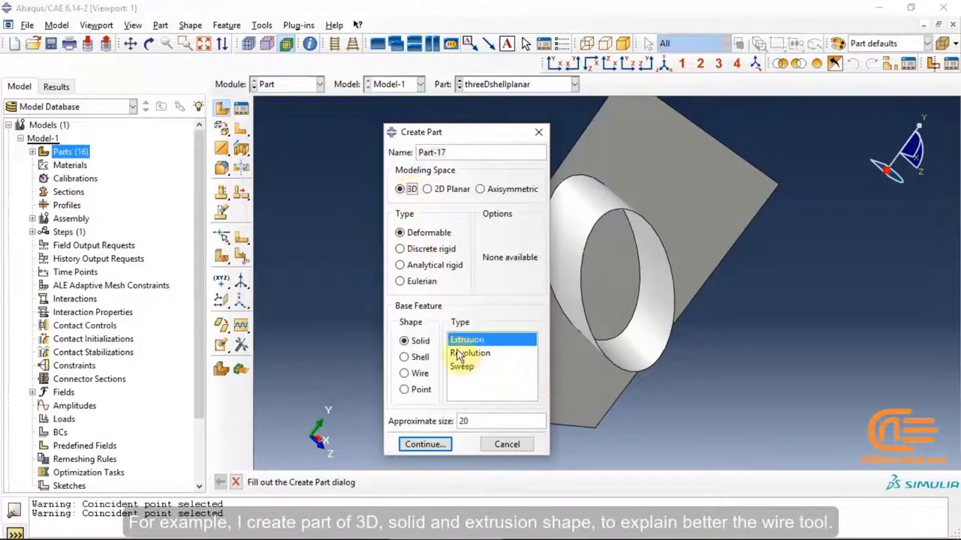
{"action": "left_click", "coordinate": [442, 446]}
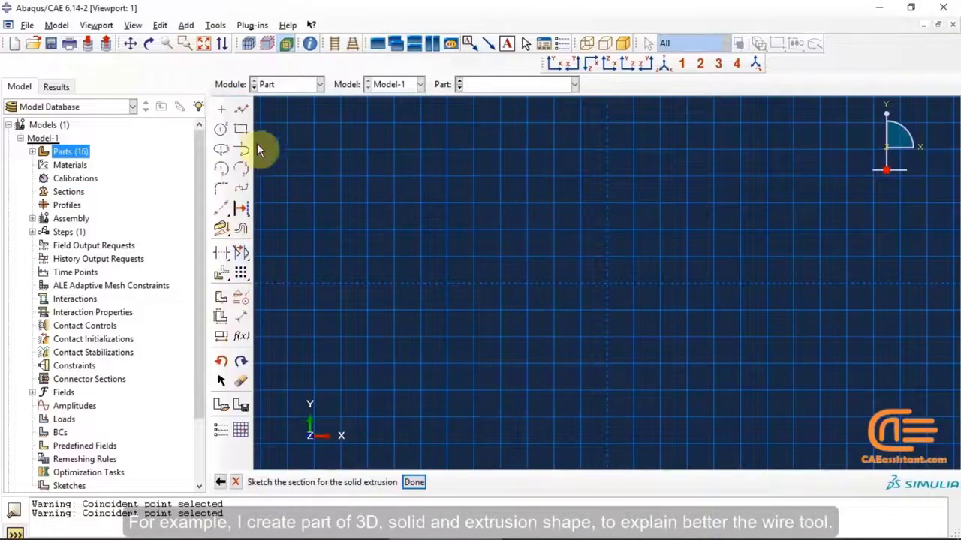
Sketch a closed six-sided L-shaped profile with connected lines and extrude it into a solid
{"action": "left_click", "coordinate": [241, 131]}
{"action": "left_click", "coordinate": [241, 130]}
{"action": "left_click", "coordinate": [242, 110]}
{"action": "left_click", "coordinate": [606, 177]}
{"action": "left_click", "coordinate": [659, 179]}
{"action": "left_click", "coordinate": [660, 257]}
{"action": "left_click", "coordinate": [741, 256]}
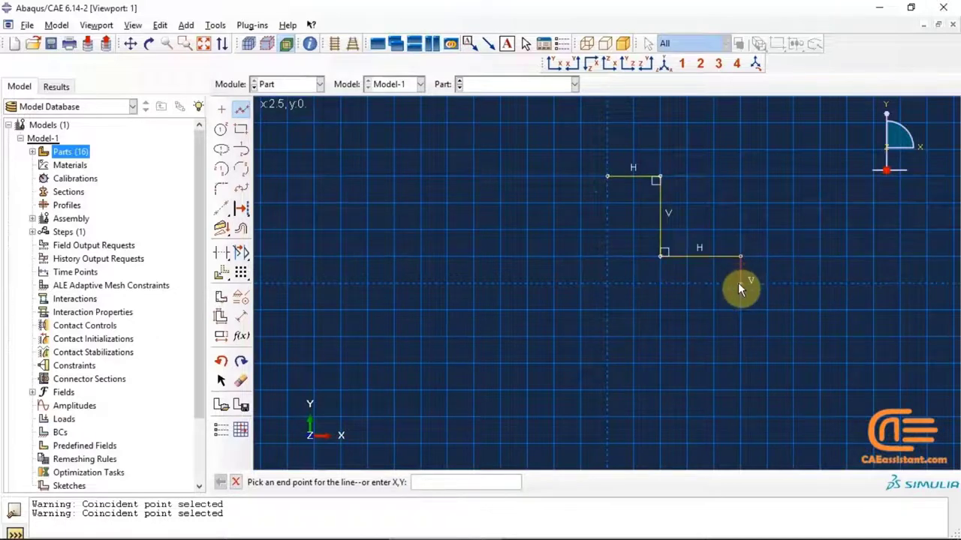
{"action": "left_click", "coordinate": [741, 283]}
{"action": "left_click", "coordinate": [606, 283]}
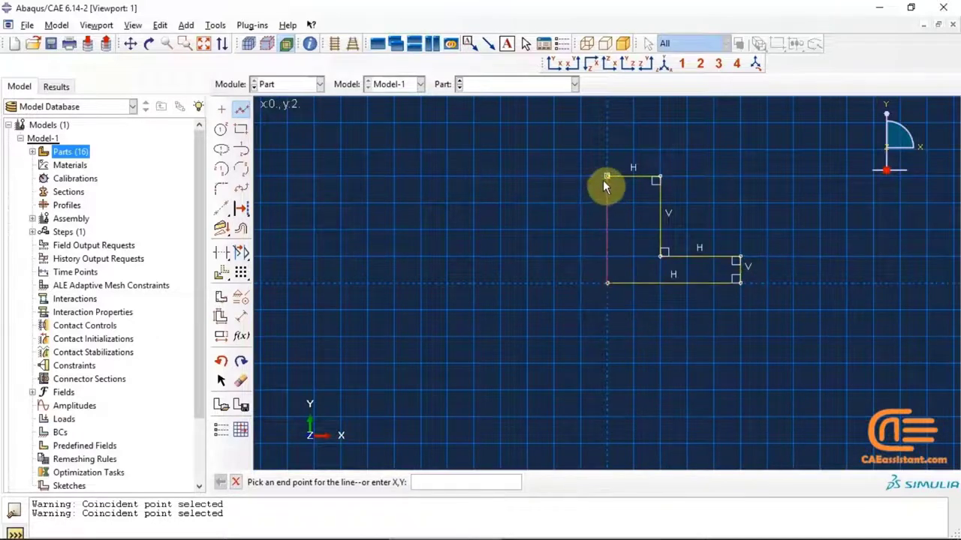
{"action": "left_click", "coordinate": [607, 178]}
{"action": "left_click", "coordinate": [241, 109]}
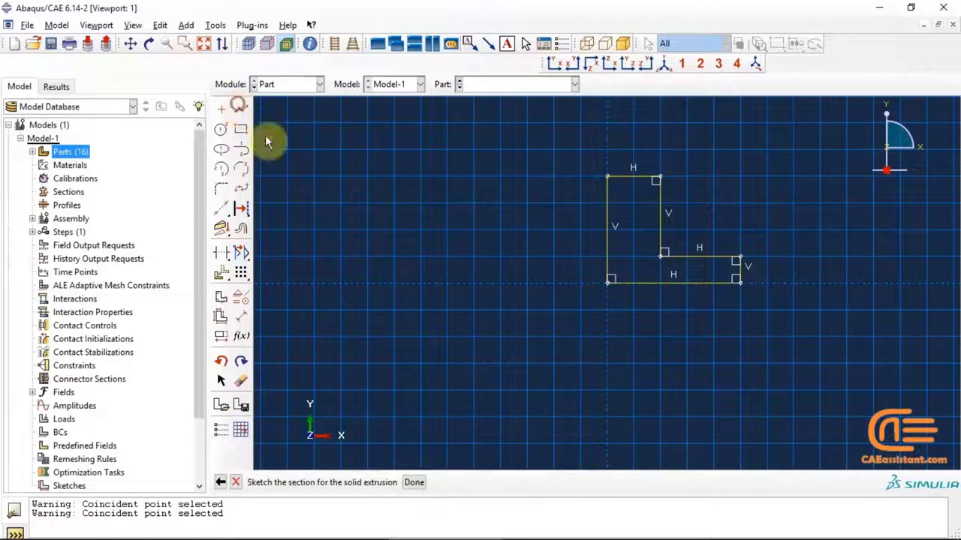
{"action": "left_click", "coordinate": [415, 482]}
{"action": "left_click", "coordinate": [152, 268]}
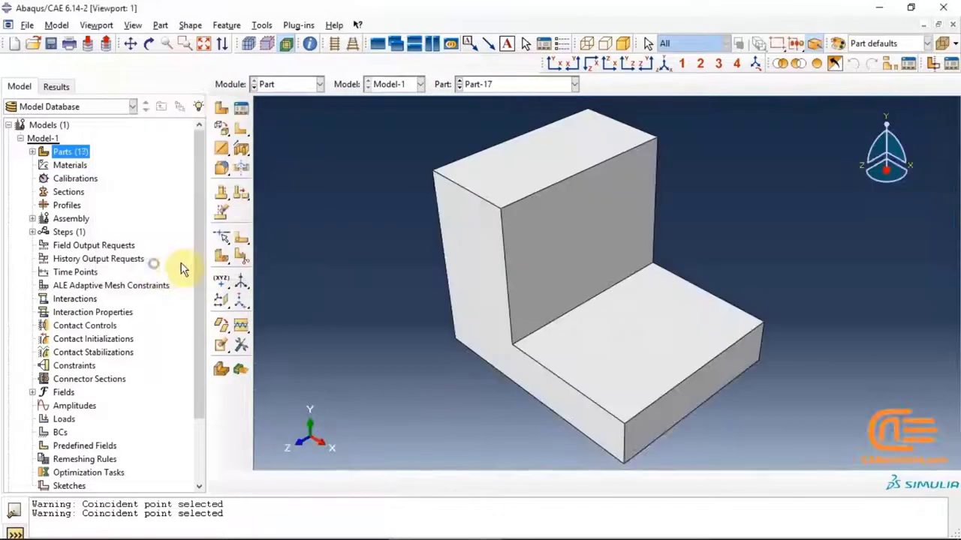
Start a planar wire sketched on the upright face, oriented by its right edge
{"action": "left_click", "coordinate": [222, 150]}
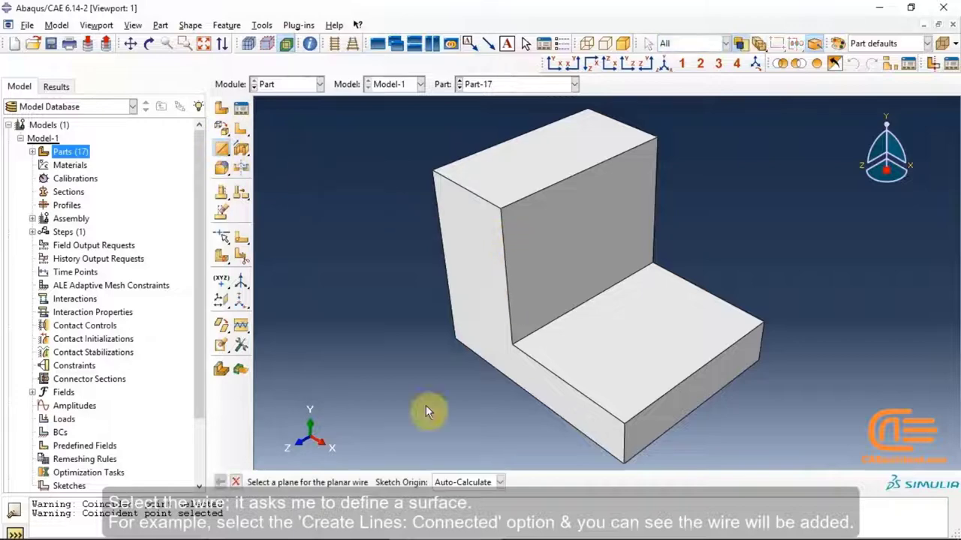
{"action": "left_click", "coordinate": [563, 254]}
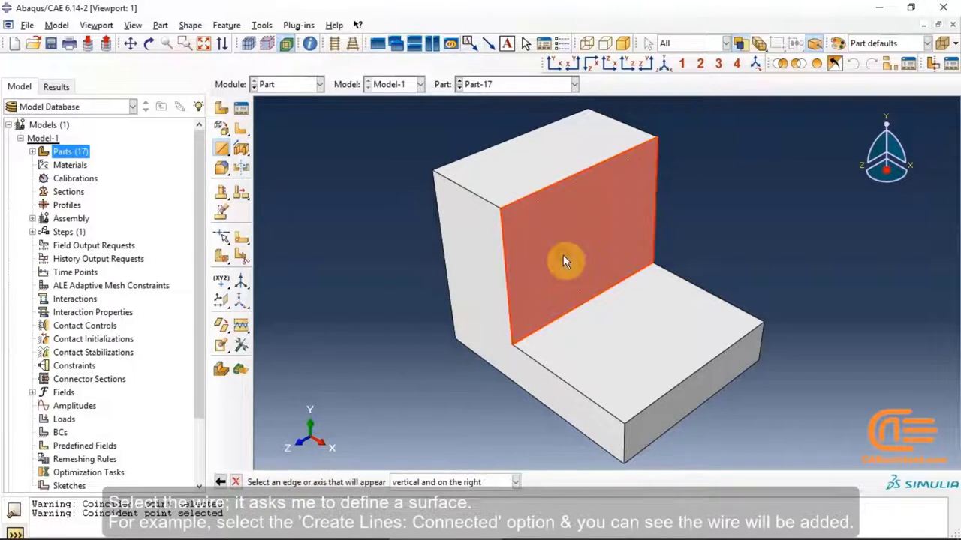
{"action": "left_click", "coordinate": [655, 211]}
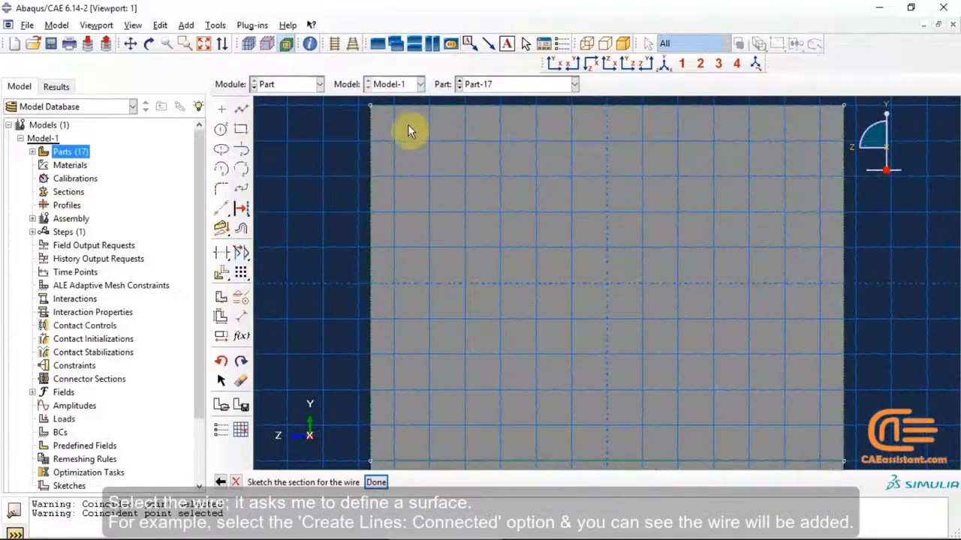
{"action": "scroll", "coordinate": [406, 126], "scroll_direction": "down", "scroll_amount": 4}
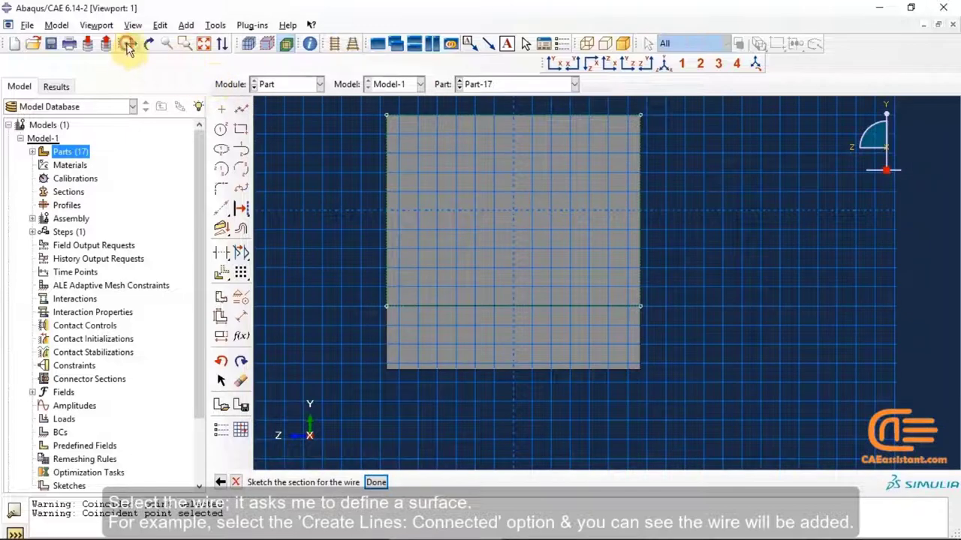
{"action": "left_click", "coordinate": [126, 44]}
{"action": "left_click_drag", "start_coordinate": [432, 222], "coordinate": [436, 309]}
{"action": "left_click", "coordinate": [128, 43]}
Draw a wire line up from the top-left corner, then sloping down to the top-right corner
{"action": "left_click", "coordinate": [241, 111]}
{"action": "left_click", "coordinate": [391, 201]}
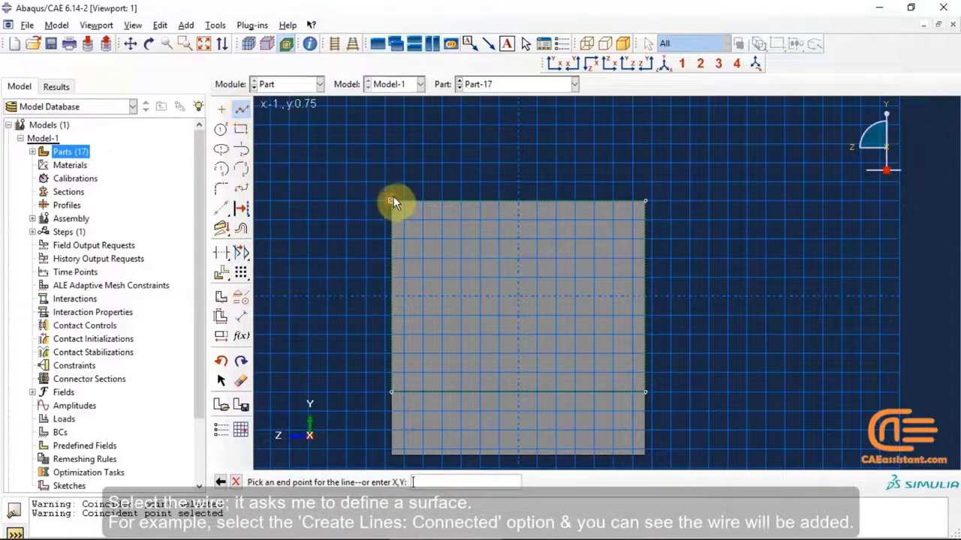
{"action": "left_click", "coordinate": [395, 150]}
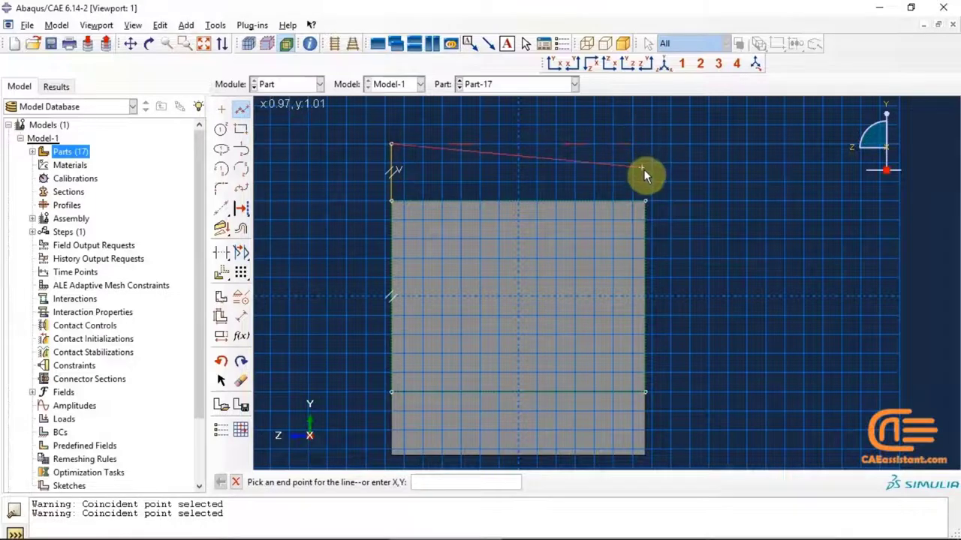
{"action": "left_click", "coordinate": [645, 201]}
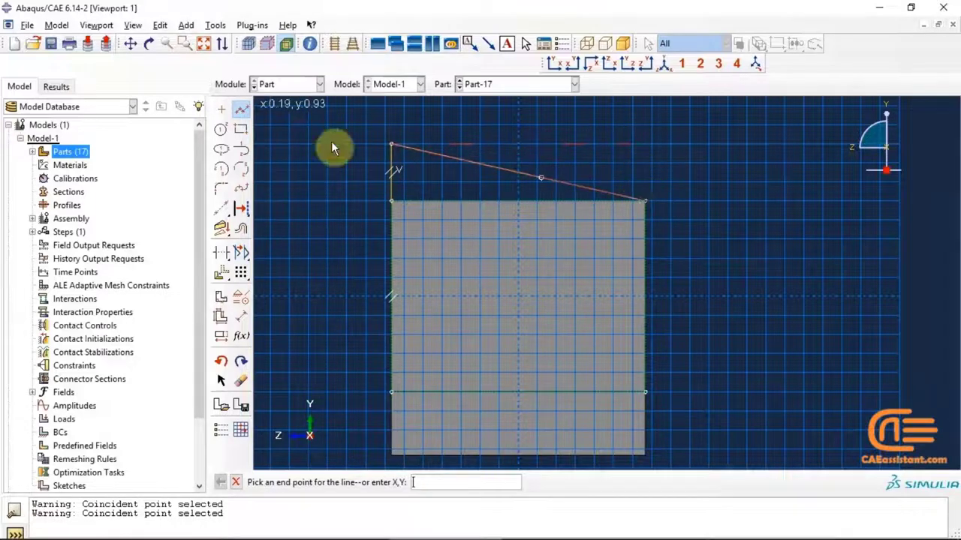
{"action": "left_click", "coordinate": [241, 111]}
{"action": "left_click", "coordinate": [377, 483]}
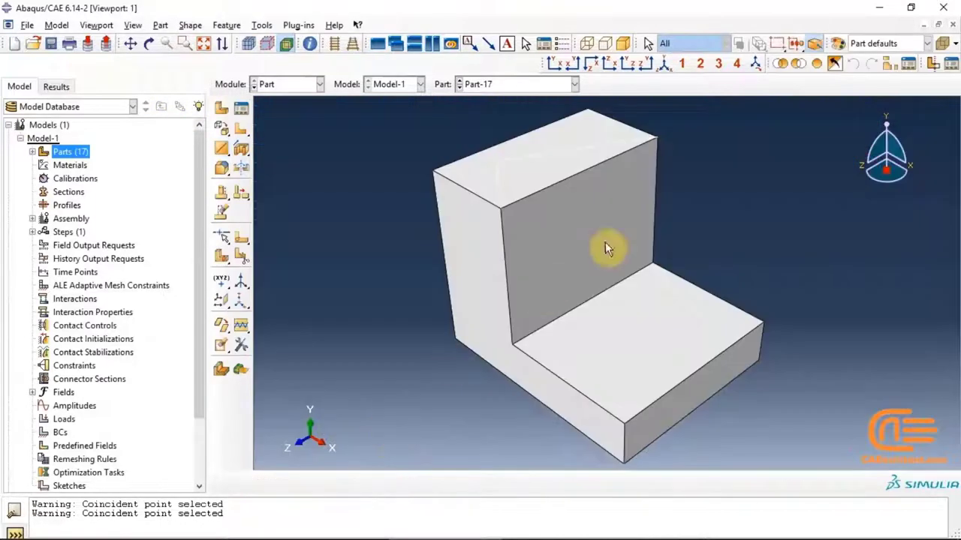
{"action": "left_click", "coordinate": [148, 43]}
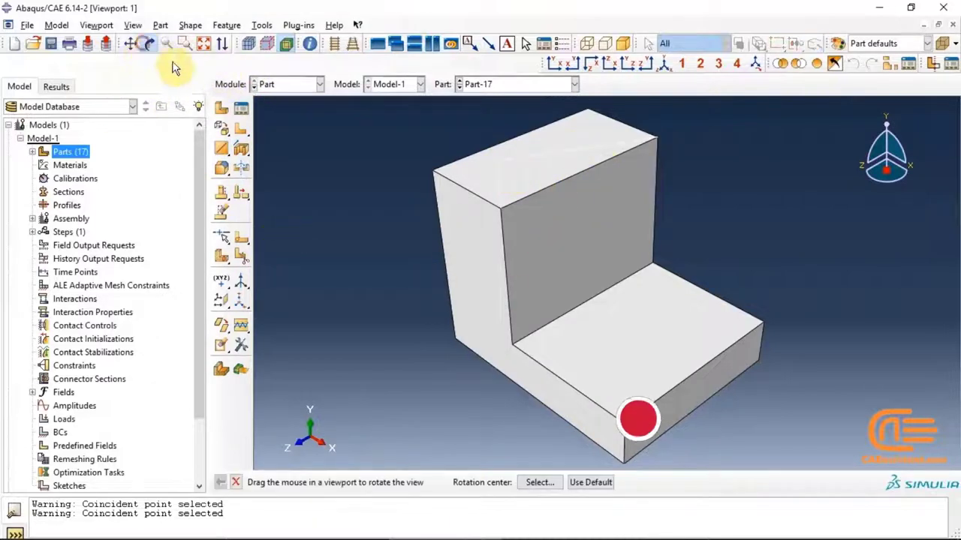
{"action": "left_click_drag", "start_coordinate": [577, 241], "coordinate": [543, 206]}
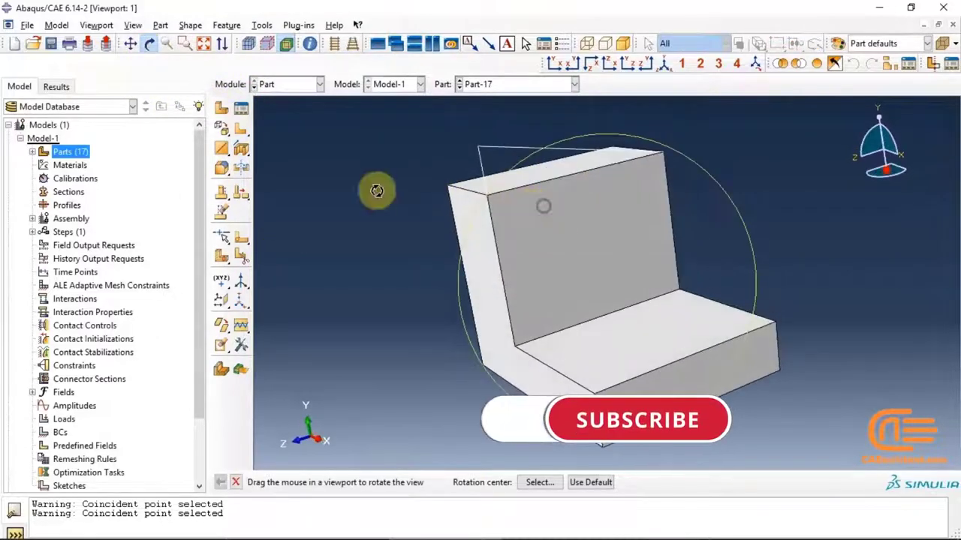
{"action": "left_click", "coordinate": [153, 43]}
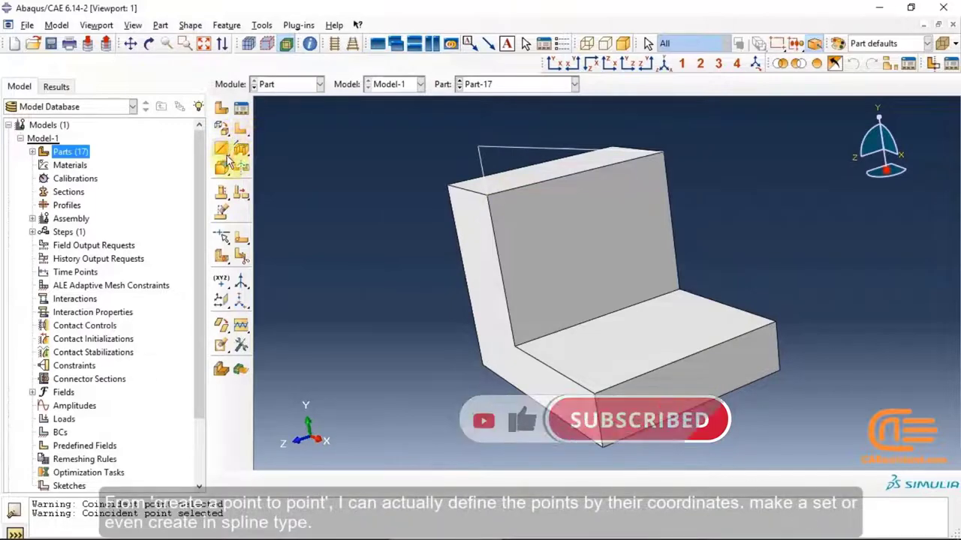
{"action": "left_click_drag", "start_coordinate": [229, 161], "coordinate": [255, 153]}
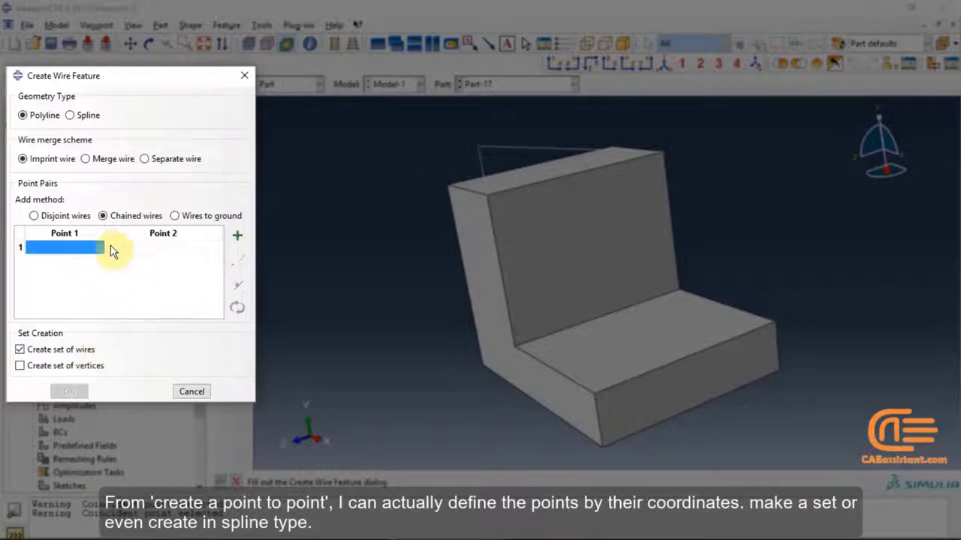
{"action": "left_click", "coordinate": [86, 117]}
{"action": "left_click", "coordinate": [42, 117]}
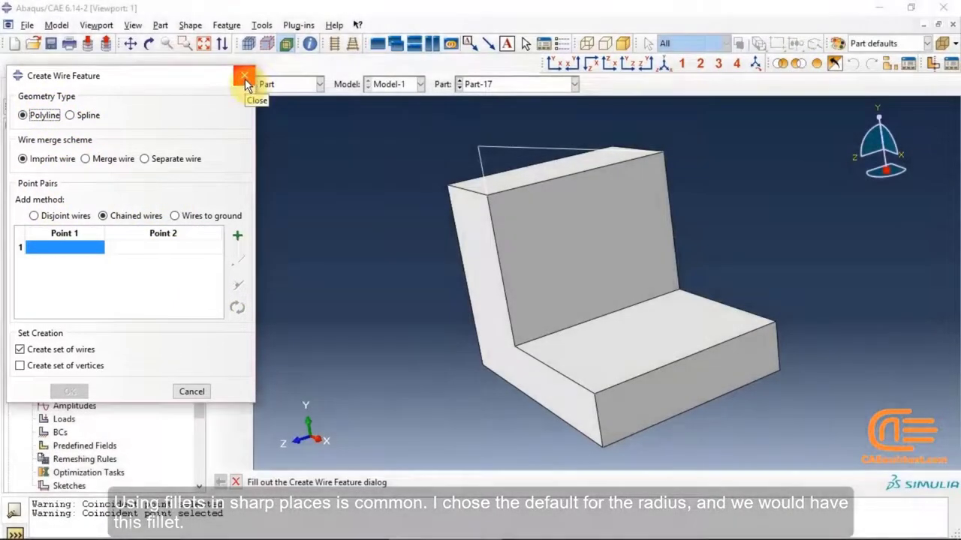
{"action": "left_click", "coordinate": [243, 78]}
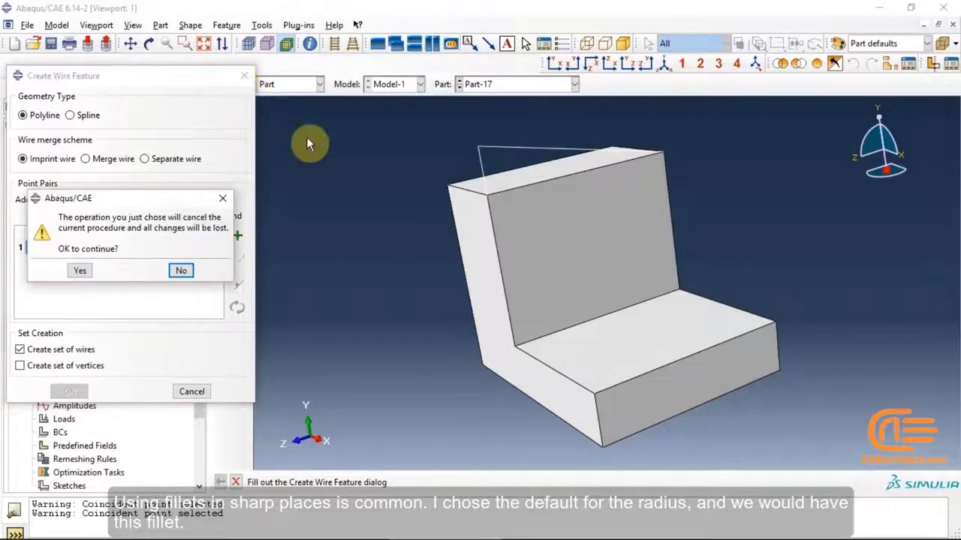
{"action": "left_click", "coordinate": [84, 268]}
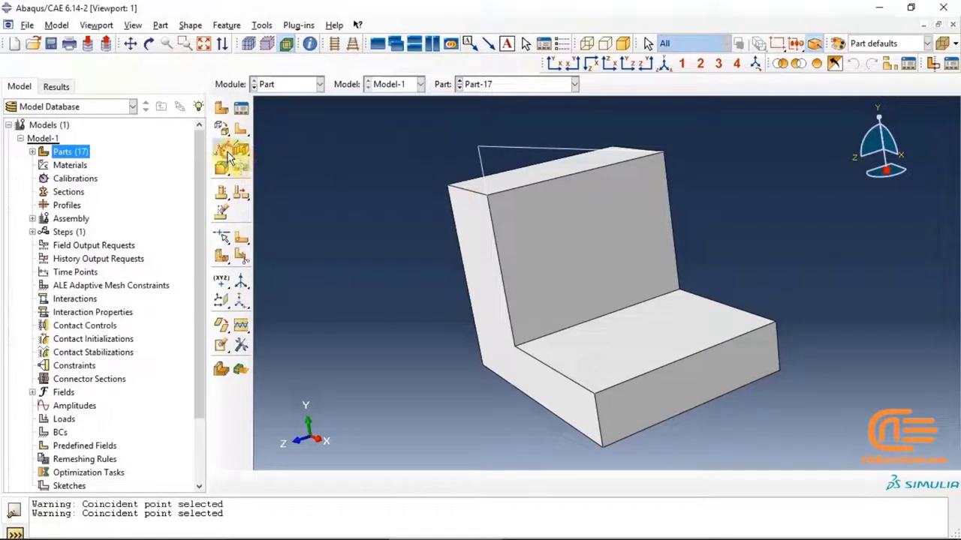
Fillet the wire's corner vertex with a 0.04 radius and fit the part in view
{"action": "left_click_drag", "start_coordinate": [229, 155], "coordinate": [290, 150]}
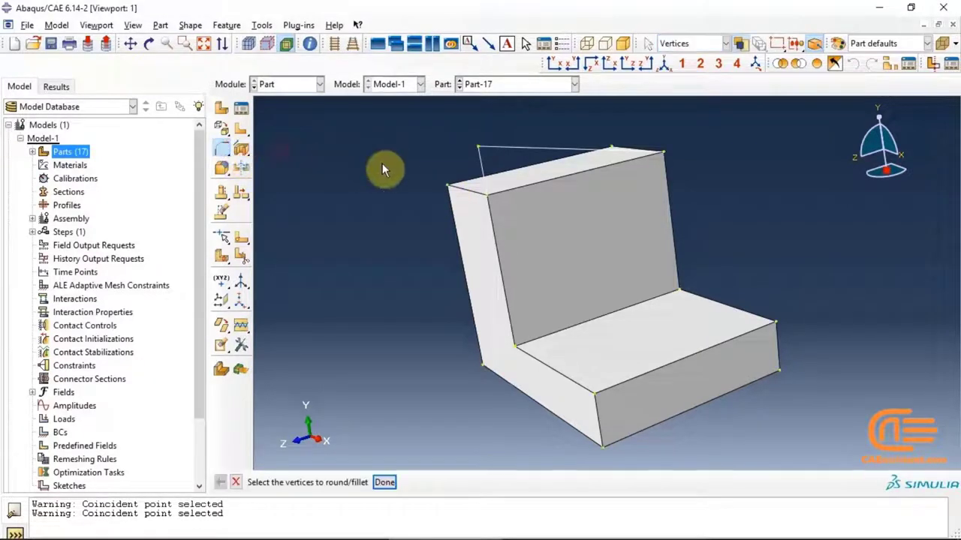
{"action": "left_click", "coordinate": [477, 146]}
{"action": "left_click", "coordinate": [384, 481]}
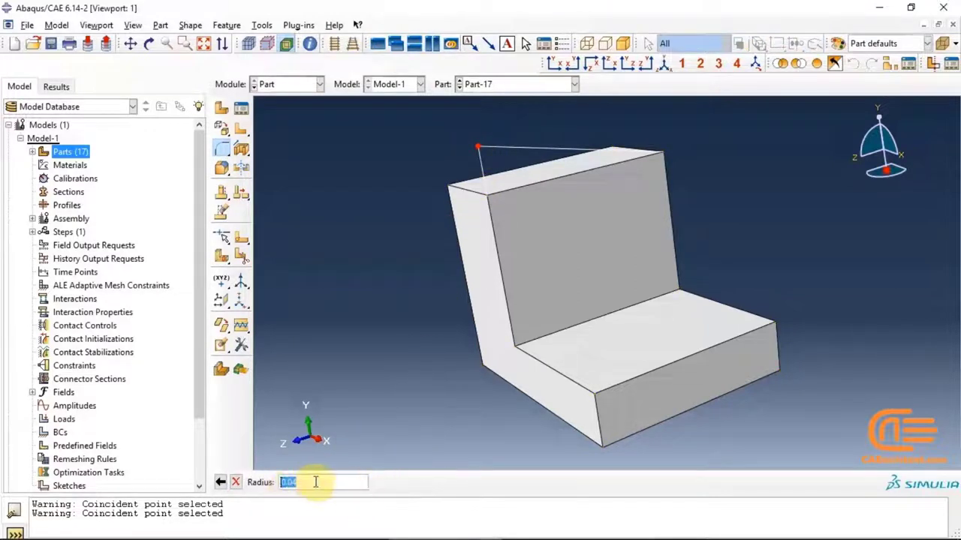
{"action": "key", "text": "Return"}
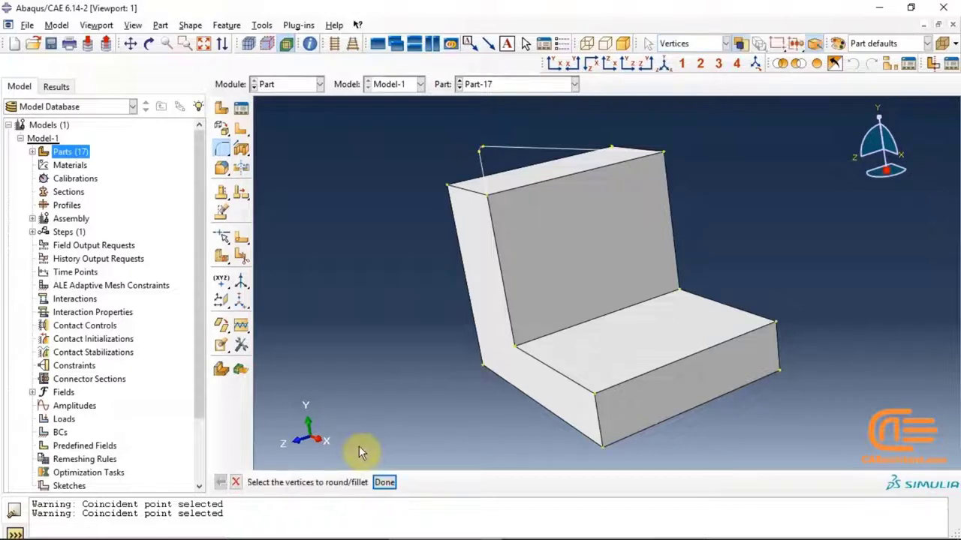
{"action": "scroll", "coordinate": [451, 166], "scroll_direction": "up", "scroll_amount": 5}
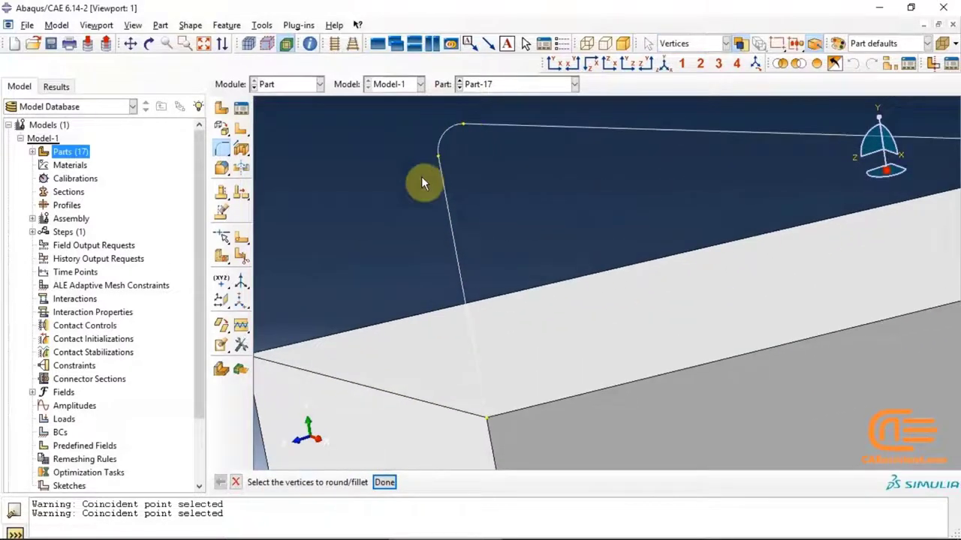
{"action": "middle_click", "coordinate": [443, 135]}
{"action": "left_click", "coordinate": [665, 64]}
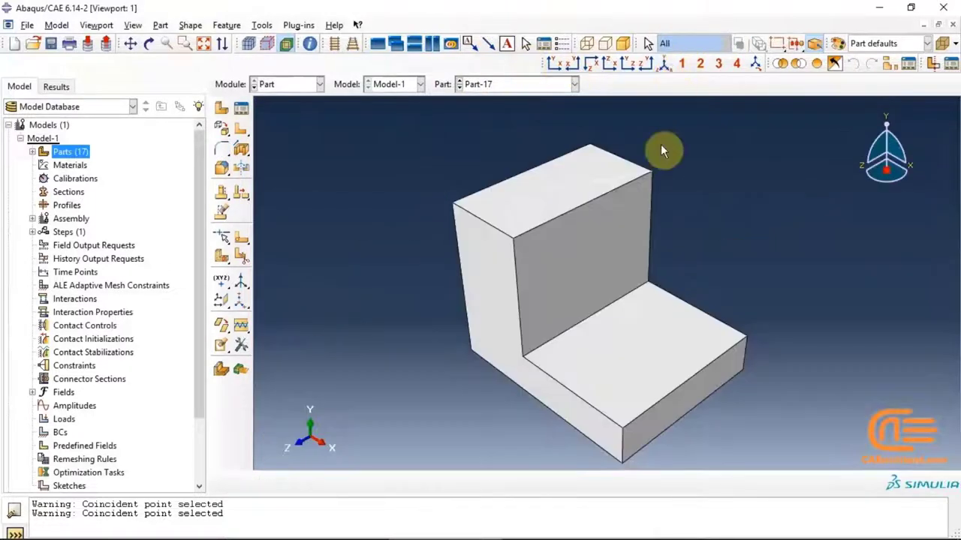
Sketch a circle centred at the origin of the upright face and extrude-cut it Through All
{"action": "left_click", "coordinate": [247, 153]}
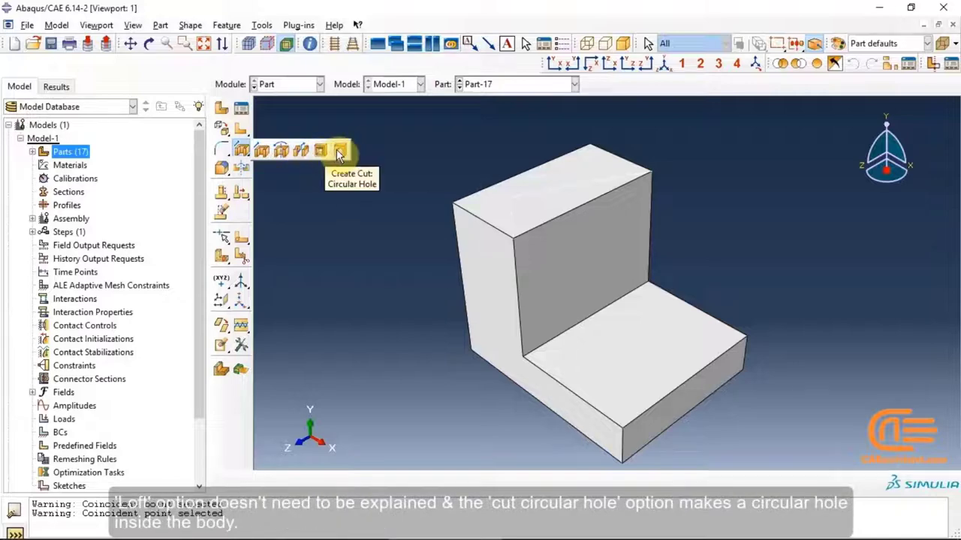
{"action": "left_click", "coordinate": [258, 153]}
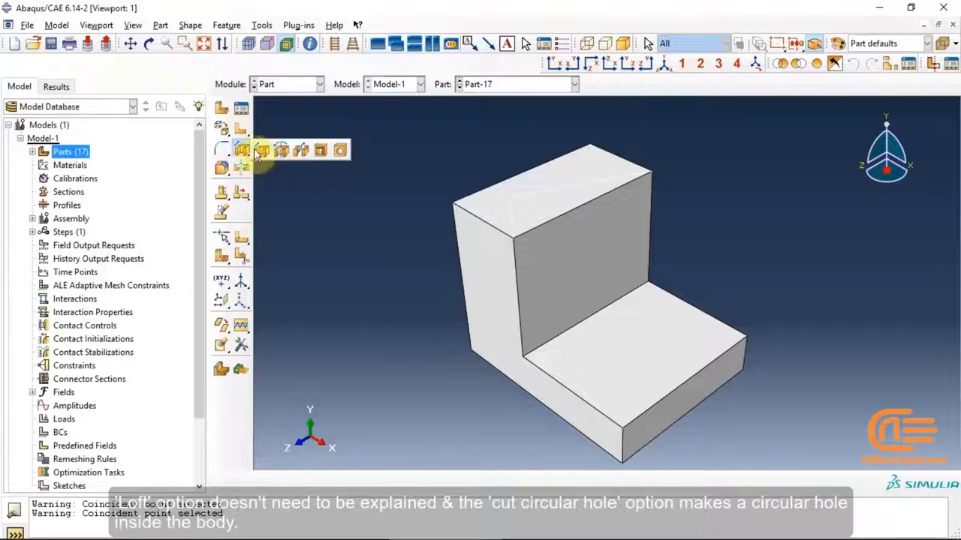
{"action": "left_click", "coordinate": [579, 259]}
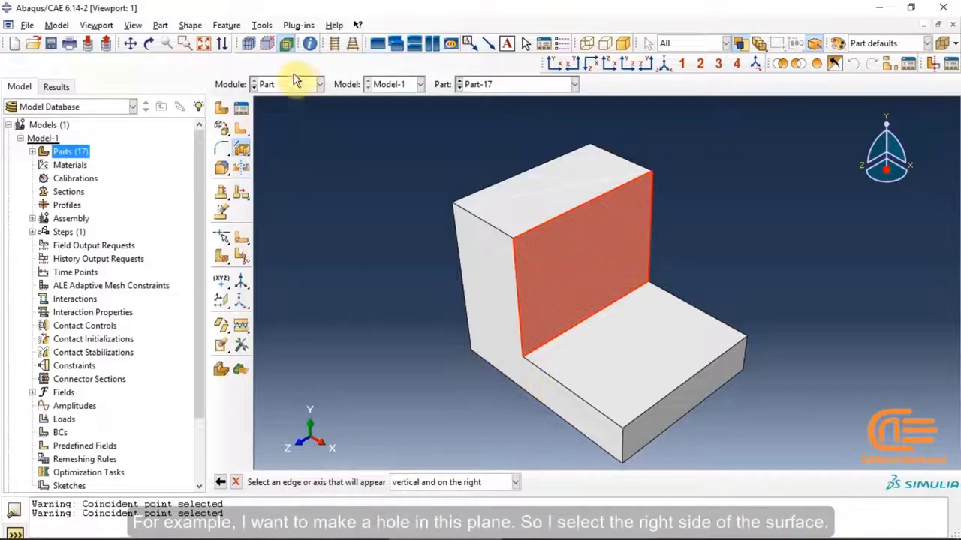
{"action": "left_click", "coordinate": [651, 225]}
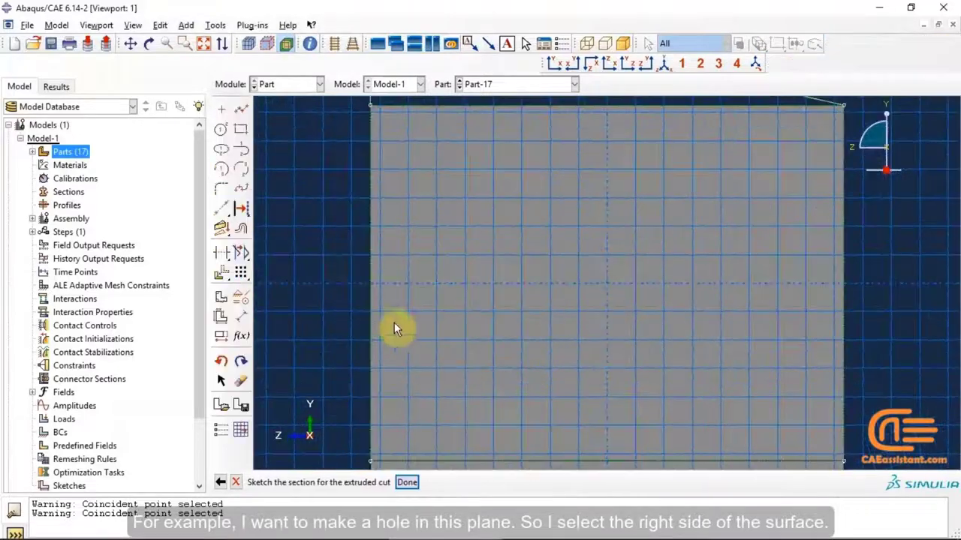
{"action": "left_click", "coordinate": [221, 128]}
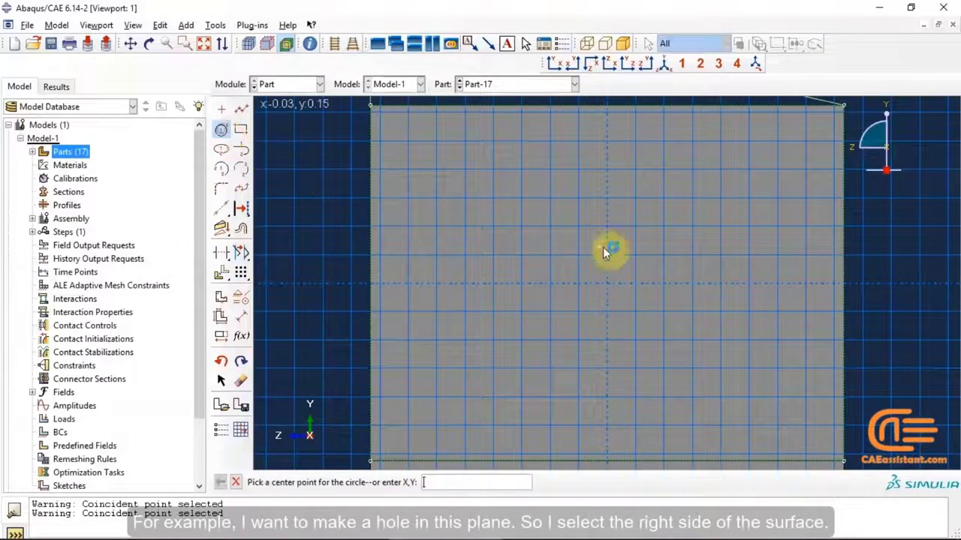
{"action": "left_click", "coordinate": [606, 283]}
{"action": "left_click", "coordinate": [570, 264]}
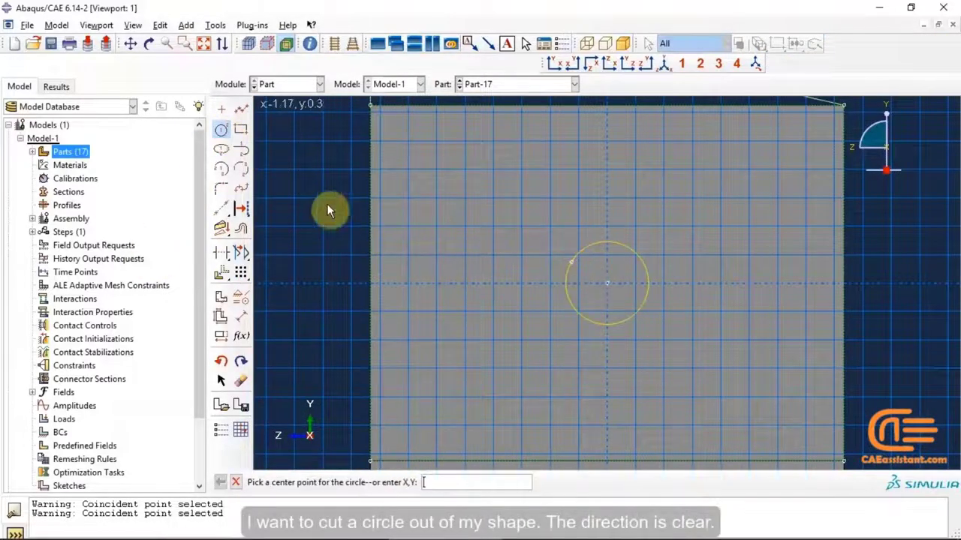
{"action": "left_click", "coordinate": [221, 128]}
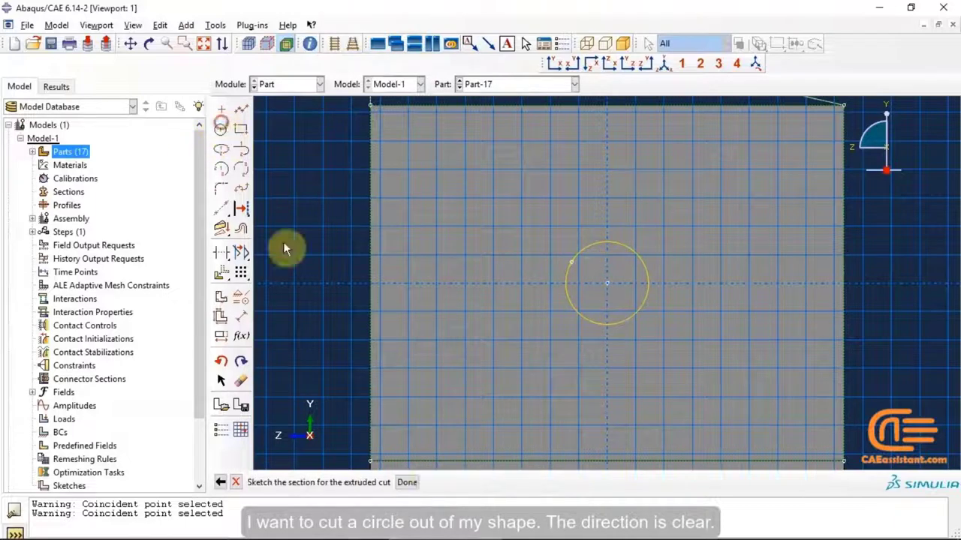
{"action": "left_click", "coordinate": [407, 482]}
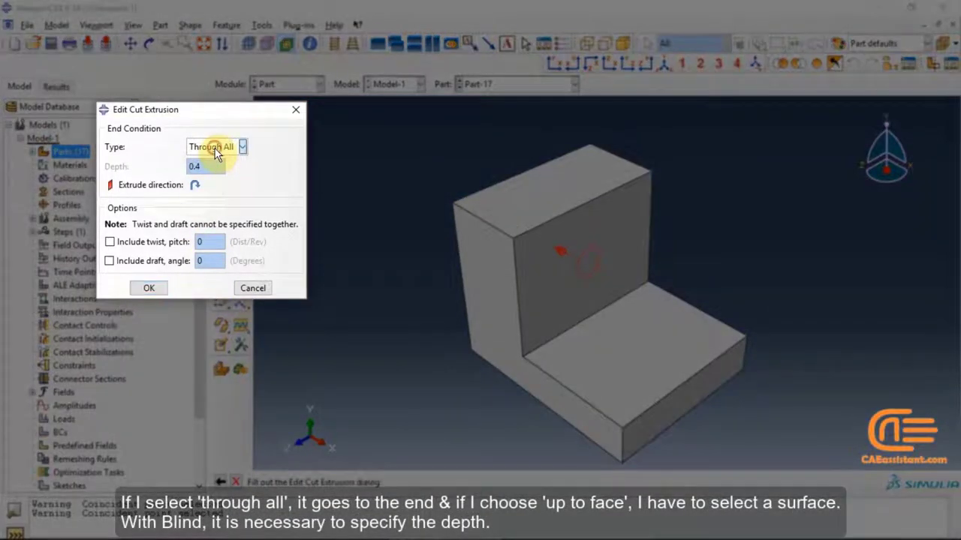
{"action": "left_click", "coordinate": [217, 150]}
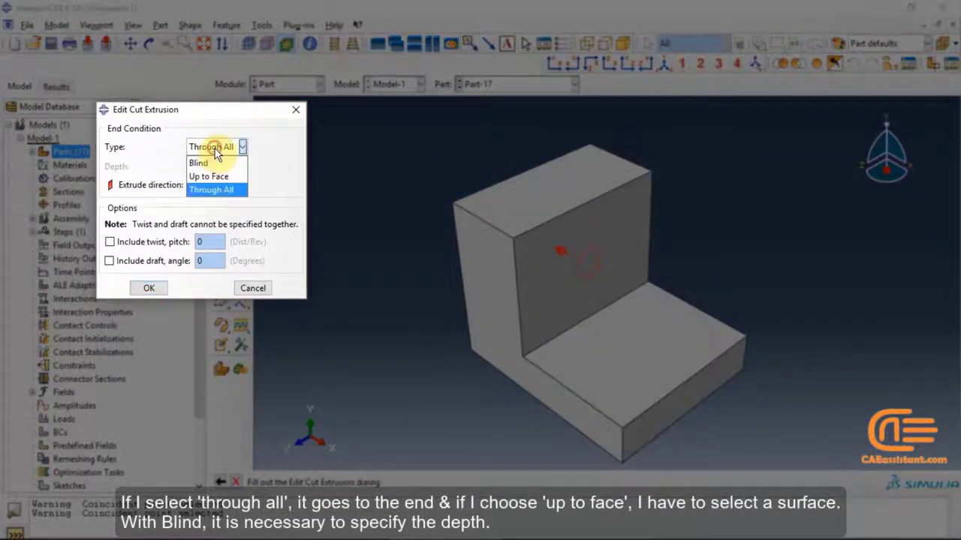
{"action": "left_click", "coordinate": [216, 189]}
{"action": "left_click", "coordinate": [149, 287]}
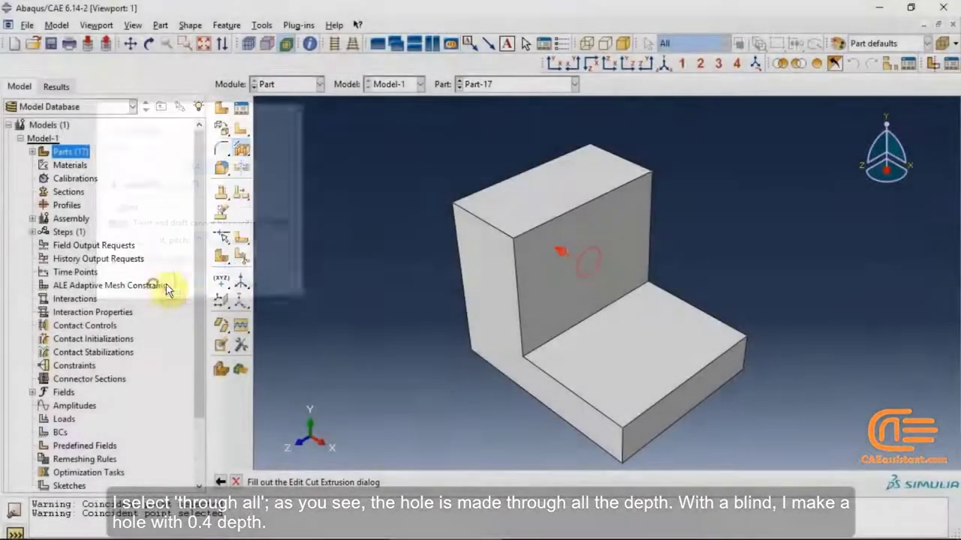
Sketch a rectangle near the upper left of the upright wall for an extruded cut
{"action": "left_click", "coordinate": [150, 45]}
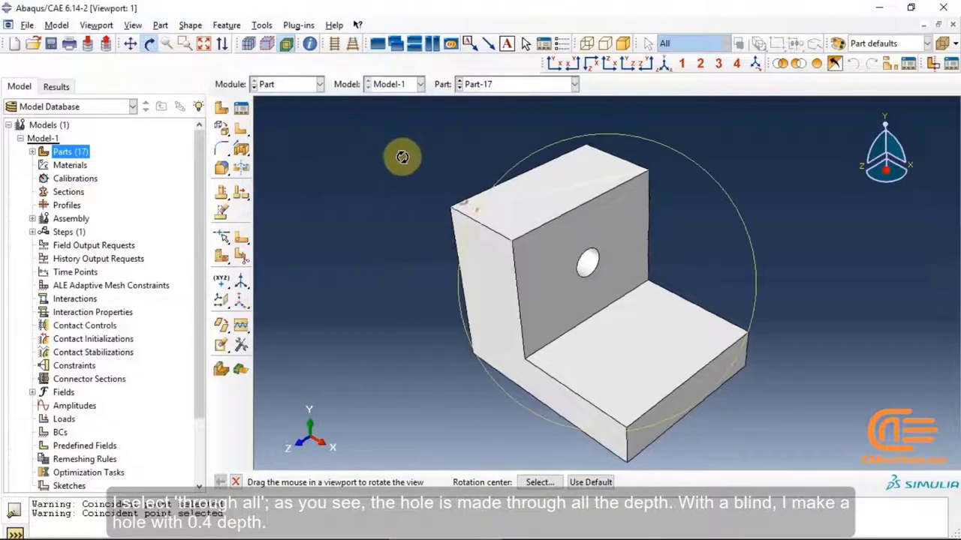
{"action": "left_click_drag", "start_coordinate": [545, 272], "coordinate": [526, 222]}
{"action": "left_click", "coordinate": [241, 149]}
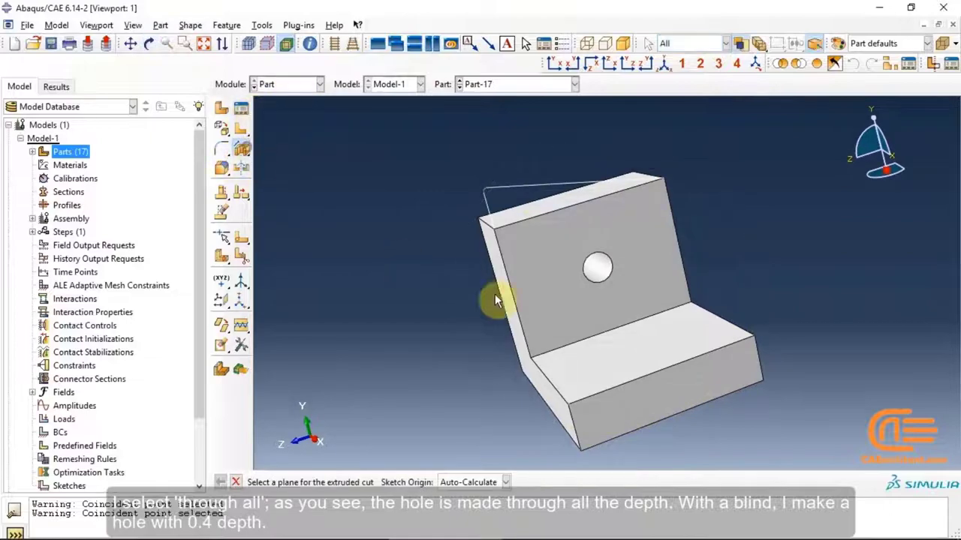
{"action": "left_click", "coordinate": [566, 307]}
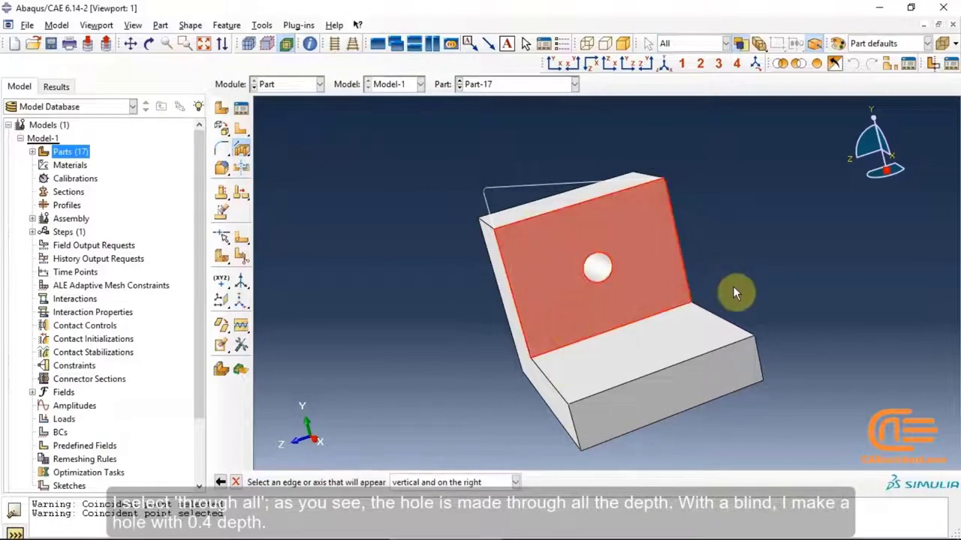
{"action": "left_click", "coordinate": [683, 265]}
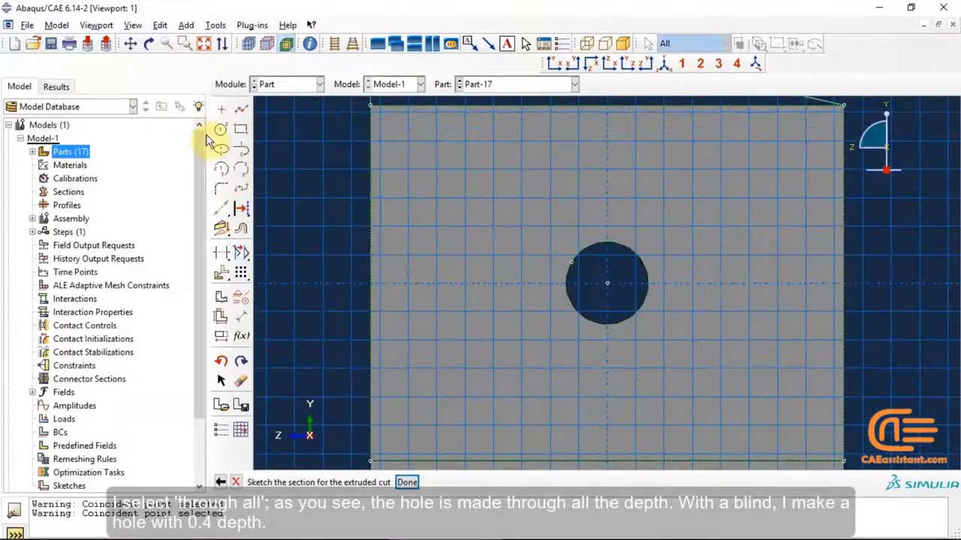
{"action": "left_click", "coordinate": [241, 129]}
{"action": "left_click", "coordinate": [388, 198]}
{"action": "left_click", "coordinate": [453, 244]}
{"action": "left_click", "coordinate": [241, 129]}
Make the cut Blind with a 0.4 depth and apply the pocket
{"action": "left_click", "coordinate": [409, 481]}
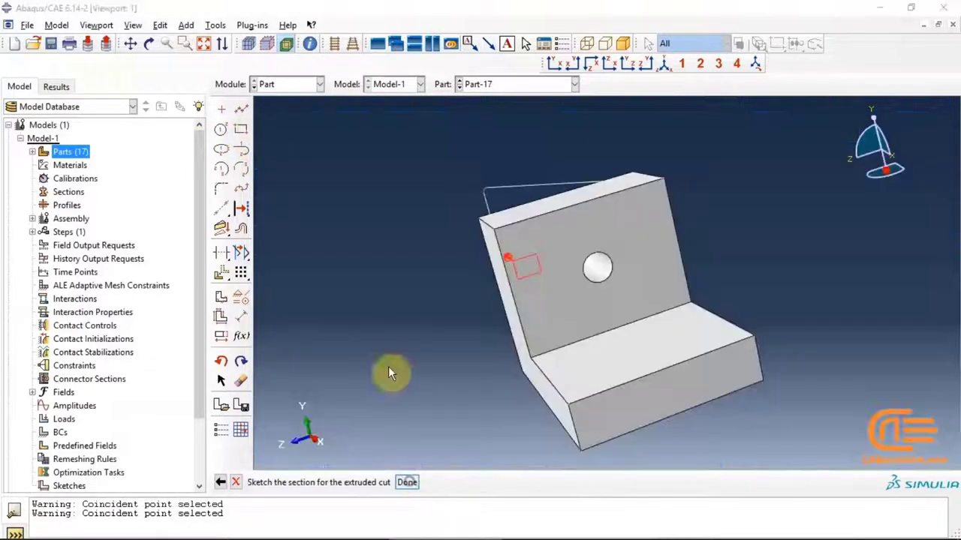
{"action": "left_click", "coordinate": [216, 146]}
{"action": "left_click", "coordinate": [199, 162]}
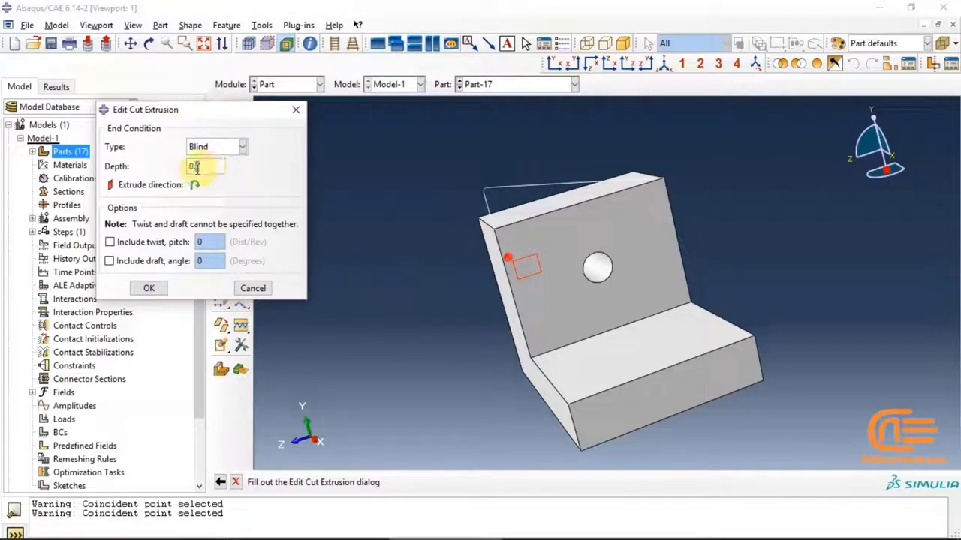
{"action": "left_click_drag", "start_coordinate": [195, 167], "coordinate": [216, 168]}
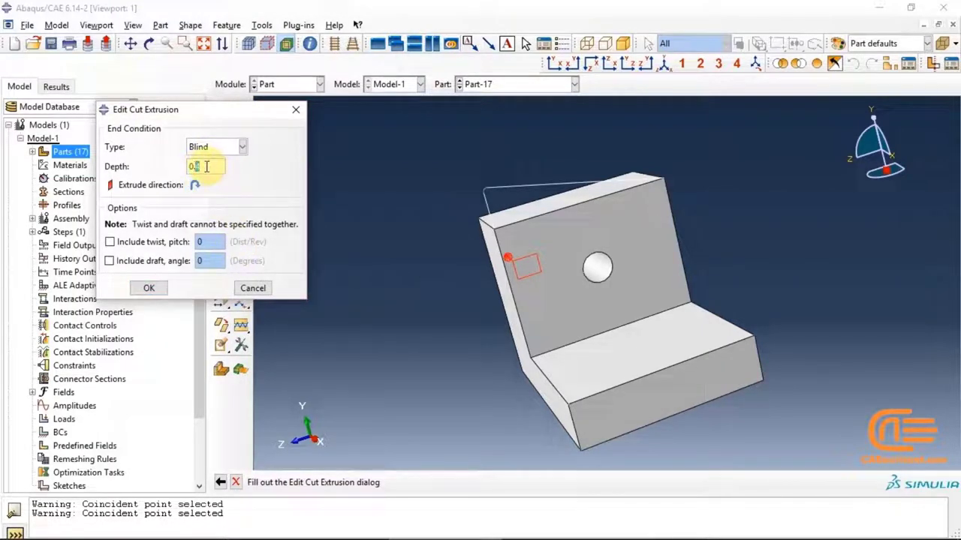
{"action": "type", "text": "4"}
{"action": "left_click", "coordinate": [148, 287]}
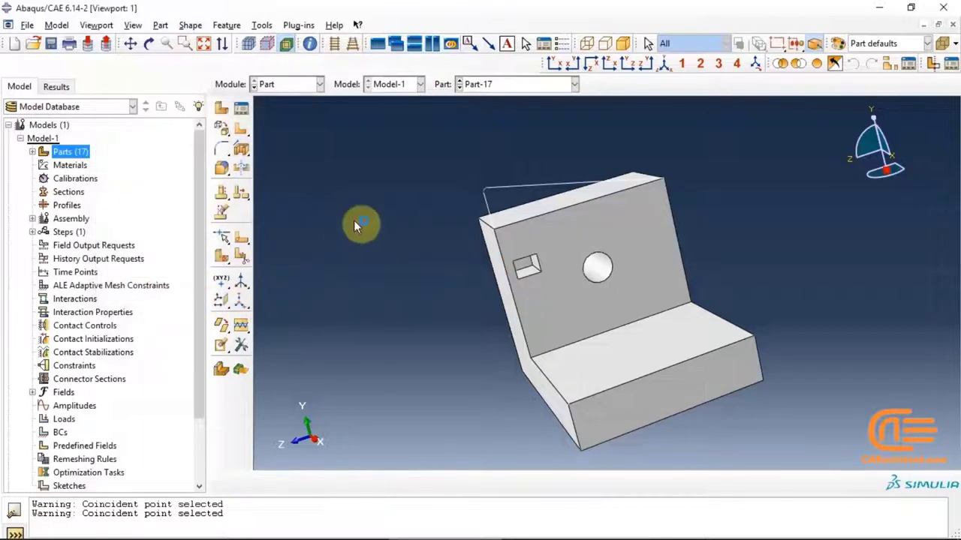
Sketch a small circle near the upright wall's top-right corner for another extruded cut
{"action": "left_click", "coordinate": [149, 43]}
{"action": "left_click_drag", "start_coordinate": [643, 290], "coordinate": [556, 266]}
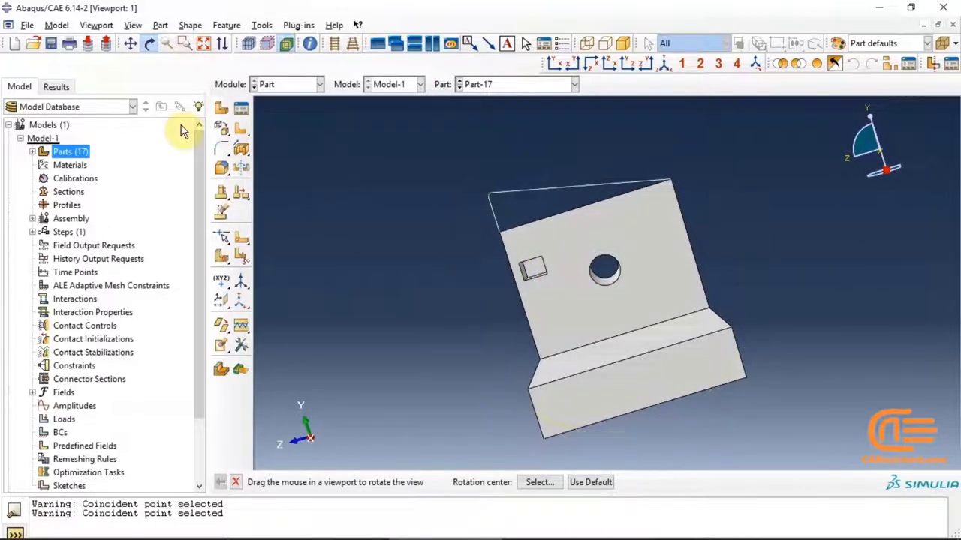
{"action": "left_click", "coordinate": [241, 152]}
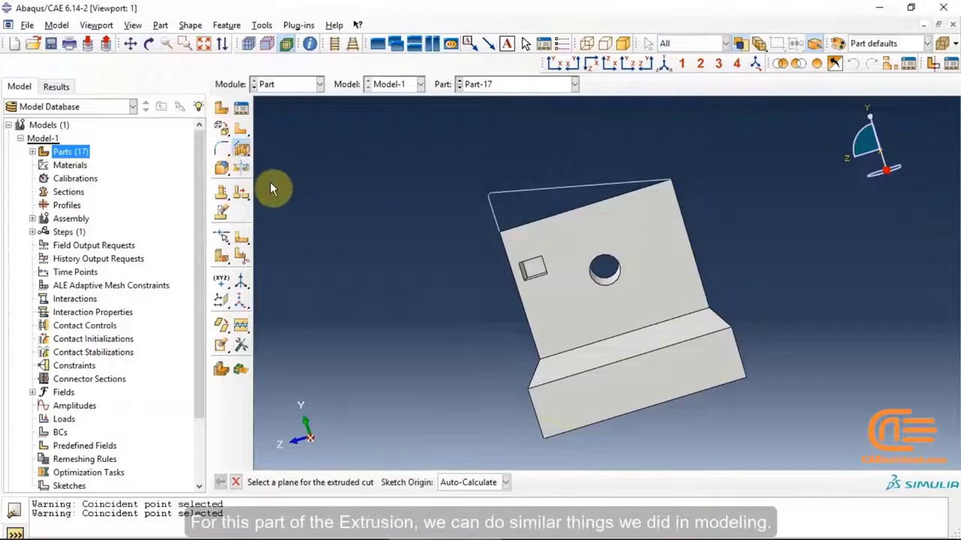
{"action": "left_click", "coordinate": [645, 290]}
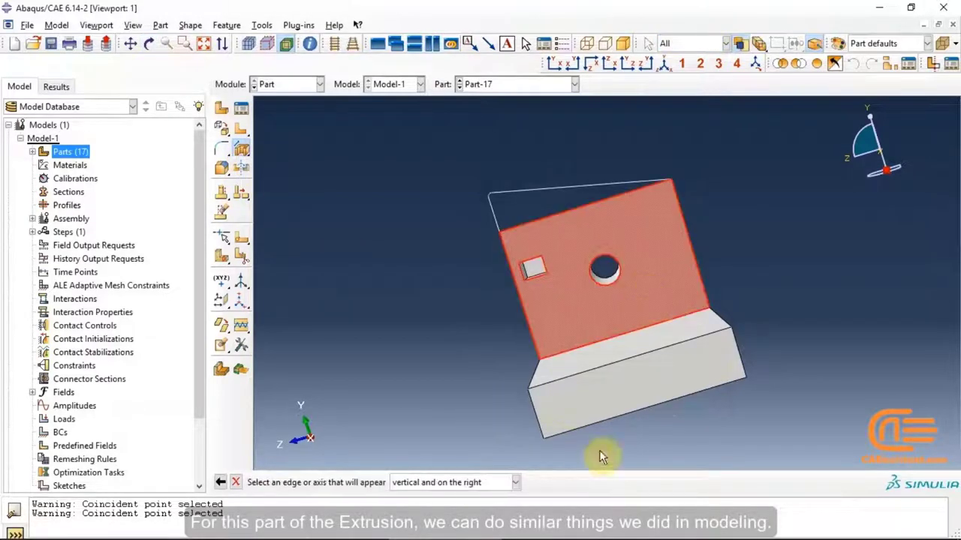
{"action": "left_click", "coordinate": [695, 259]}
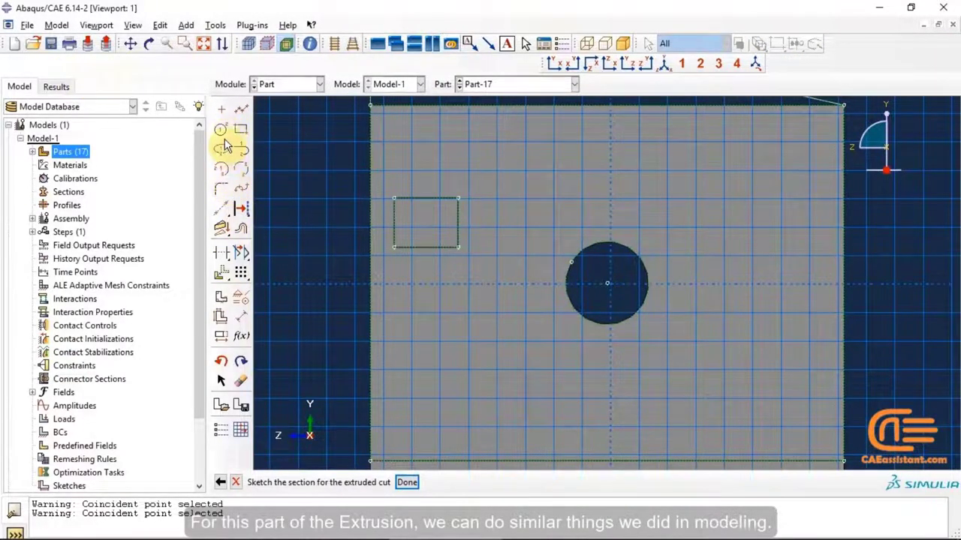
{"action": "left_click", "coordinate": [220, 129]}
{"action": "left_click", "coordinate": [695, 156]}
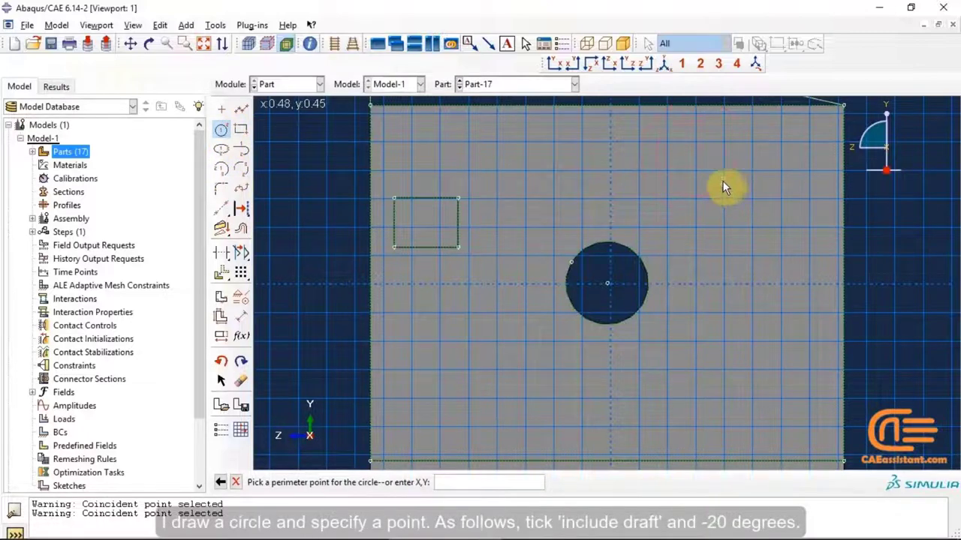
{"action": "left_click", "coordinate": [717, 171]}
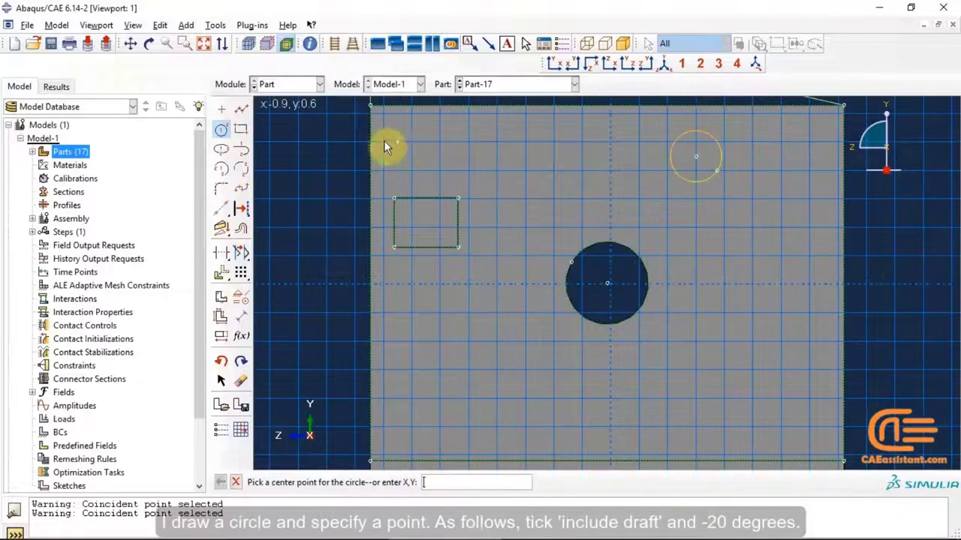
{"action": "left_click", "coordinate": [222, 133]}
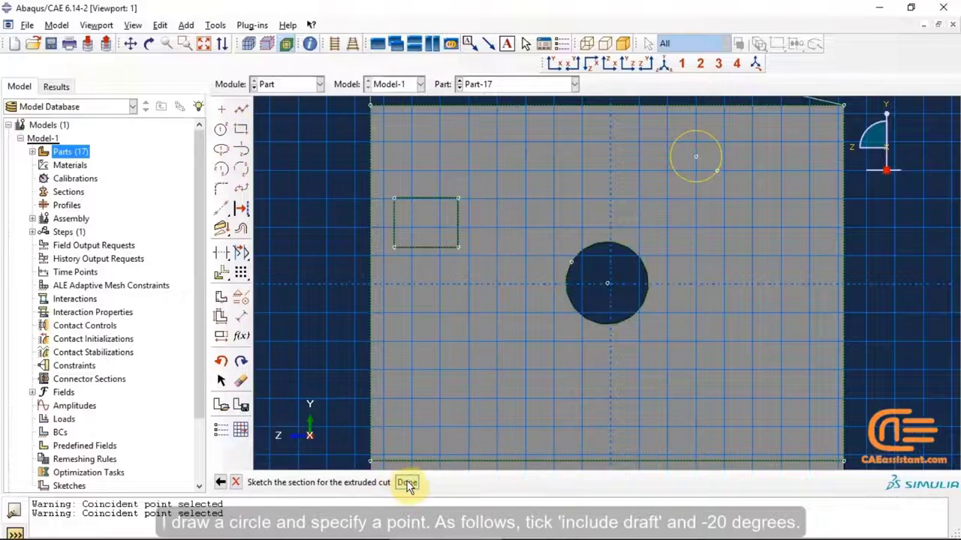
Add a centre point, then cut the hole Through All with a -20° draft angle
{"action": "left_click", "coordinate": [223, 109]}
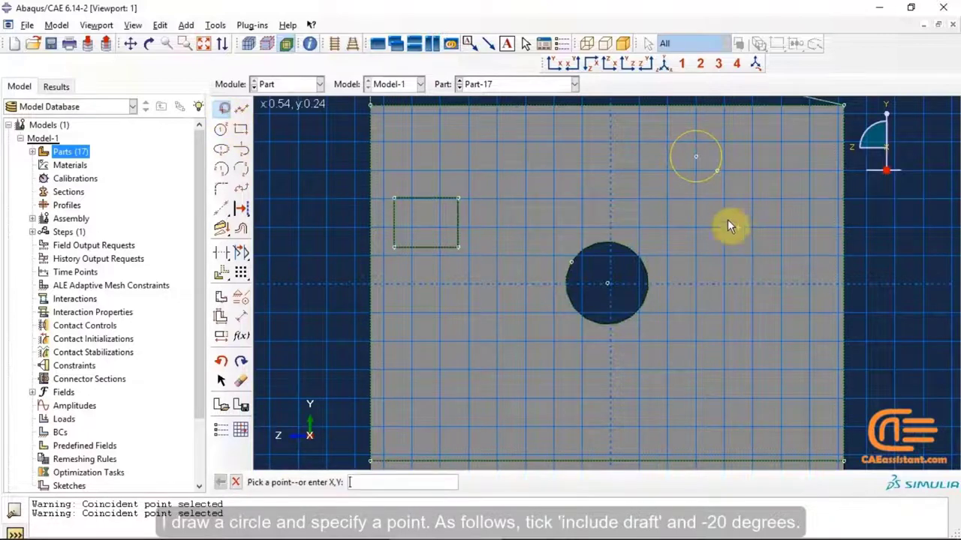
{"action": "left_click", "coordinate": [696, 156]}
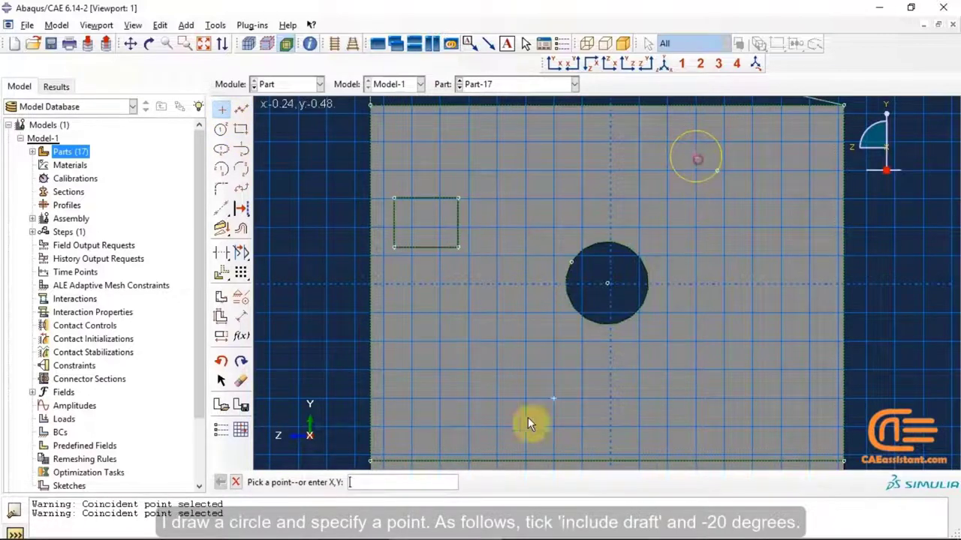
{"action": "left_click", "coordinate": [237, 483]}
{"action": "left_click", "coordinate": [409, 481]}
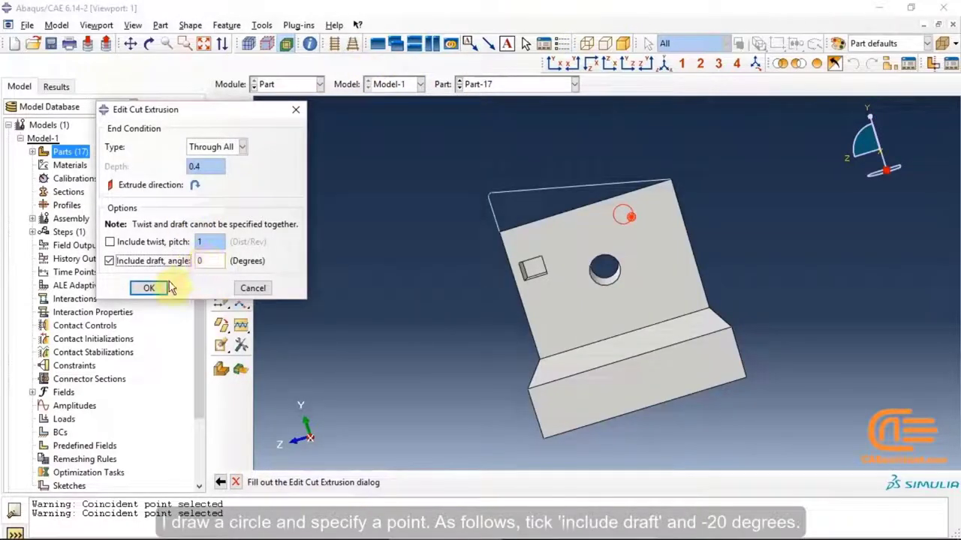
{"action": "left_click", "coordinate": [207, 259]}
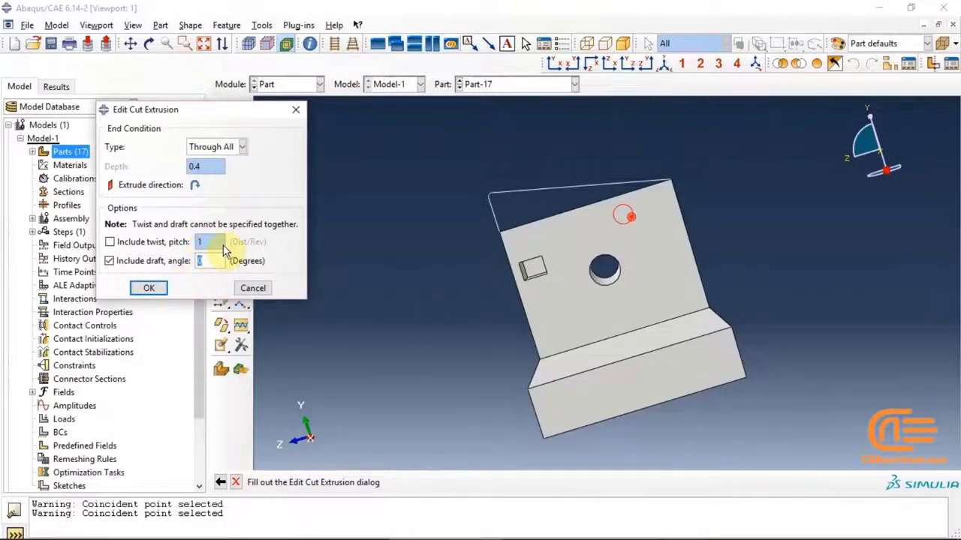
{"action": "type", "text": "-"}
{"action": "type", "text": "10"}
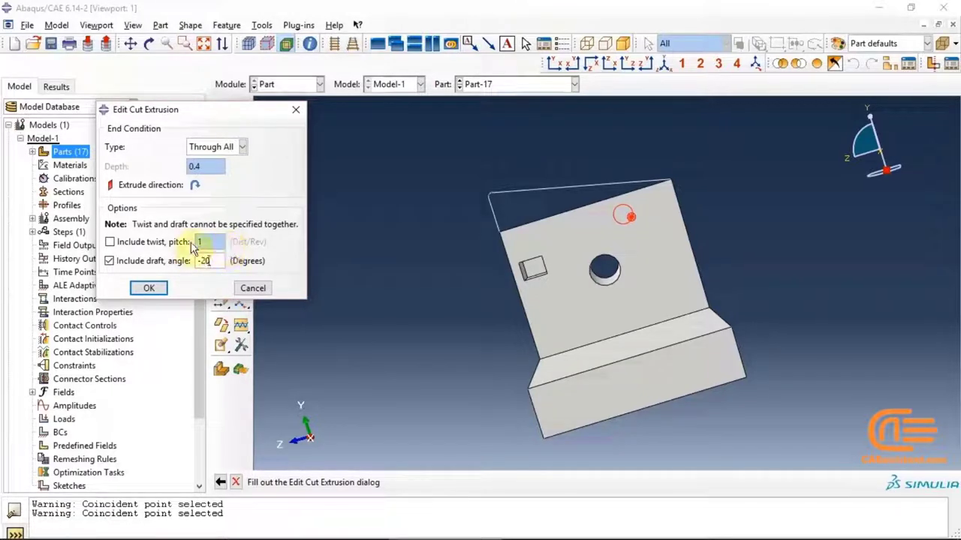
{"action": "left_click", "coordinate": [148, 289]}
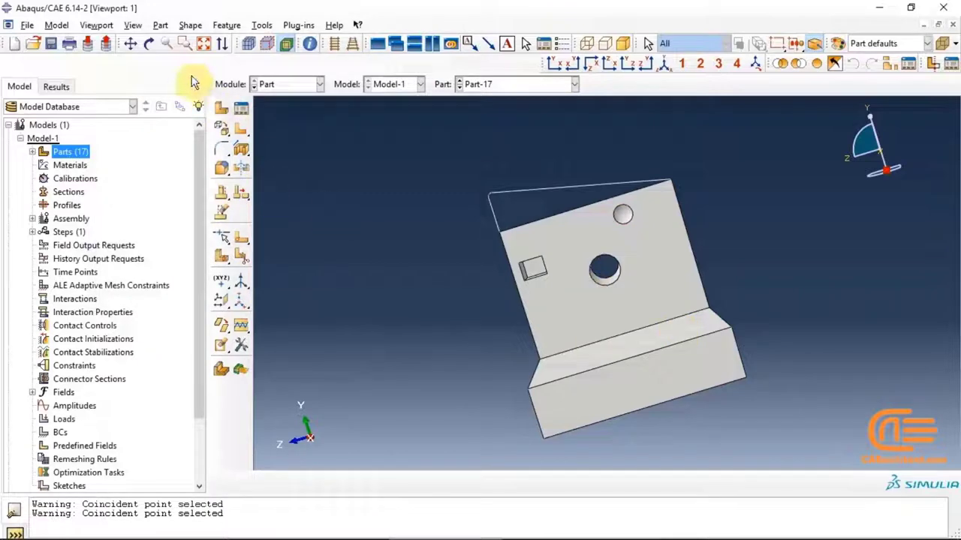
Render Part-17 translucent and rotate it to see the hole, pocket and drafted hole
{"action": "left_click", "coordinate": [149, 43]}
{"action": "left_click_drag", "start_coordinate": [708, 278], "coordinate": [765, 186]}
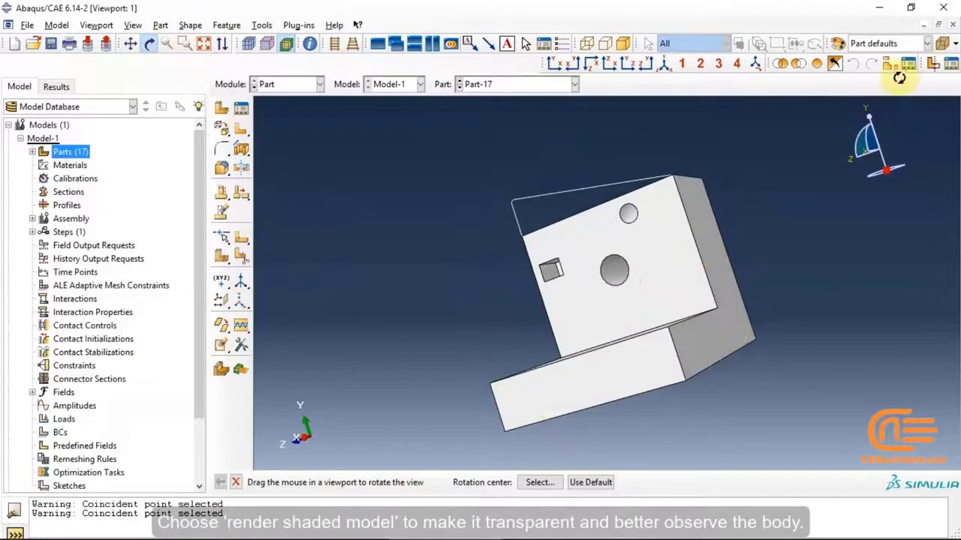
{"action": "left_click", "coordinate": [941, 45]}
{"action": "left_click_drag", "start_coordinate": [623, 286], "coordinate": [706, 233]}
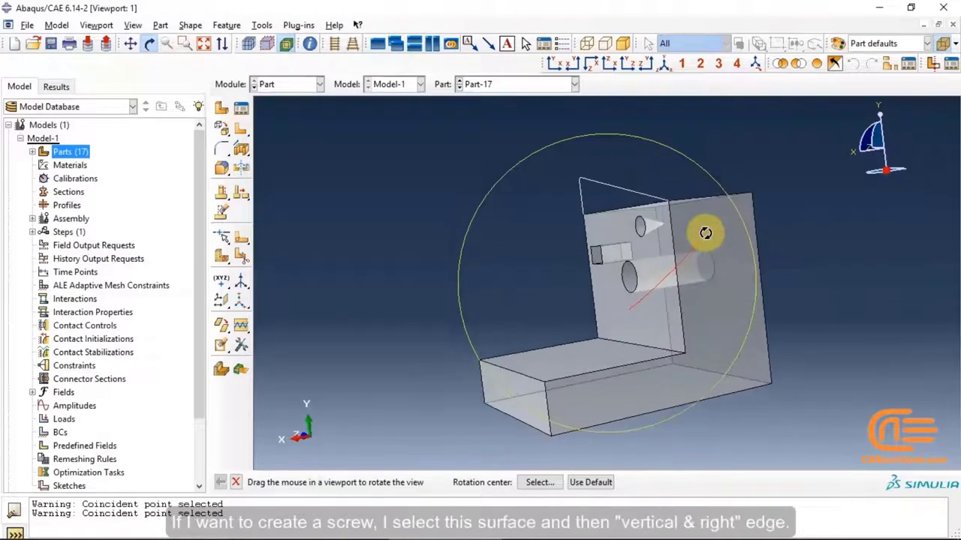
Start an extruded cut sketched on the opaque upright wall face, oriented by its right edge
{"action": "left_click", "coordinate": [242, 154]}
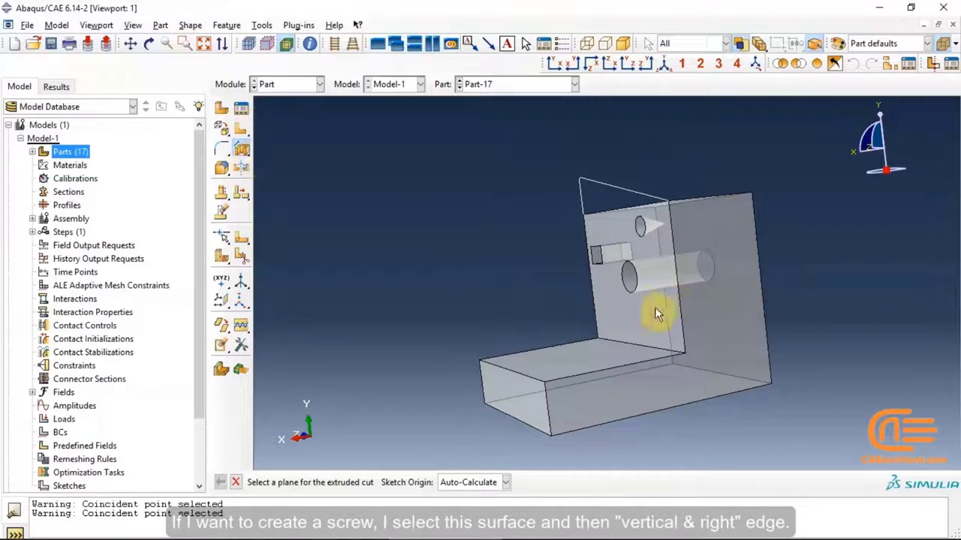
{"action": "left_click", "coordinate": [943, 44]}
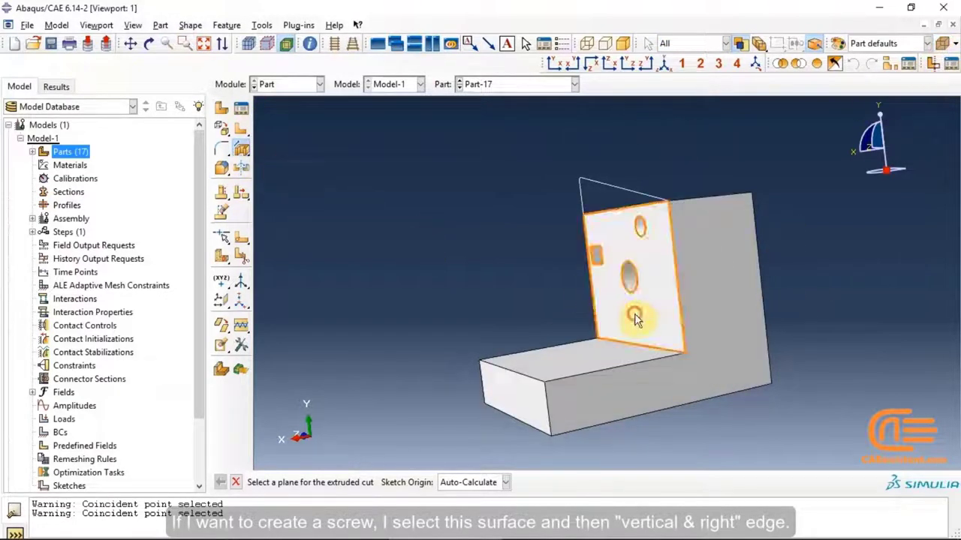
{"action": "left_click", "coordinate": [673, 321]}
{"action": "left_click", "coordinate": [681, 311]}
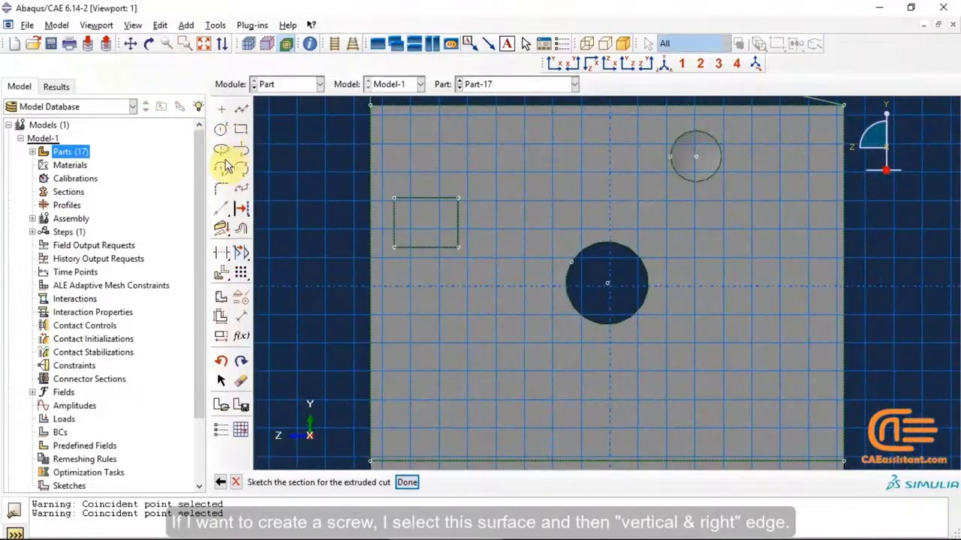
Draw a small rectangle just right of the large hole on the wall
{"action": "left_click", "coordinate": [241, 129]}
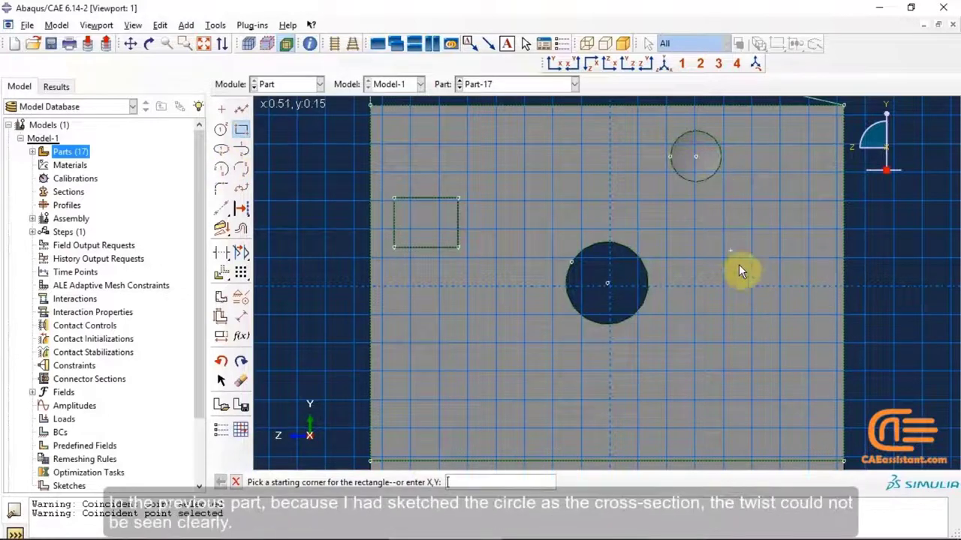
{"action": "left_click", "coordinate": [726, 230]}
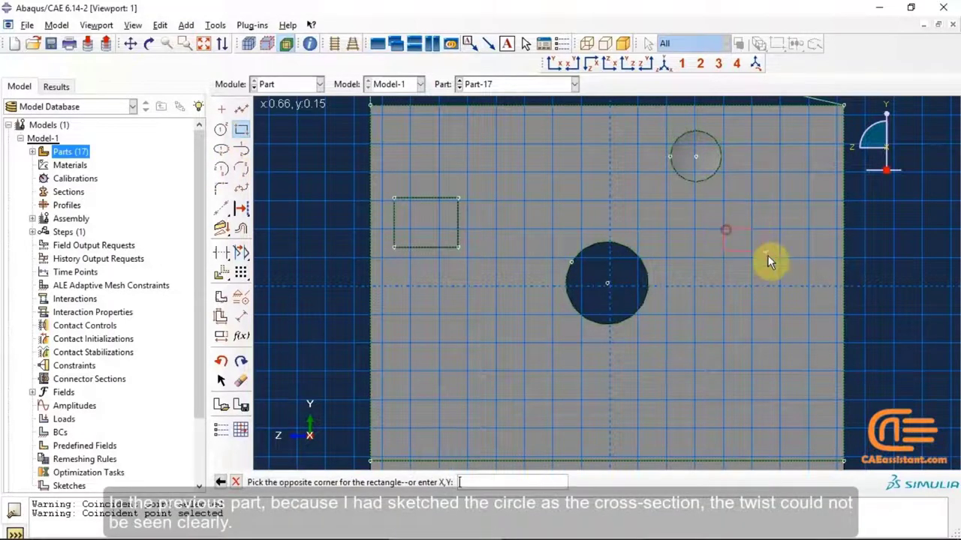
{"action": "left_click", "coordinate": [779, 256]}
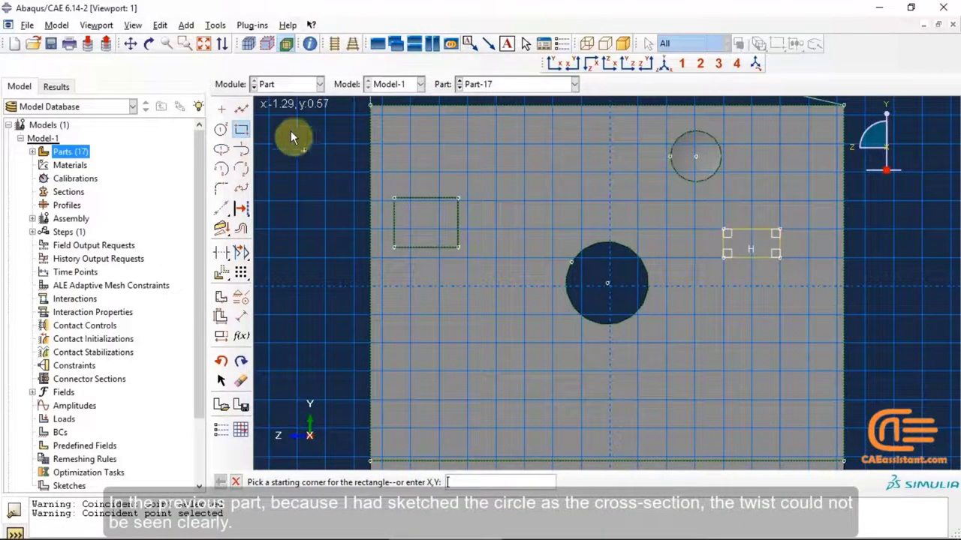
{"action": "left_click", "coordinate": [241, 129]}
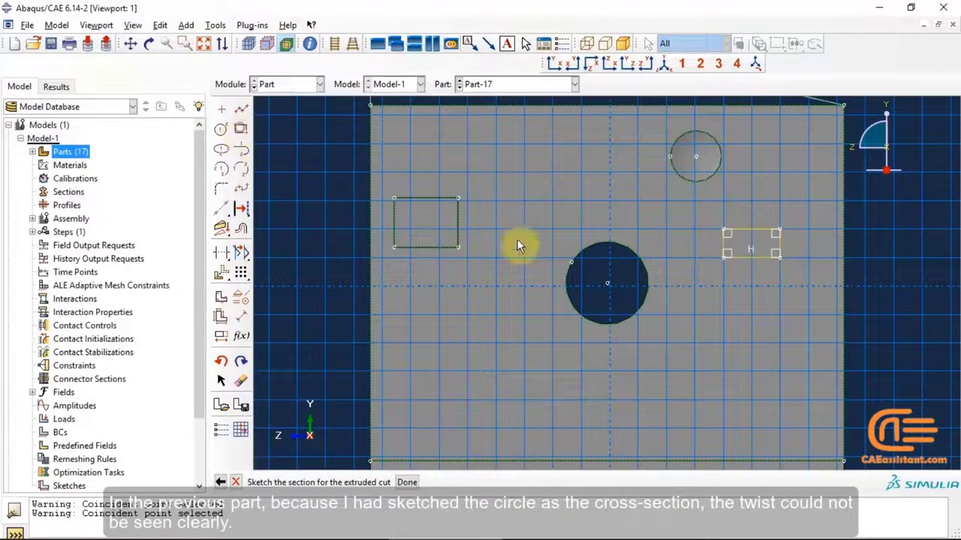
{"action": "left_click", "coordinate": [222, 111]}
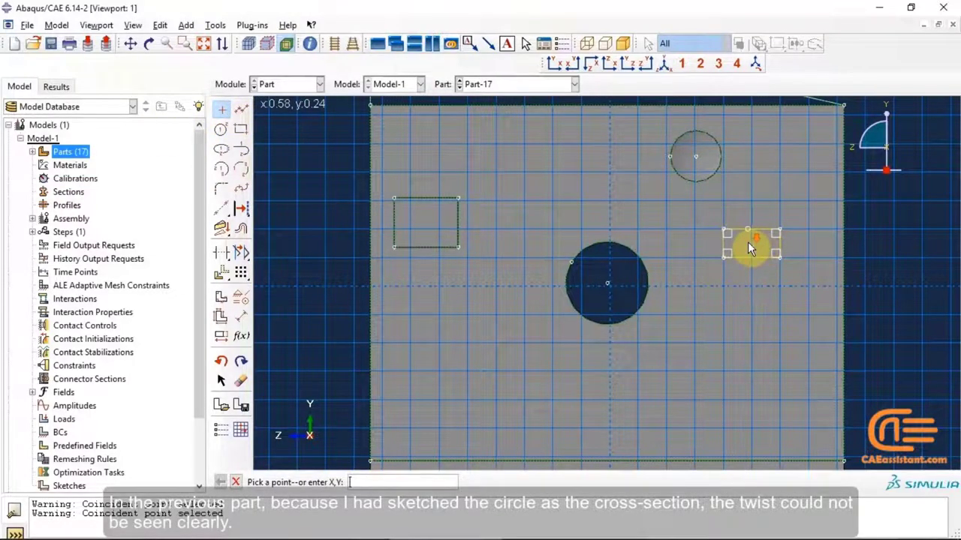
{"action": "scroll", "coordinate": [754, 247], "scroll_direction": "up", "scroll_amount": 5}
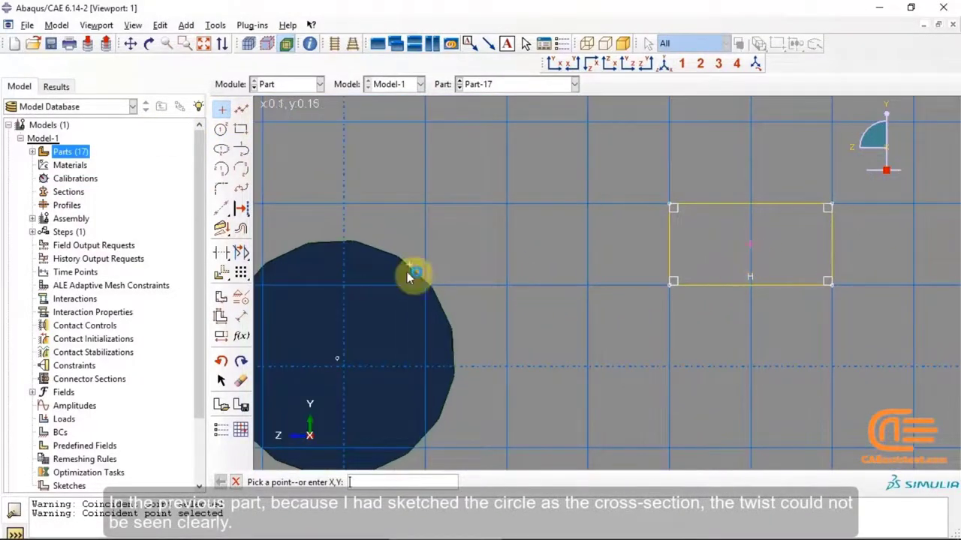
Finish the sketch and cut the rectangle through the wall with twist pitch 1
{"action": "left_click", "coordinate": [221, 109]}
{"action": "left_click", "coordinate": [406, 483]}
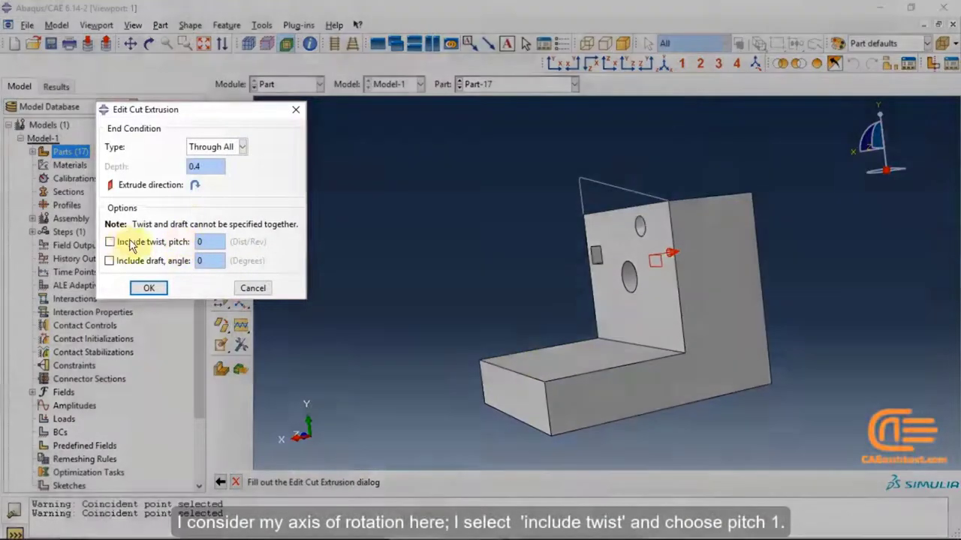
{"action": "left_click", "coordinate": [131, 245]}
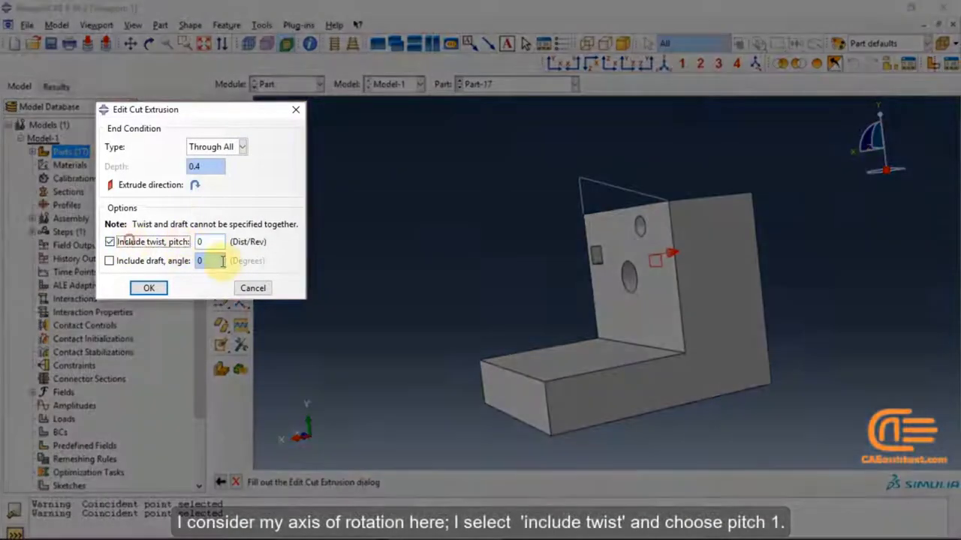
{"action": "double_click", "coordinate": [208, 241]}
{"action": "type", "text": "1"}
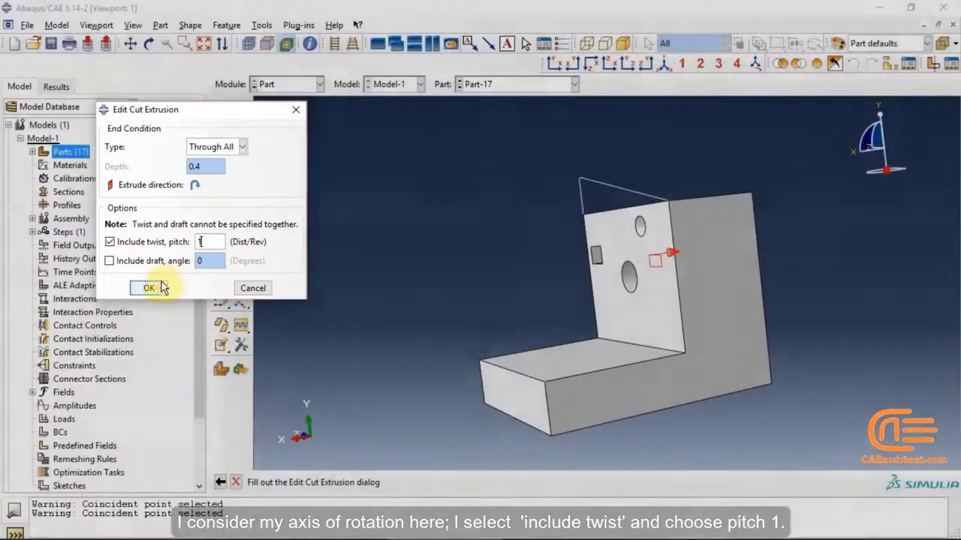
{"action": "left_click", "coordinate": [149, 288]}
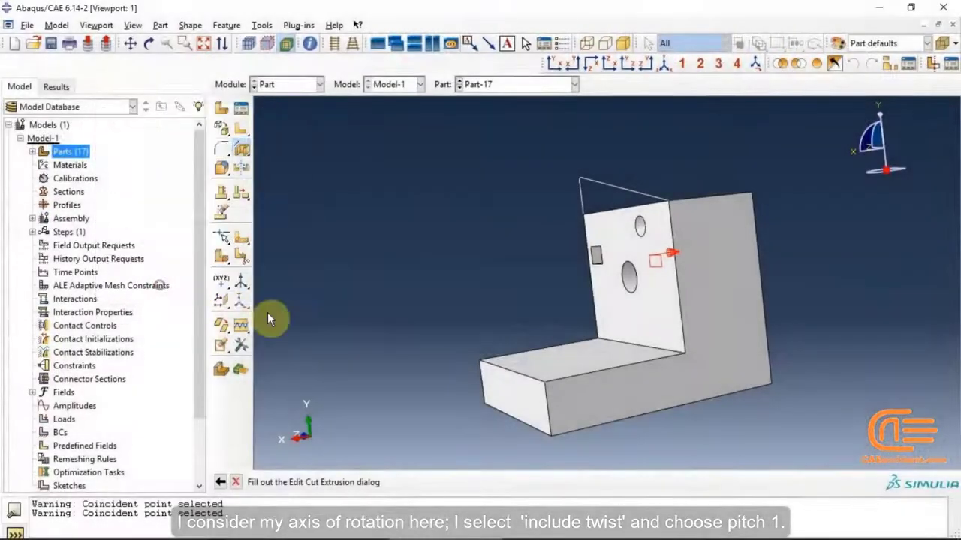
Make the part translucent and rotate it to inspect the twisted square cut
{"action": "left_click", "coordinate": [942, 43]}
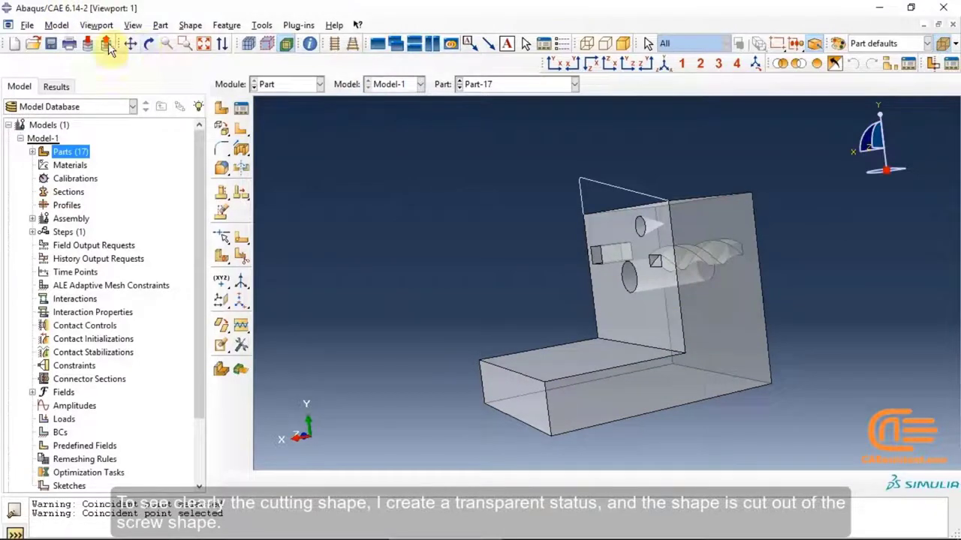
{"action": "left_click", "coordinate": [149, 45]}
{"action": "left_click_drag", "start_coordinate": [563, 250], "coordinate": [280, 209]}
Start a revolved cut sketched on the upright wall face, oriented by its right edge
{"action": "left_click", "coordinate": [242, 158]}
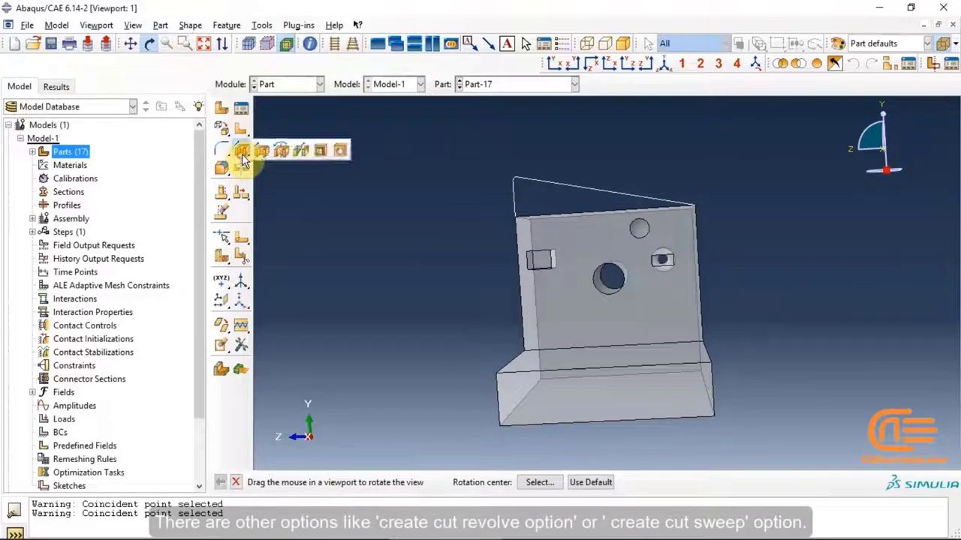
{"action": "left_click", "coordinate": [281, 150]}
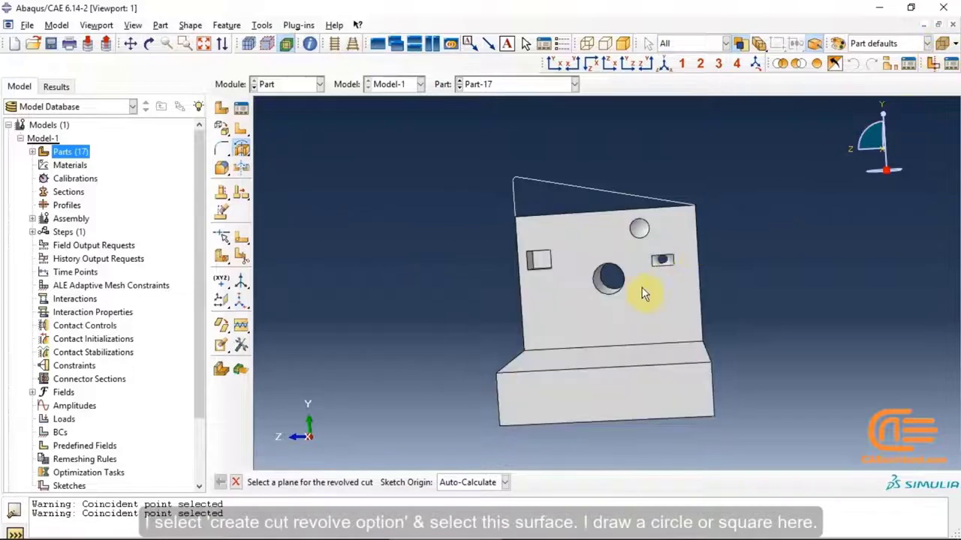
{"action": "left_click", "coordinate": [623, 317]}
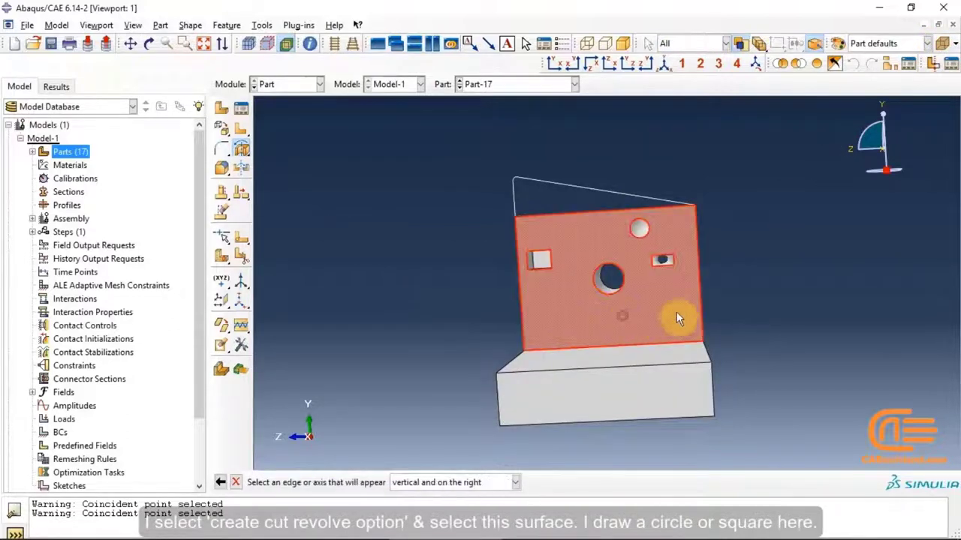
{"action": "left_click", "coordinate": [701, 294]}
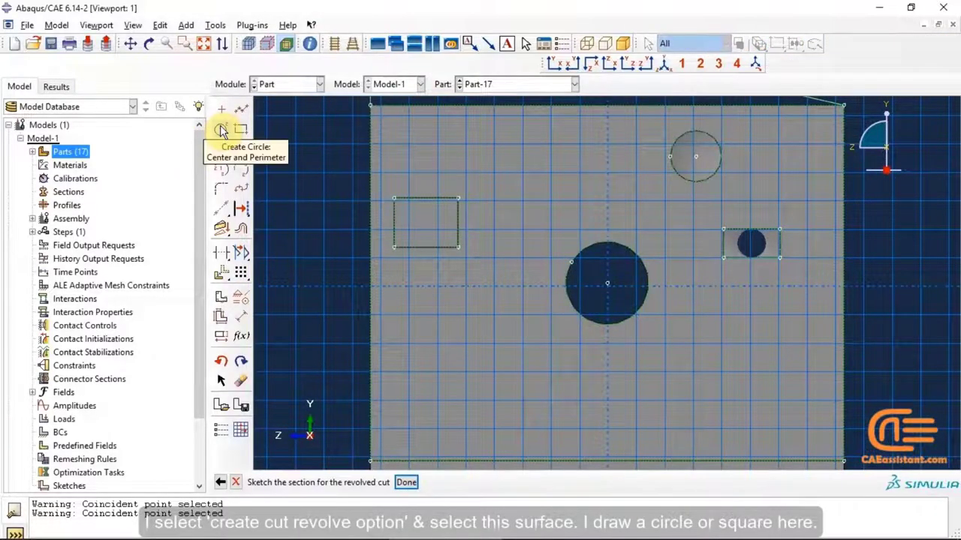
Draw a small rectangle below the large hole as the revolve profile
{"action": "left_click", "coordinate": [220, 129]}
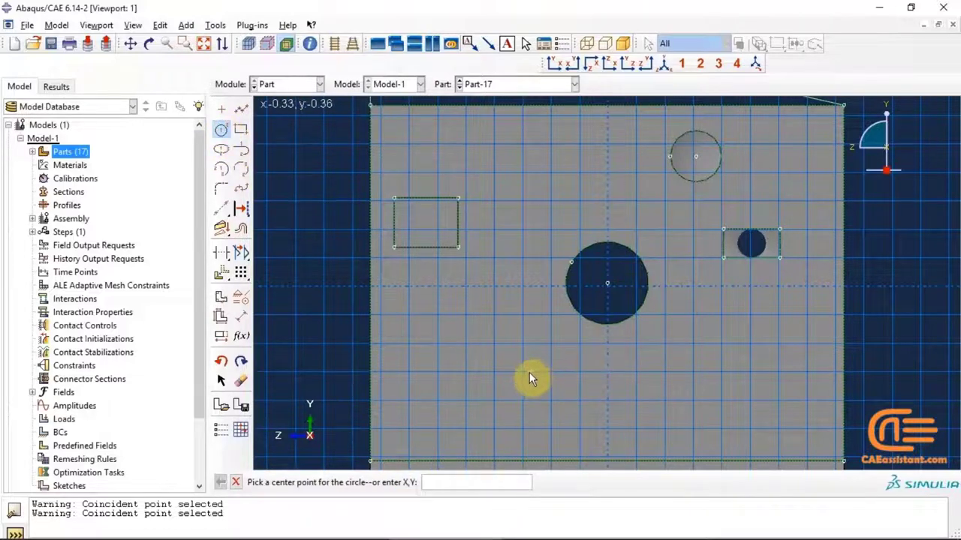
{"action": "left_click", "coordinate": [241, 129]}
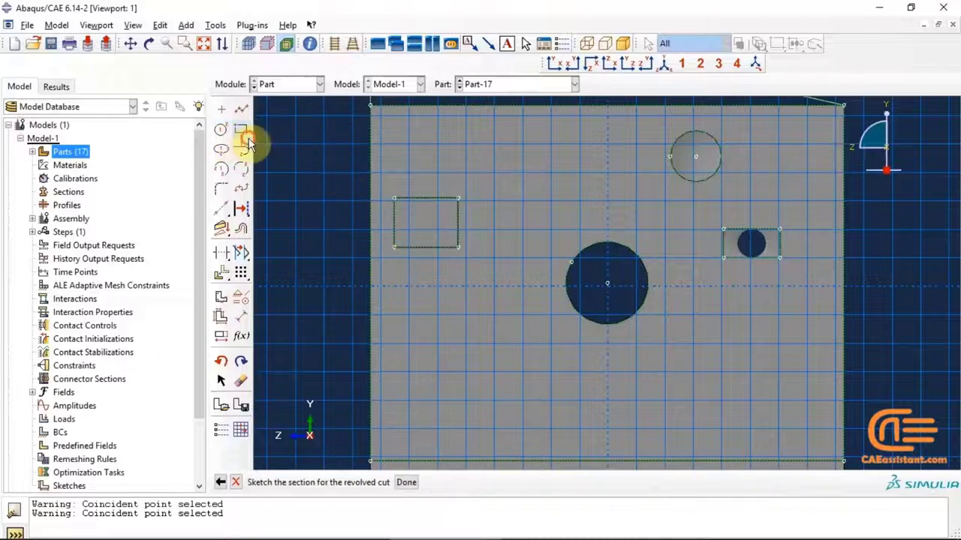
{"action": "left_click", "coordinate": [495, 375]}
{"action": "left_click", "coordinate": [551, 399]}
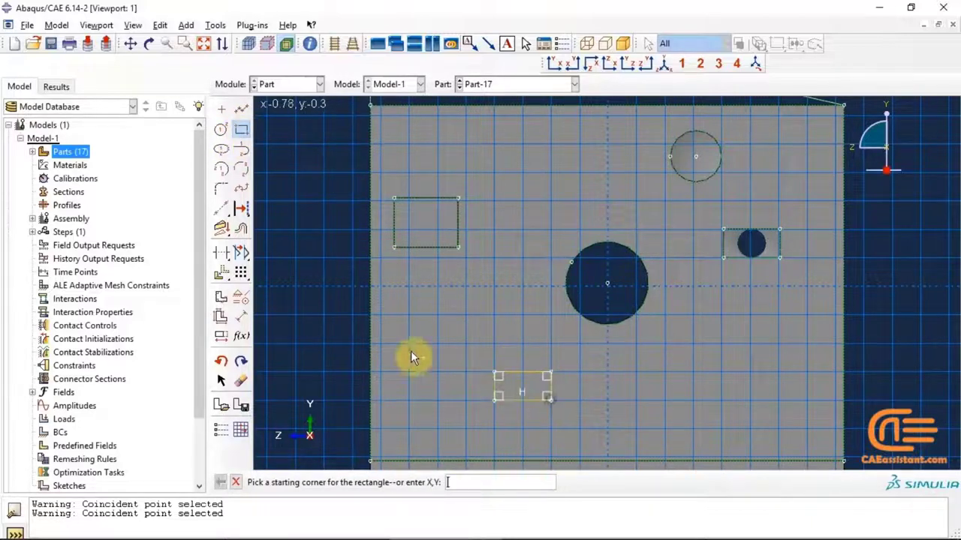
{"action": "left_click", "coordinate": [241, 129]}
Add a vertical construction axis beside the rectangle and finish the sketch
{"action": "left_click", "coordinate": [220, 208]}
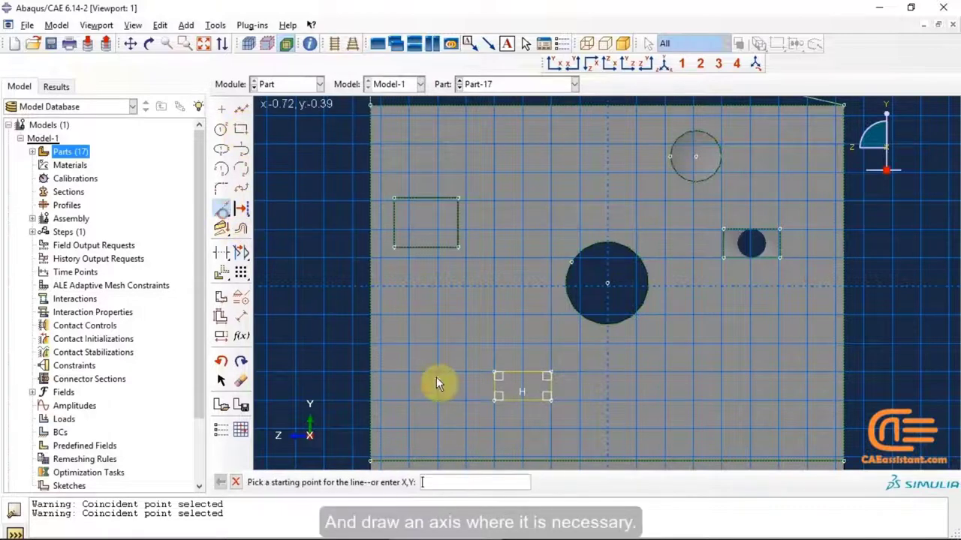
{"action": "left_click", "coordinate": [581, 346]}
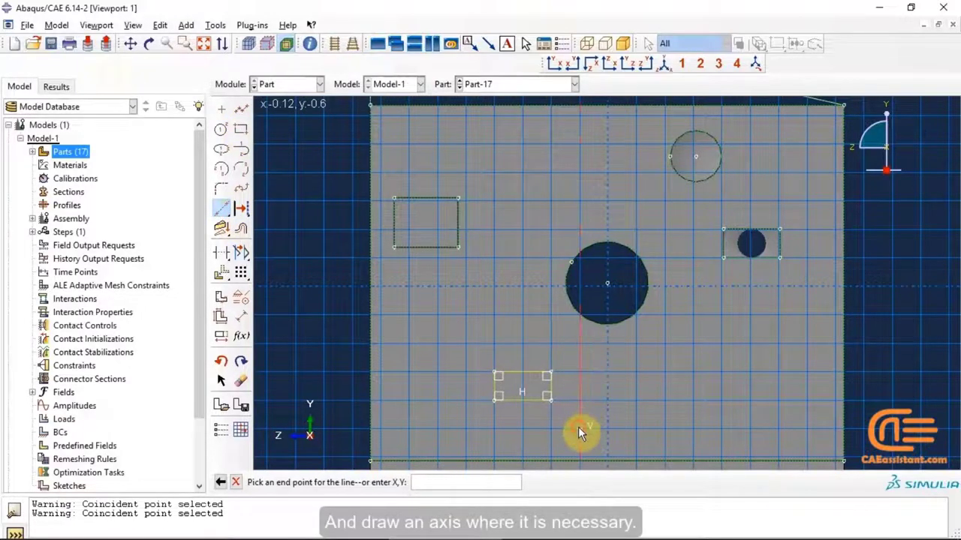
{"action": "key", "text": "Escape"}
{"action": "left_click", "coordinate": [408, 485]}
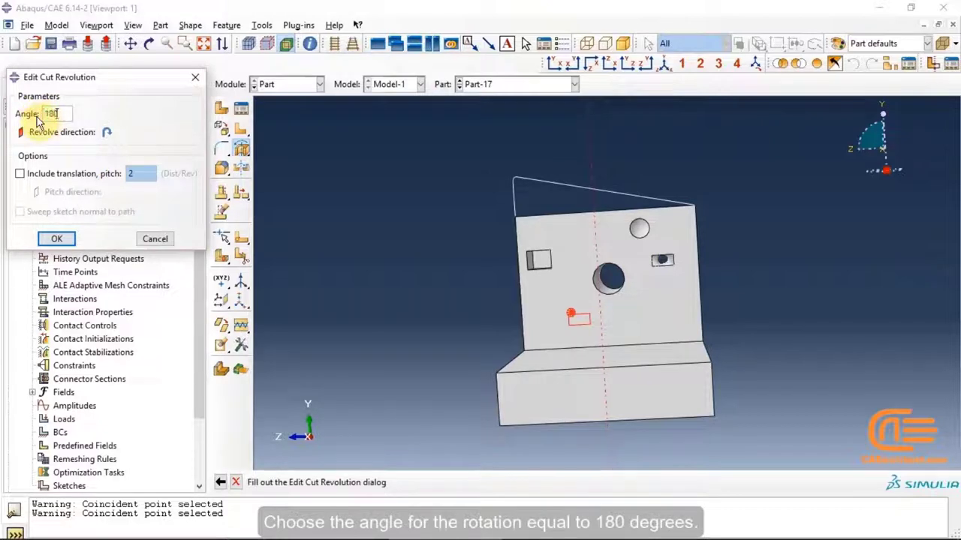
Accept the 180° revolved cut and orbit the translucent part to inspect the curved groove
{"action": "left_click", "coordinate": [57, 238]}
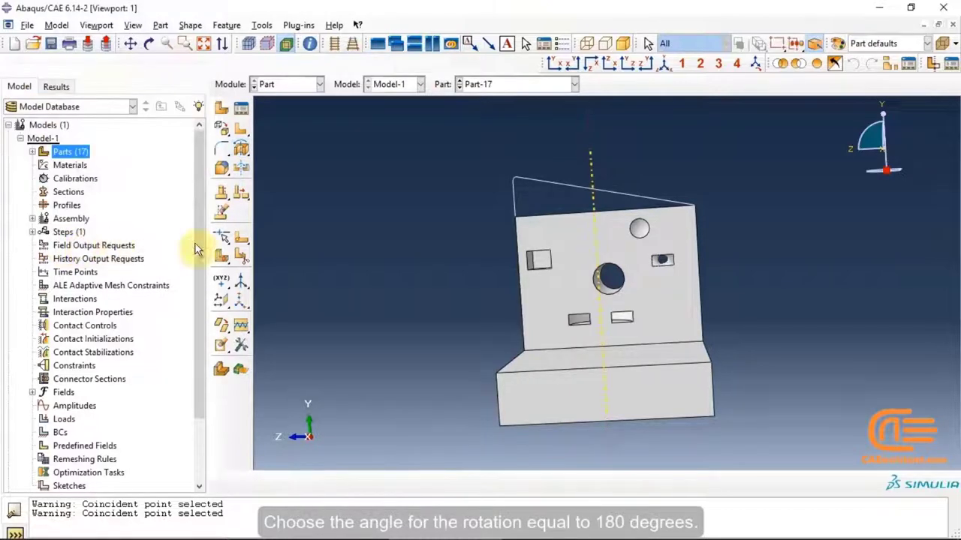
{"action": "left_click", "coordinate": [942, 45]}
{"action": "left_click", "coordinate": [652, 256]}
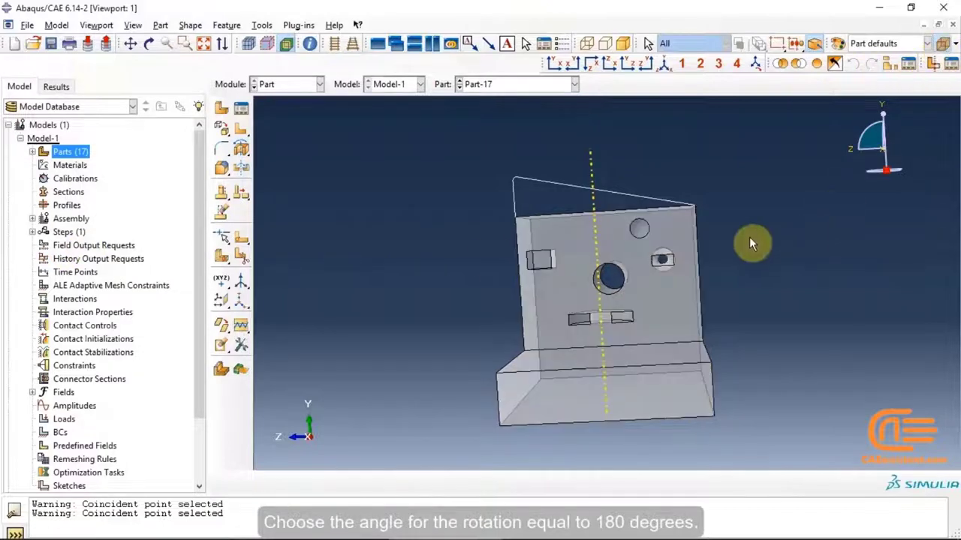
{"action": "left_click", "coordinate": [151, 45]}
{"action": "left_click_drag", "start_coordinate": [710, 281], "coordinate": [571, 405]}
{"action": "left_click_drag", "start_coordinate": [725, 240], "coordinate": [610, 394]}
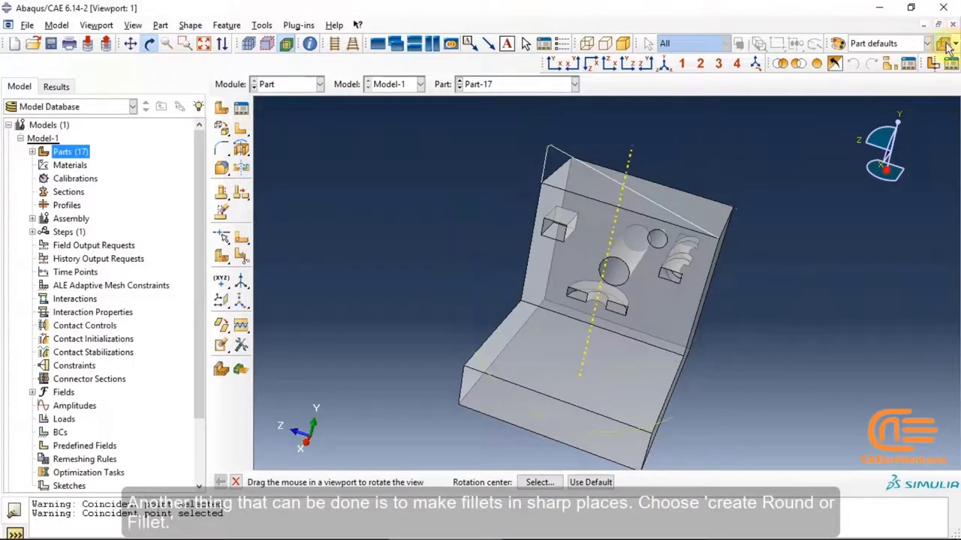
Fillet the base's front edge with radius 0.09 on the solid-shaded part, then orbit to its far end
{"action": "left_click", "coordinate": [932, 65]}
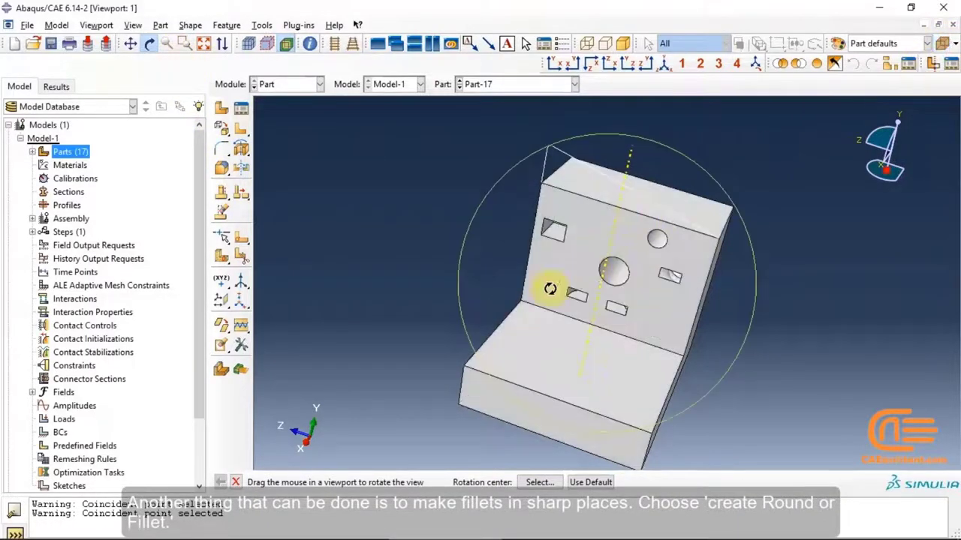
{"action": "left_click", "coordinate": [224, 170]}
{"action": "left_click", "coordinate": [572, 406]}
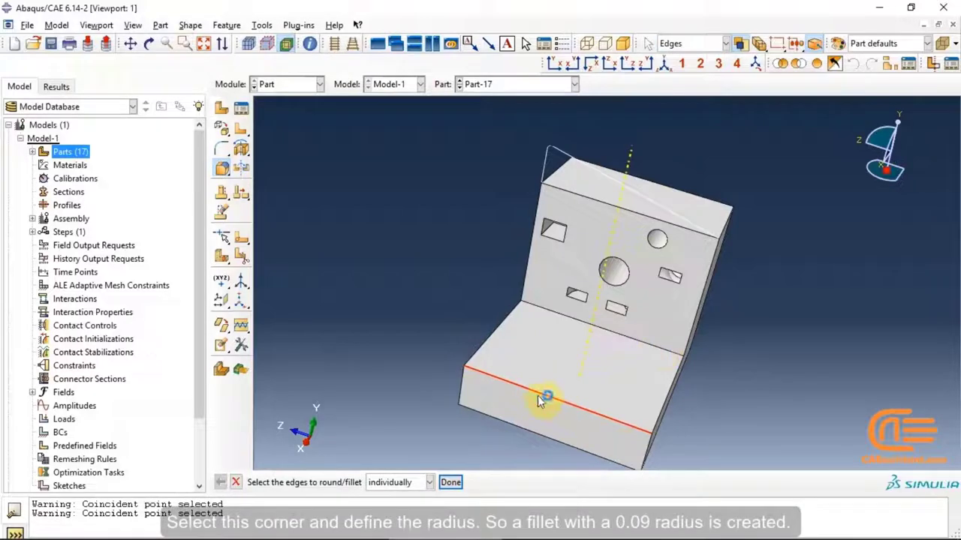
{"action": "left_click", "coordinate": [450, 483]}
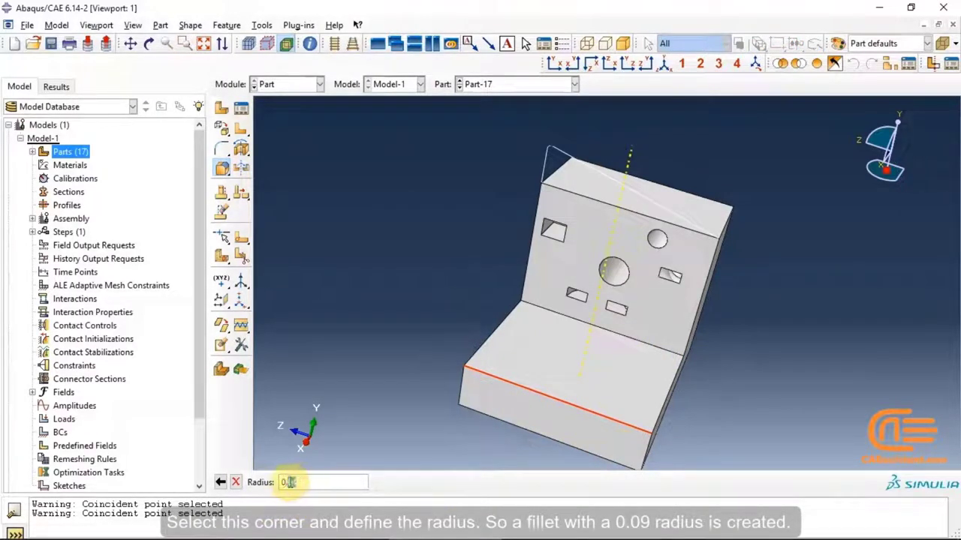
{"action": "key", "text": "BackSpace"}
{"action": "key", "text": "Return"}
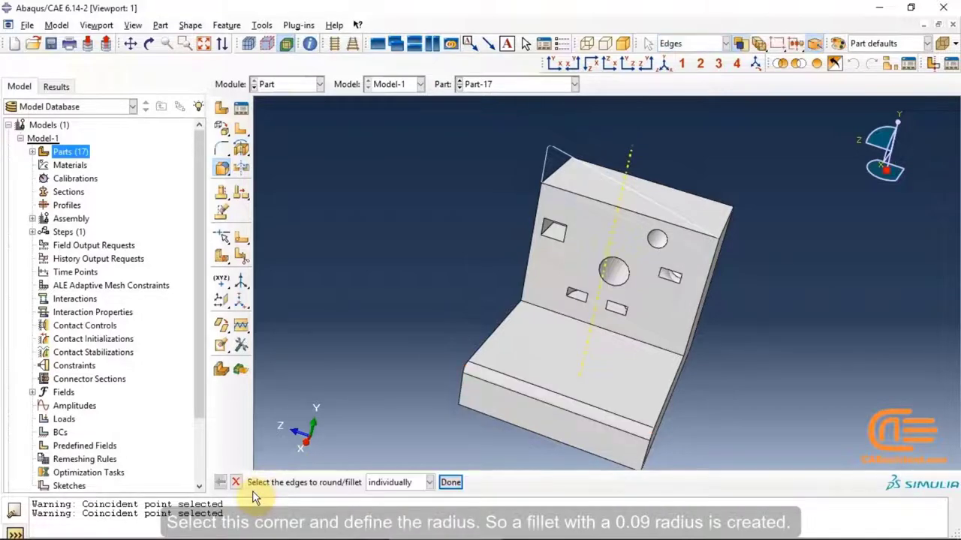
{"action": "left_click", "coordinate": [149, 43]}
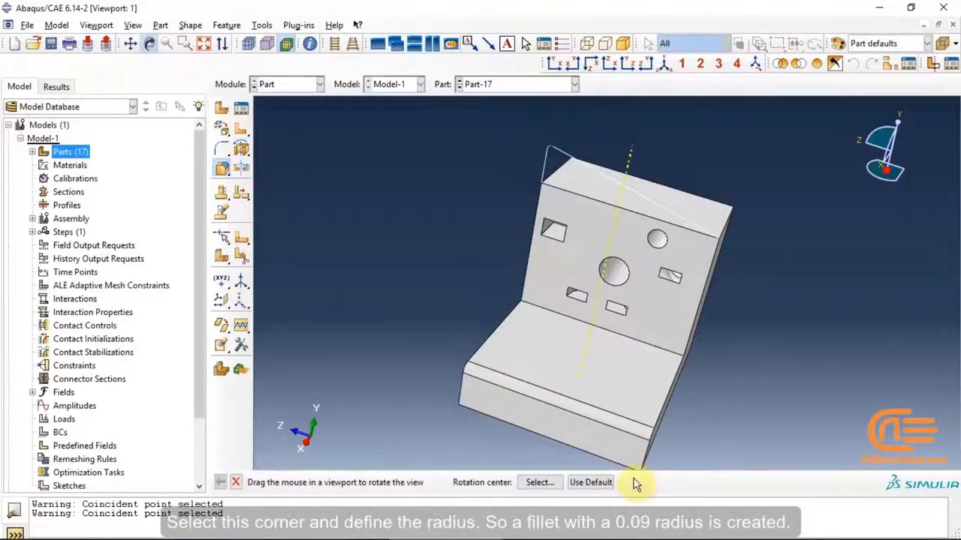
{"action": "left_click_drag", "start_coordinate": [593, 420], "coordinate": [514, 343]}
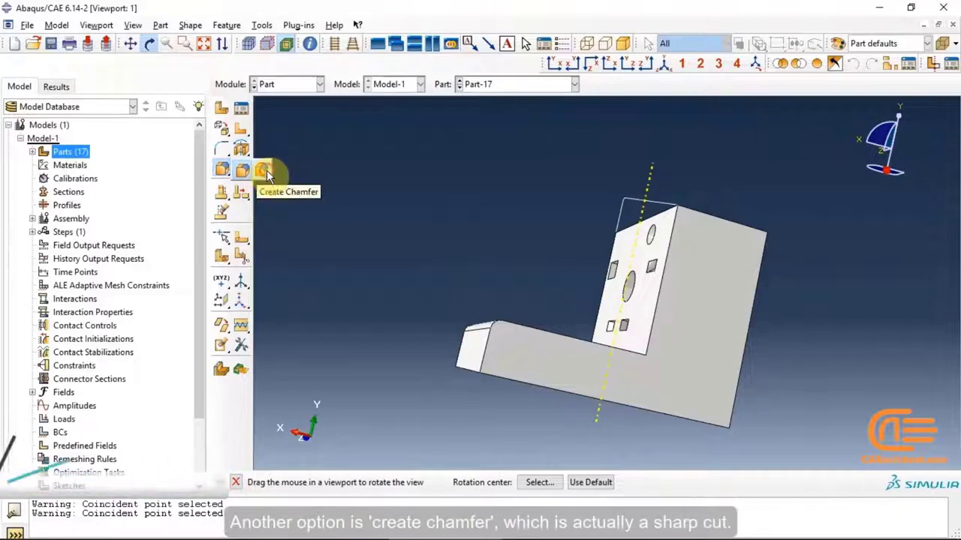
Chamfer the lower edge at the base's far end, then return to the isometric view
{"action": "left_click", "coordinate": [264, 171]}
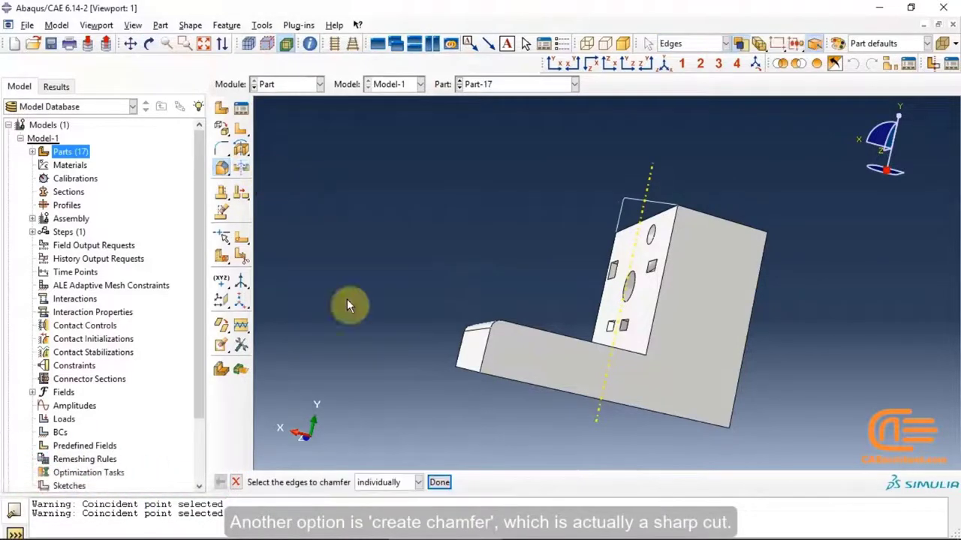
{"action": "left_click", "coordinate": [466, 373]}
{"action": "left_click", "coordinate": [439, 482]}
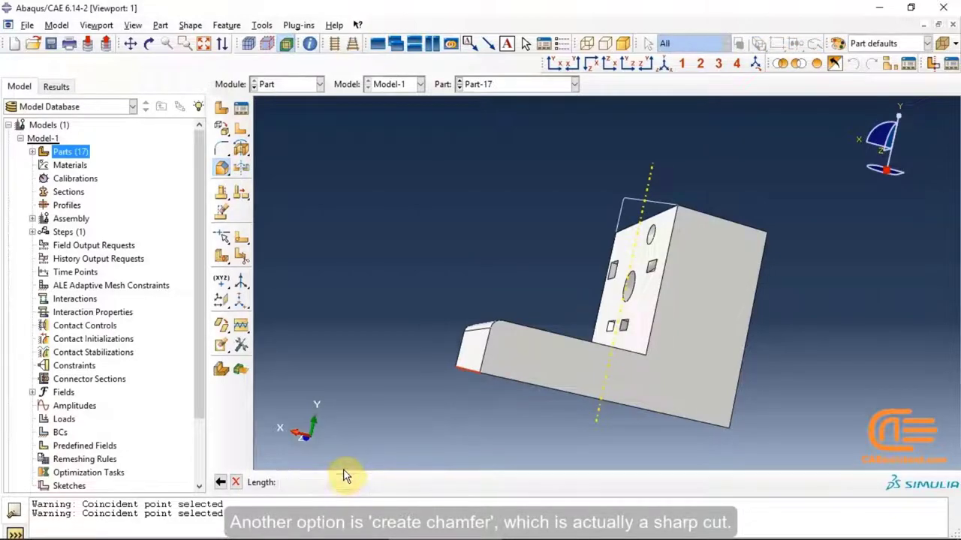
{"action": "scroll", "coordinate": [497, 385], "scroll_direction": "up", "scroll_amount": 5}
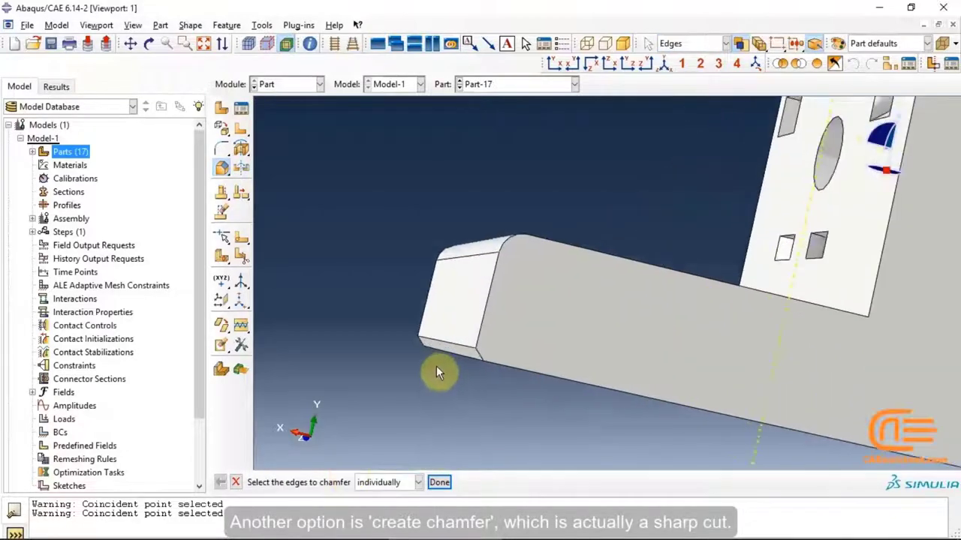
{"action": "scroll", "coordinate": [438, 365], "scroll_direction": "up", "scroll_amount": 3}
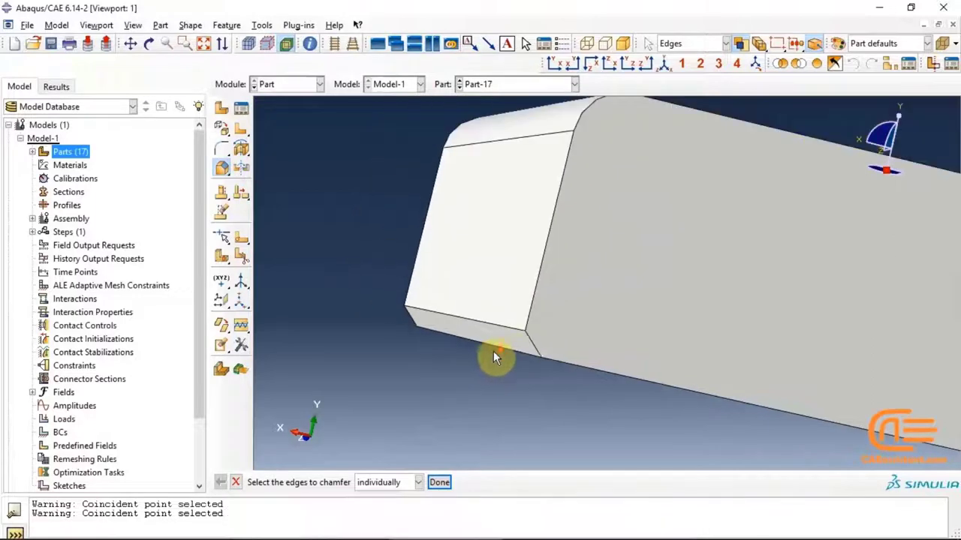
{"action": "scroll", "coordinate": [508, 349], "scroll_direction": "down", "scroll_amount": 2}
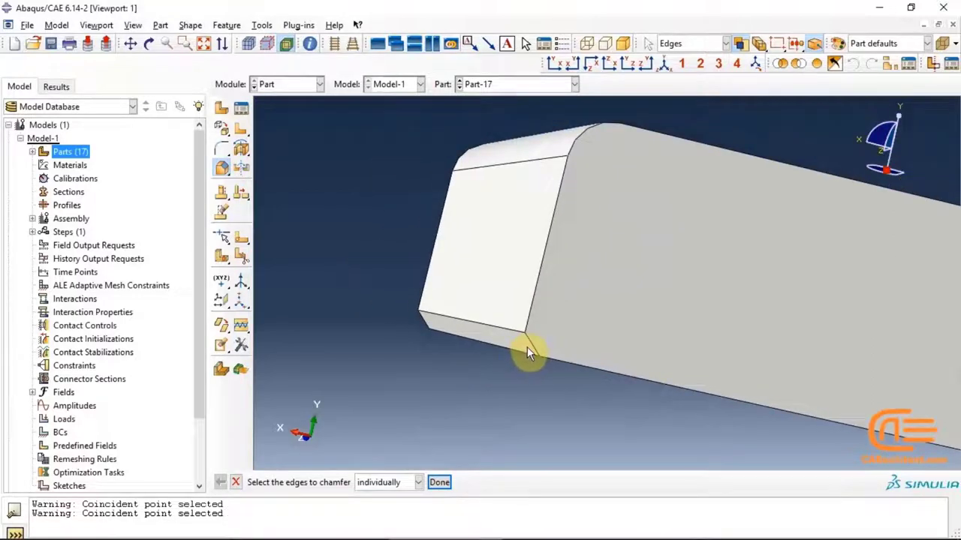
{"action": "scroll", "coordinate": [733, 349], "scroll_direction": "down", "scroll_amount": 5}
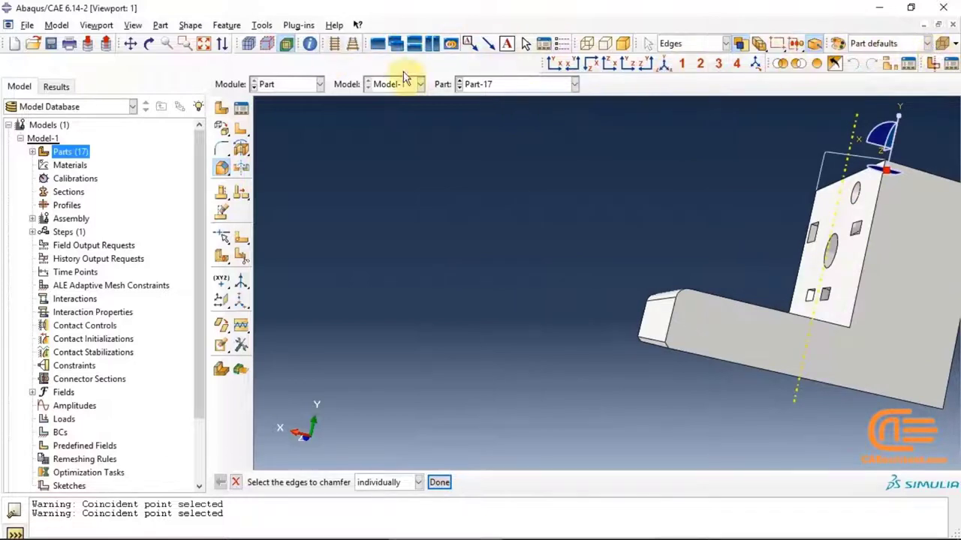
{"action": "left_click", "coordinate": [664, 64]}
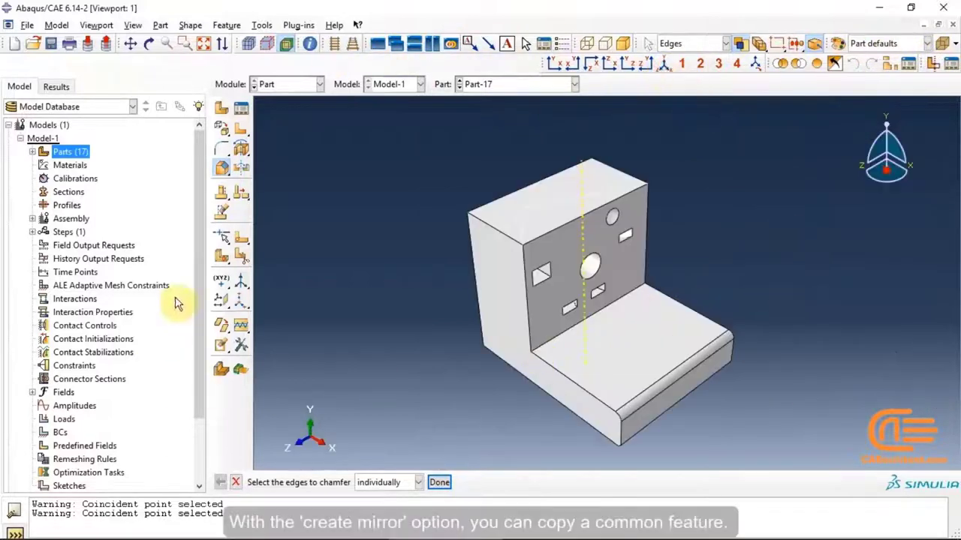
Mirror the part about the base's end face, keeping the original geometry
{"action": "left_click", "coordinate": [245, 165]}
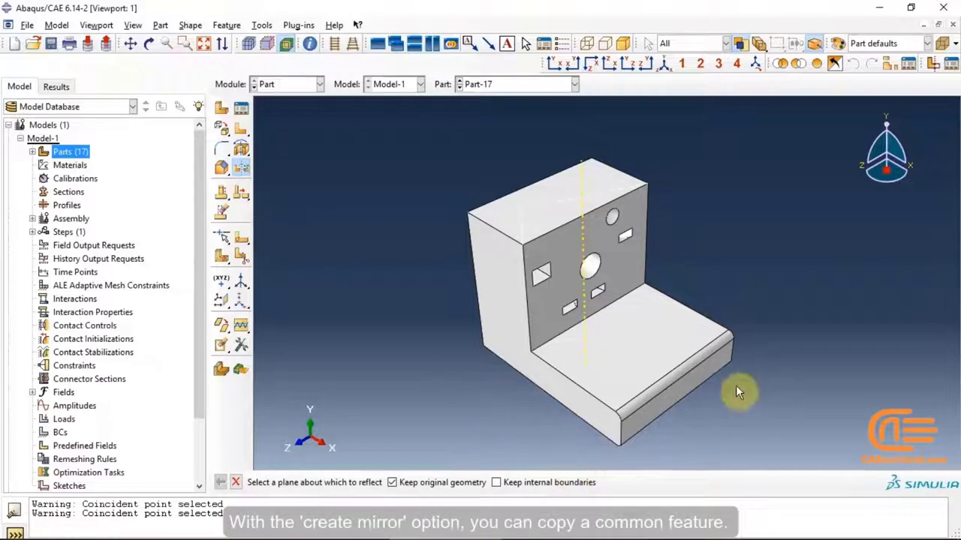
{"action": "left_click", "coordinate": [683, 391]}
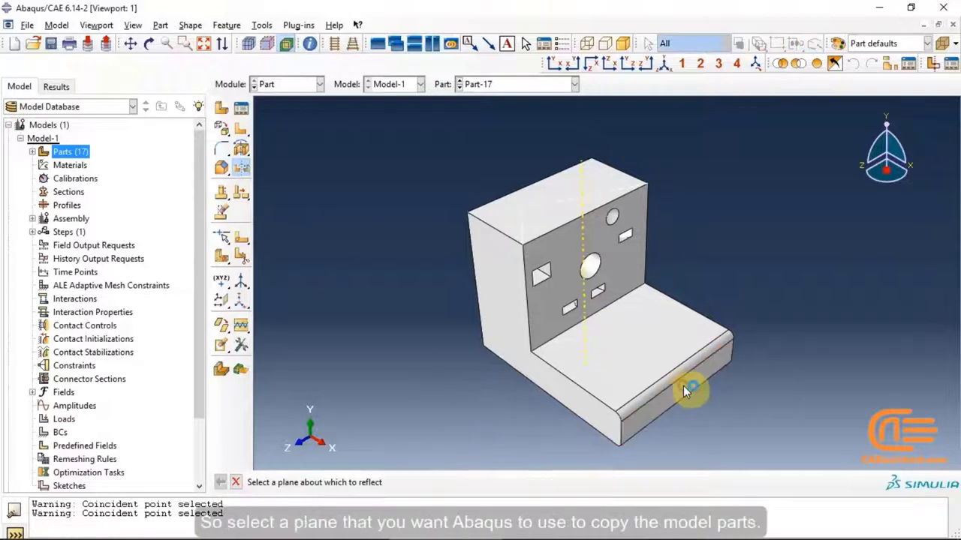